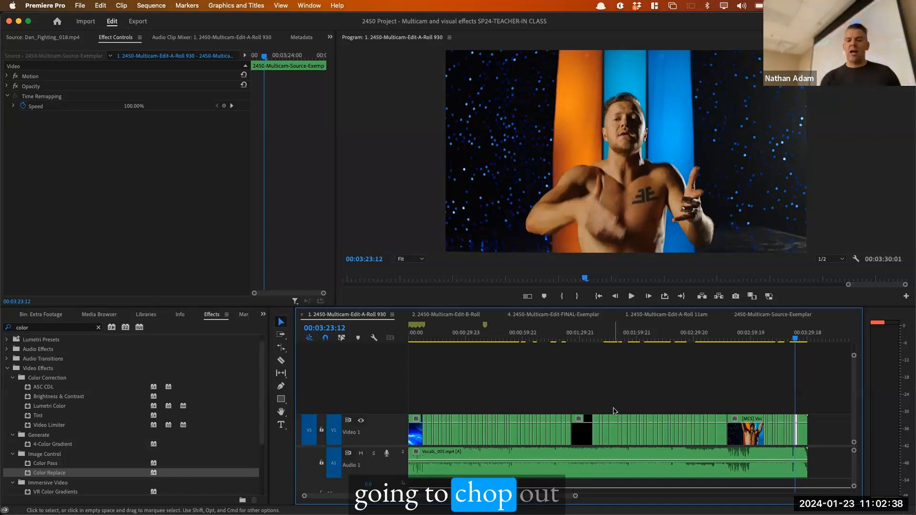
# Mark the middle section of the A-Roll 930 sequence with an In point at 00:00:59:17 and an Out point at 00:03:04:17.
pyautogui.click(522, 336)
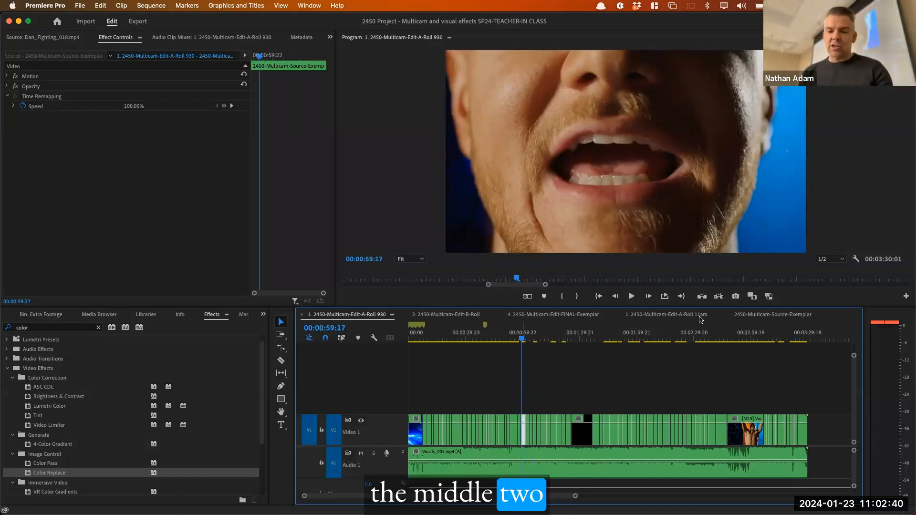
pyautogui.click(760, 336)
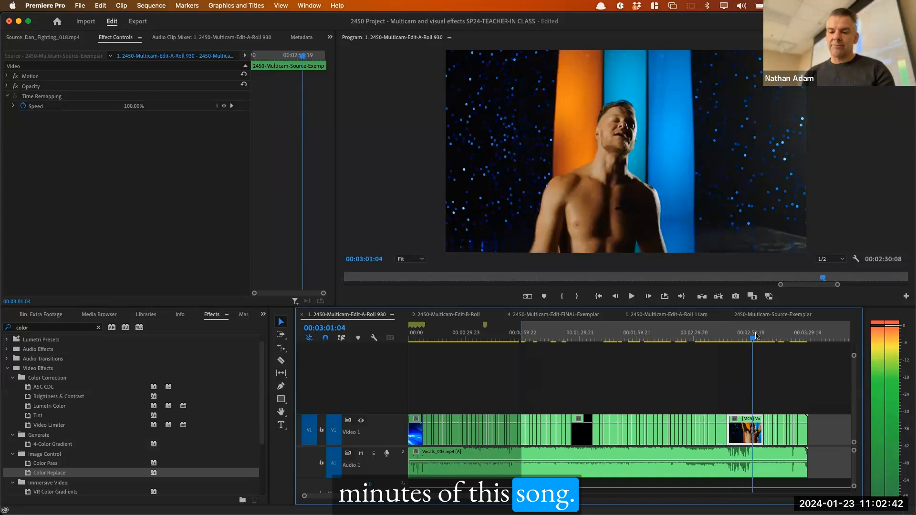
pyautogui.press('o')
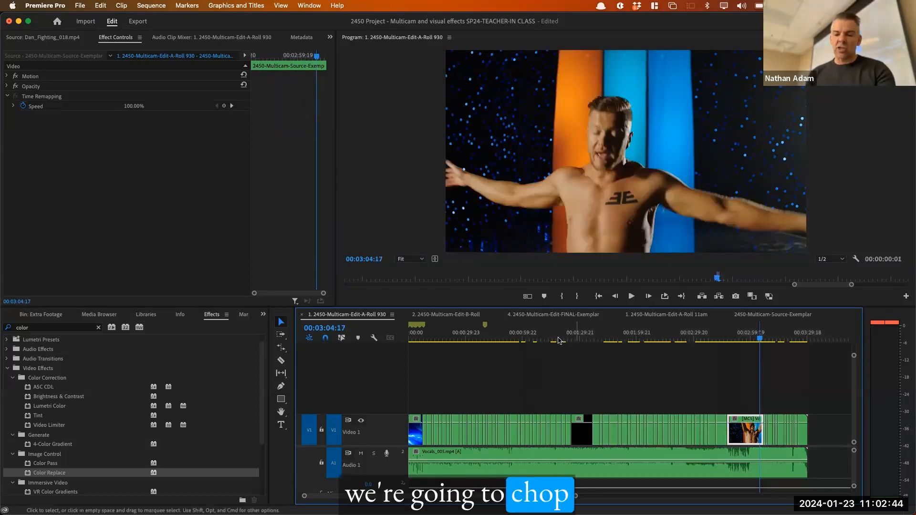
pyautogui.click(523, 338)
pyautogui.press('i')
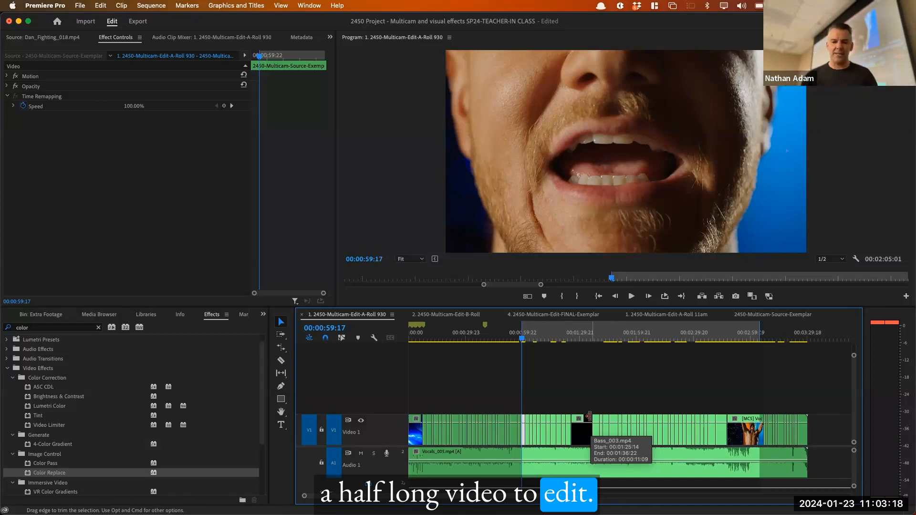
# Look at the B-Roll sequence, and examine the short opening B-roll clips in the A-Roll 11am sequence, scrubbing to 00:00:04:20.
pyautogui.click(465, 314)
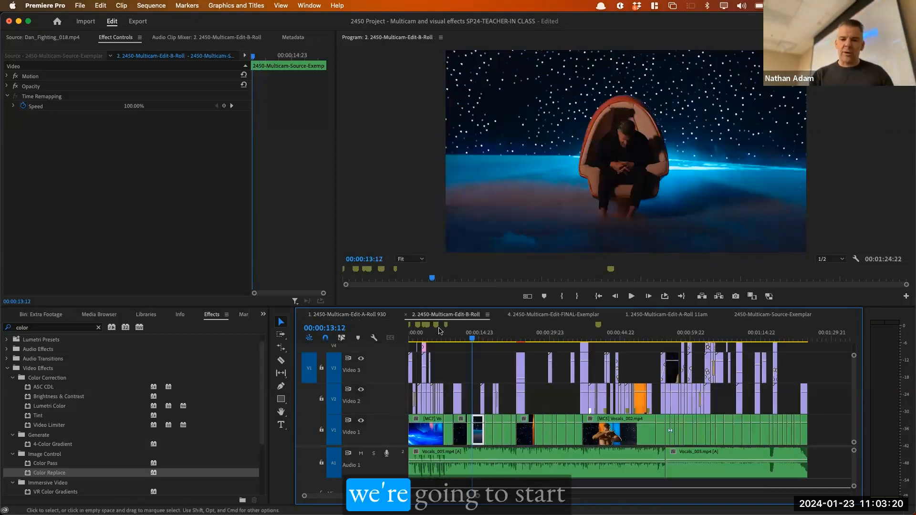
pyautogui.click(687, 314)
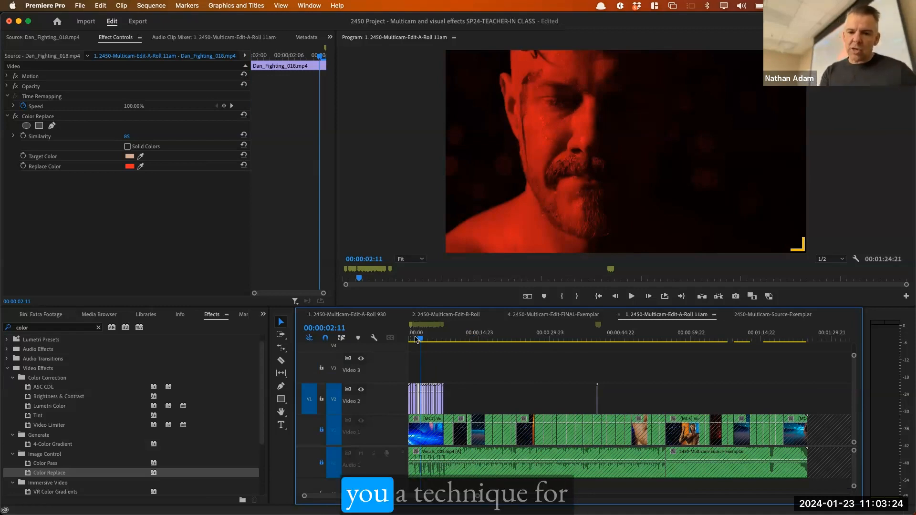
pyautogui.moveTo(417, 337); pyautogui.dragTo(389, 339)
pyautogui.press('=')
pyautogui.press('=')
pyautogui.press('=')
pyautogui.press('=')
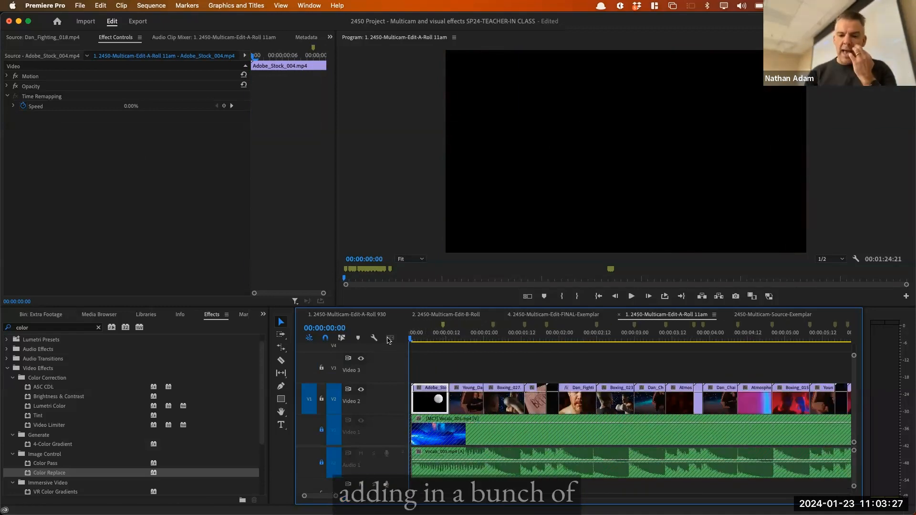
pyautogui.press('-')
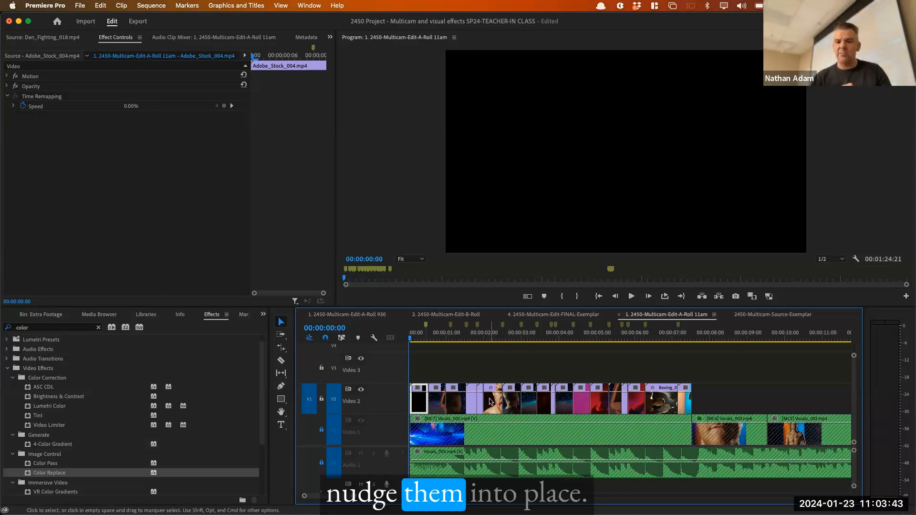
pyautogui.click(489, 402)
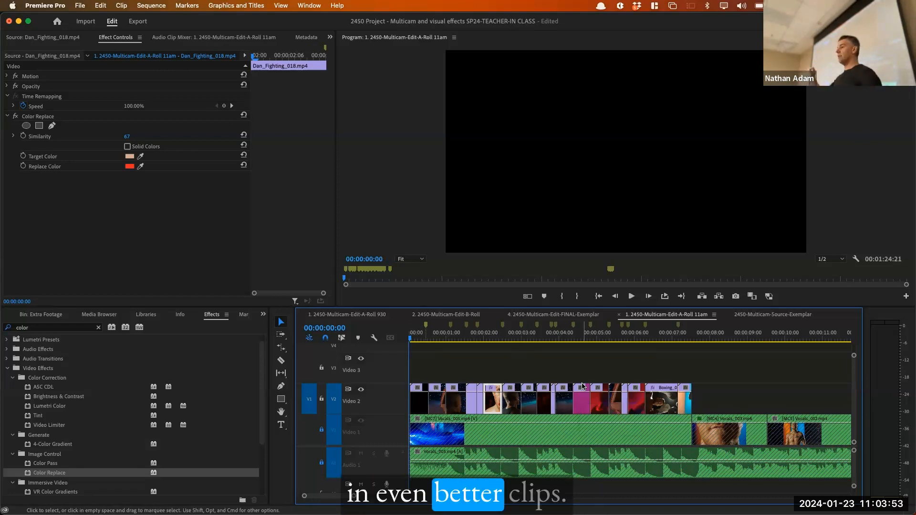
pyautogui.moveTo(486, 334); pyautogui.dragTo(596, 332)
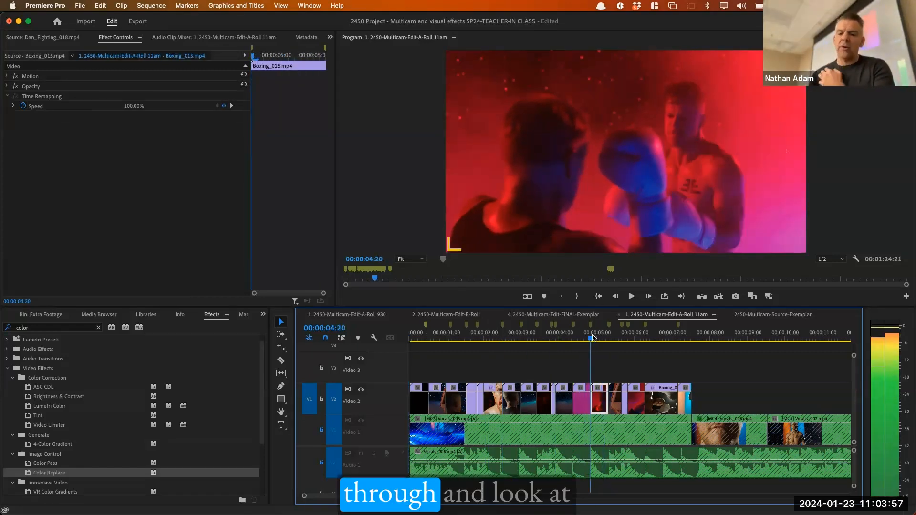
# Check the B-roll clip at 00:00:40:01 and the opening clips in the A-Roll 11am sequence, and return to the A-Roll 930 sequence.
pyautogui.press('\\')
pyautogui.click(598, 336)
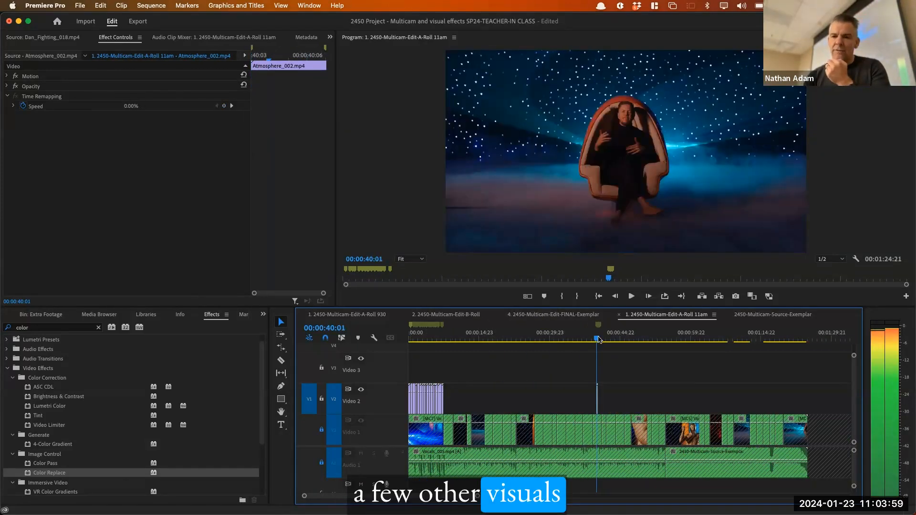
pyautogui.press('Home')
pyautogui.press('\\')
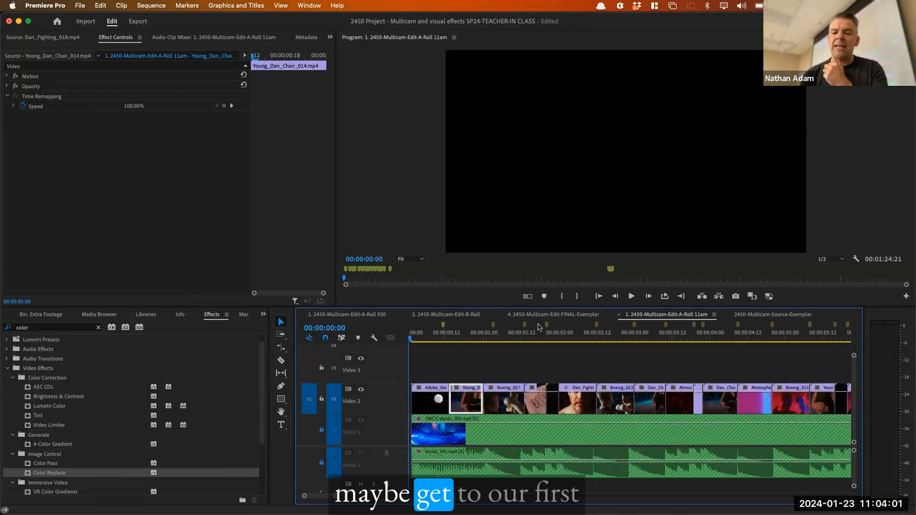
pyautogui.click(455, 336)
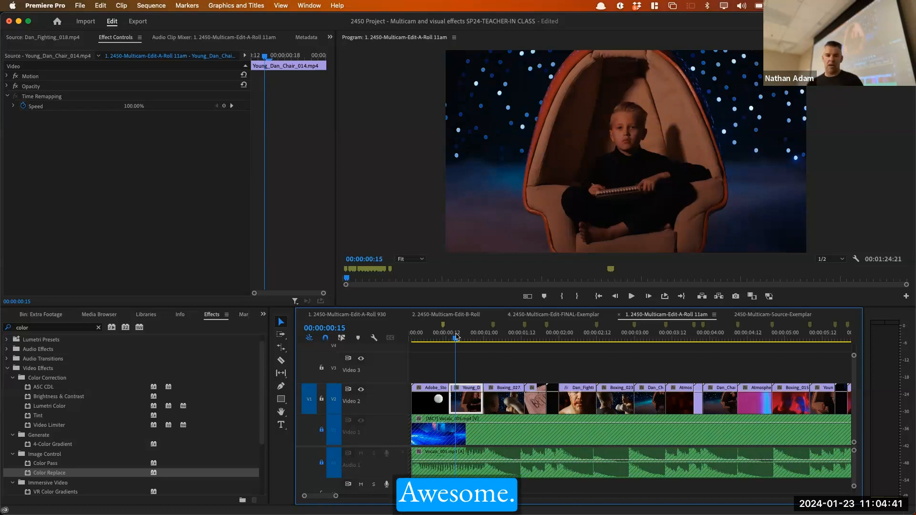
pyautogui.moveTo(456, 336); pyautogui.dragTo(409, 338)
pyautogui.press('\\')
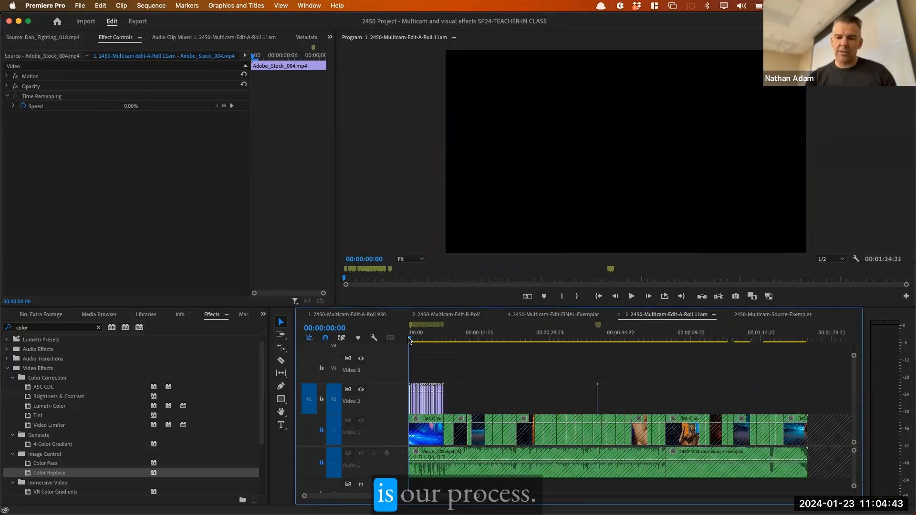
pyautogui.click(347, 315)
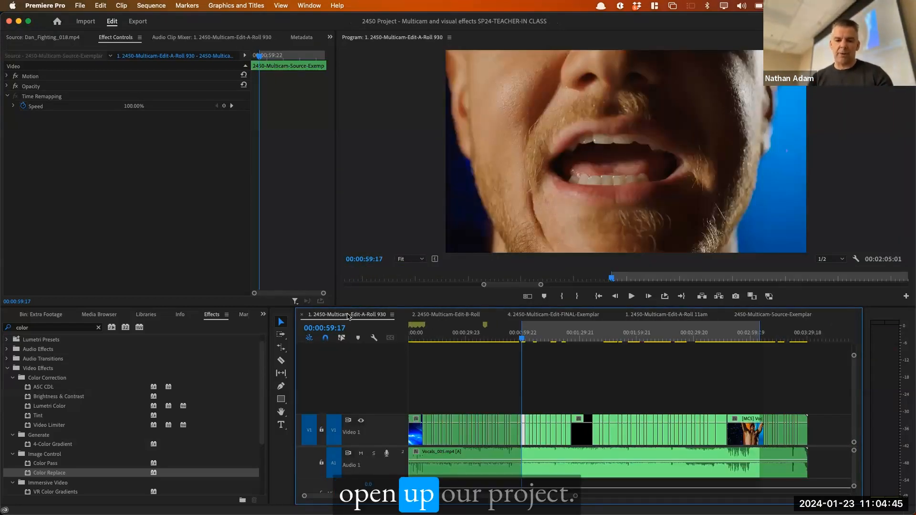
# Switch to Chrome, mark the newly arrived student as late in the Jan 23 Roll Call attendance, and return to Premiere Pro.
pyautogui.press('super+Tab')
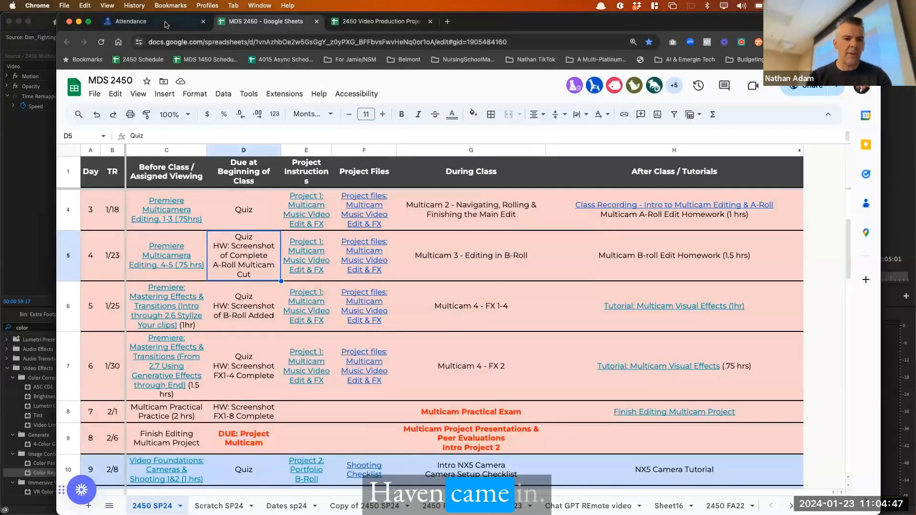
pyautogui.click(165, 22)
pyautogui.click(242, 239)
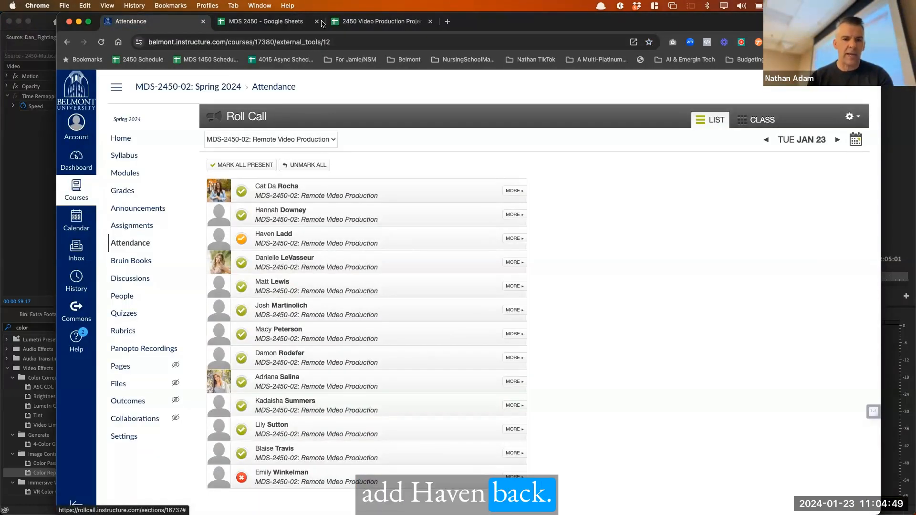
pyautogui.click(265, 21)
pyautogui.press('super+Tab')
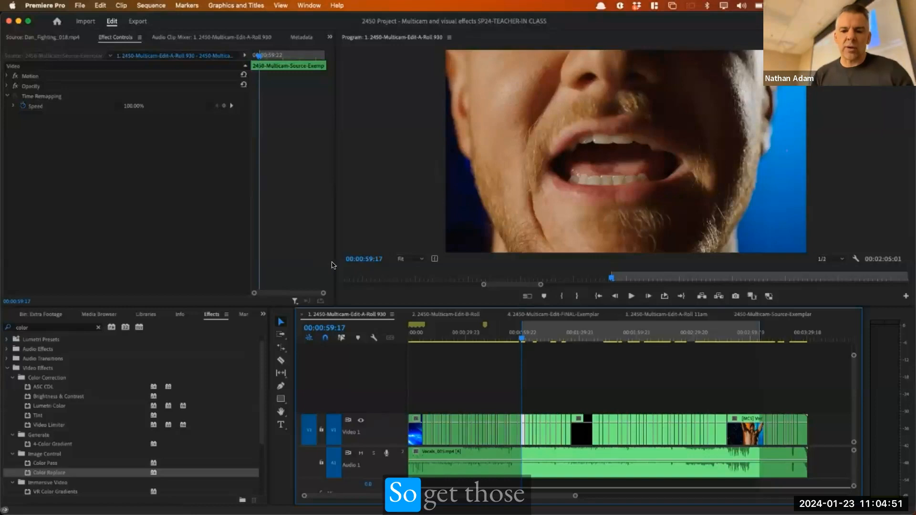
# Clear the In and Out points in the A-Roll 930 sequence and move the playhead to 00:00:43:10.
pyautogui.click(508, 386)
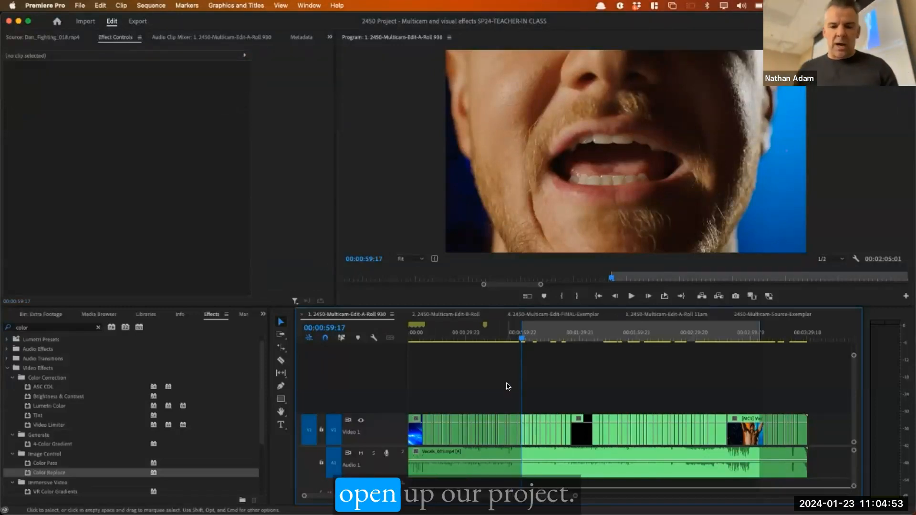
pyautogui.hotkey('alt', 'x')
pyautogui.moveTo(497, 335)
pyautogui.mouseDown()
pyautogui.moveTo(460, 335)
pyautogui.moveTo(492, 337)
pyautogui.mouseUp()
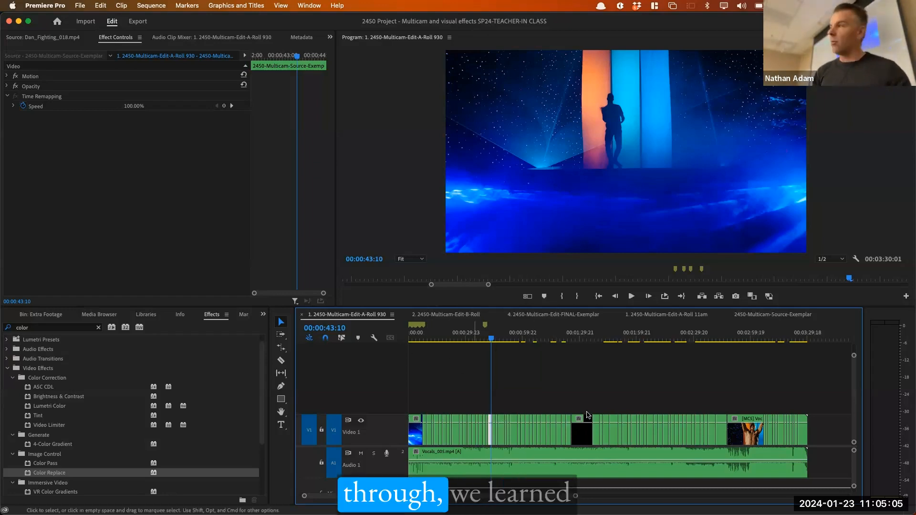
# Examine the A-Roll 930 edit between 00:00:40:10 and 00:01:04:00 for a place to start the middle cut.
pyautogui.click(531, 333)
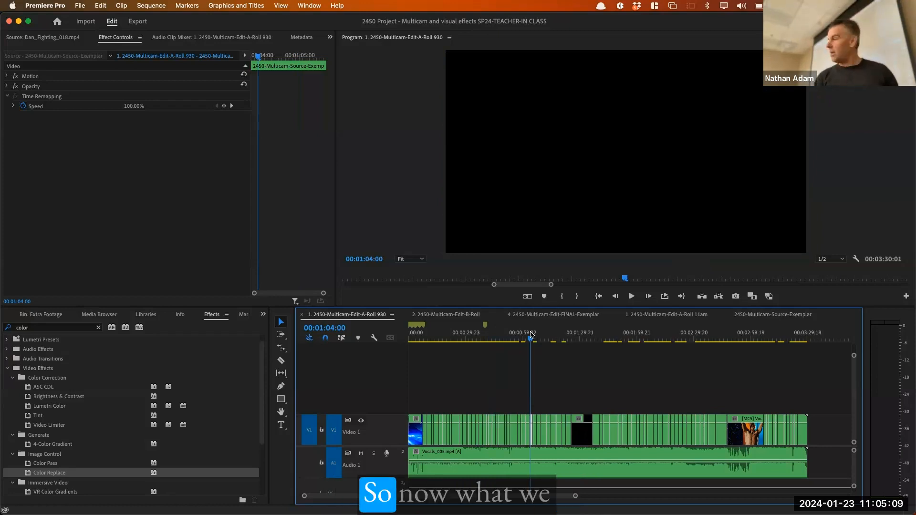
pyautogui.click(492, 339)
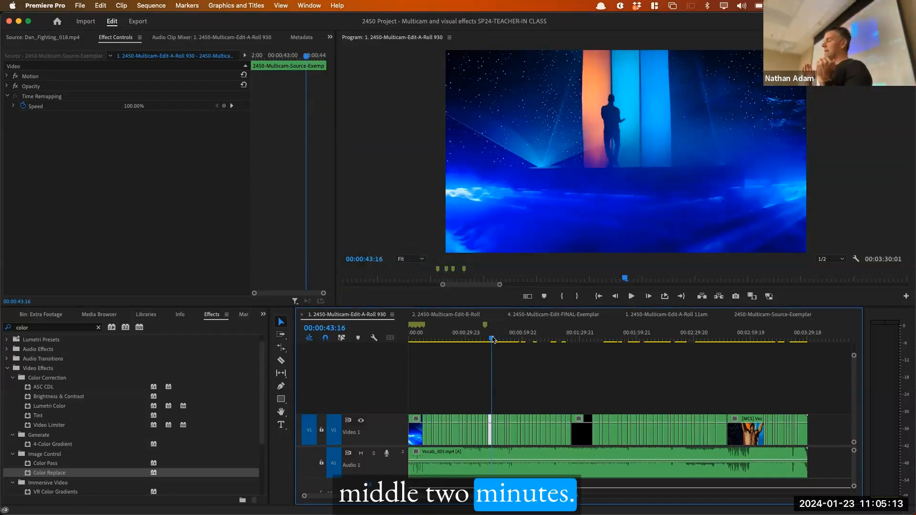
pyautogui.press('=')
pyautogui.press('=')
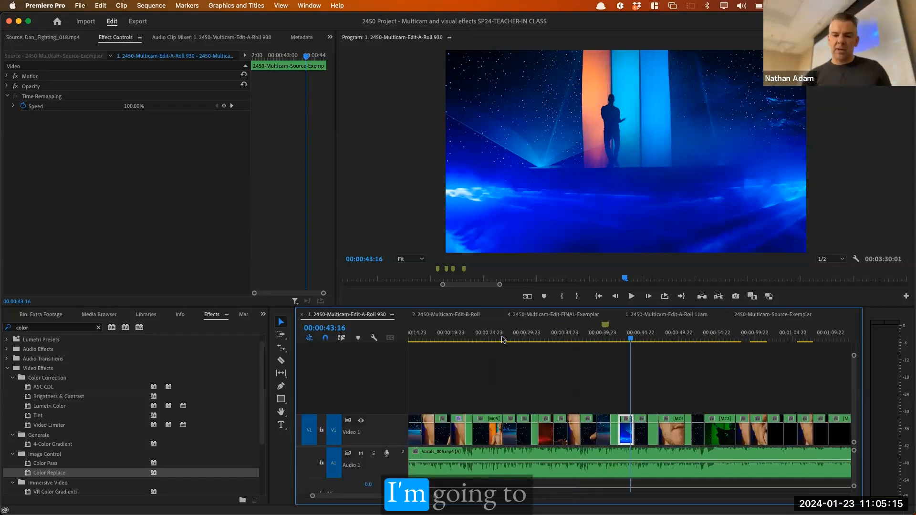
pyautogui.click(622, 339)
pyautogui.press('-')
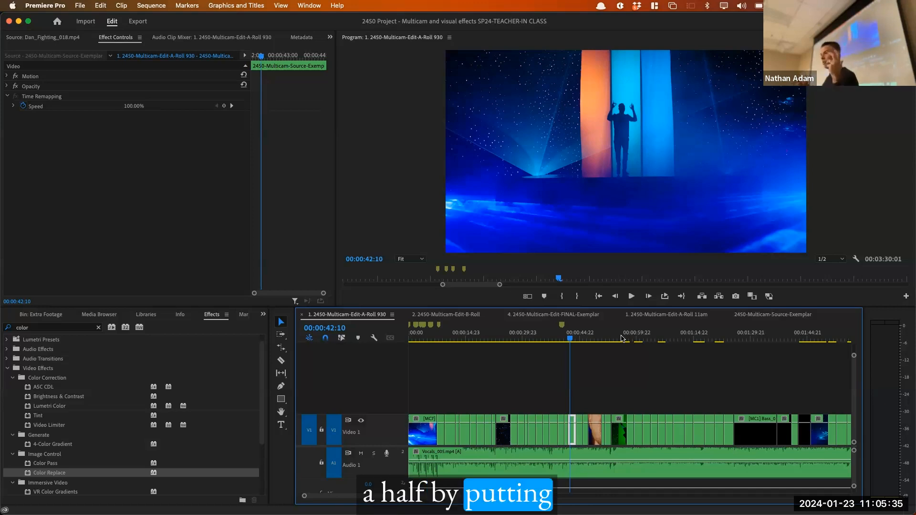
pyautogui.click(562, 337)
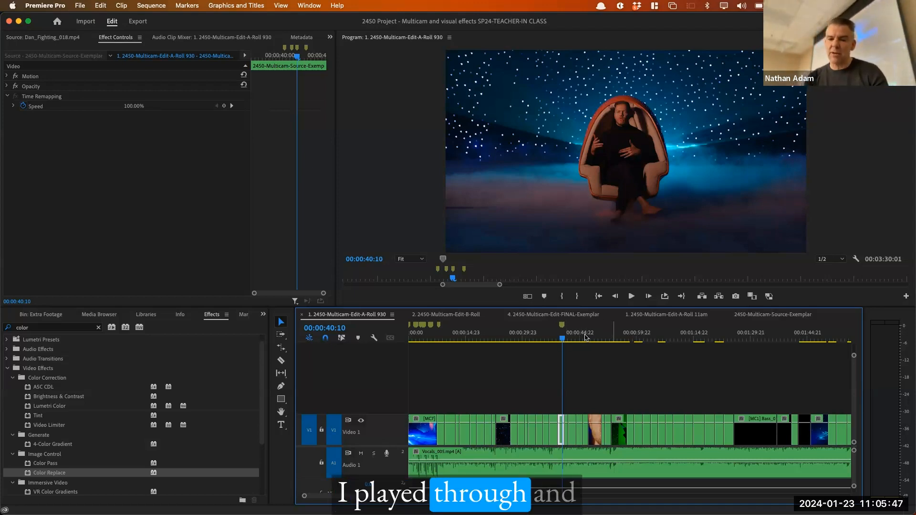
# Play the A-Roll 930 edit from 00:00:46:01 to listen for repeated vocal lines around the possible cut point.
pyautogui.click(584, 338)
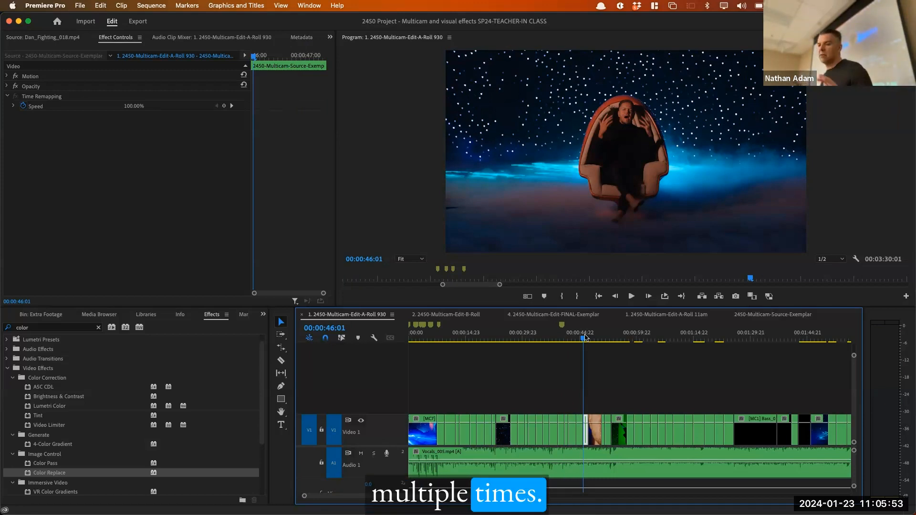
pyautogui.press('space')
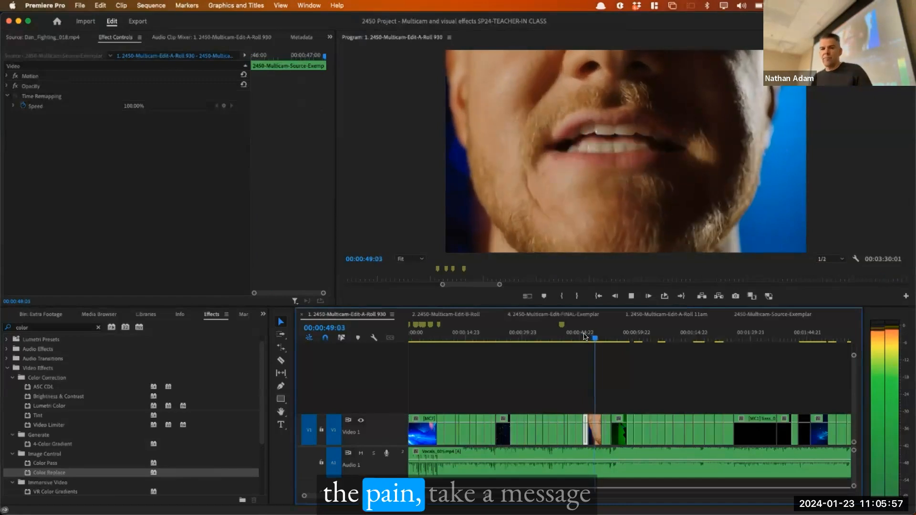
pyautogui.press('-')
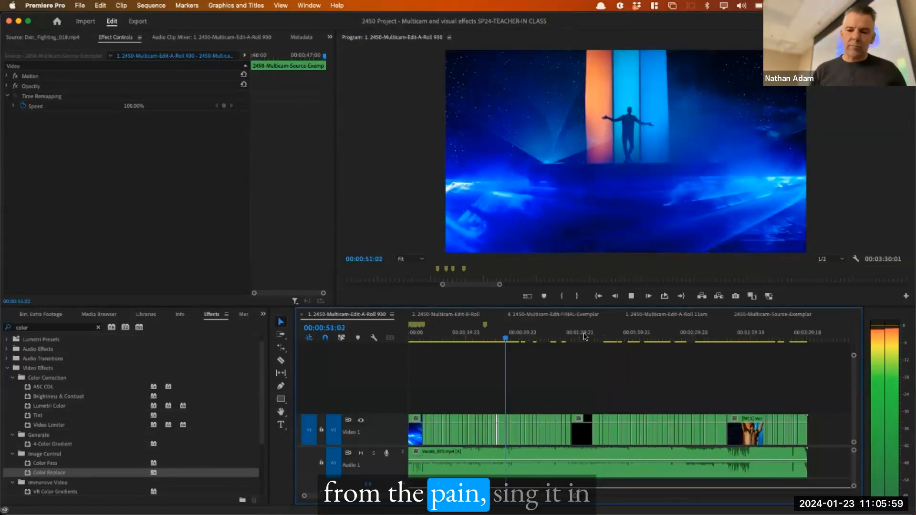
pyautogui.press('=')
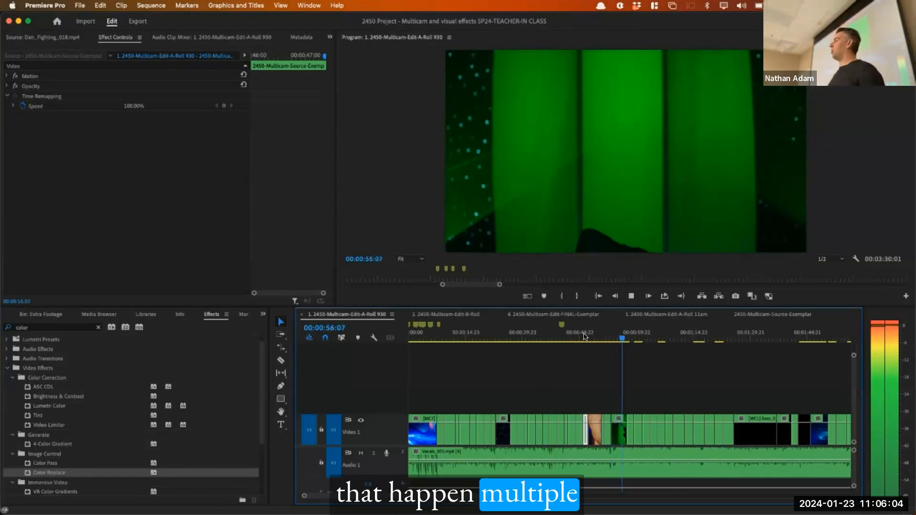
pyautogui.click(600, 338)
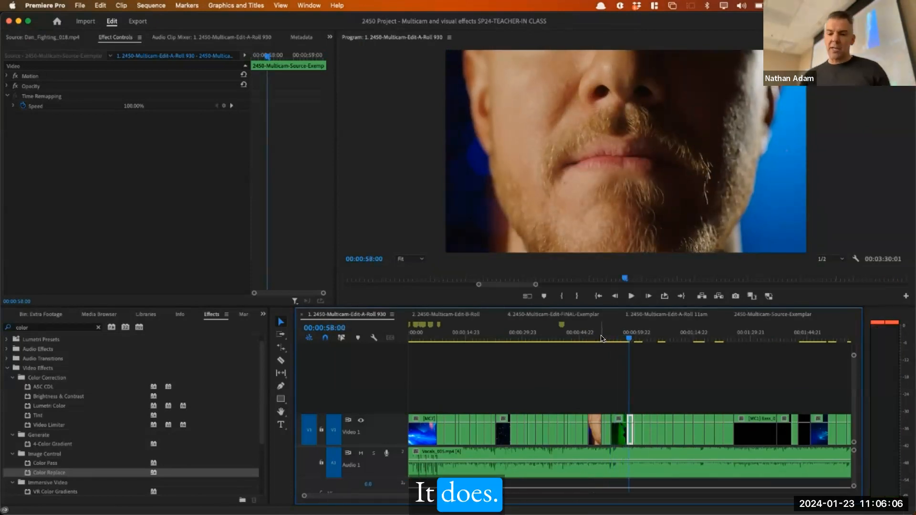
pyautogui.press('=')
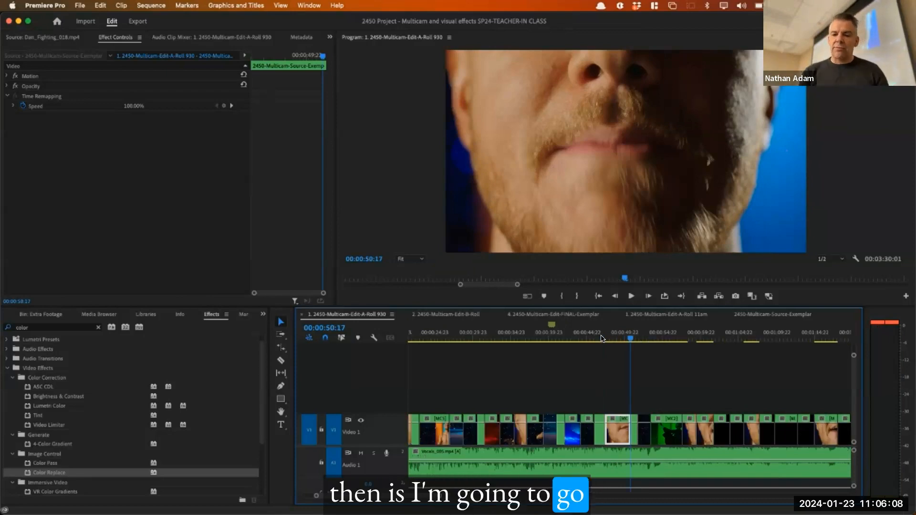
# Park the playhead at 00:00:51:12 in the A-Roll 930 sequence, just after the mouth close-up clip, with no clip selected.
pyautogui.click(597, 333)
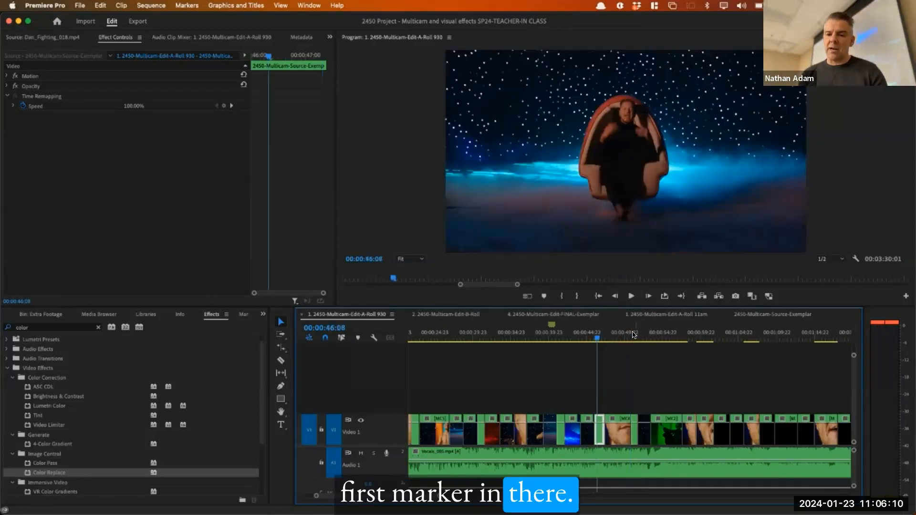
pyautogui.click(632, 334)
pyautogui.press('space')
pyautogui.press('space')
pyautogui.click(633, 380)
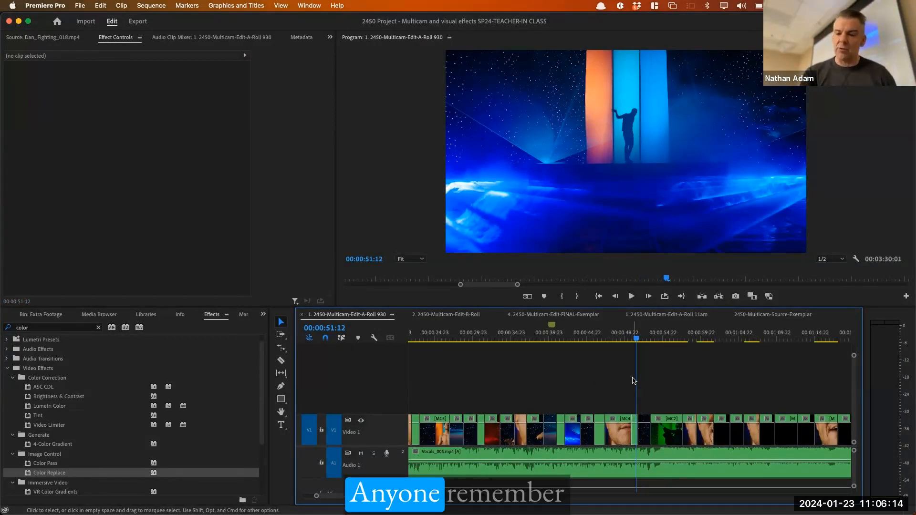
# Try marking an In point at 00:00:51:12 in the A-Roll 930 sequence, and undo it.
pyautogui.press('o')
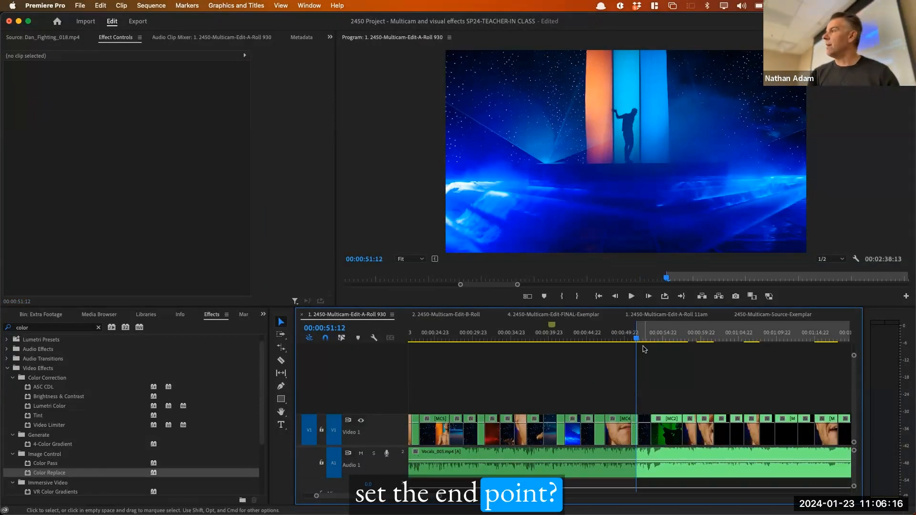
pyautogui.press('super+z')
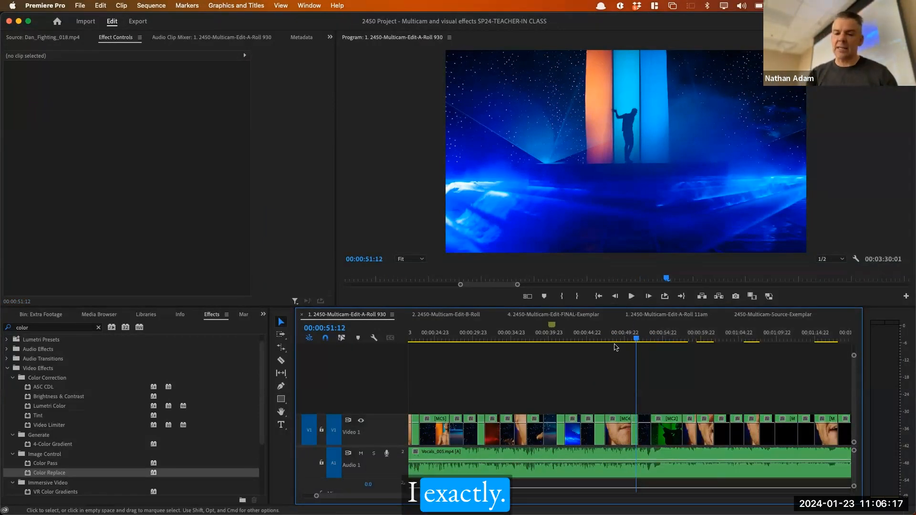
# Play the A-Roll 930 edit from 00:00:51:10 and mark an In point on the music hit at 00:00:54:15.
pyautogui.click(636, 335)
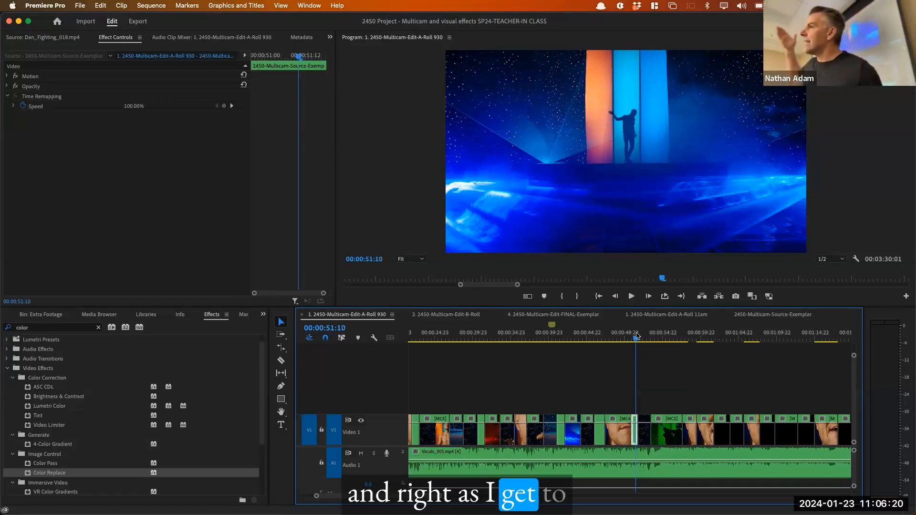
pyautogui.press('space')
pyautogui.press('i')
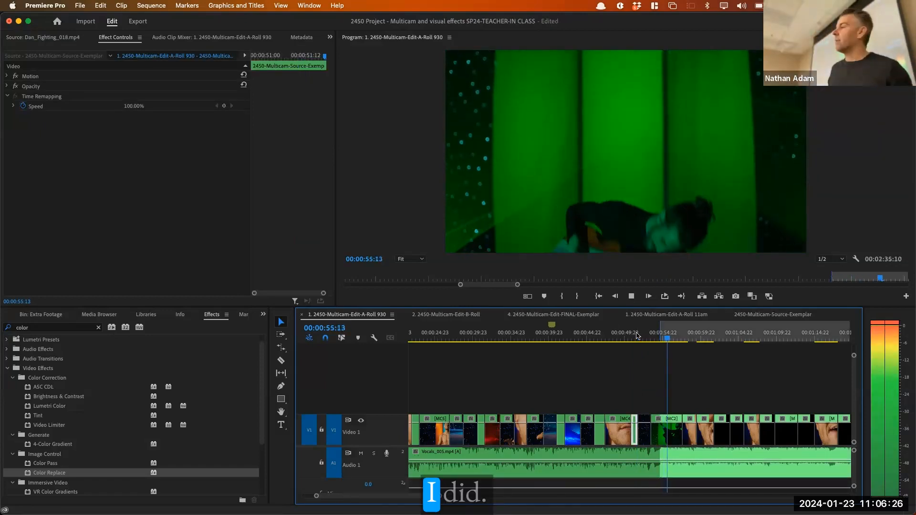
pyautogui.press('space')
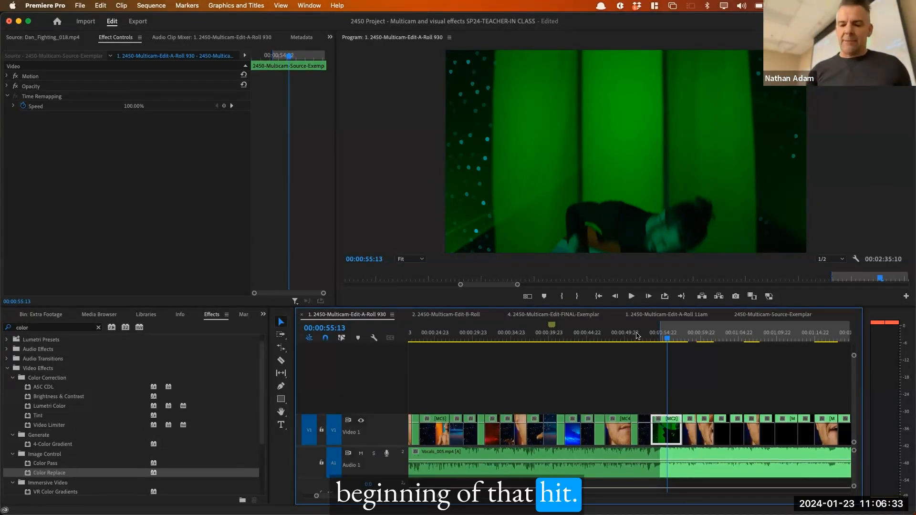
pyautogui.press('=')
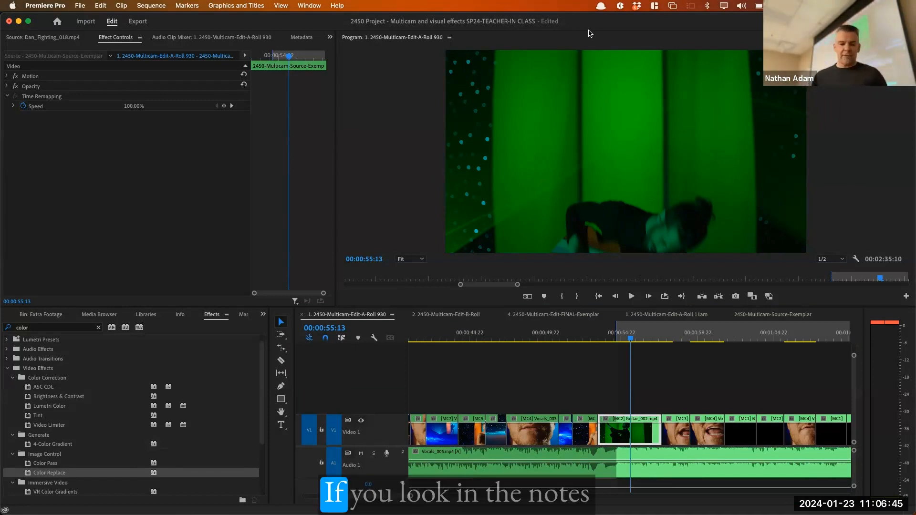
# Switch to the Google Sheets project notes, read the suggested ripple-delete range in cell A18, and return to Premiere Pro.
pyautogui.press('super+Tab')
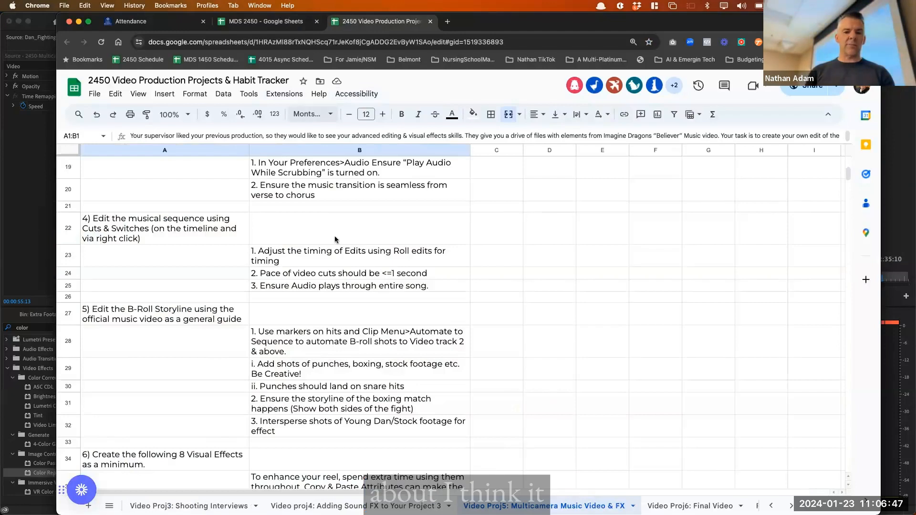
pyautogui.click(377, 21)
pyautogui.click(387, 370)
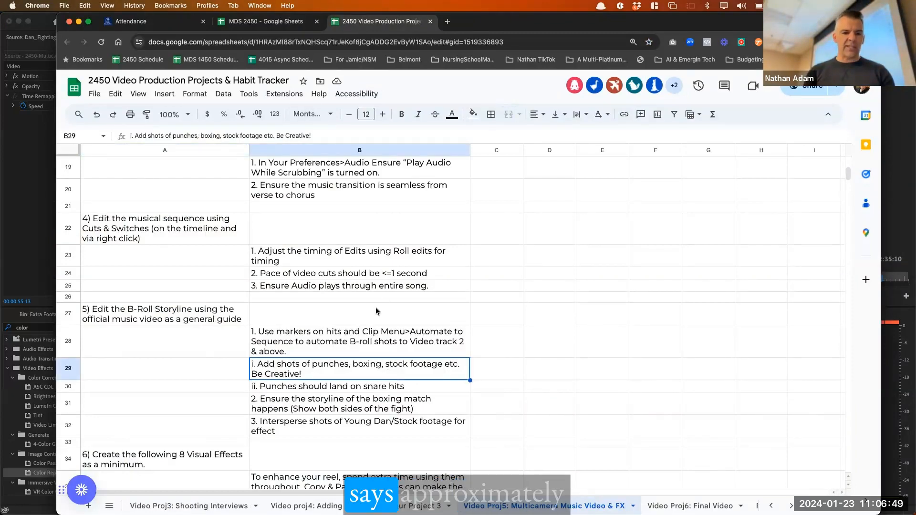
pyautogui.scroll(3, 376, 307)
pyautogui.scroll(2, 360, 282)
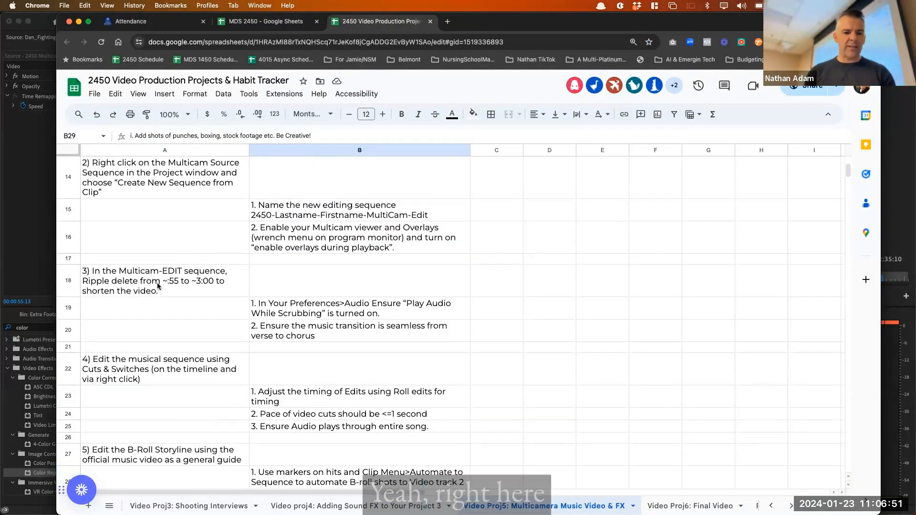
pyautogui.click(194, 295)
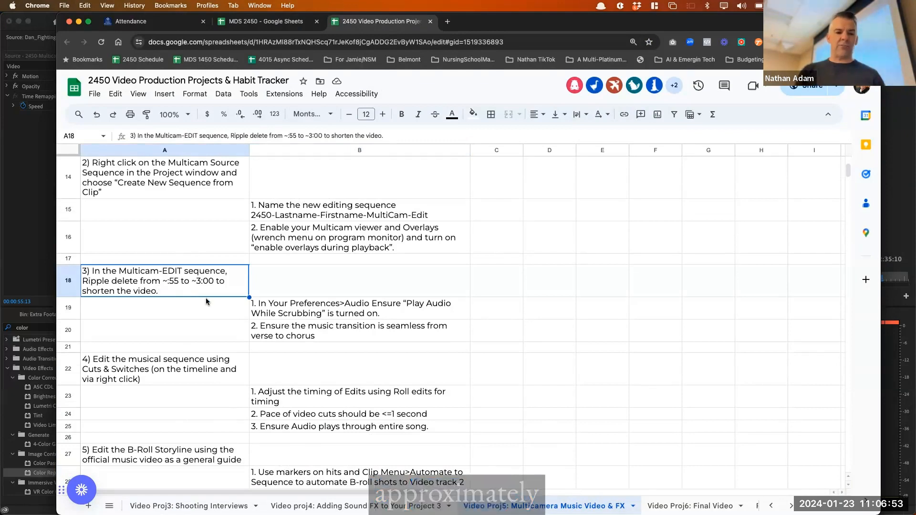
pyautogui.press('super+1')
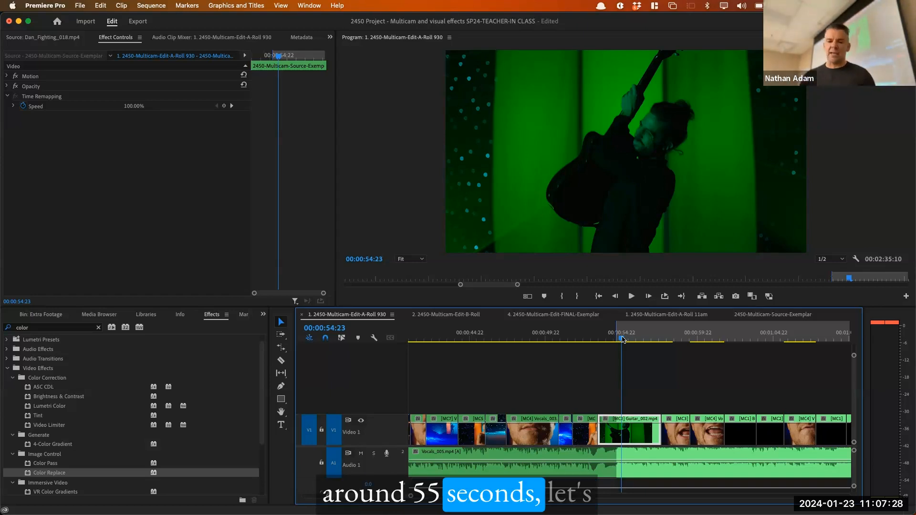
# Play the section around 00:02:54:04 near the end of the A-Roll 930 edit to listen for the cut's end point.
pyautogui.press('\\')
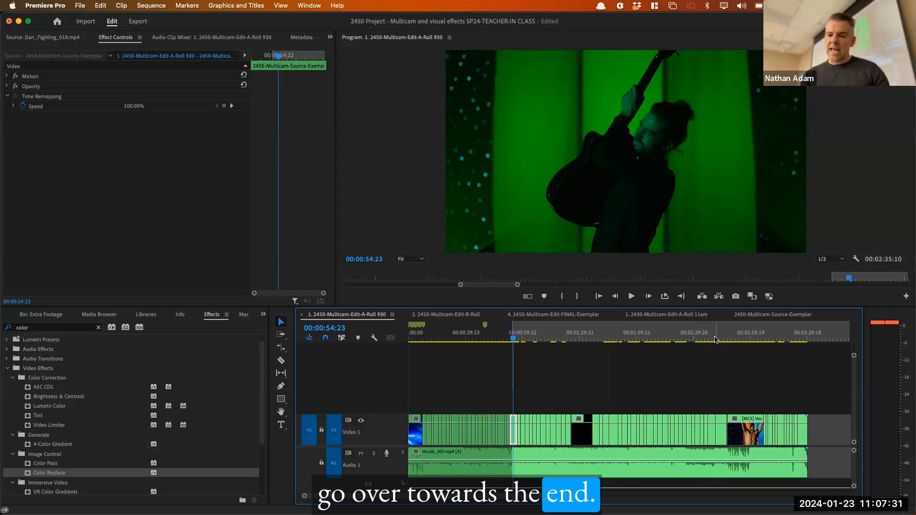
pyautogui.click(715, 339)
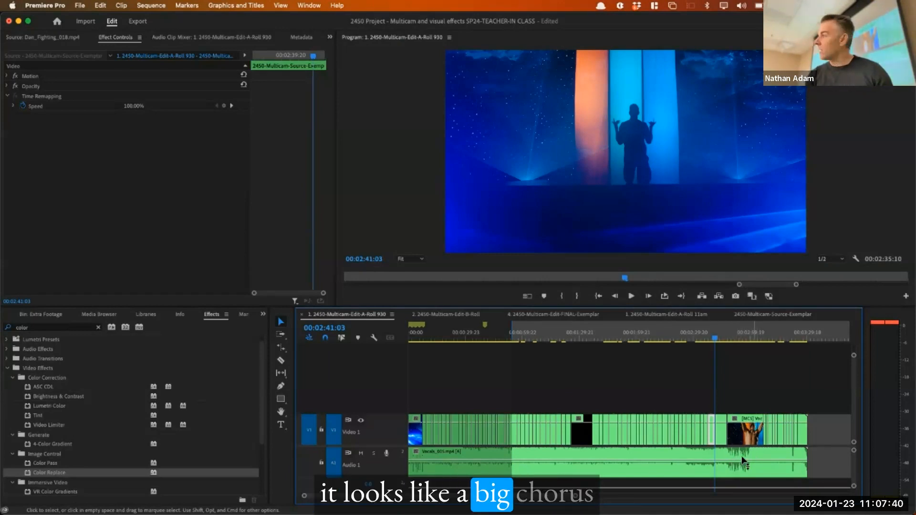
pyautogui.click(737, 339)
pyautogui.press('space')
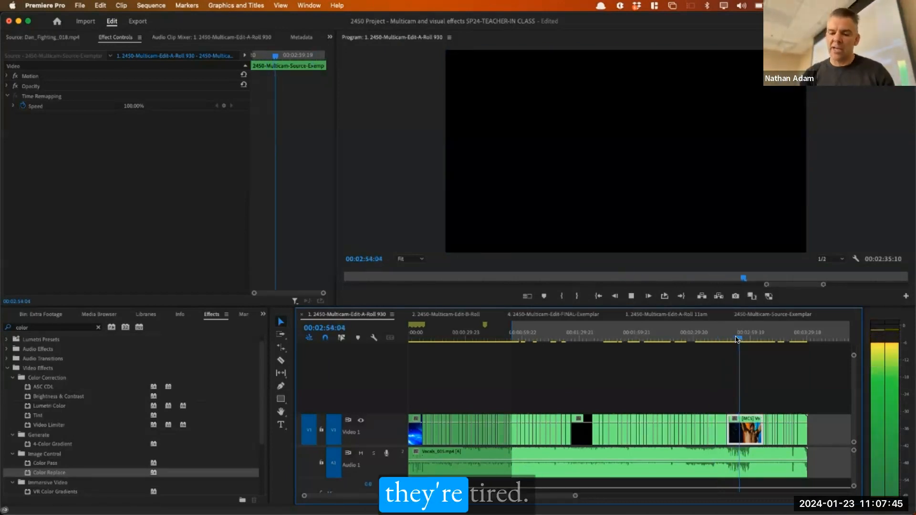
# Mark an Out point on the drum hit at 00:02:59:17 in the A-Roll 930 sequence.
pyautogui.press('=')
pyautogui.press('=')
pyautogui.press('=')
pyautogui.press('=')
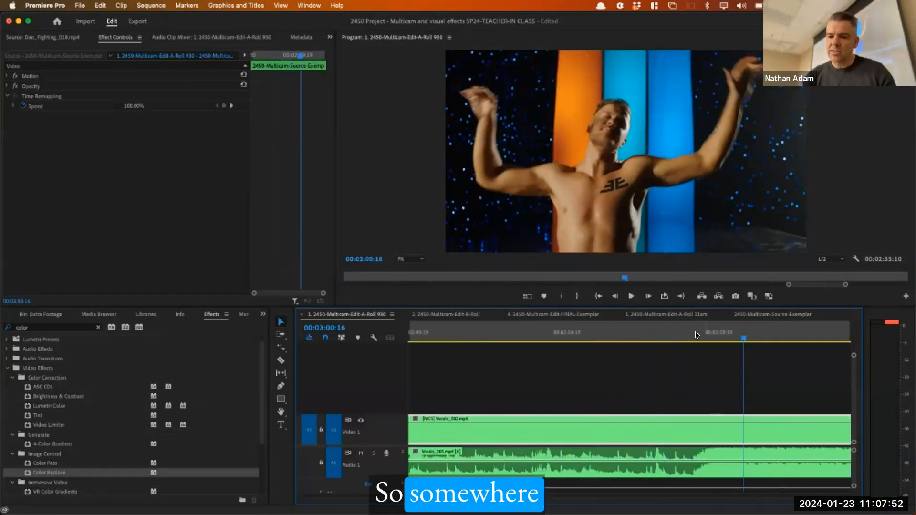
pyautogui.moveTo(701, 340); pyautogui.dragTo(717, 342)
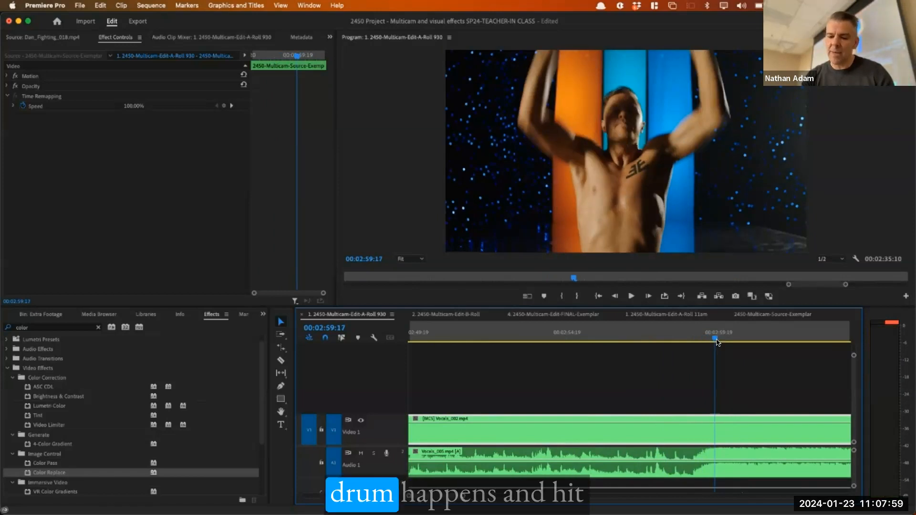
pyautogui.press('o')
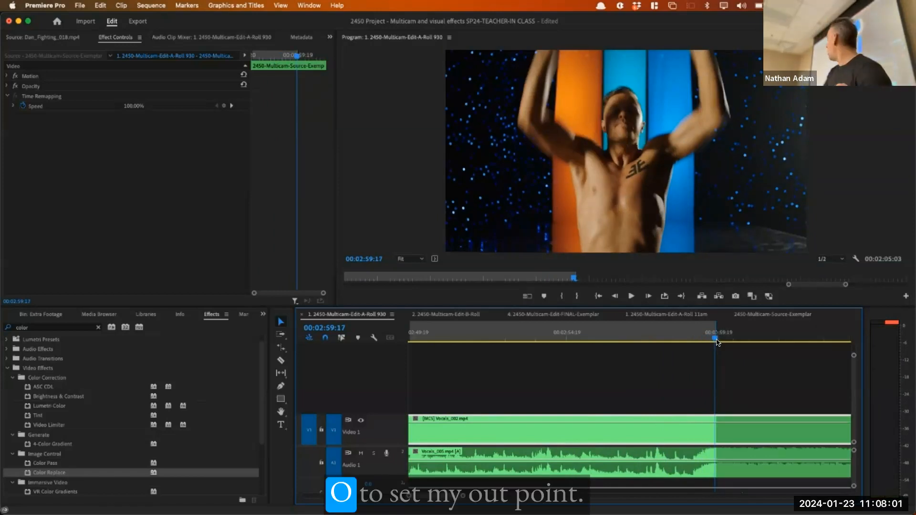
pyautogui.press('\\')
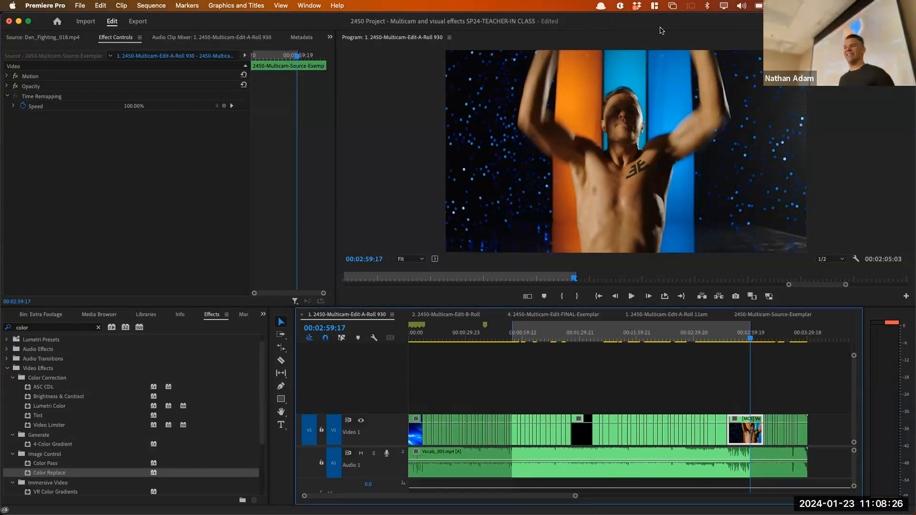
# Select the shirtless singer clip and the audio clip in turn, park the playhead at 00:02:23:07, and clear the selection.
pyautogui.click(639, 373)
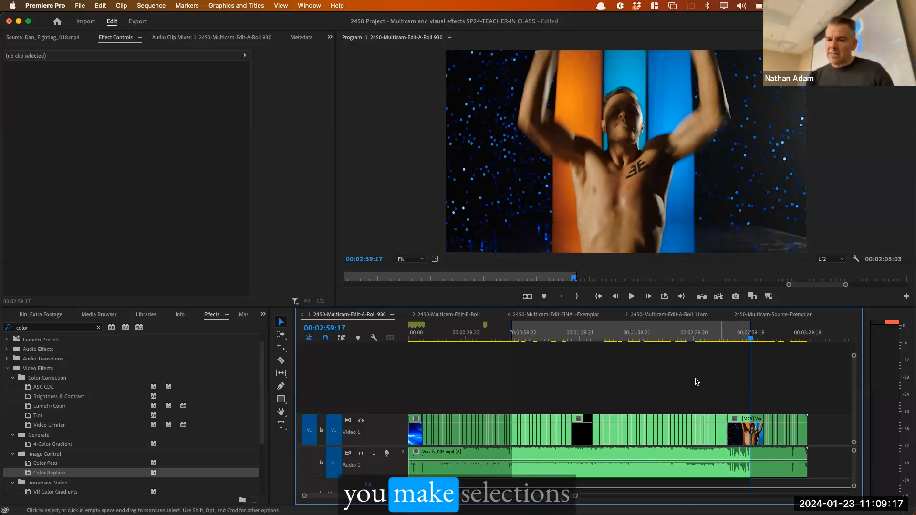
pyautogui.click(739, 437)
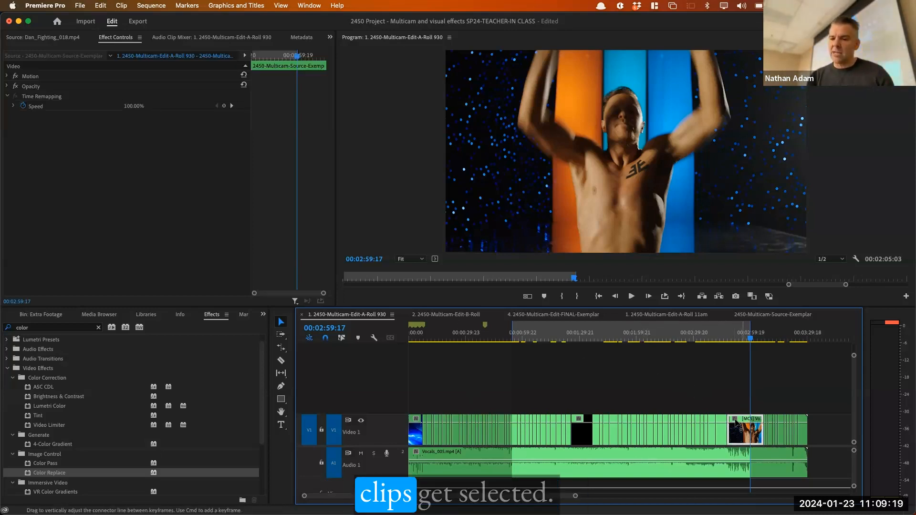
pyautogui.click(699, 456)
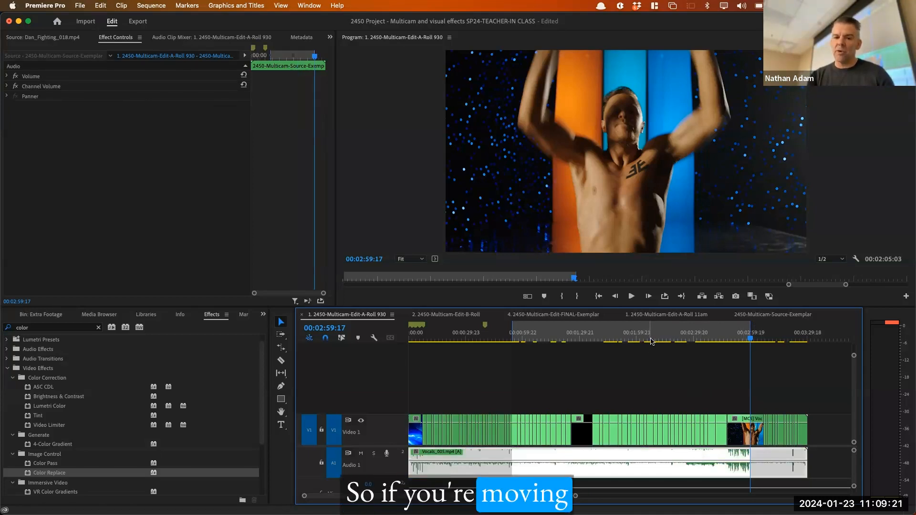
pyautogui.click(681, 340)
pyautogui.click(657, 395)
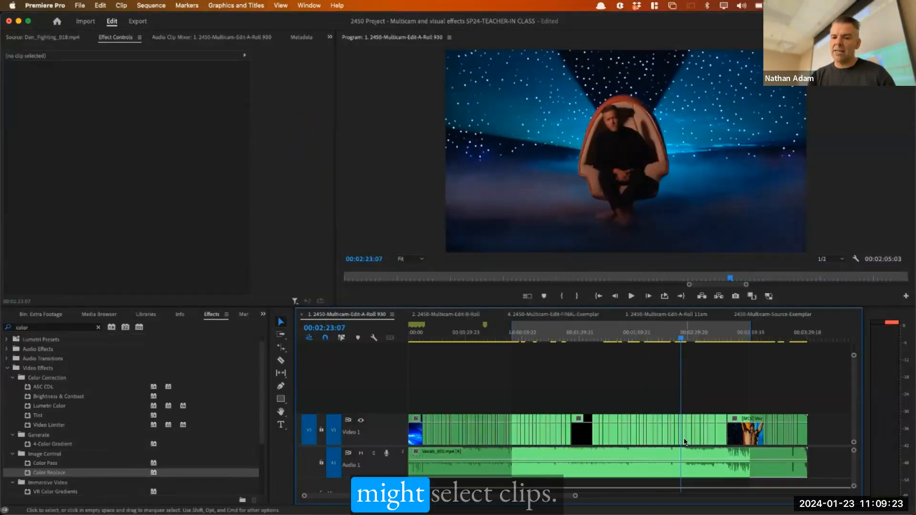
# Try deleting a single short Drums clip within the marked range, select the audio clip, and leave nothing selected.
pyautogui.click(685, 441)
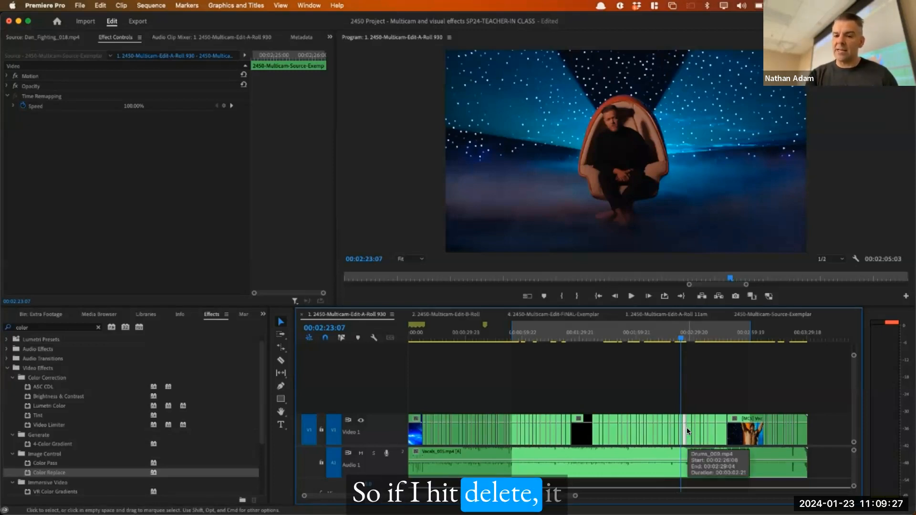
pyautogui.press('BackSpace')
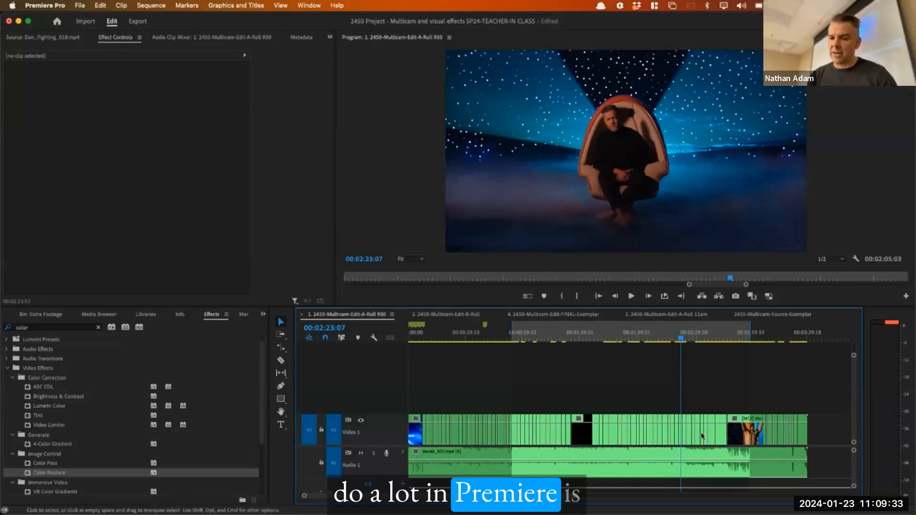
pyautogui.click(709, 462)
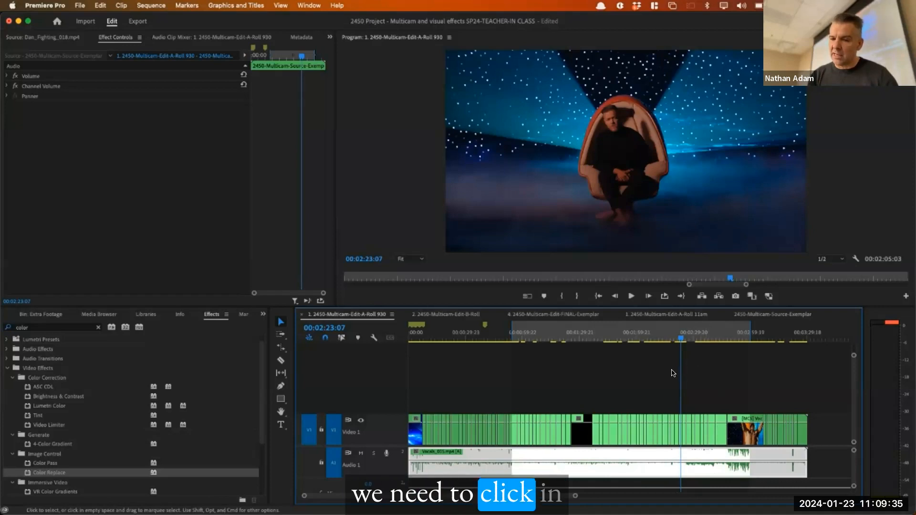
pyautogui.click(651, 375)
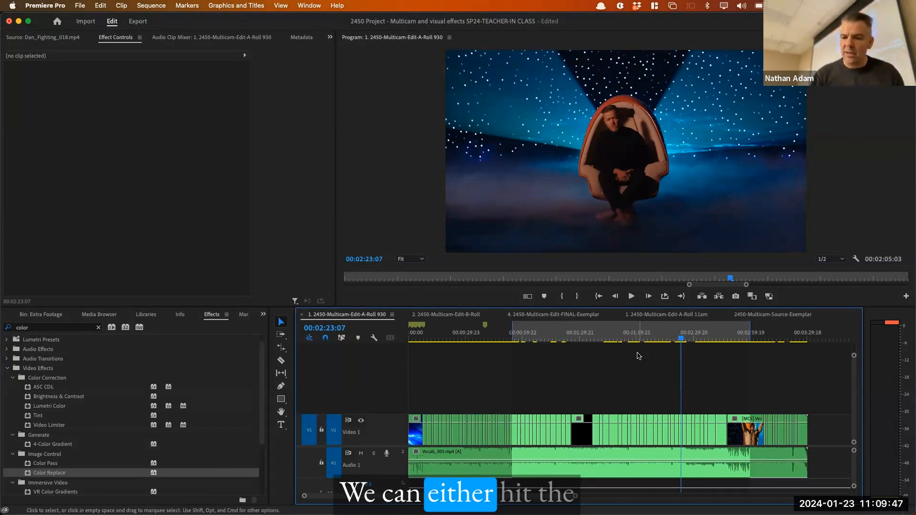
# Try deleting everything between the In and Out points on both tracks and closing the remaining gap.
pyautogui.press('Delete')
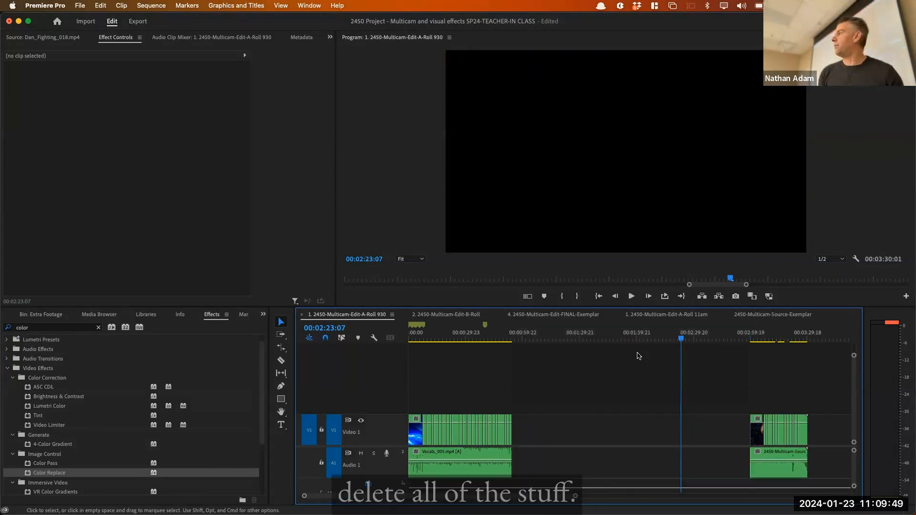
pyautogui.click(621, 433)
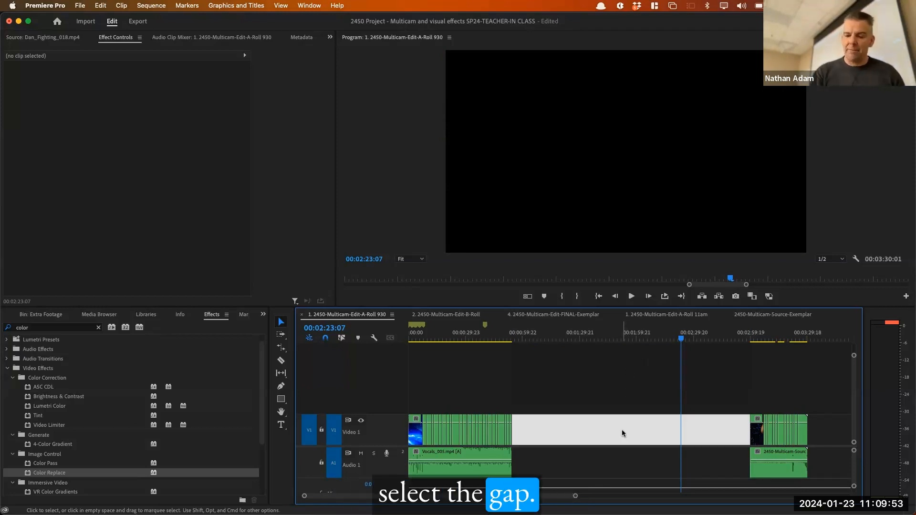
pyautogui.press('Delete')
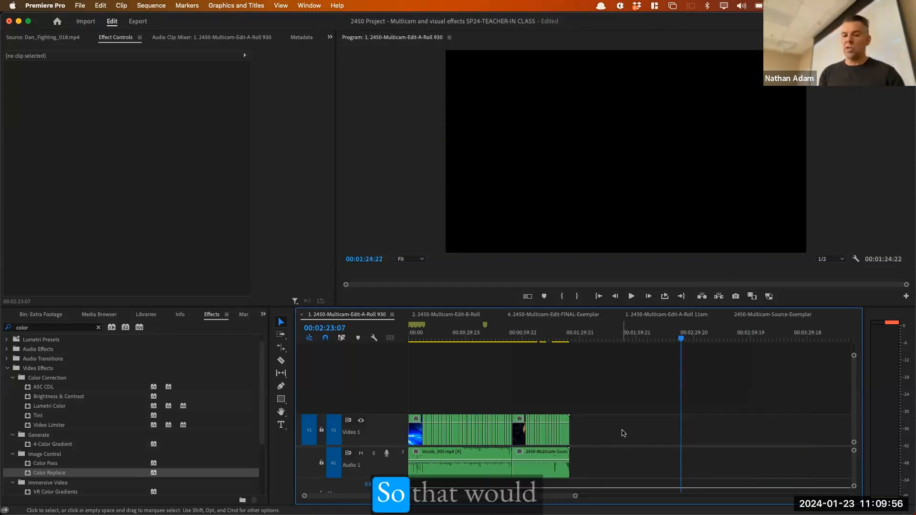
# Undo the gap deletion, repeat it as a demonstration, and undo back to the intact sequence with its marked range.
pyautogui.press('super+z')
pyautogui.press('super+shift+z')
pyautogui.press('super+z')
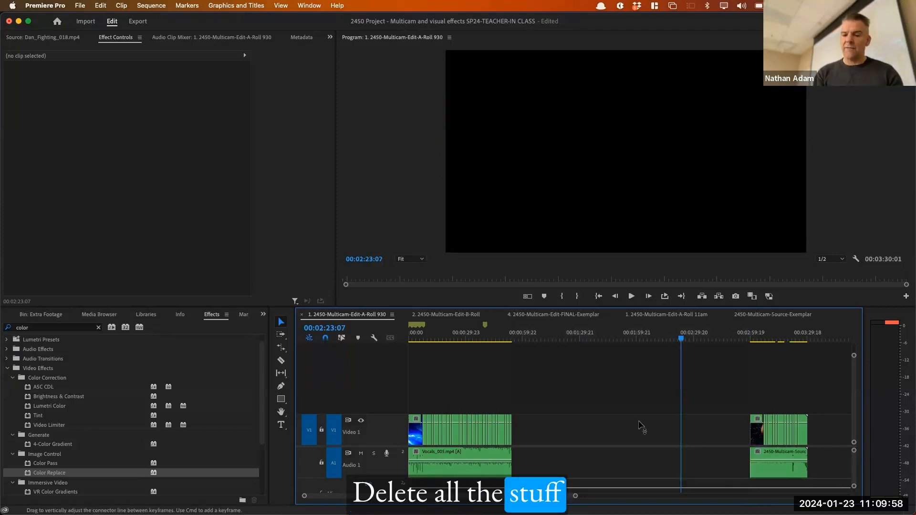
pyautogui.click(640, 427)
pyautogui.press('Delete')
pyautogui.press('super+z')
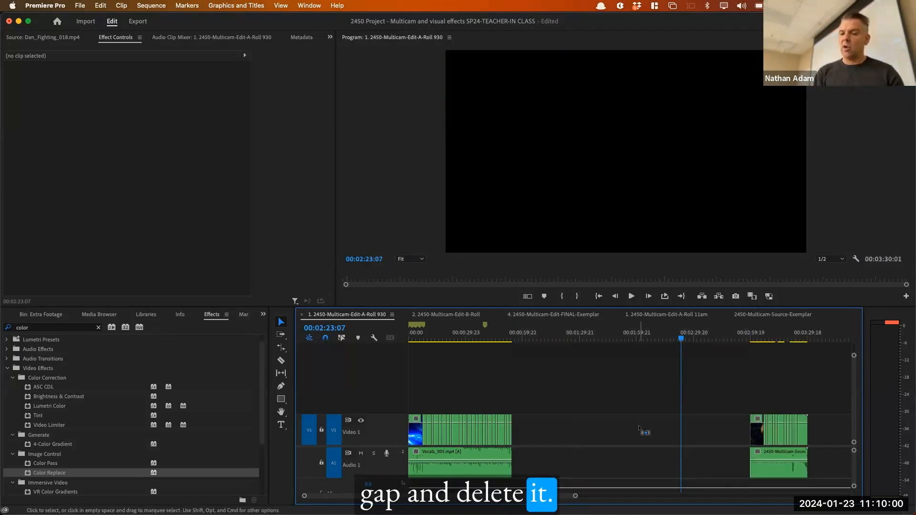
pyautogui.press('super+z')
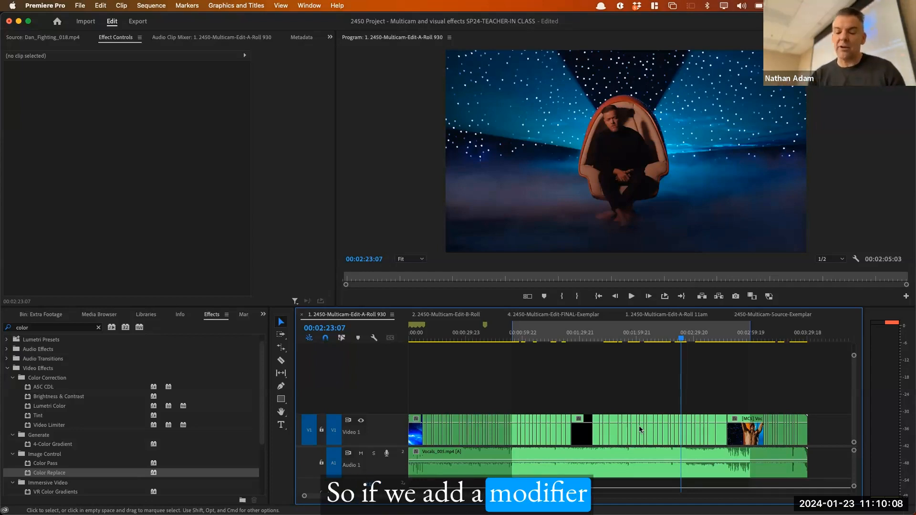
# Try ripple-deleting the range between the In and Out points in one operation, and undo it.
pyautogui.hotkey('alt', 'BackSpace')
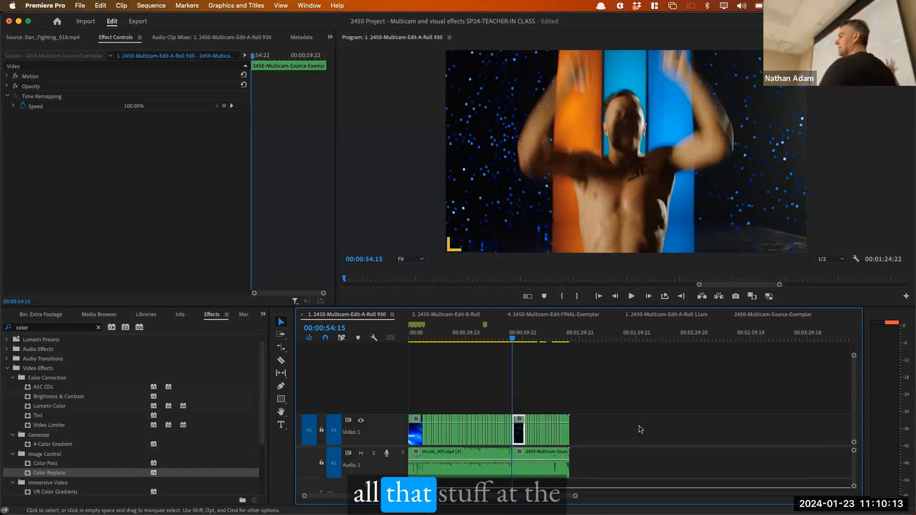
pyautogui.press('super+z')
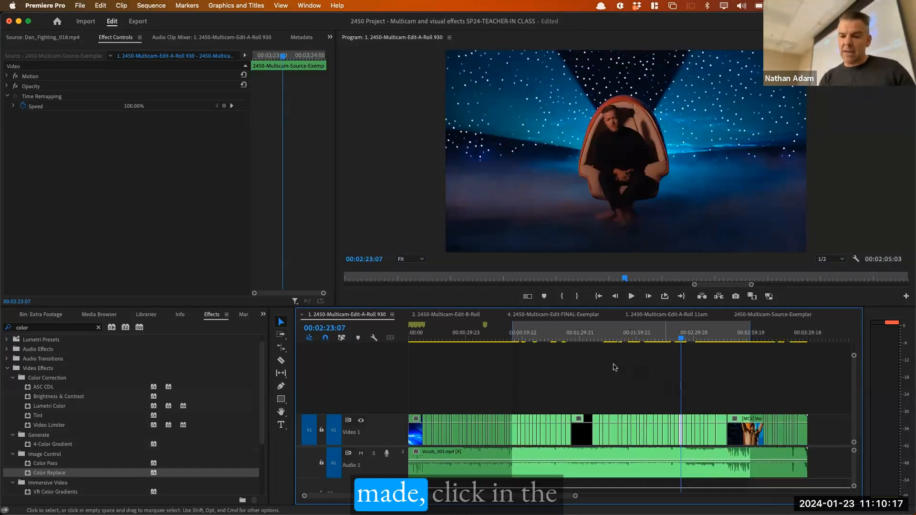
# With no clip selected, ripple-delete the marked In-to-Out range from the A-Roll 930 sequence and park the playhead at 00:00:49:09.
pyautogui.click(615, 379)
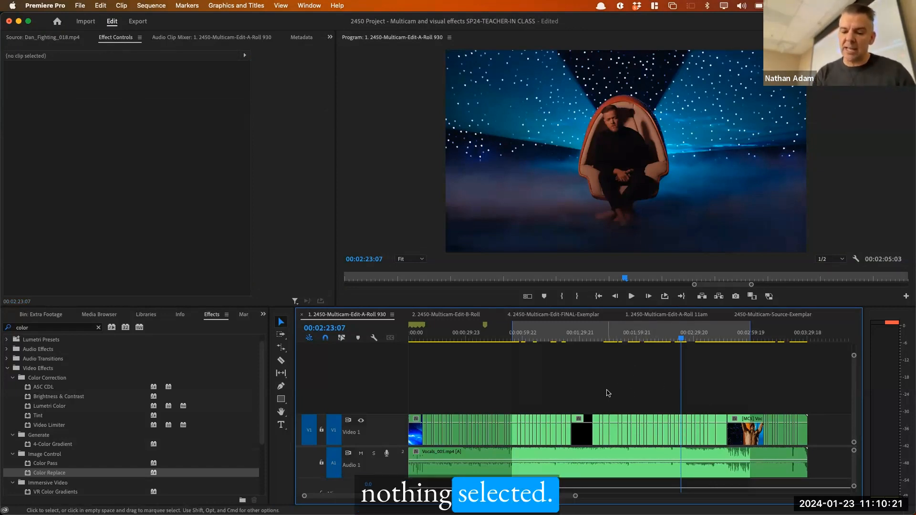
pyautogui.hotkey('alt', 'Delete')
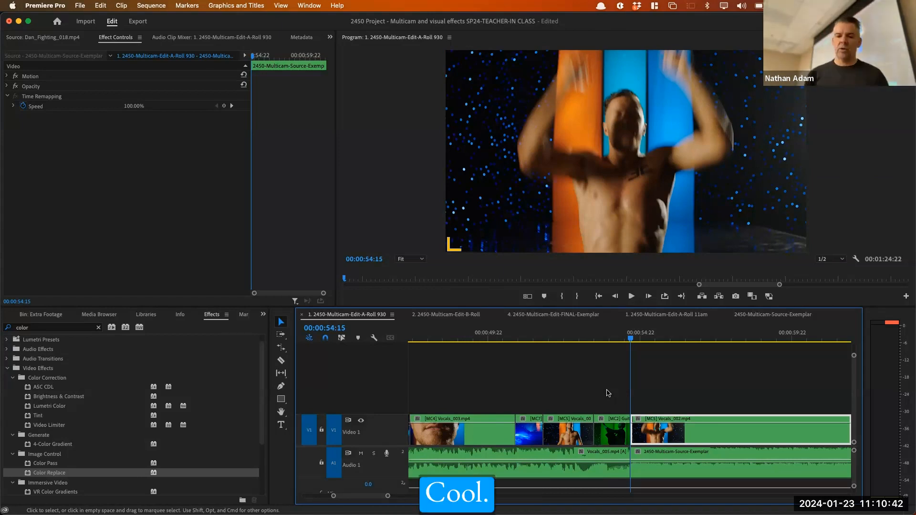
pyautogui.click(471, 332)
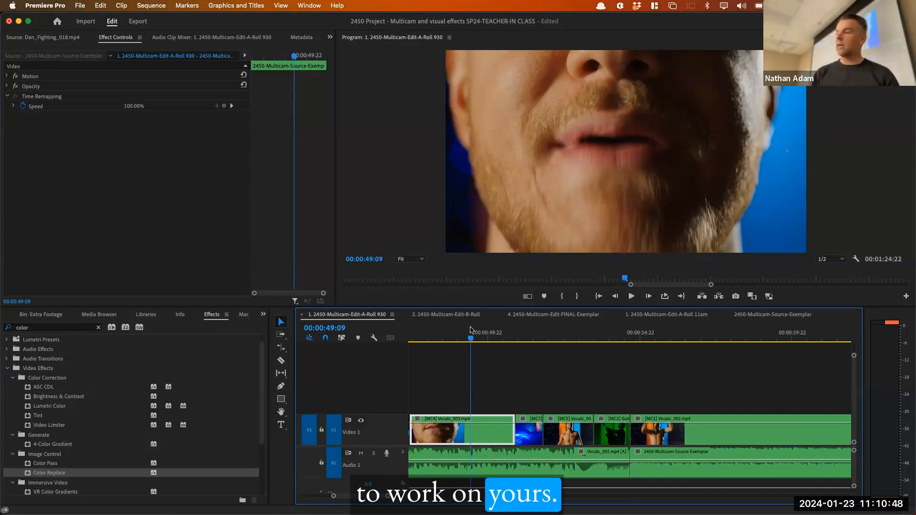
# Play the A-Roll 930 sequence across the new cut twice to check the music transition.
pyautogui.press('space')
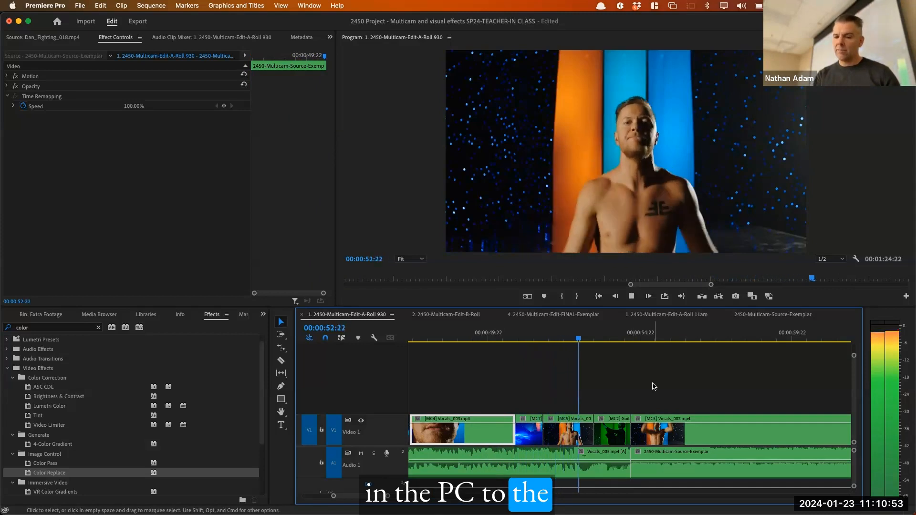
pyautogui.press('space')
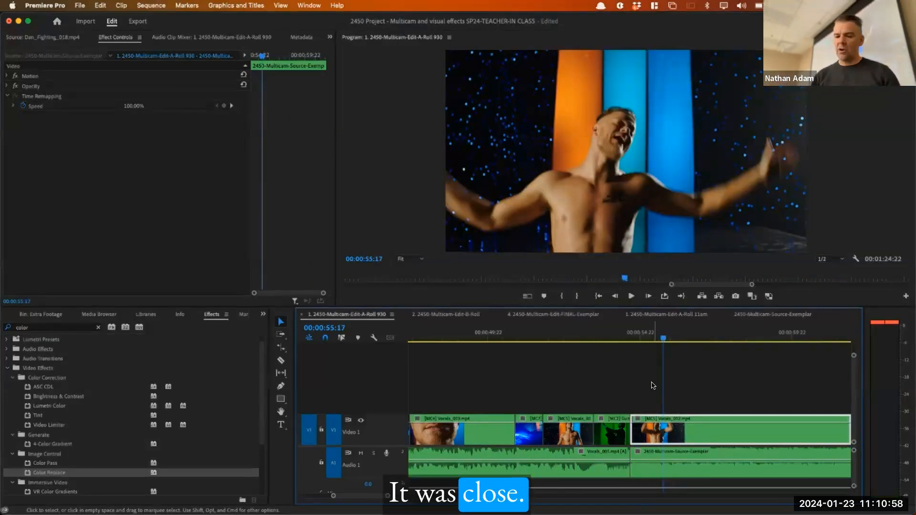
pyautogui.press('=')
pyautogui.press('=')
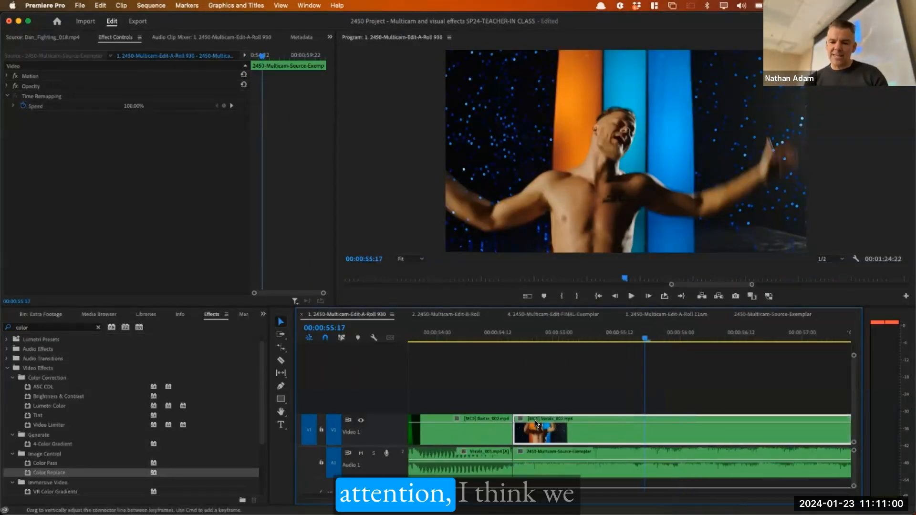
pyautogui.hscroll(-3, 505, 324)
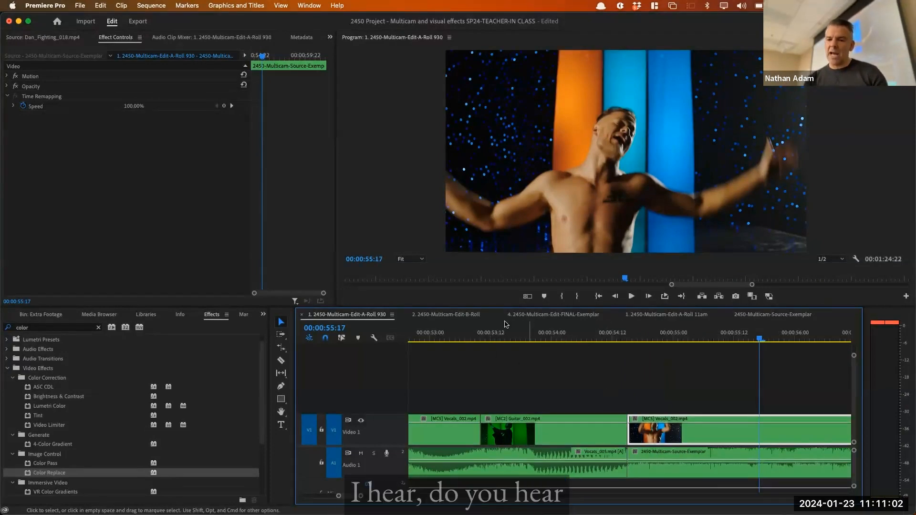
pyautogui.click(487, 332)
pyautogui.press('space')
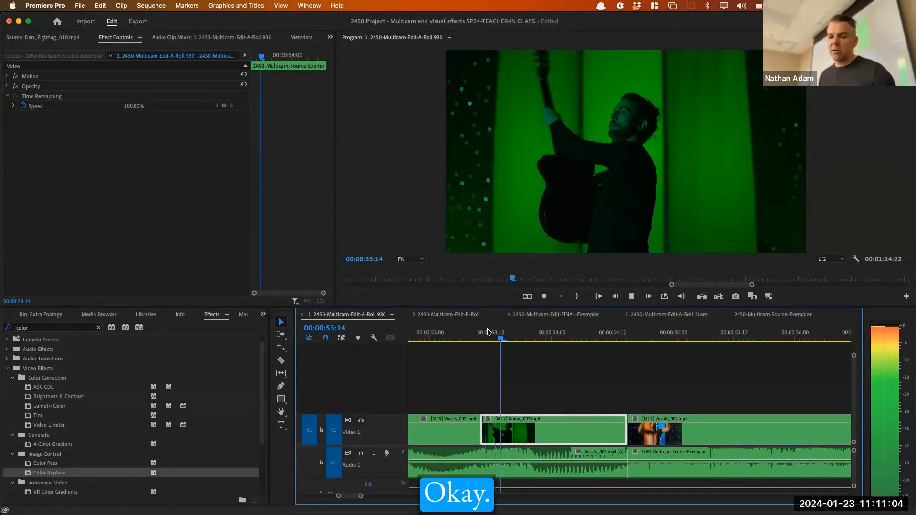
pyautogui.press('space')
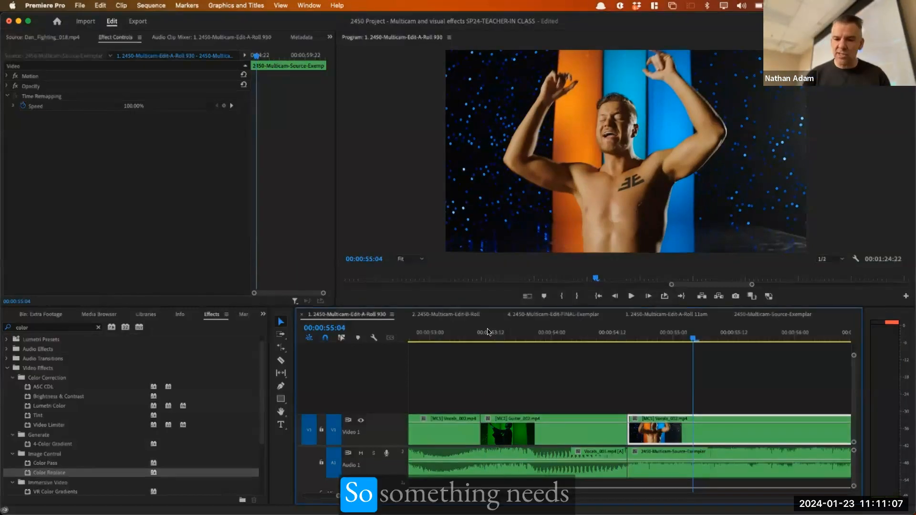
# Trim one frame off the start of the video and audio clips right after the cut and close the gap.
pyautogui.click(642, 333)
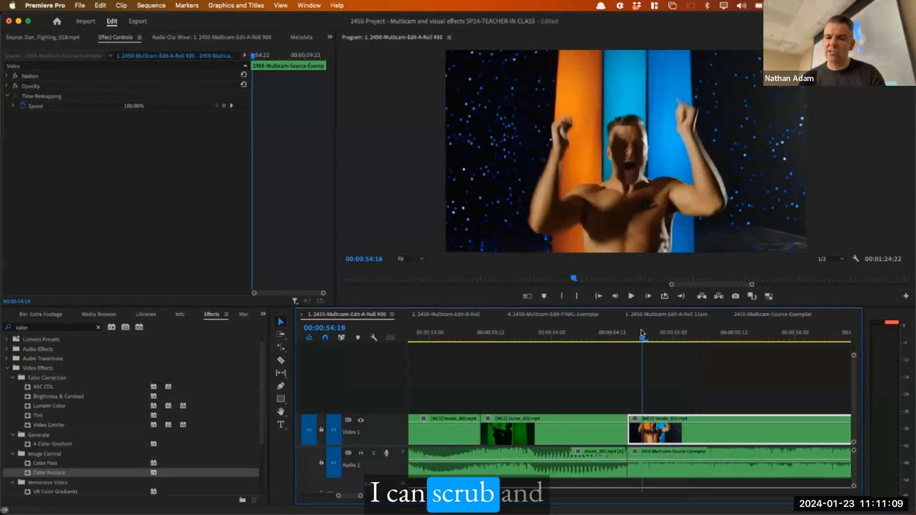
pyautogui.moveTo(645, 338); pyautogui.dragTo(624, 350)
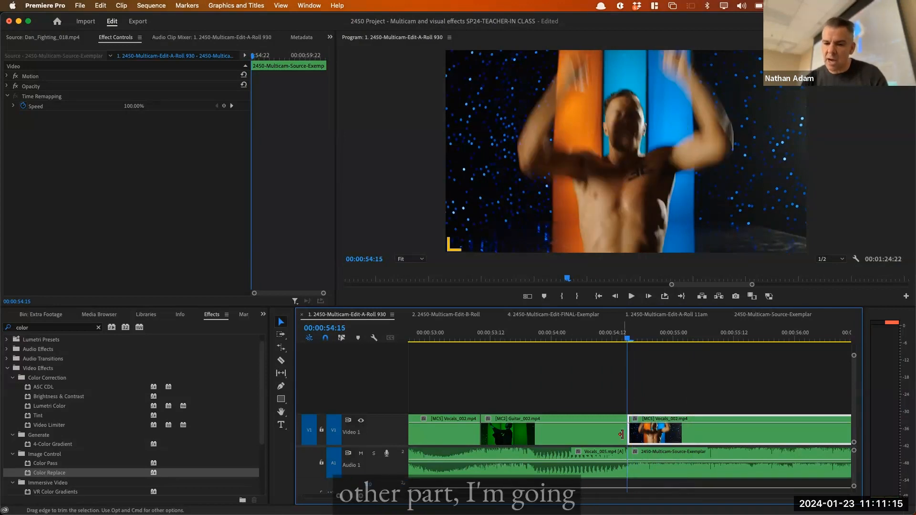
pyautogui.moveTo(620, 434); pyautogui.dragTo(620, 464)
pyautogui.click(624, 431)
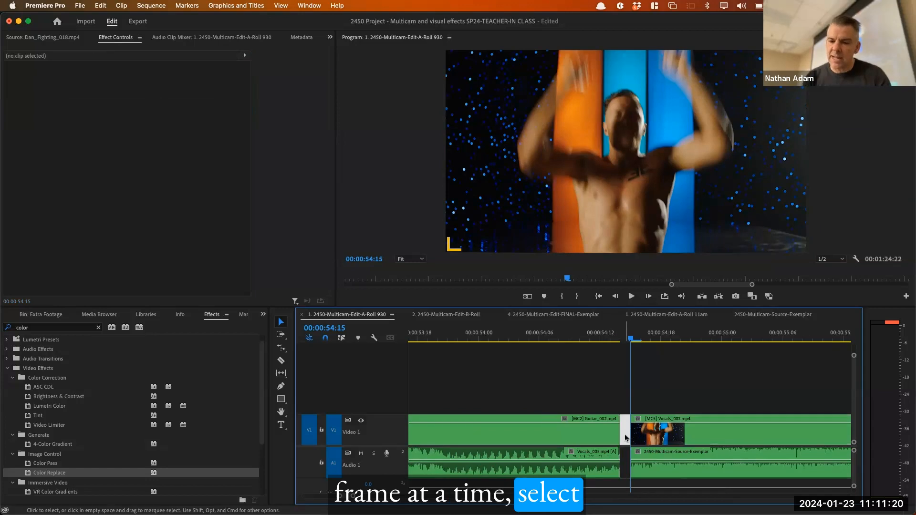
pyautogui.press('Delete')
pyautogui.press('=')
# Play the shortened transition from 00:00:53:20 to judge the music edit.
pyautogui.click(436, 332)
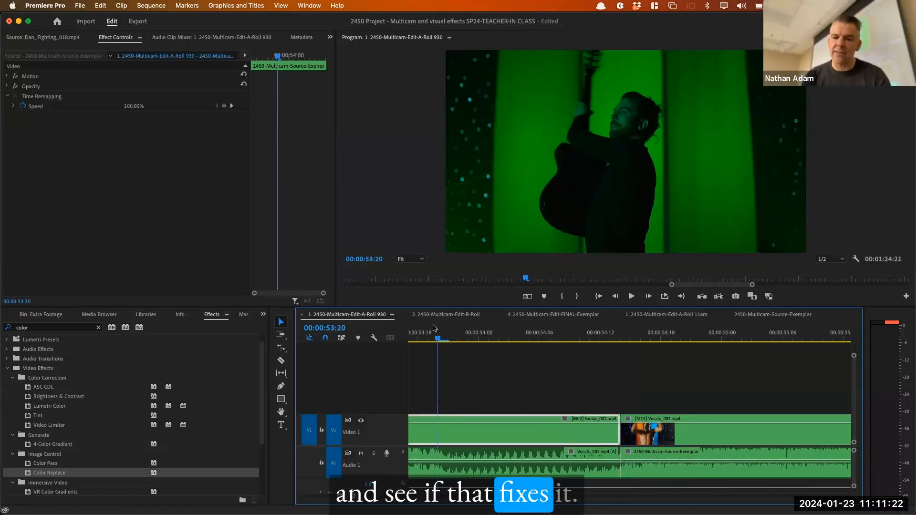
pyautogui.press('space')
pyautogui.press('space')
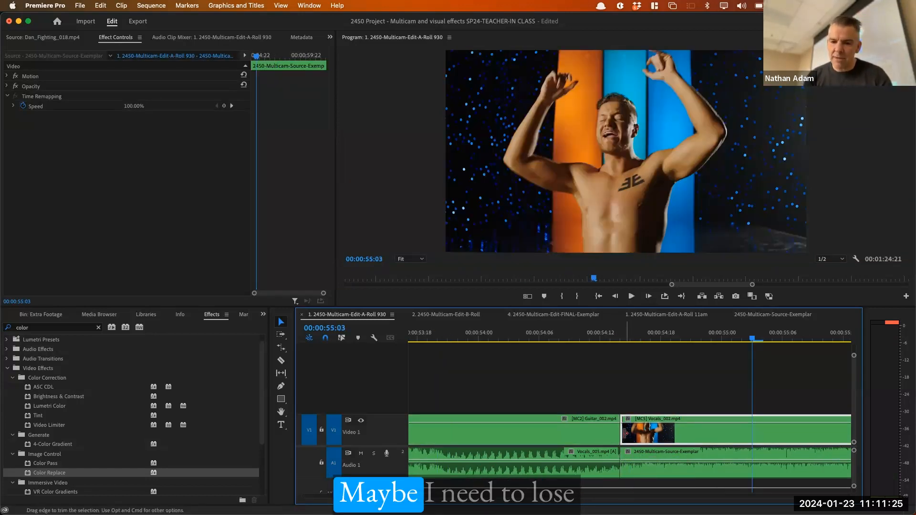
# Remove another frame from the start of both the Vocals video clip and its audio after the cut, closing the gap.
pyautogui.moveTo(626, 433); pyautogui.dragTo(632, 433)
pyautogui.moveTo(625, 471); pyautogui.dragTo(630, 471)
pyautogui.click(625, 432)
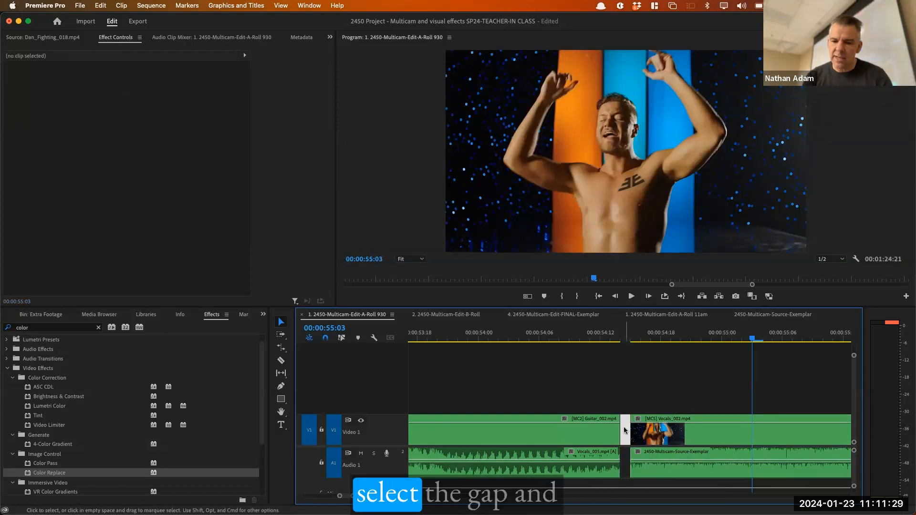
pyautogui.press('Delete')
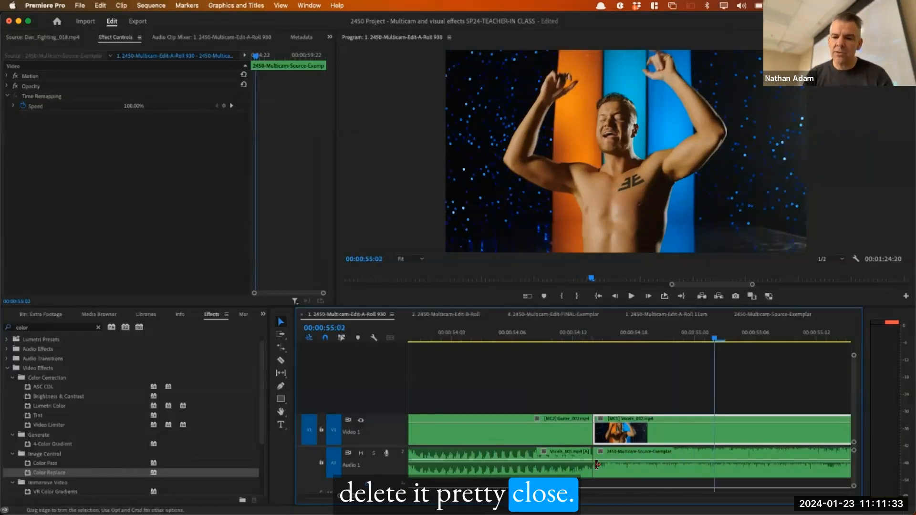
# Try trimming a third frame off both tracks after the cut, closing the gap, and play through the transition.
pyautogui.moveTo(594, 454); pyautogui.dragTo(604, 432)
pyautogui.click(595, 433)
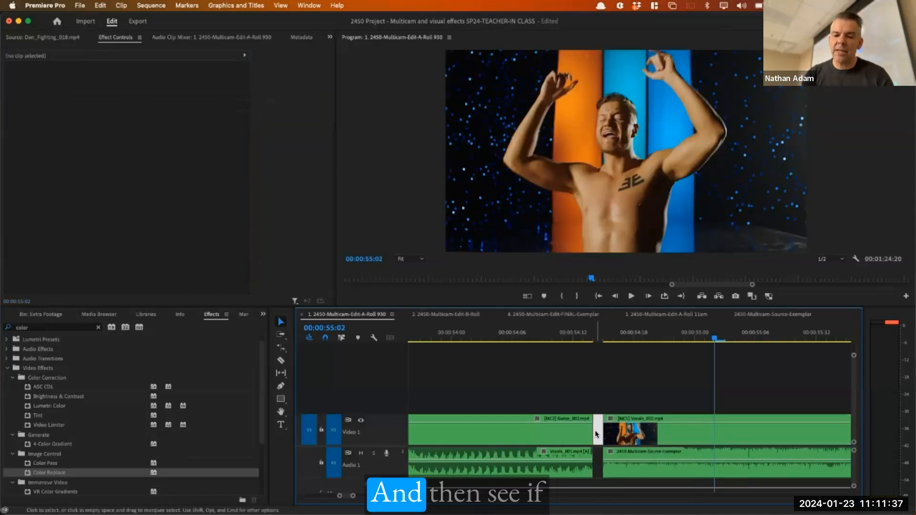
pyautogui.press('Delete')
pyautogui.press('-')
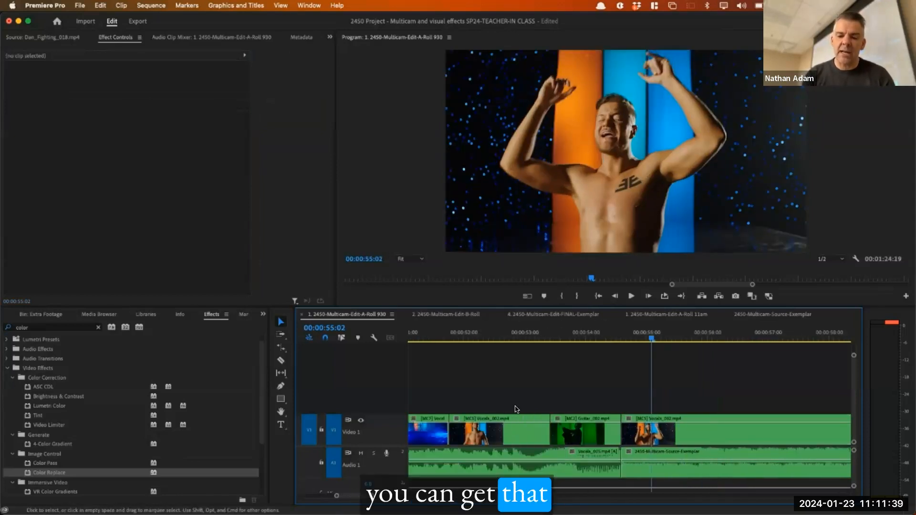
pyautogui.click(467, 332)
pyautogui.press('space')
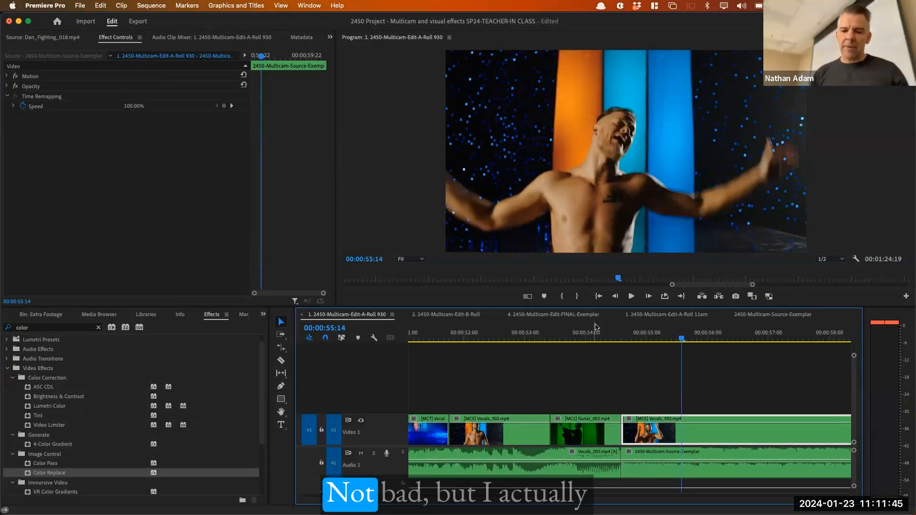
pyautogui.press('Up')
pyautogui.press('=')
pyautogui.press('=')
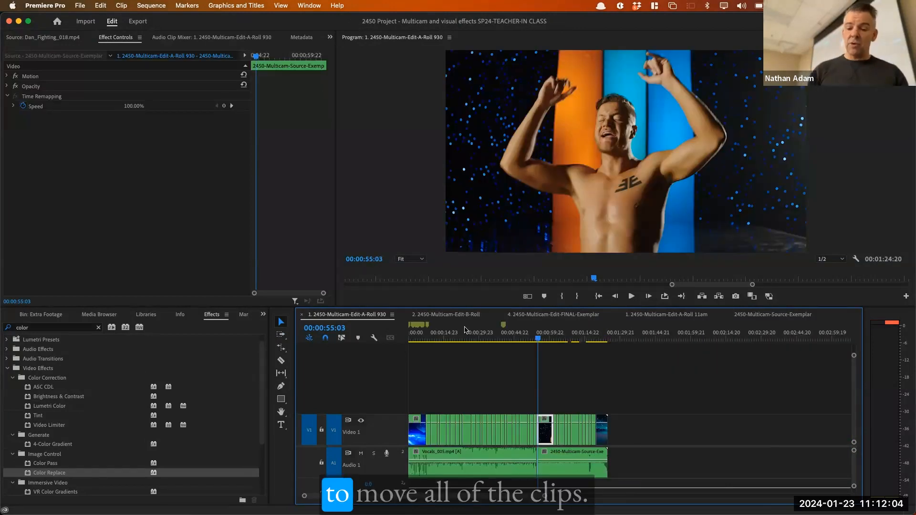
# Select every clip after the cut on both tracks with the Track Select Forward Tool.
pyautogui.press('-')
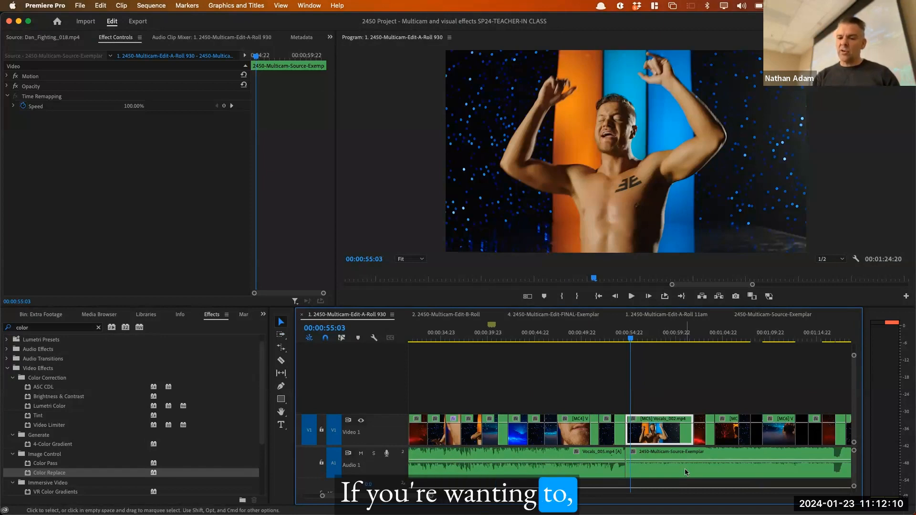
pyautogui.press('a')
pyautogui.click(662, 431)
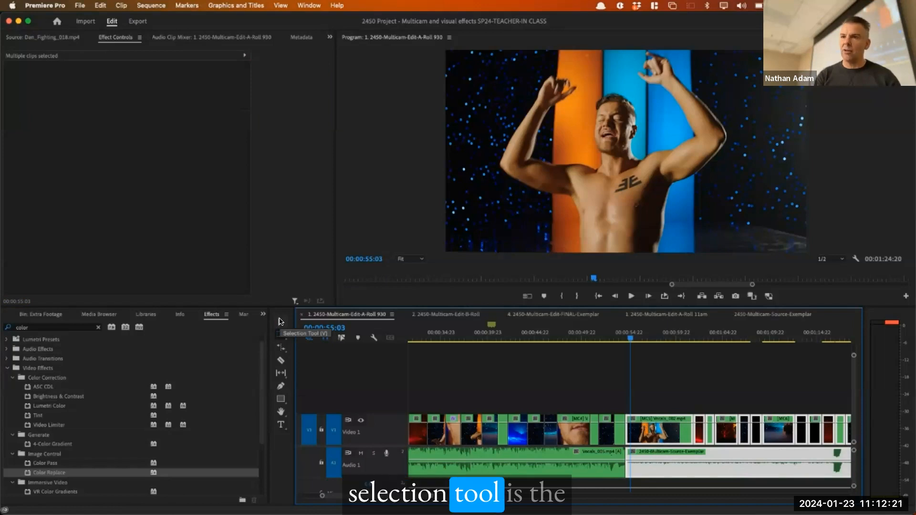
pyautogui.click(281, 336)
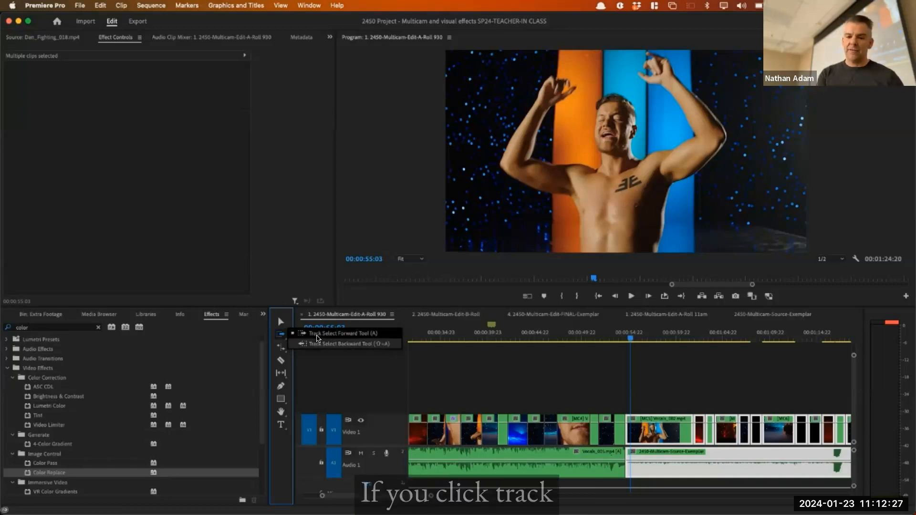
pyautogui.click(317, 334)
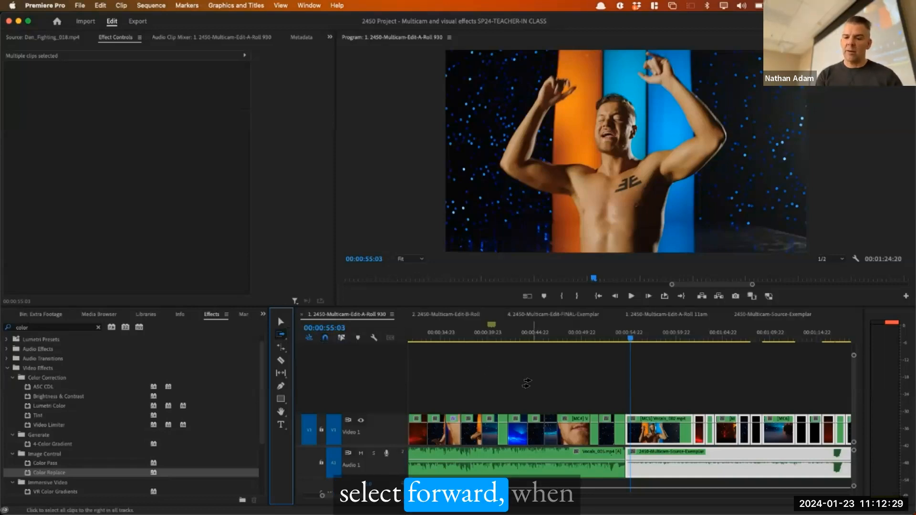
pyautogui.click(650, 400)
pyautogui.click(646, 429)
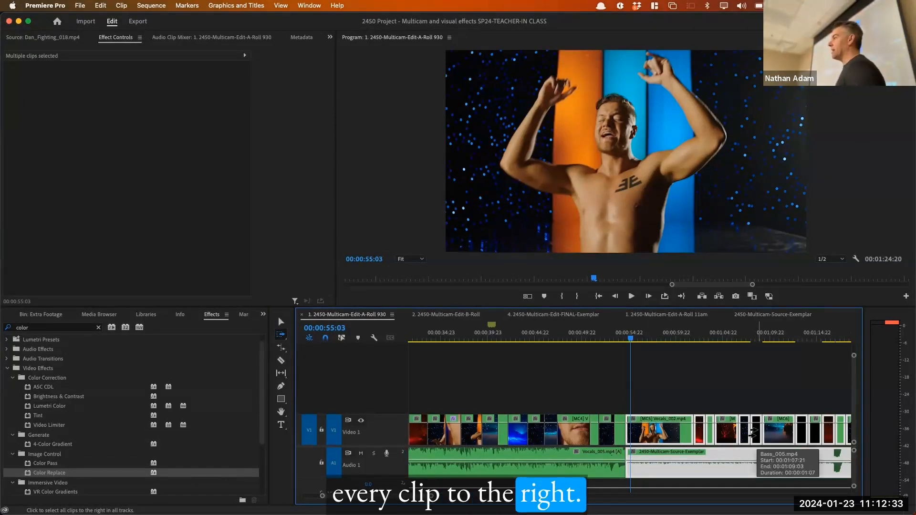
# Select every clip before the cut with the Track Select Backward Tool, return to the Selection Tool and deselect all clips.
pyautogui.click(281, 334)
pyautogui.click(317, 342)
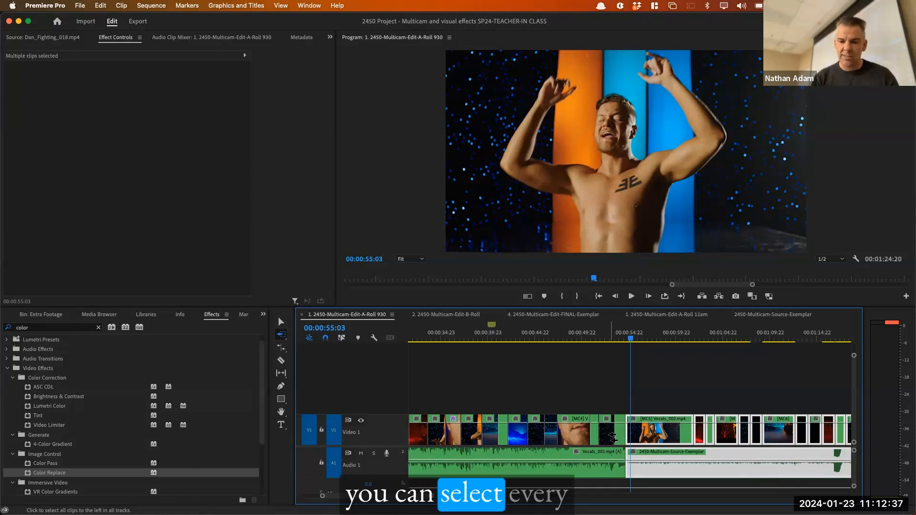
pyautogui.click(614, 447)
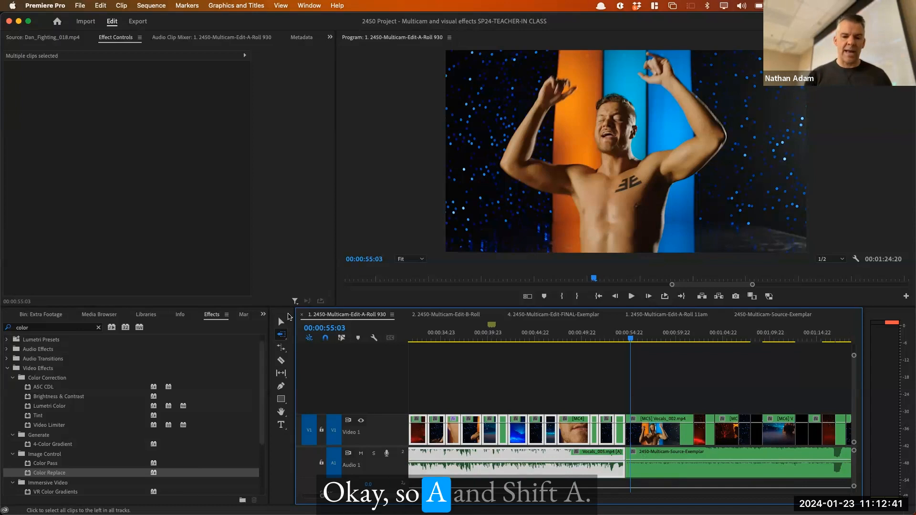
pyautogui.click(281, 323)
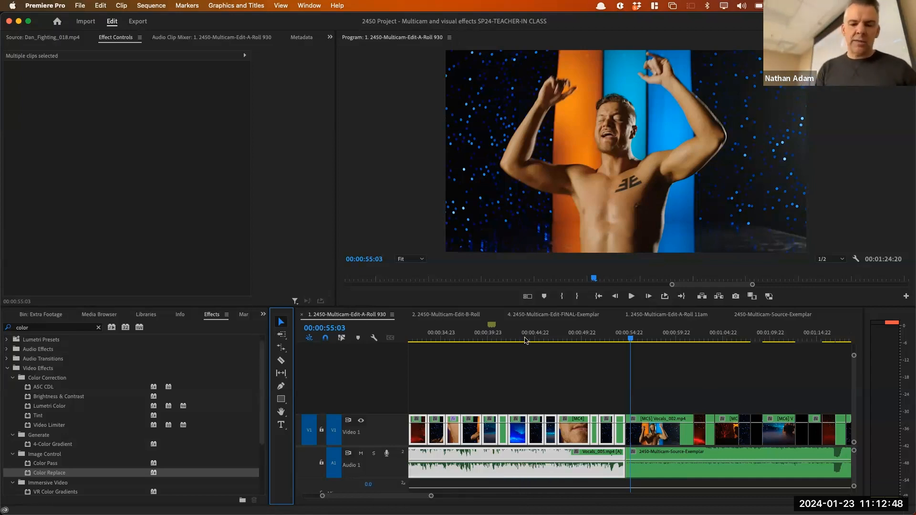
pyautogui.click(635, 373)
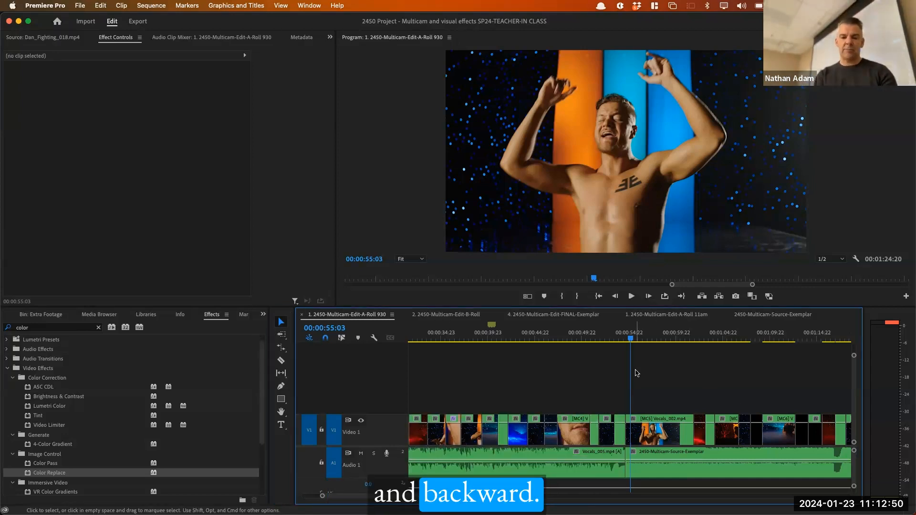
# Try shifting all clips after the cut later with the Track Select Forward Tool and extending the clips at the cut to fill the gap.
pyautogui.press('\\')
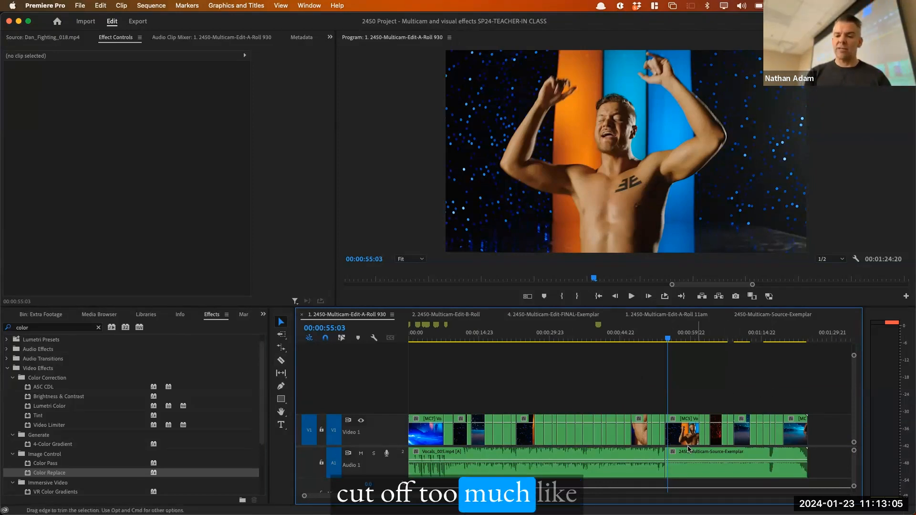
pyautogui.click(285, 335)
pyautogui.click(283, 337)
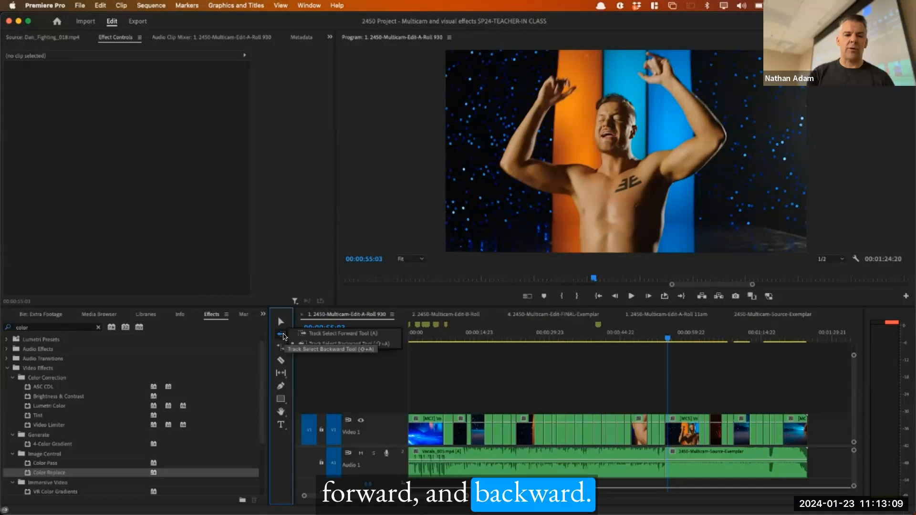
pyautogui.click(306, 334)
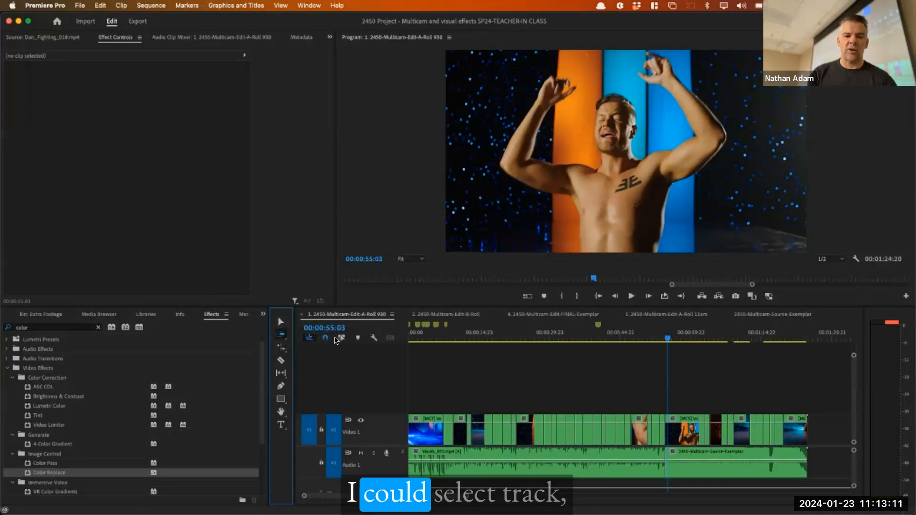
pyautogui.click(672, 435)
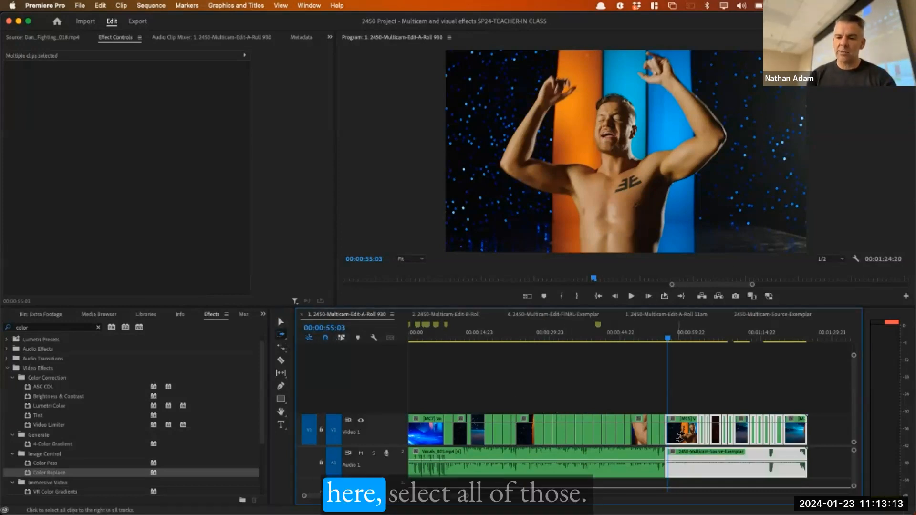
pyautogui.press('=')
pyautogui.press('=')
pyautogui.moveTo(649, 433); pyautogui.dragTo(622, 467)
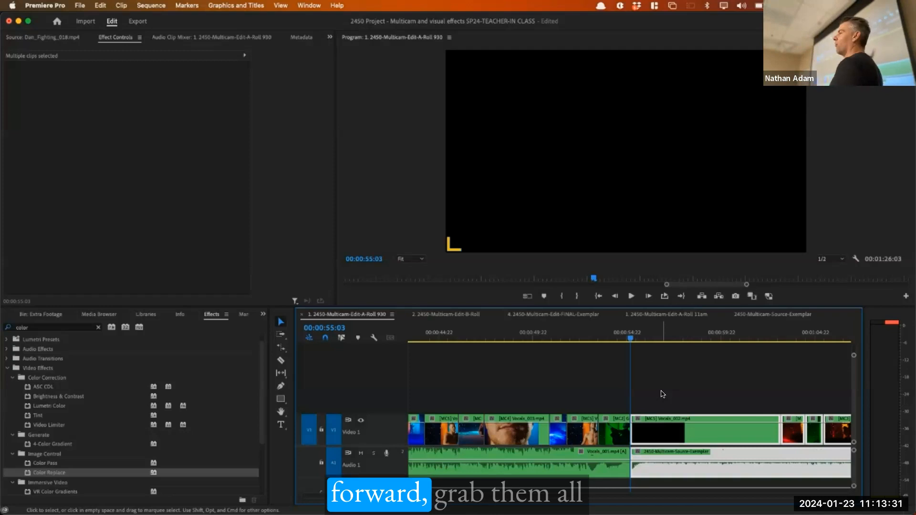
# Switch to Chrome, review the 1/25 class topic in the MDS 2450 schedule spreadsheet, and open the 2450 Video Production project tab.
pyautogui.press('super+Tab')
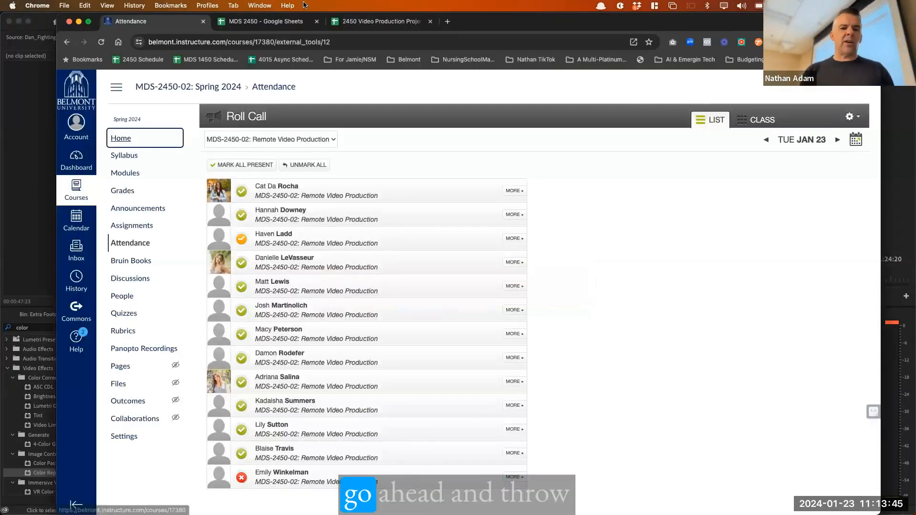
pyautogui.click(265, 21)
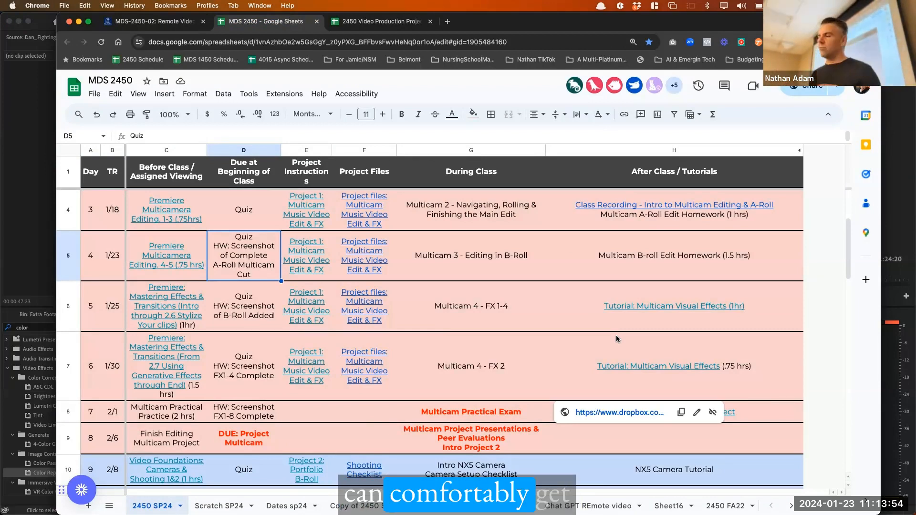
pyautogui.click(479, 312)
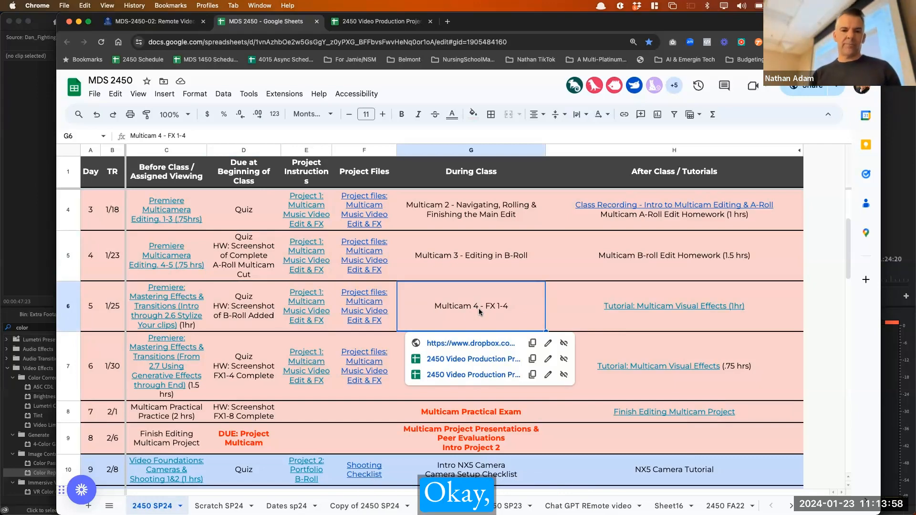
pyautogui.click(391, 22)
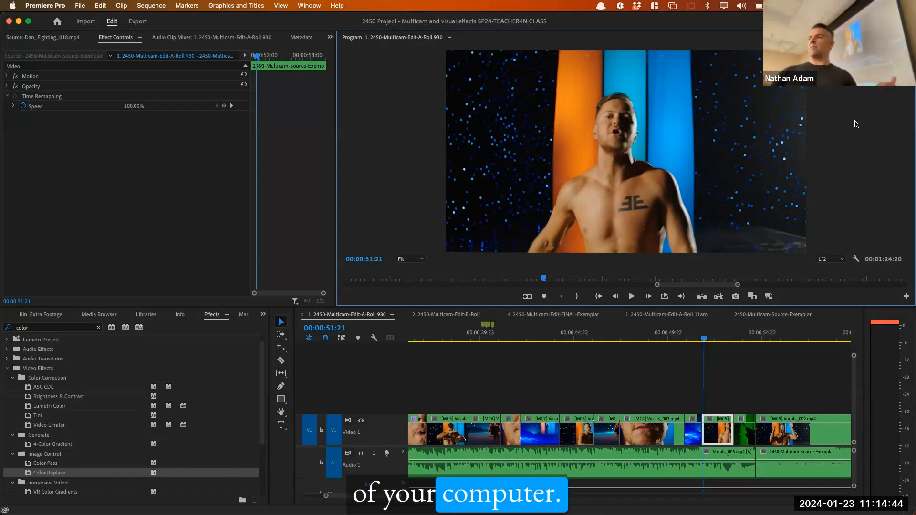
# Save the project with the whole sequence in view, and check the ripple-delete instructions in the Chrome project spreadsheet.
pyautogui.press('\\')
pyautogui.press('super+s')
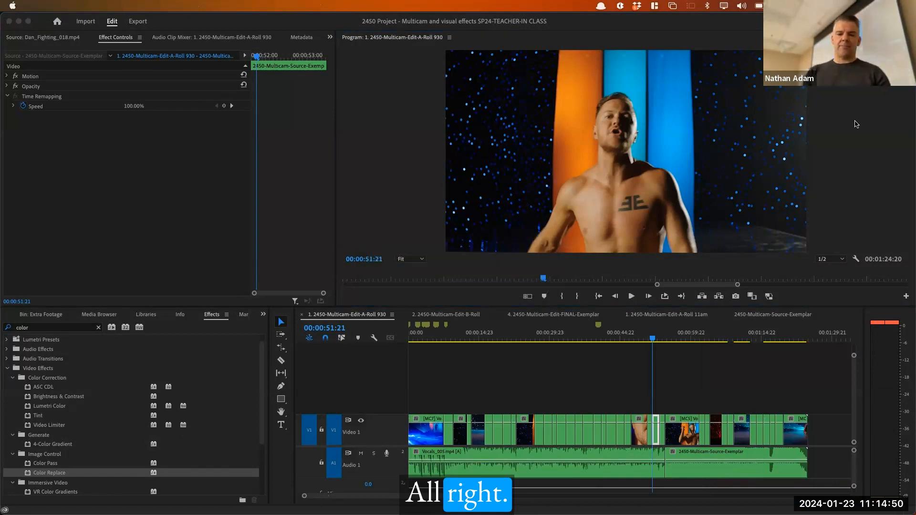
pyautogui.press('super+Tab')
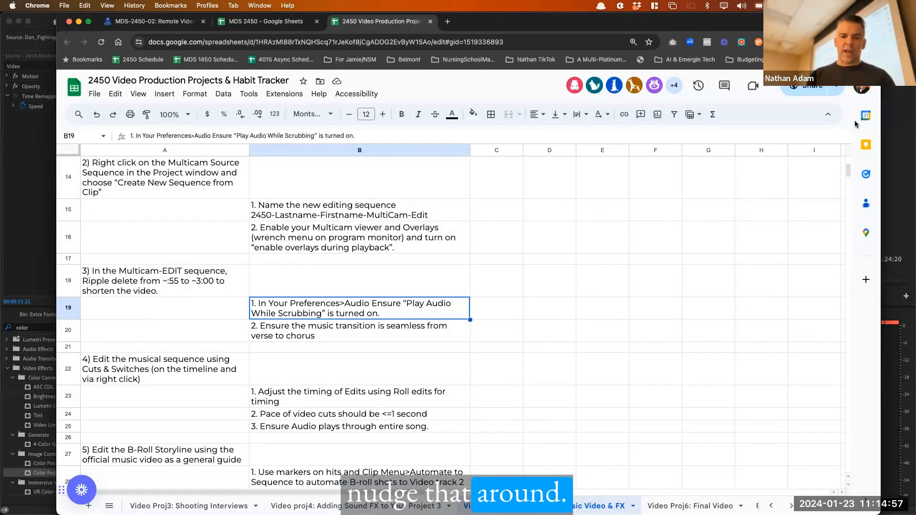
pyautogui.press('super+Tab')
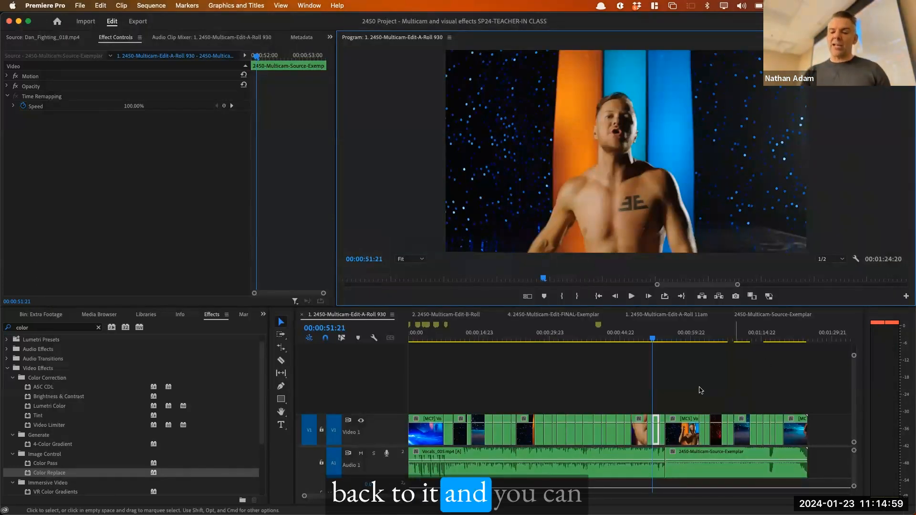
# Try shifting all clips after the cut about 9 frames later with the Track Select Forward Tool.
pyautogui.click(663, 335)
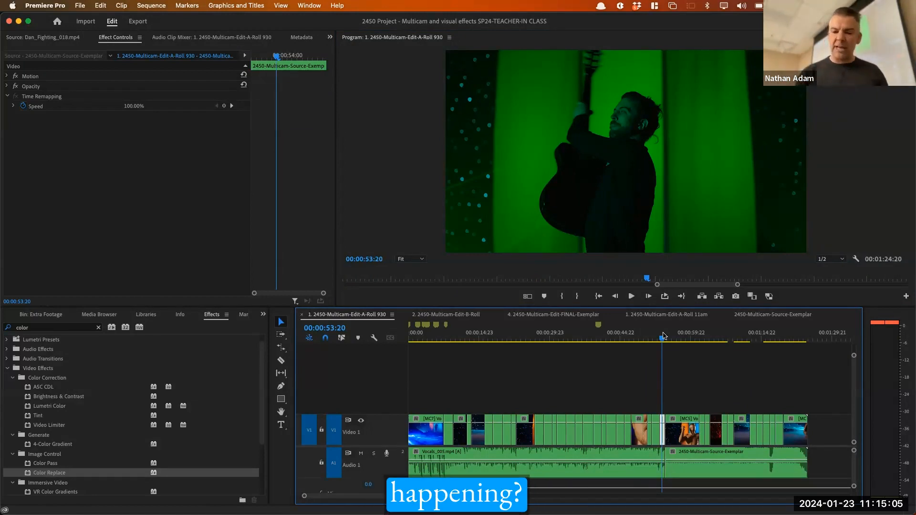
pyautogui.press('=')
pyautogui.press('=')
pyautogui.press('=')
pyautogui.click(281, 336)
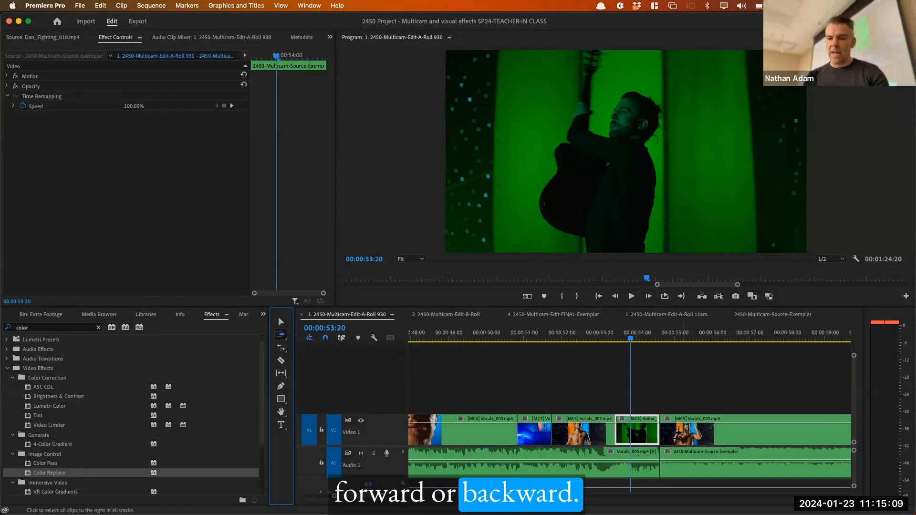
pyautogui.click(670, 434)
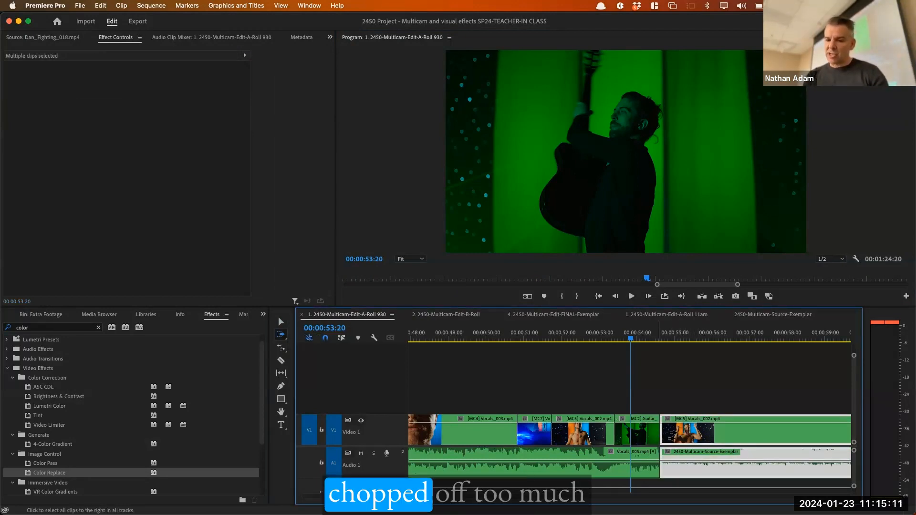
pyautogui.moveTo(674, 434); pyautogui.dragTo(687, 434)
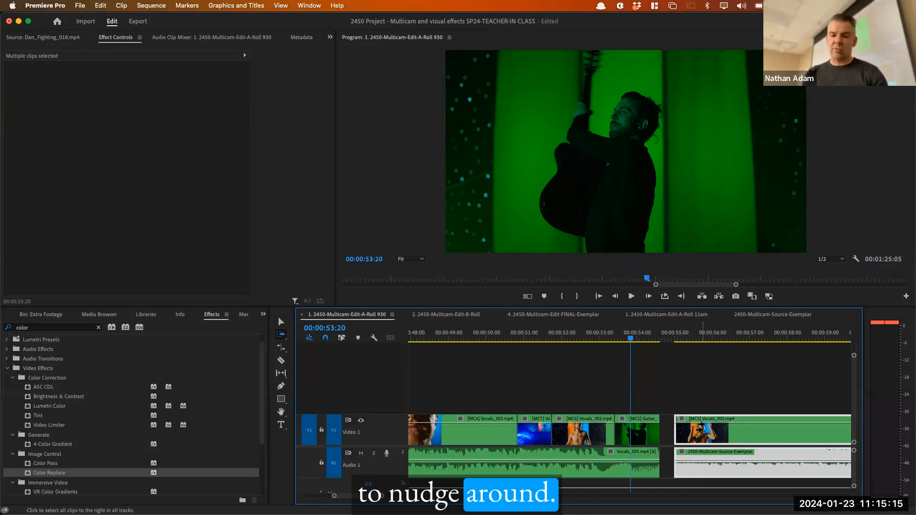
# Delete the gap at the cut so the following clips close up, and save the project.
pyautogui.press('v')
pyautogui.click(667, 433)
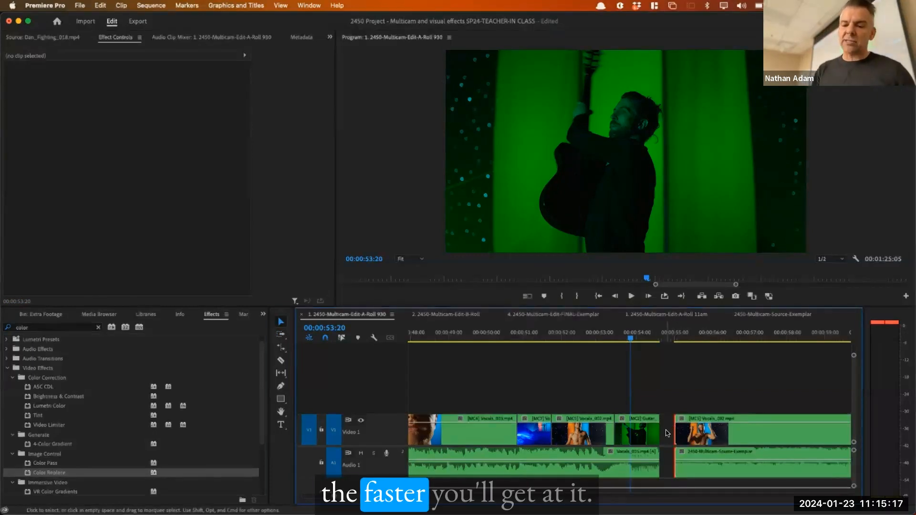
pyautogui.press('Delete')
pyautogui.press('\\')
pyautogui.press('super+s')
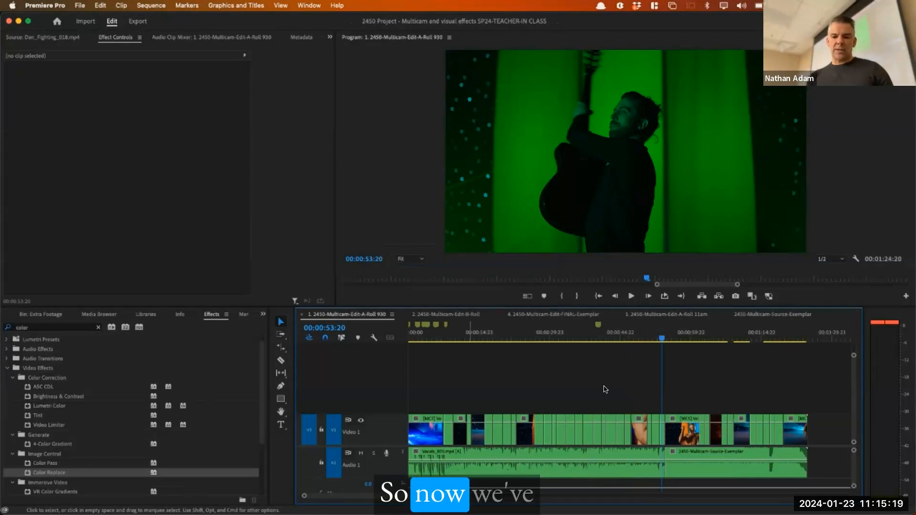
# Review the scrubbing-audio instruction in the Chrome spreadsheet, and check Play Audio While Scrubbing in Premiere Pro's Audio settings.
pyautogui.press('super+Tab')
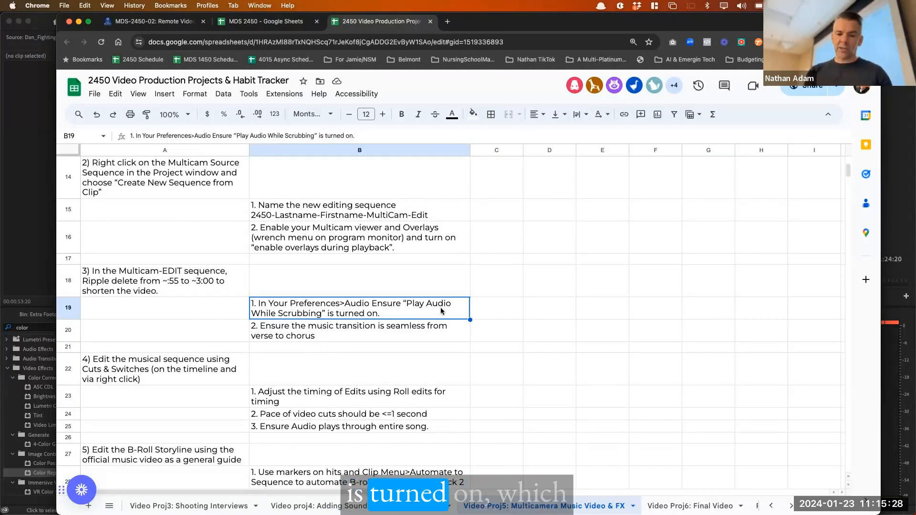
pyautogui.press('super+Tab')
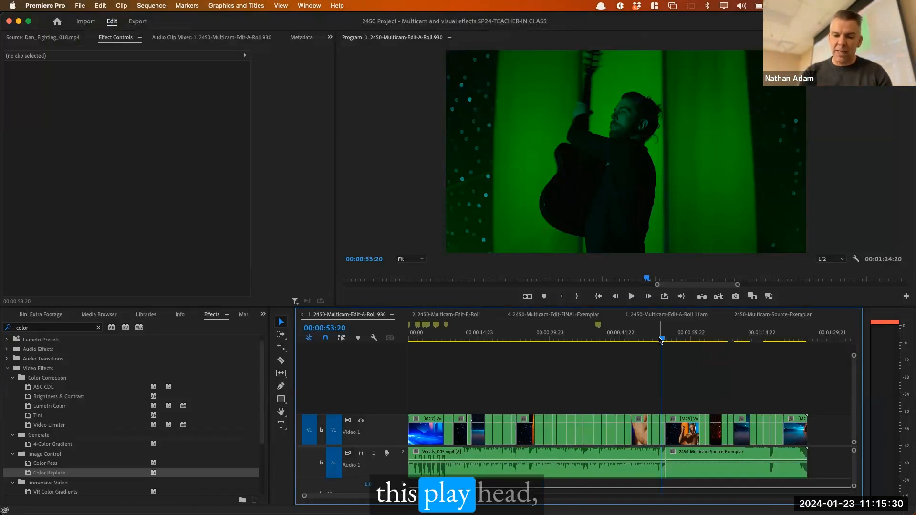
pyautogui.press('=')
pyautogui.press('=')
pyautogui.press('=')
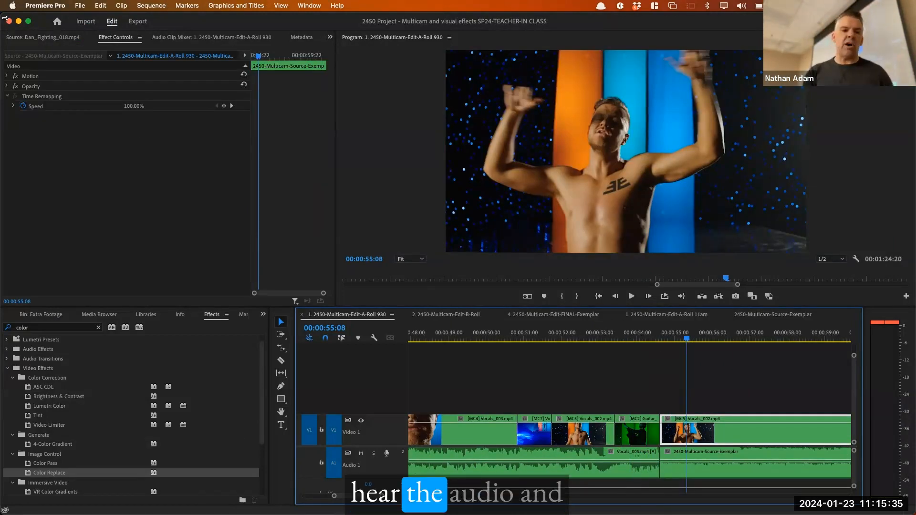
pyautogui.click(56, 4)
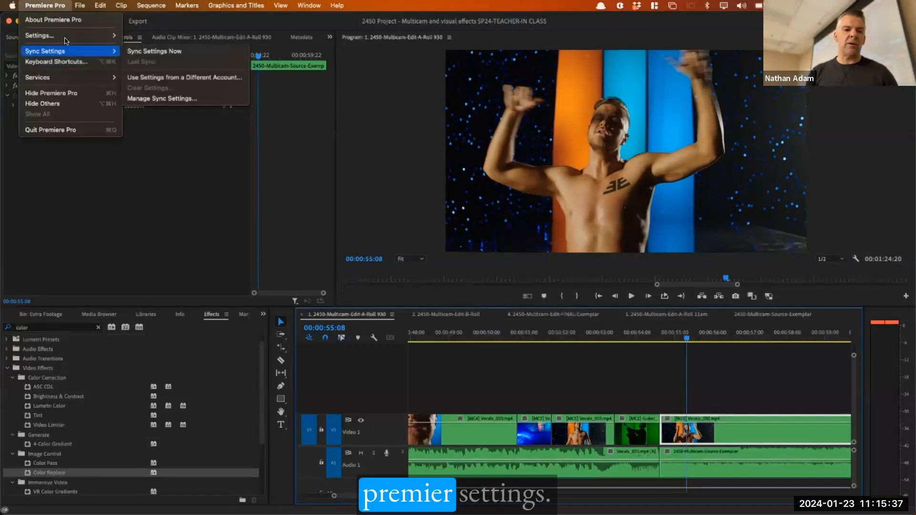
pyautogui.moveTo(71, 36)
pyautogui.click(143, 56)
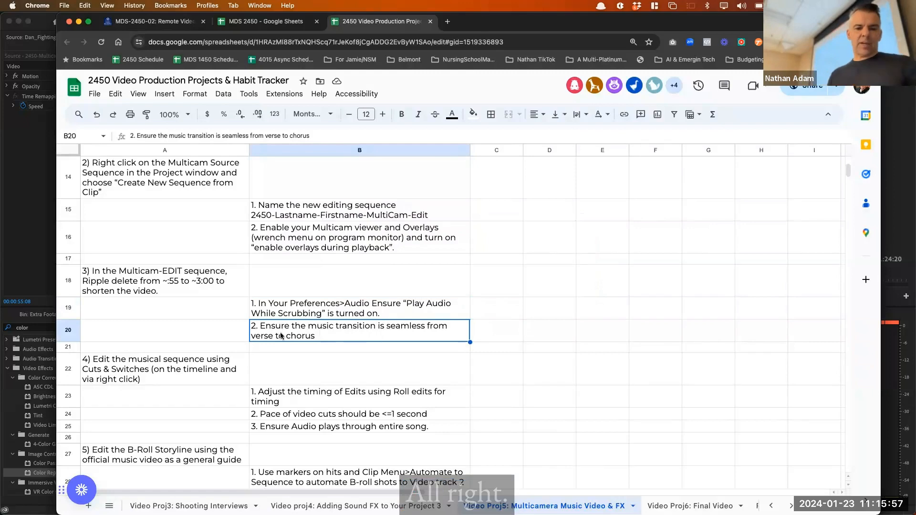
# Review the spreadsheet's instructions for editing the musical sequence with cuts and switches and for the B-Roll storyline.
pyautogui.scroll(-3, 174, 384)
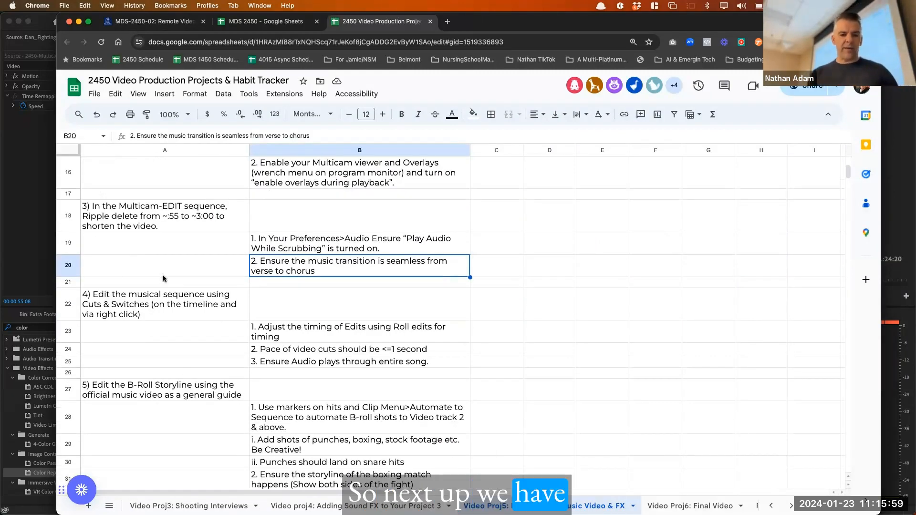
pyautogui.click(181, 295)
pyautogui.click(294, 337)
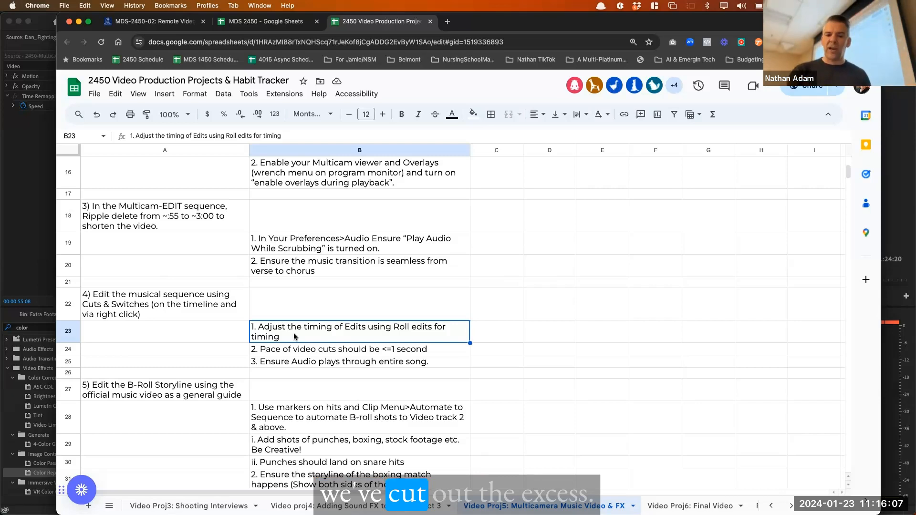
pyautogui.click(323, 350)
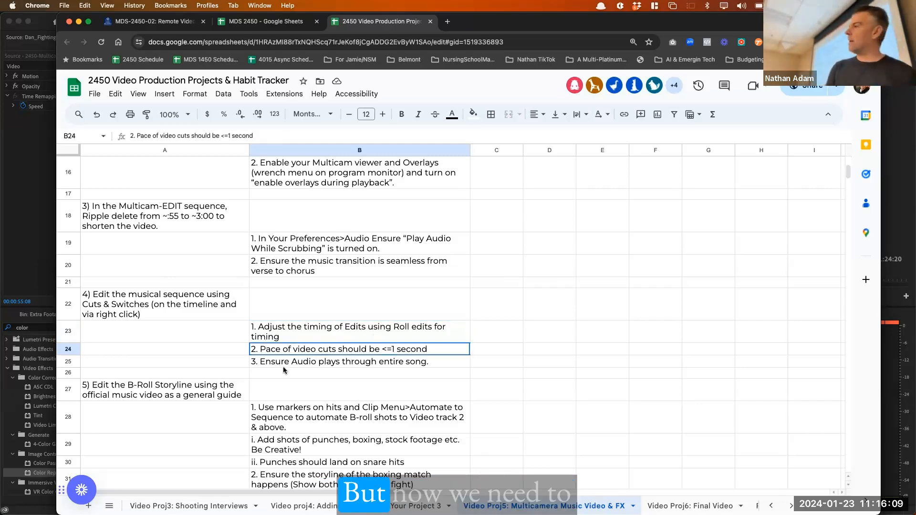
pyautogui.click(297, 362)
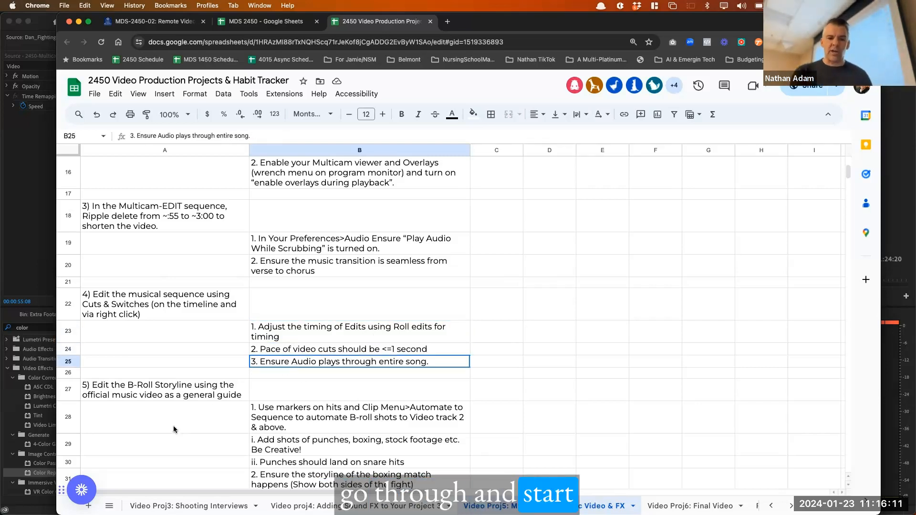
pyautogui.click(208, 395)
pyautogui.scroll(-3, 208, 394)
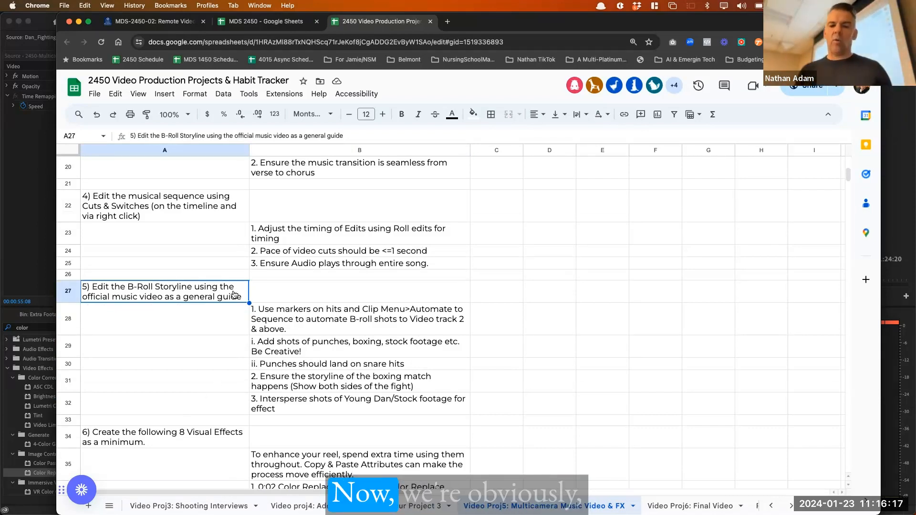
# Switch back to Premiere Pro and move the playhead to the start of the A-Roll 930 sequence.
pyautogui.press('super+Tab')
pyautogui.press('super+Tab')
pyautogui.press('super+Tab')
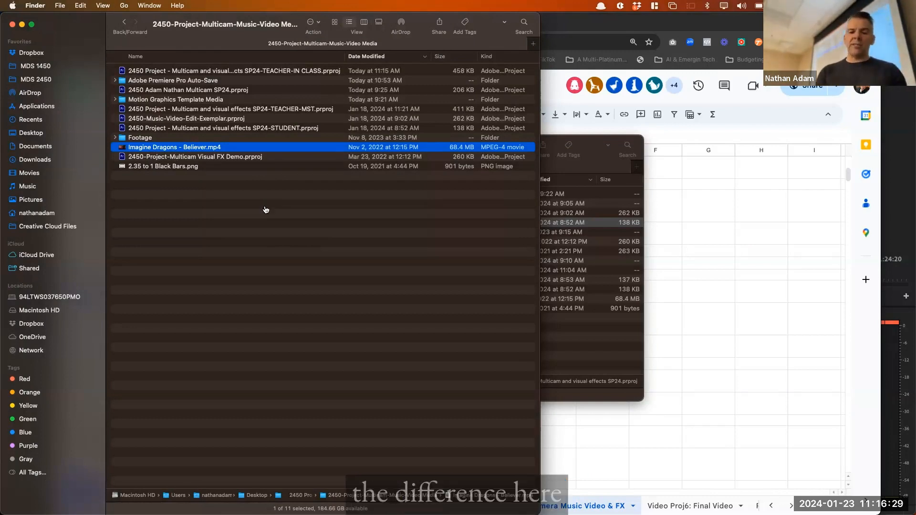
pyautogui.press('super+Tab')
pyautogui.click(902, 349)
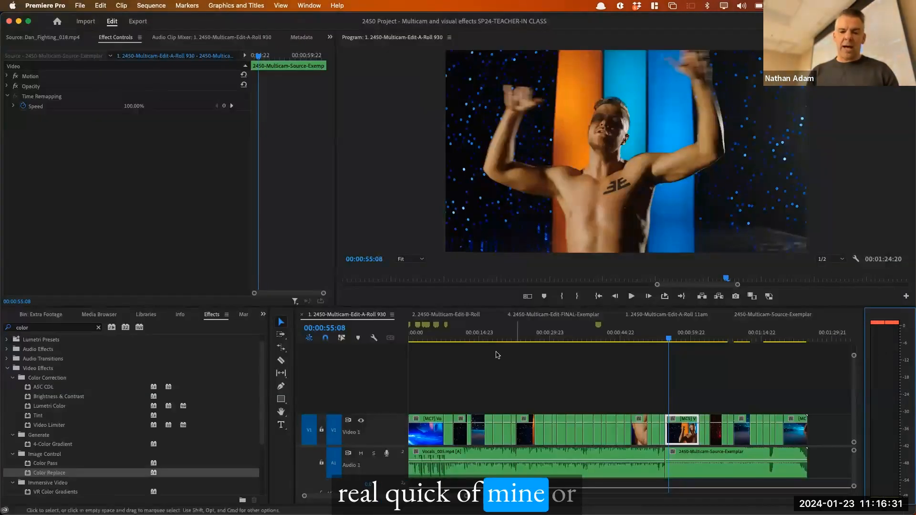
pyautogui.moveTo(421, 332); pyautogui.dragTo(341, 337)
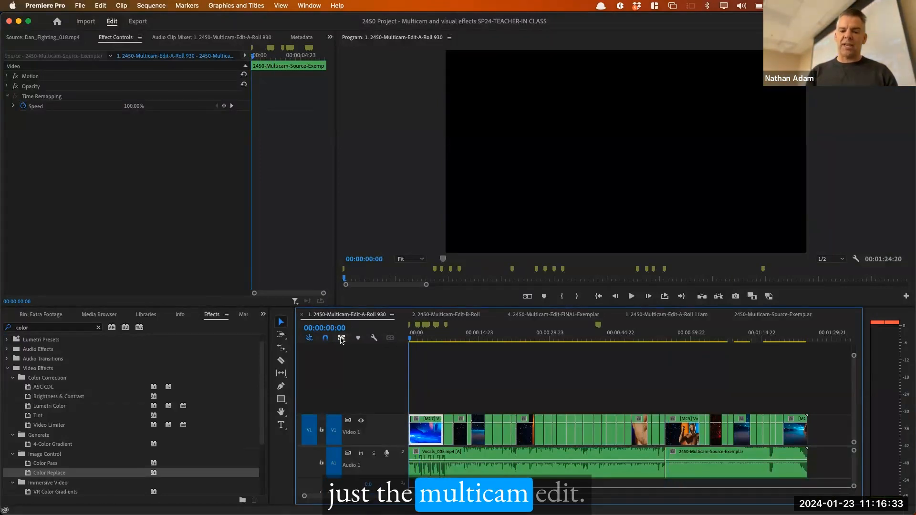
pyautogui.press('=')
pyautogui.press('=')
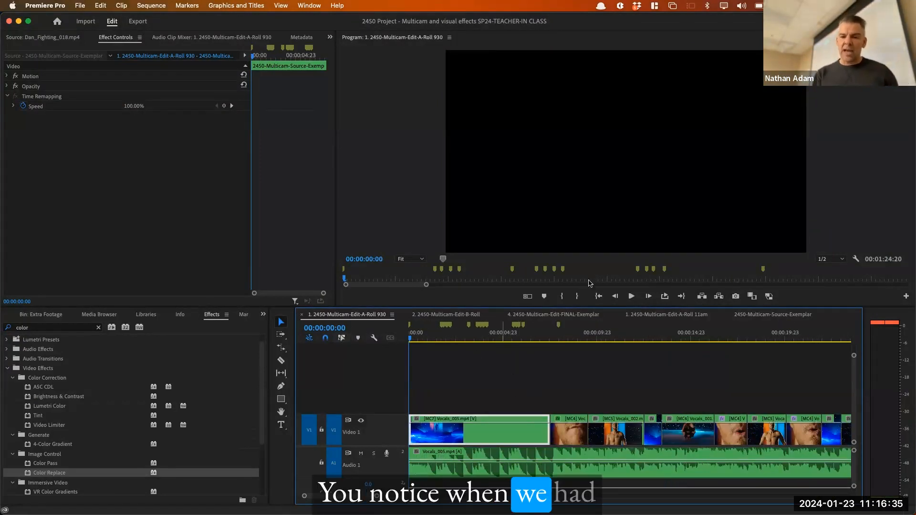
# Turn on the multi-camera view and play the sequence from its beginning.
pyautogui.click(528, 297)
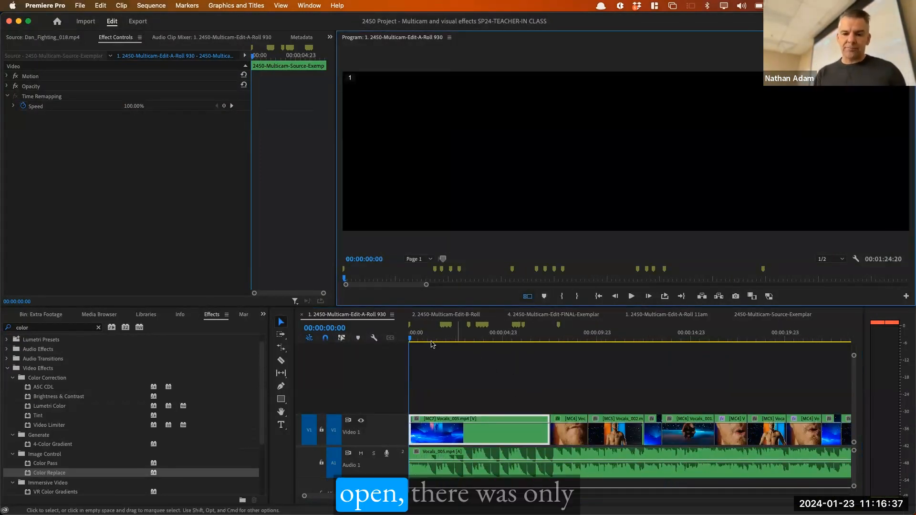
pyautogui.click(479, 339)
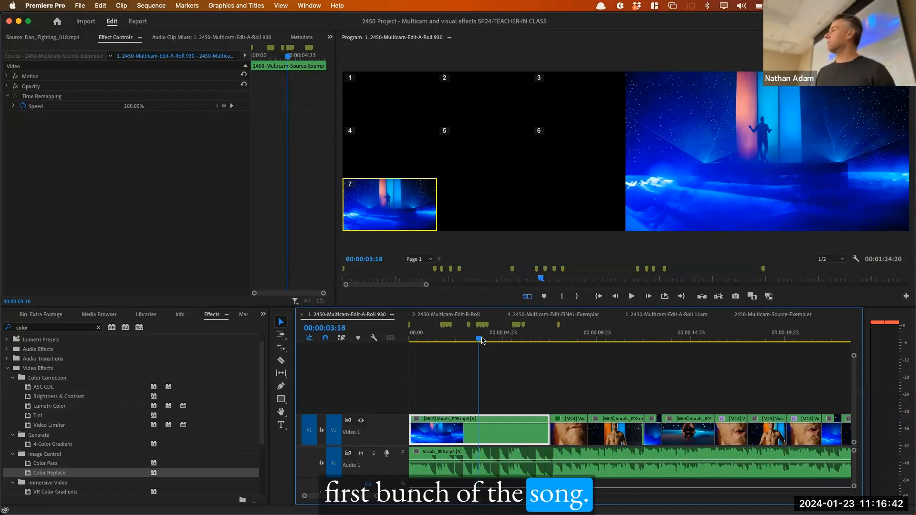
pyautogui.press('space')
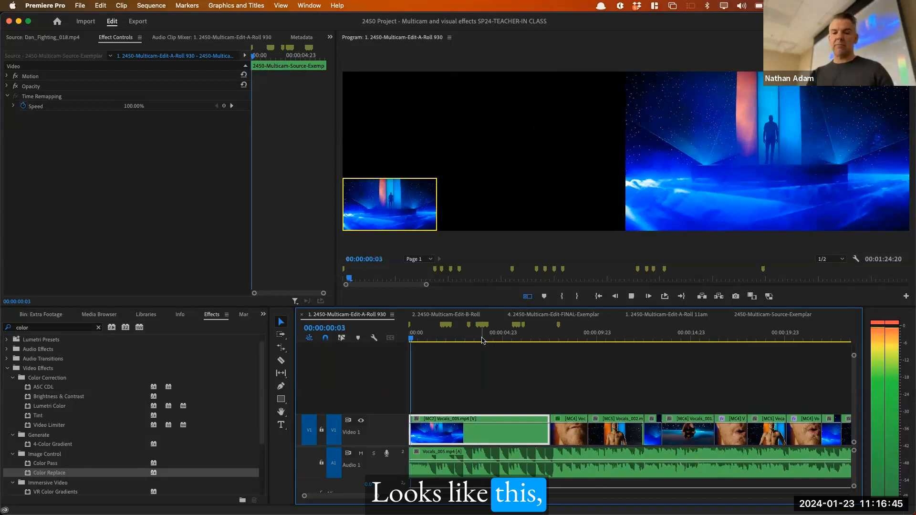
# Switch to Finder and preview the official video Imagine Dragons - Believer.mp4.
pyautogui.press('super+Tab')
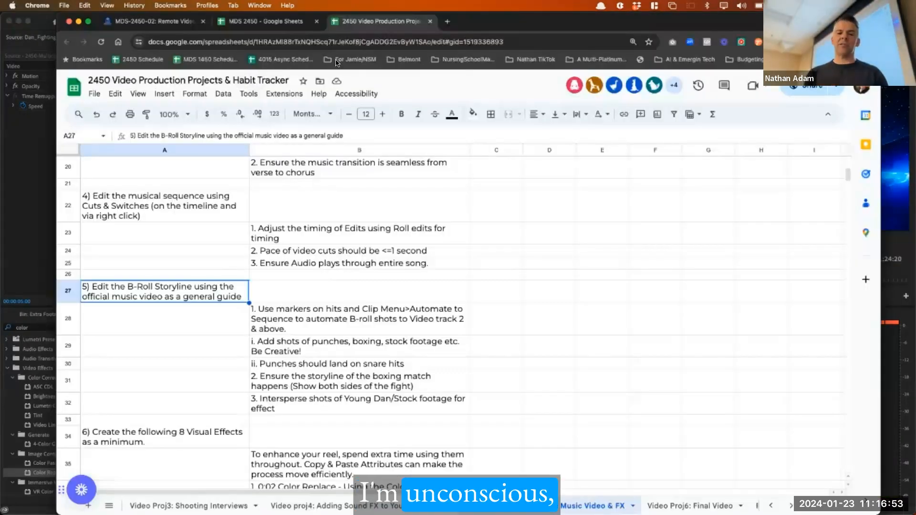
pyautogui.press('super+Tab')
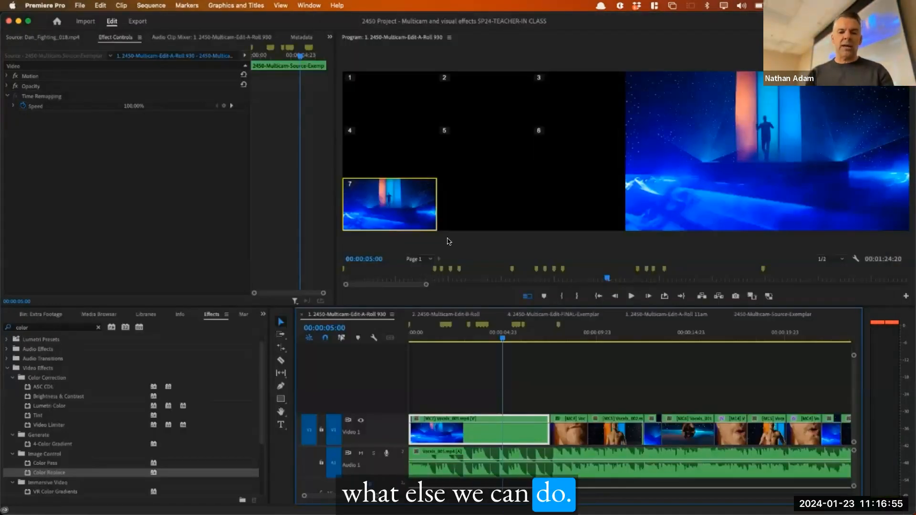
pyautogui.press('super+Tab')
pyautogui.press('super+Tab')
pyautogui.press('Tab')
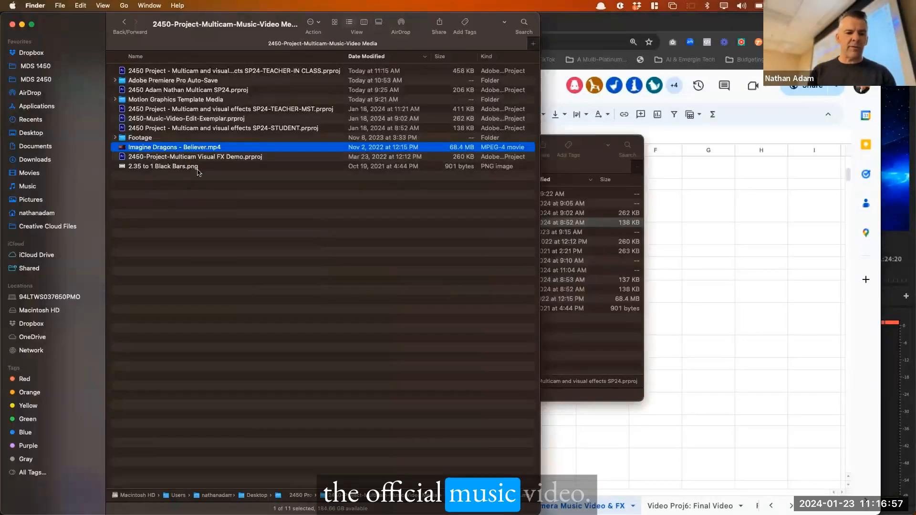
pyautogui.press('space')
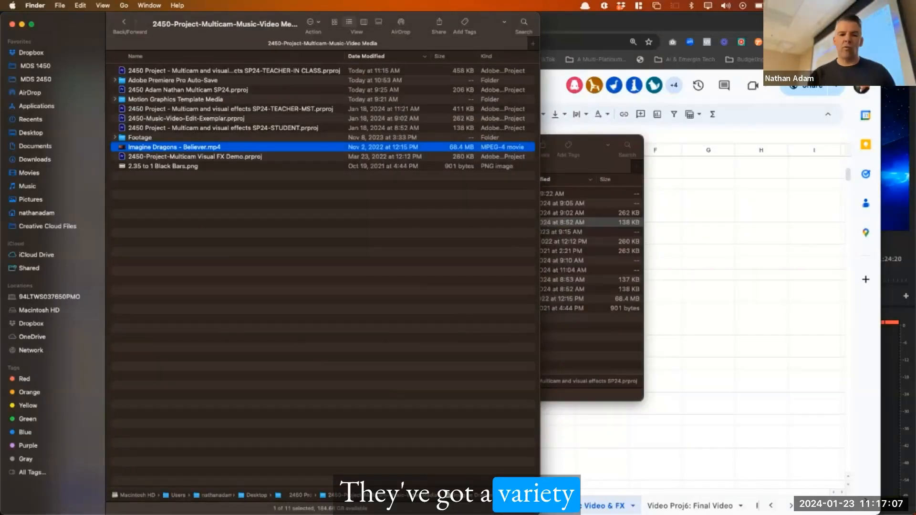
pyautogui.press('space')
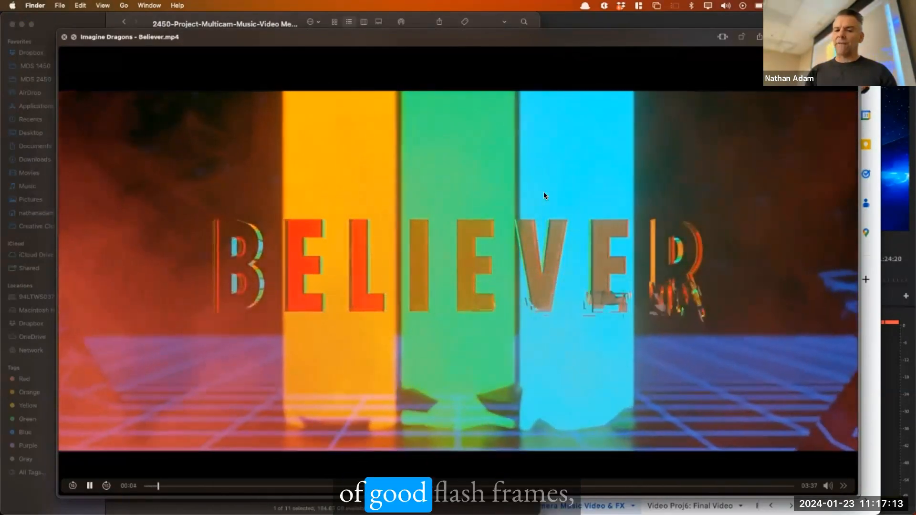
pyautogui.press('space')
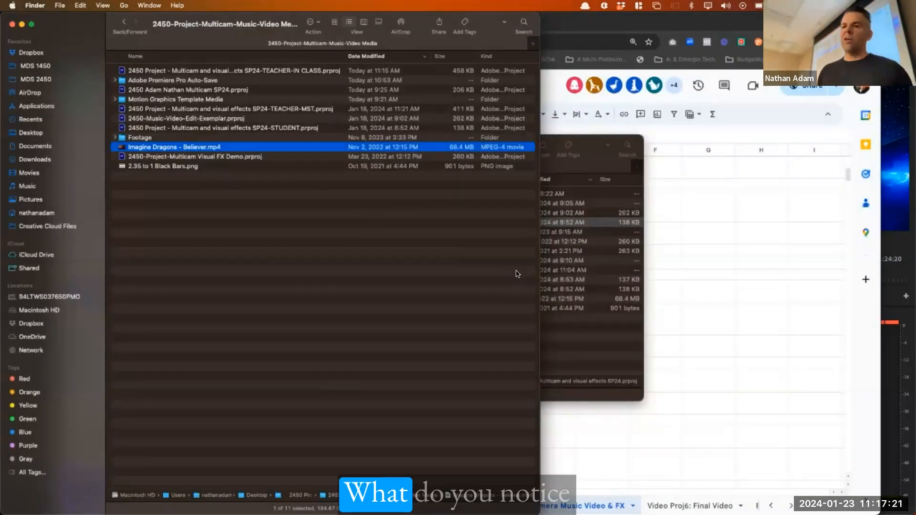
# Check the system sound output devices and preview the Believer video again.
pyautogui.click(723, 10)
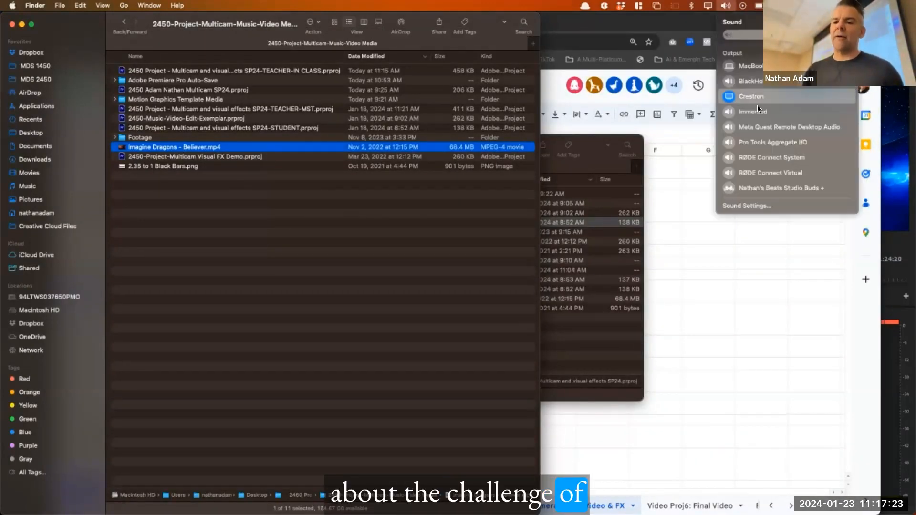
pyautogui.click(718, 6)
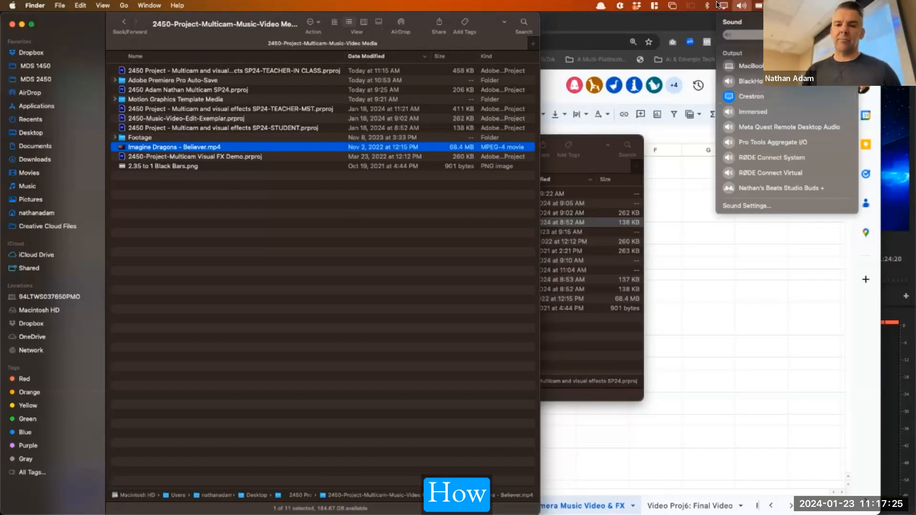
pyautogui.press('space')
pyautogui.press('space')
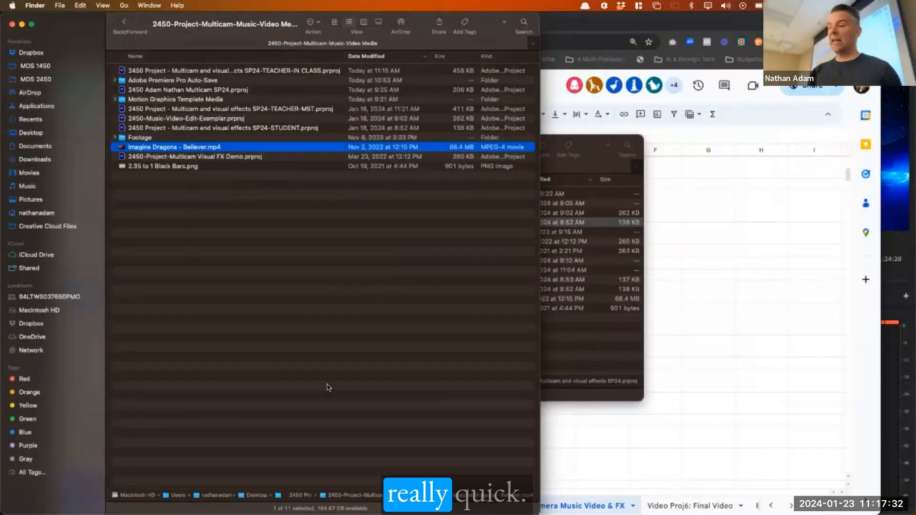
# Switch back to Premiere Pro and place the playhead at 00:00:00:12, near the start of the A-Roll 930 sequence.
pyautogui.press('super+Tab')
pyautogui.press('super+Tab')
pyautogui.press('super+Tab')
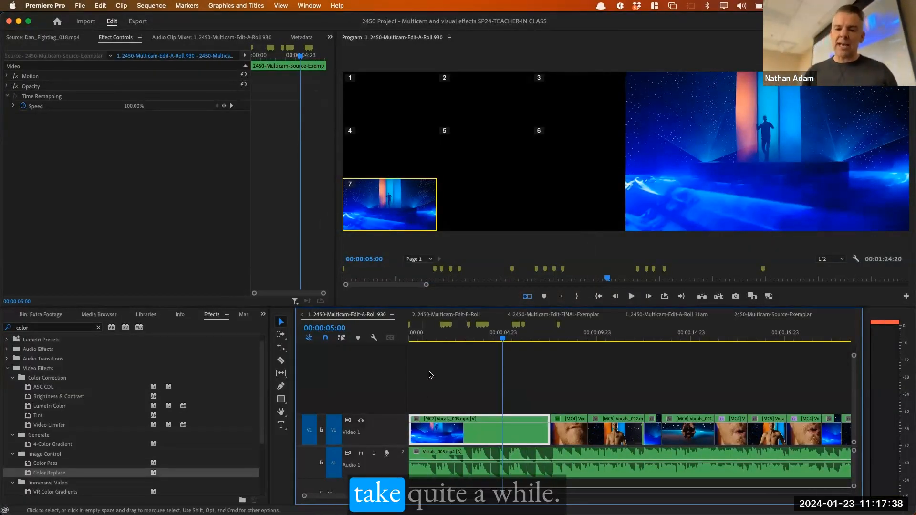
pyautogui.moveTo(436, 340); pyautogui.dragTo(374, 336)
pyautogui.press('=')
pyautogui.press('=')
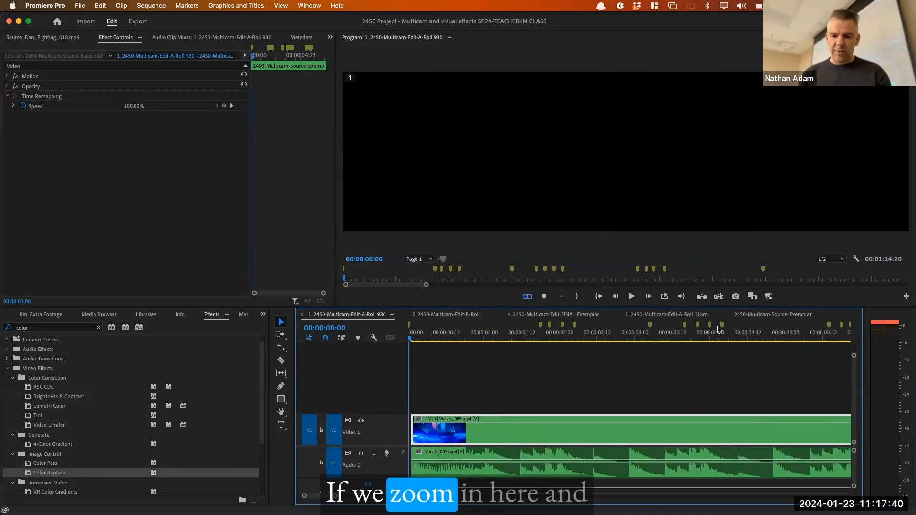
pyautogui.click(446, 333)
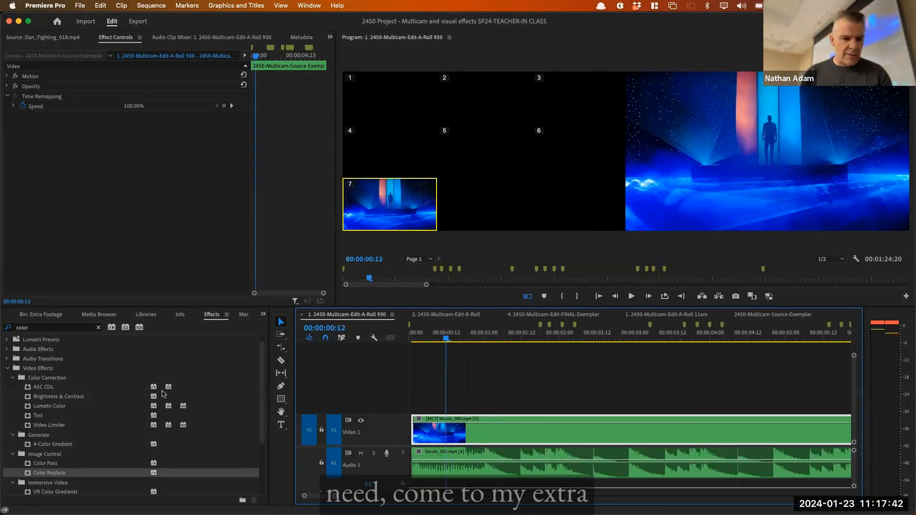
# Open the Extra Footage bin, load Boxing_050.mp4 from Dan_Dolph_Boxing and scrub through it to find a usable moment.
pyautogui.click(41, 314)
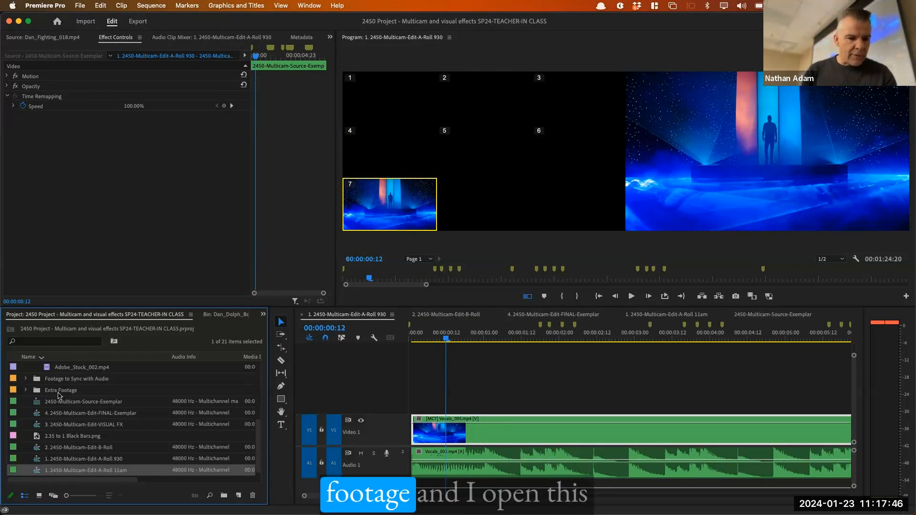
pyautogui.doubleClick(71, 427)
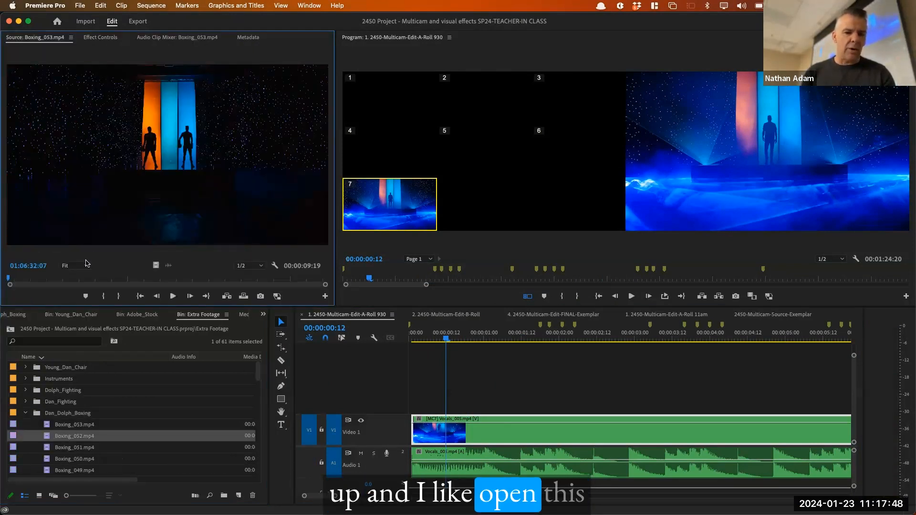
pyautogui.doubleClick(71, 459)
pyautogui.moveTo(101, 278); pyautogui.dragTo(179, 288)
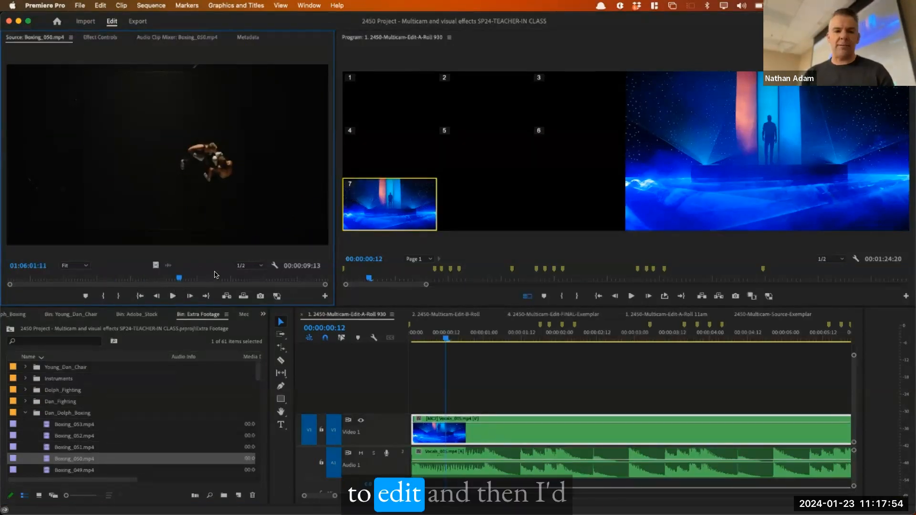
# Mark an In point at 01:06:01:12 and an Out point at 01:06:01:22 in Boxing_050.mp4.
pyautogui.press('i')
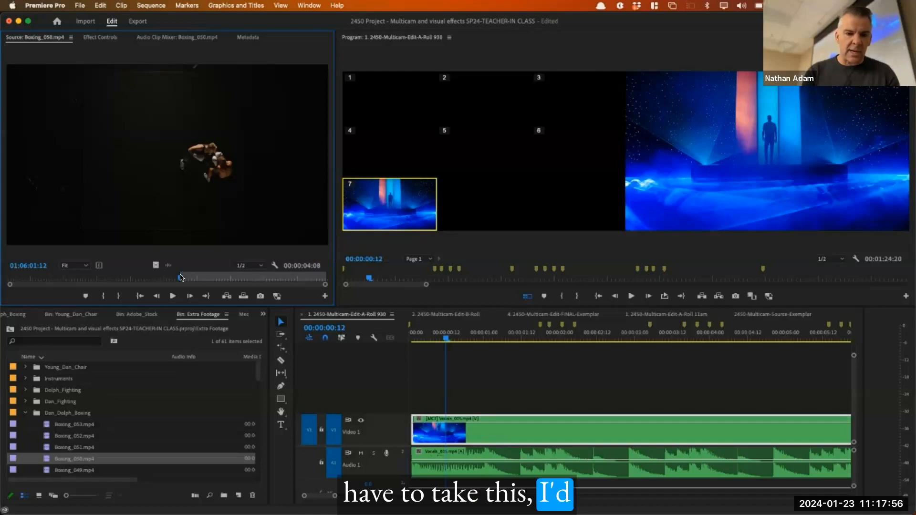
pyautogui.click(193, 280)
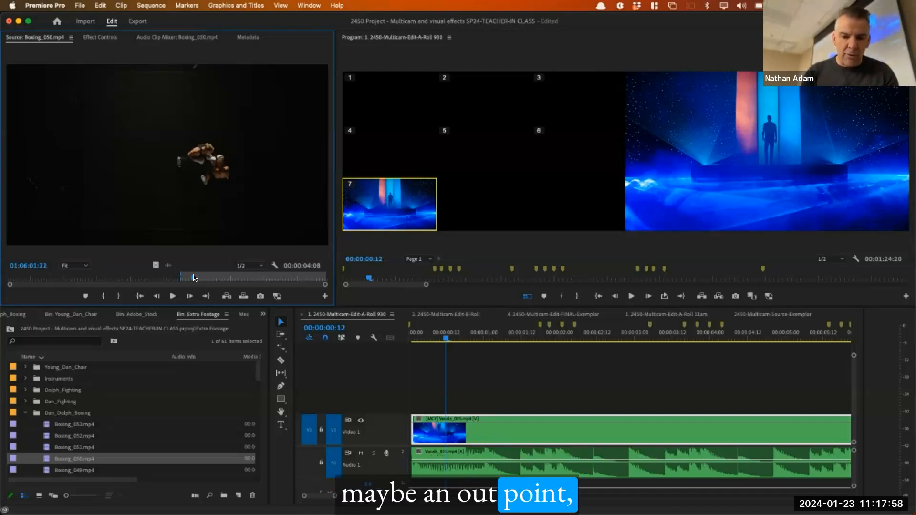
pyautogui.press('o')
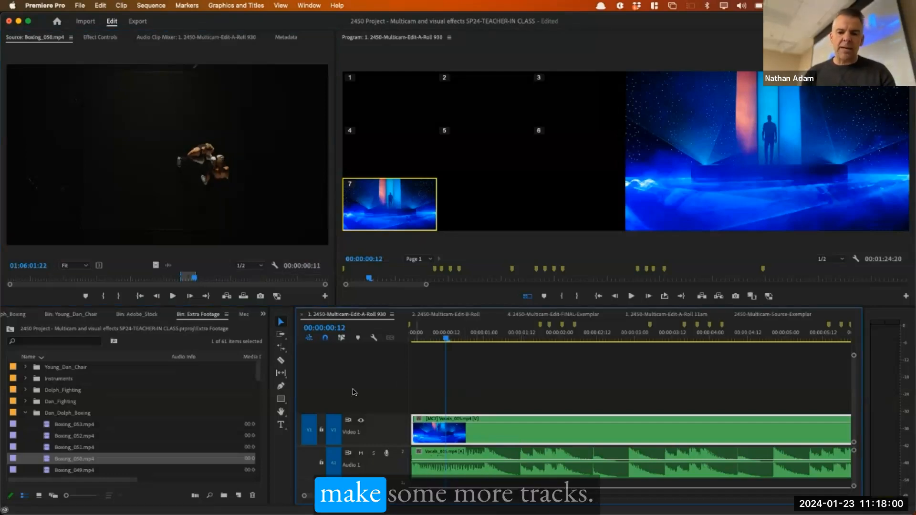
pyautogui.rightClick(355, 431)
pyautogui.click(390, 447)
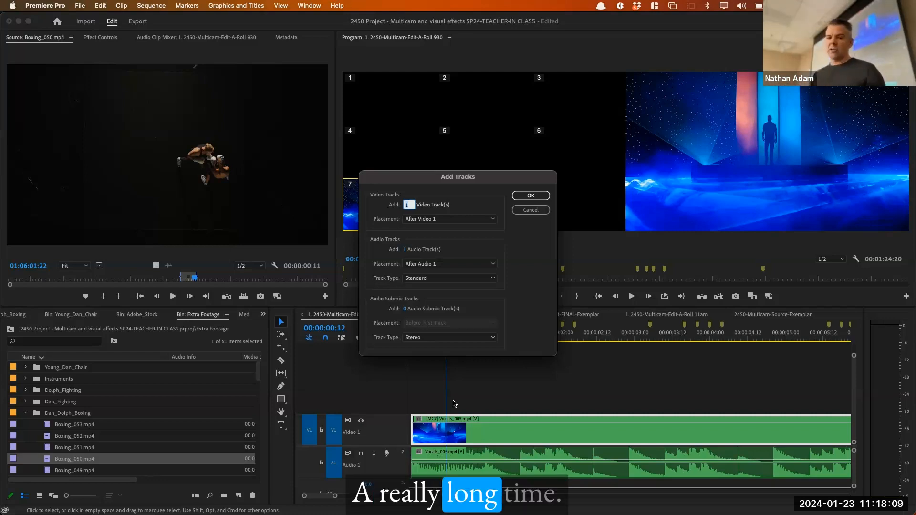
pyautogui.click(534, 209)
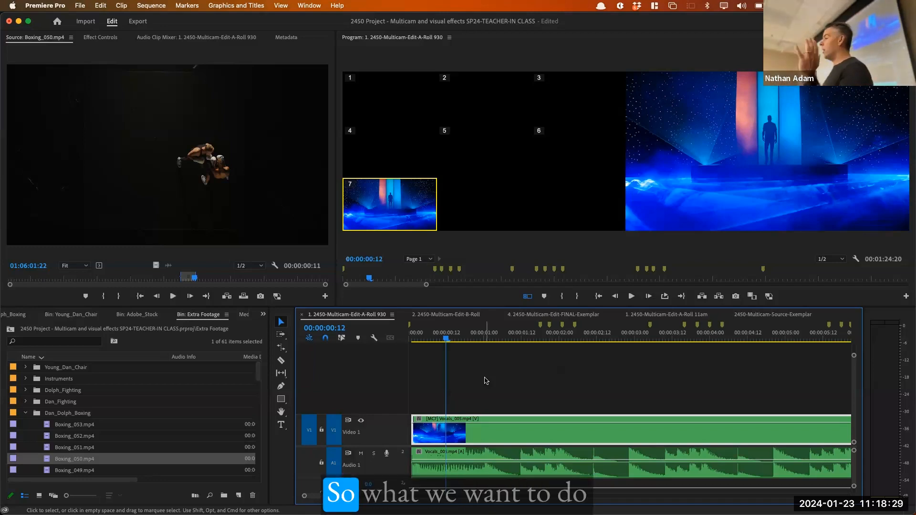
# Try deleting the four timeline markers between 00:00:01:18 and 00:00:02:05 in the A-Roll 930 sequence.
pyautogui.doubleClick(541, 325)
pyautogui.click(545, 194)
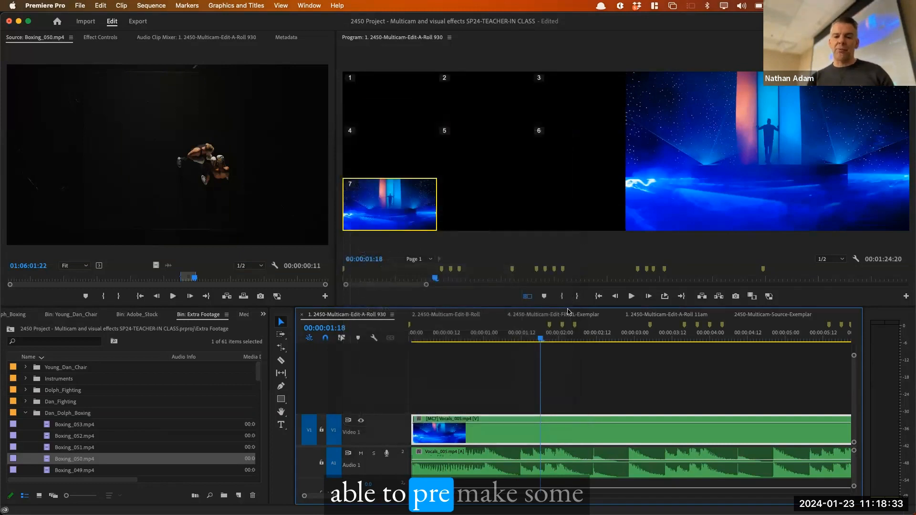
pyautogui.doubleClick(550, 326)
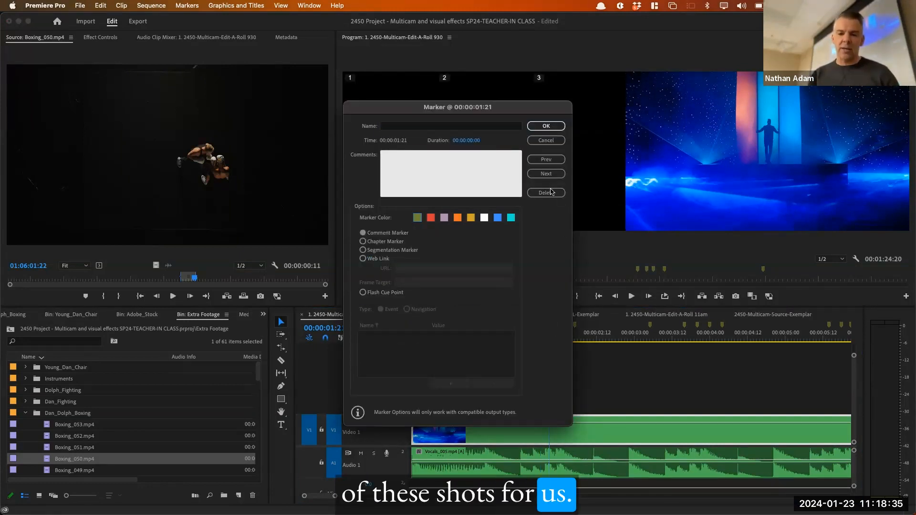
pyautogui.click(545, 194)
pyautogui.doubleClick(562, 325)
pyautogui.click(545, 193)
pyautogui.doubleClick(575, 325)
pyautogui.click(546, 192)
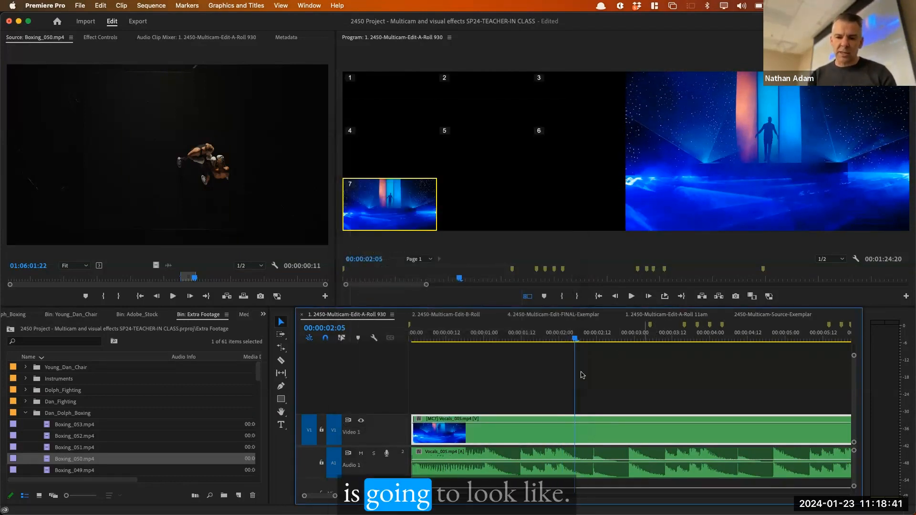
# Return the playhead to the start of the first clip at 00:00:00:01, deselect the clip and lock the video and audio tracks.
pyautogui.click(437, 332)
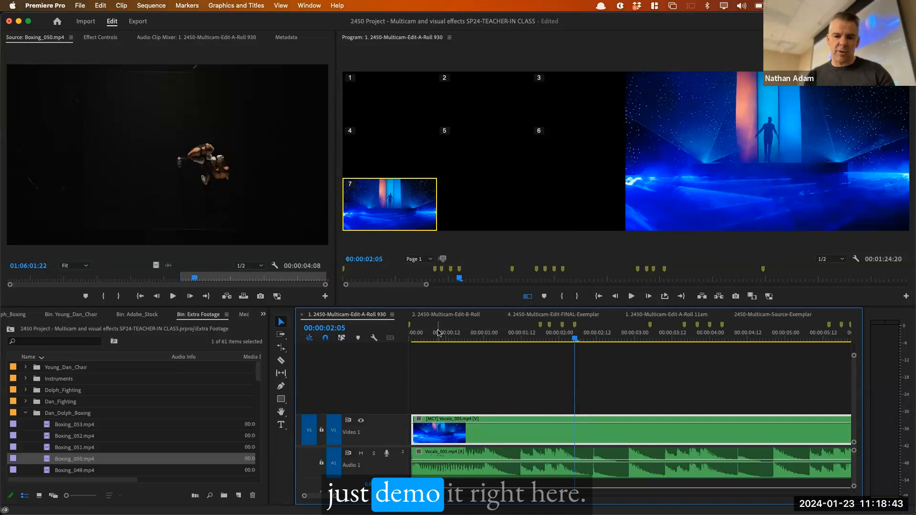
pyautogui.moveTo(422, 334); pyautogui.dragTo(452, 338)
pyautogui.click(444, 392)
pyautogui.press('-')
pyautogui.press('-')
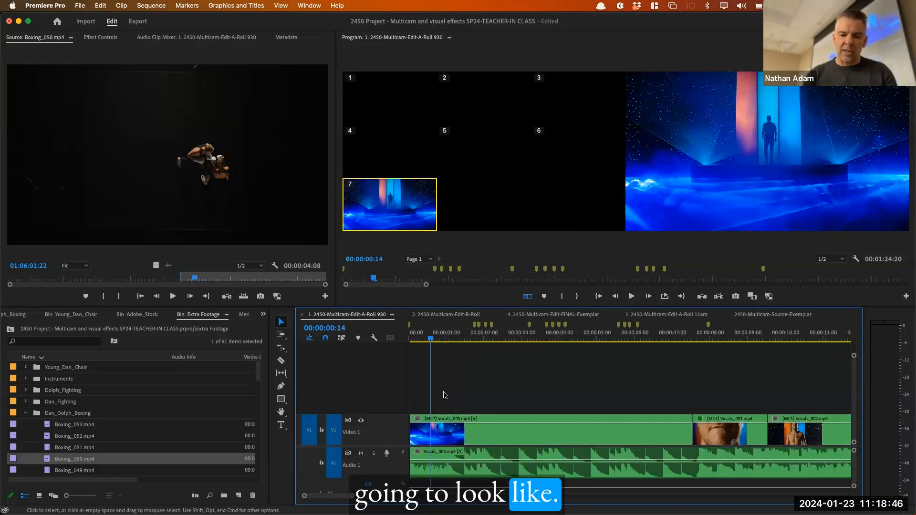
pyautogui.press('=')
pyautogui.press('=')
pyautogui.press('Up')
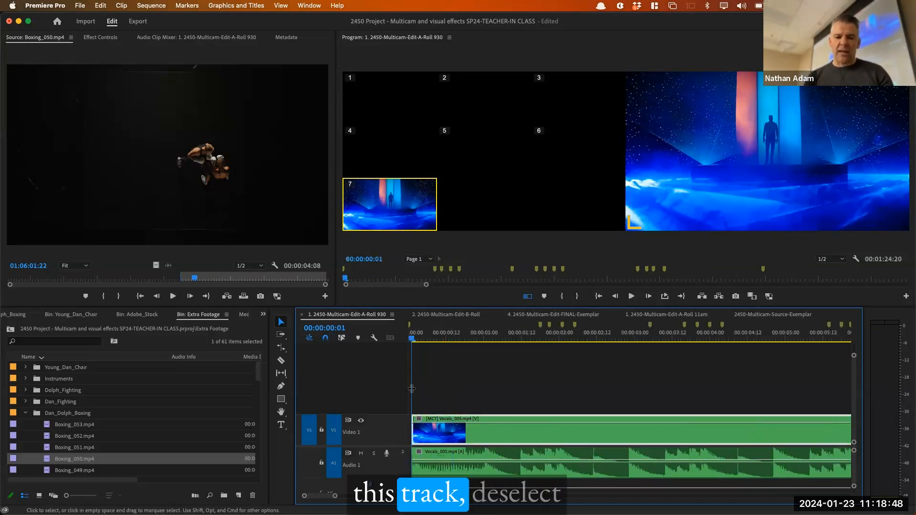
pyautogui.click(463, 382)
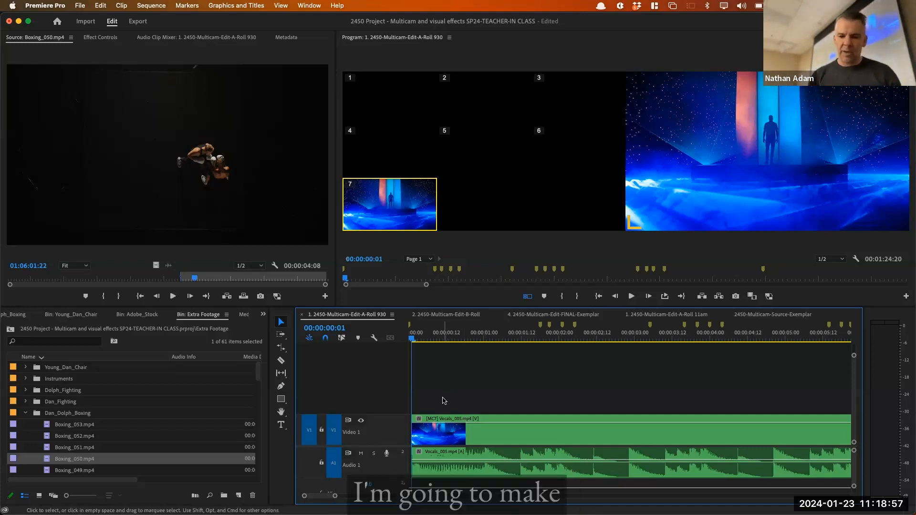
pyautogui.click(322, 431)
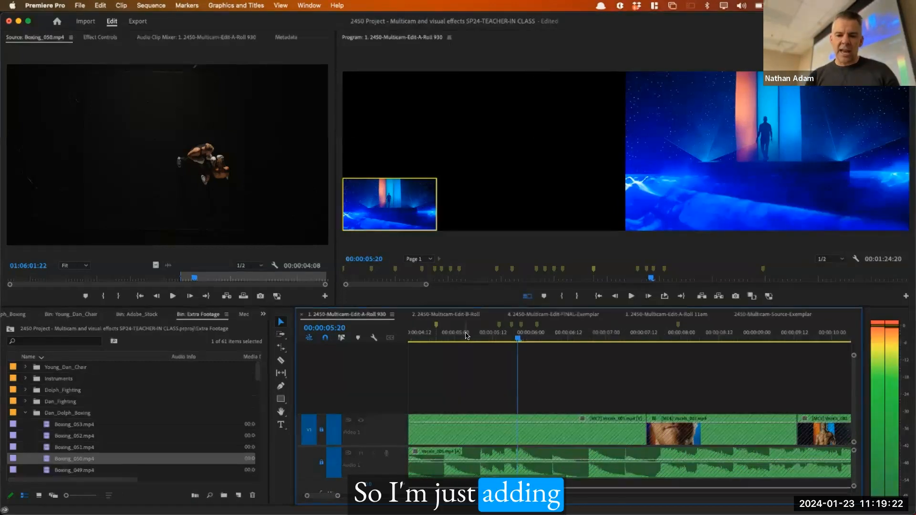
# Move the playhead back to 00:00:05:08 and review the markers placed over the first clip.
pyautogui.click(467, 335)
pyautogui.click(480, 336)
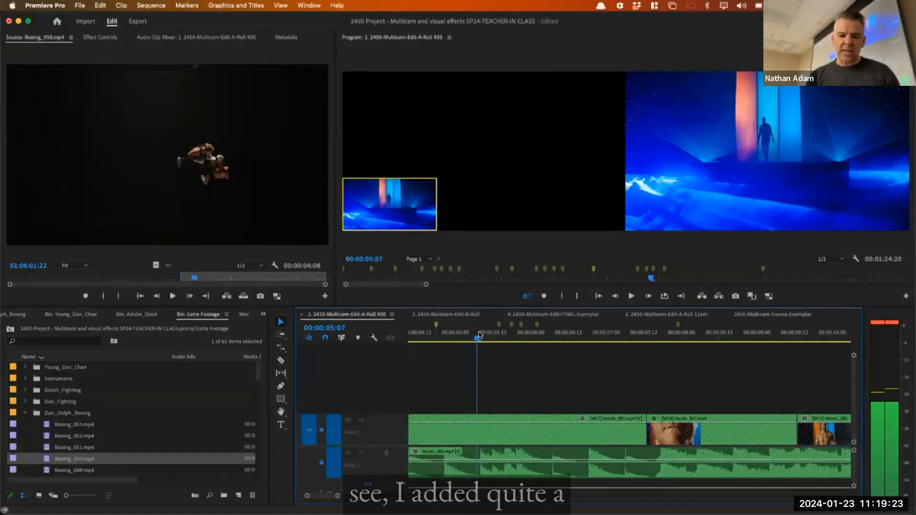
pyautogui.hscroll(-5, 645, 339)
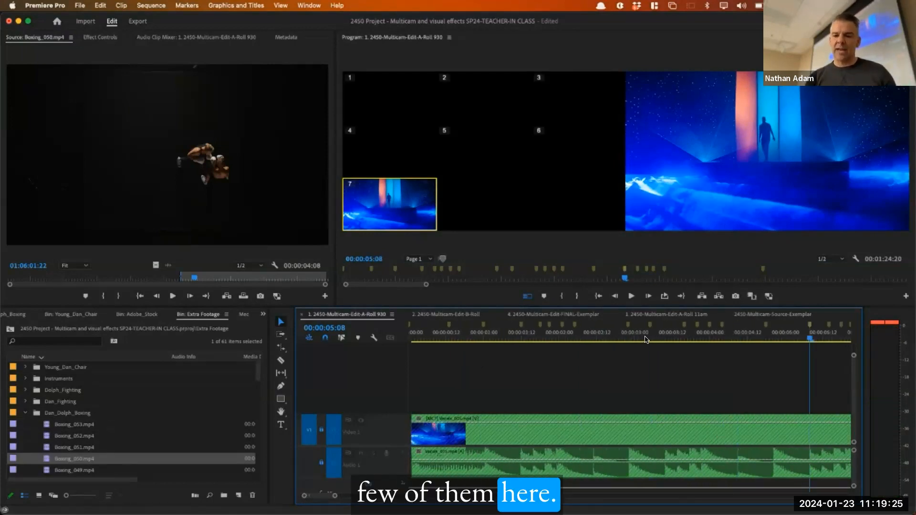
pyautogui.press('-')
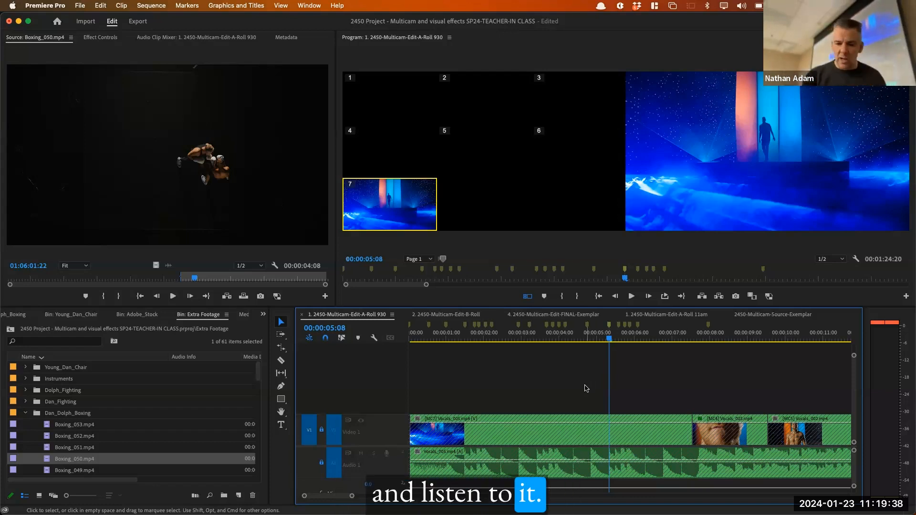
# Nudge the markers onto the waveform beats, with one at 00:00:04:20 and another at 00:00:05:16, and park the playhead at 00:00:04:22.
pyautogui.press('=')
pyautogui.press('=')
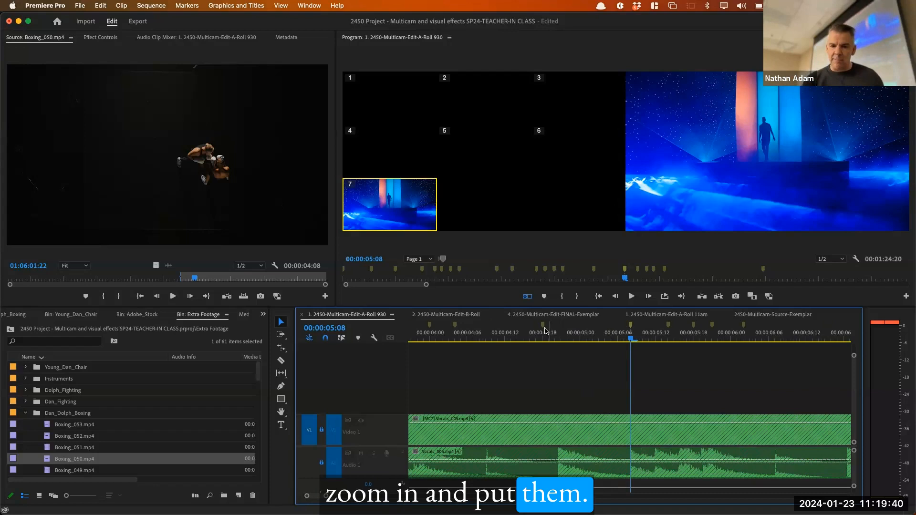
pyautogui.moveTo(544, 328); pyautogui.dragTo(555, 328)
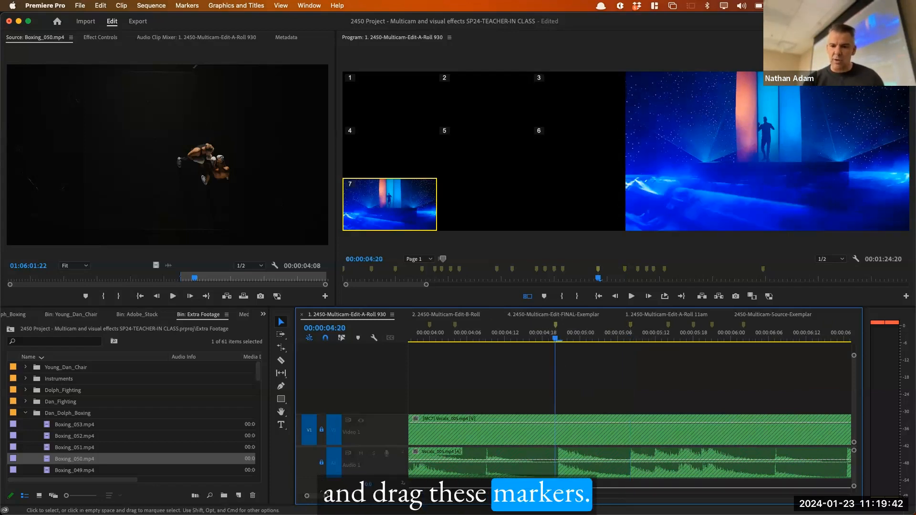
pyautogui.moveTo(668, 326); pyautogui.dragTo(659, 327)
pyautogui.click(658, 329)
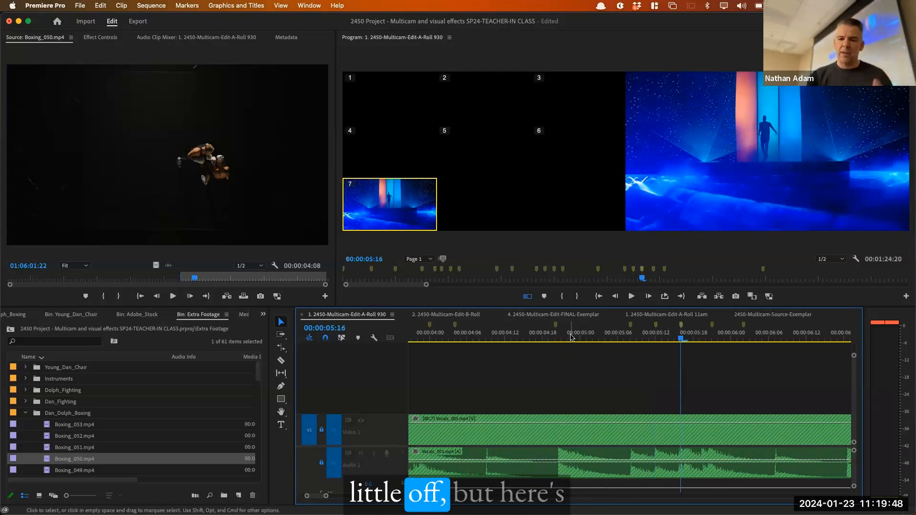
pyautogui.click(568, 334)
pyautogui.press('\\')
pyautogui.press('=')
pyautogui.press('=')
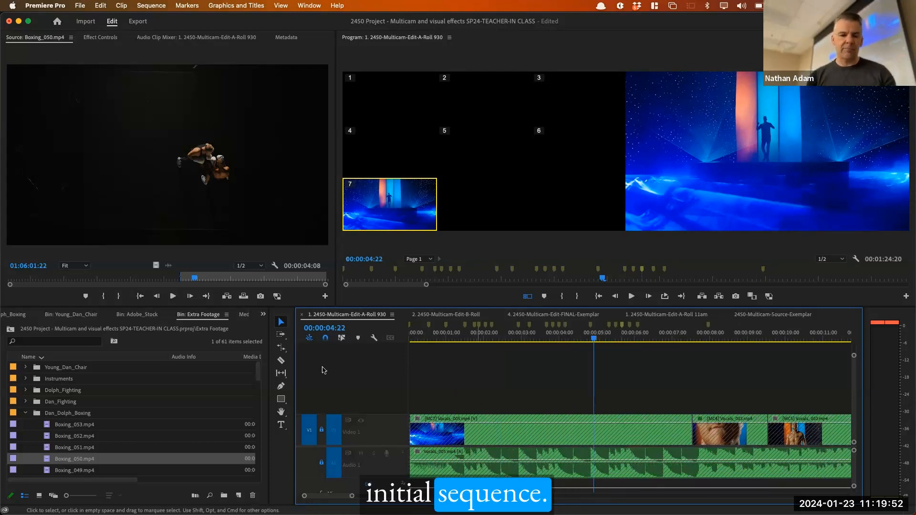
# Maximize the Extra Footage bin and expand all its sub-bins except Young_Dan_Chair and Instruments.
pyautogui.press('`')
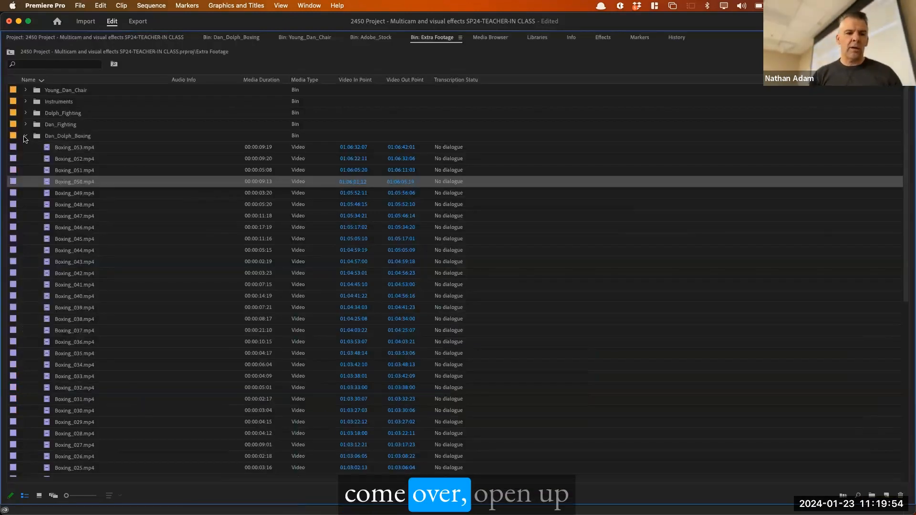
pyautogui.click(25, 137)
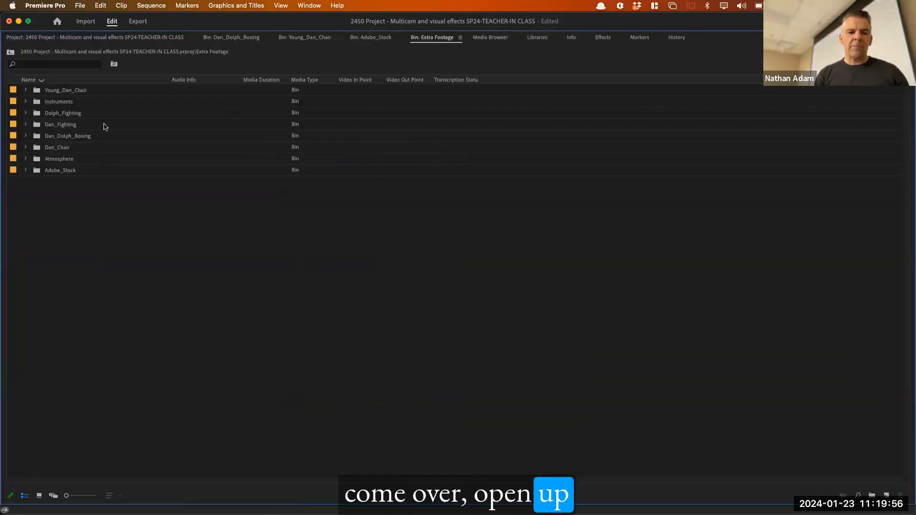
pyautogui.click(25, 171)
pyautogui.click(26, 159)
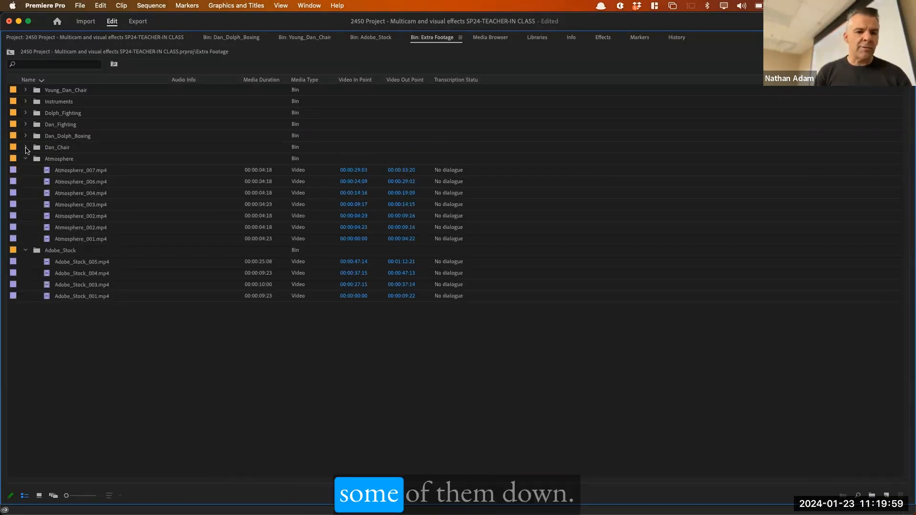
pyautogui.click(25, 147)
pyautogui.click(26, 136)
pyautogui.click(26, 124)
pyautogui.click(25, 113)
pyautogui.click(25, 102)
pyautogui.click(26, 90)
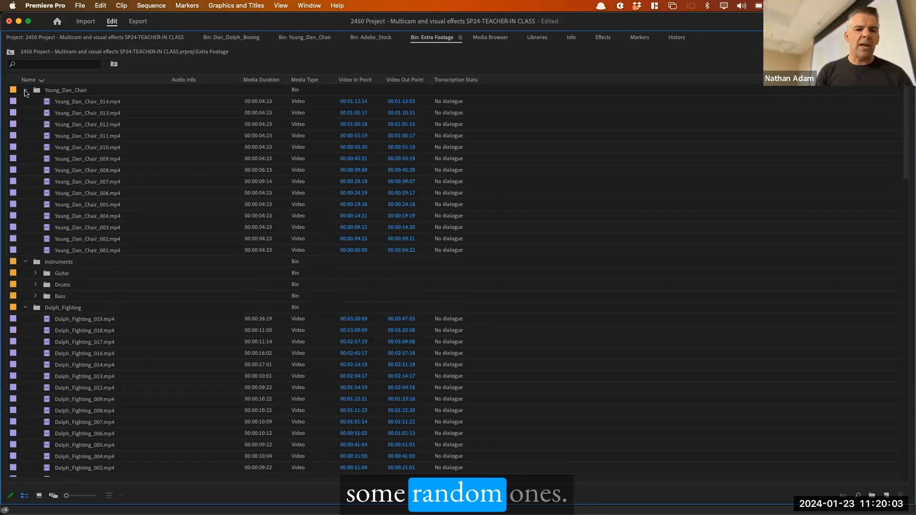
pyautogui.click(25, 91)
pyautogui.click(25, 101)
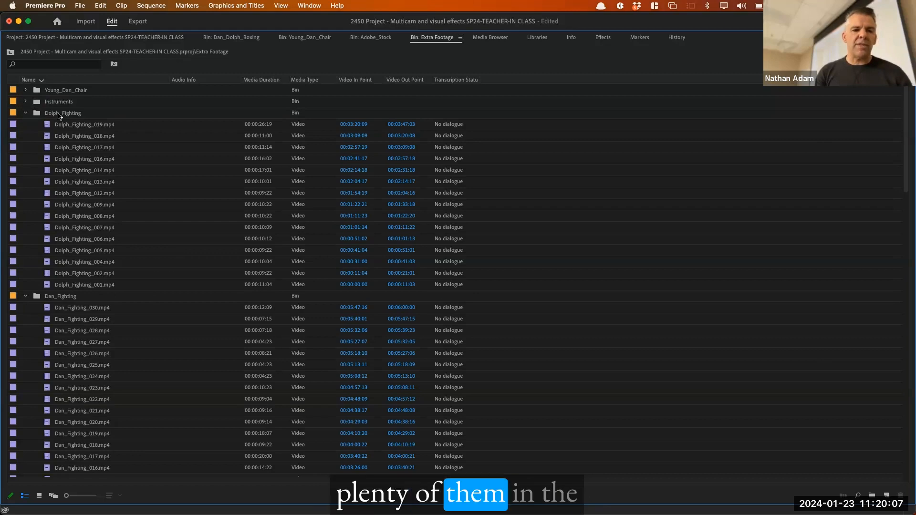
# Select Dolph_Fighting_012 and Dan_Fighting_017 together in the Extra Footage bin.
pyautogui.scroll(-1, 75, 279)
pyautogui.scroll(2, 77, 239)
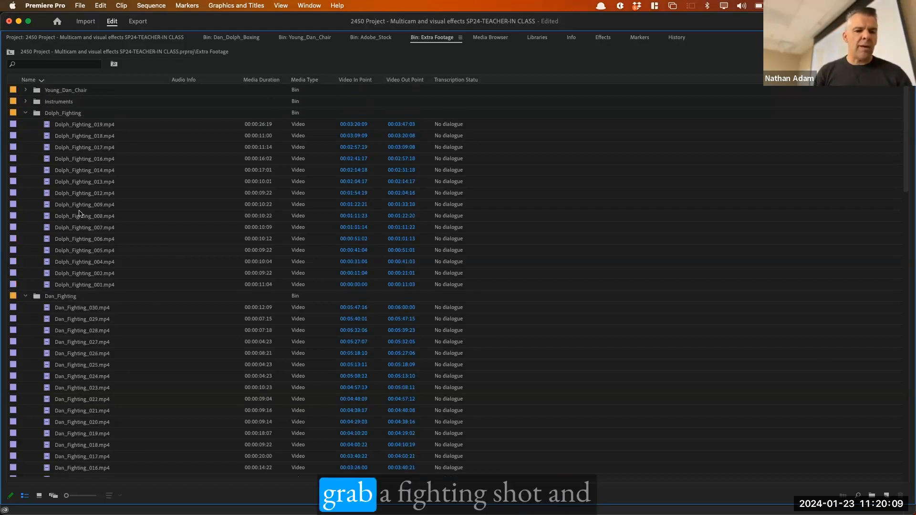
pyautogui.click(80, 200)
pyautogui.scroll(-3, 80, 238)
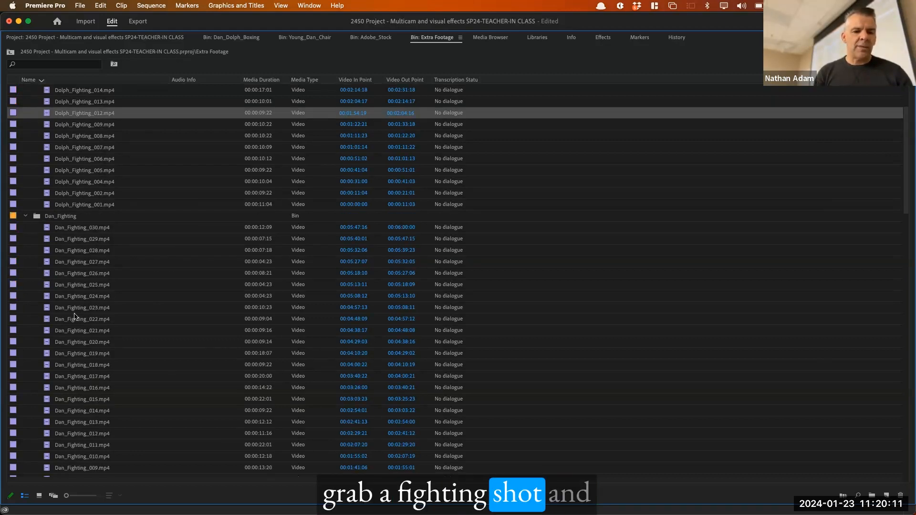
pyautogui.keyDown('super'); pyautogui.click(76, 319); pyautogui.keyUp('super')
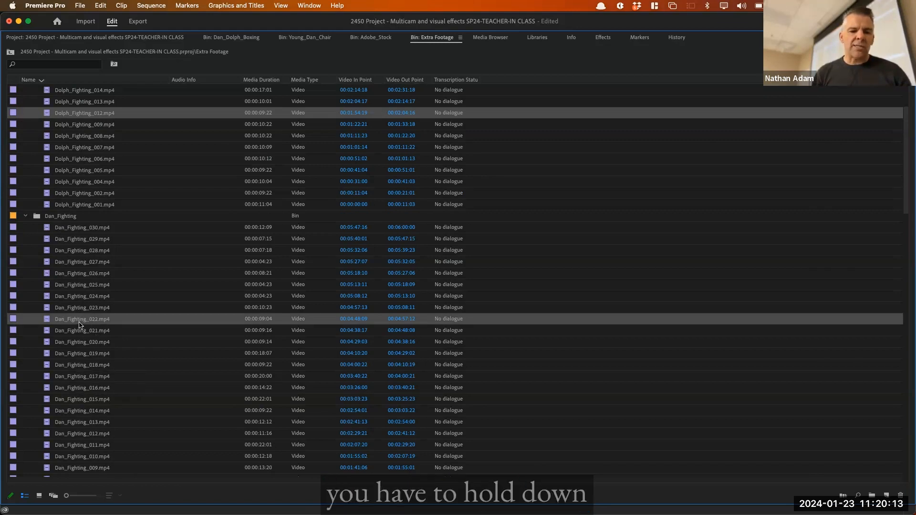
pyautogui.keyDown('super'); pyautogui.click(80, 321); pyautogui.keyUp('super')
pyautogui.keyDown('super'); pyautogui.click(73, 376); pyautogui.keyUp('super')
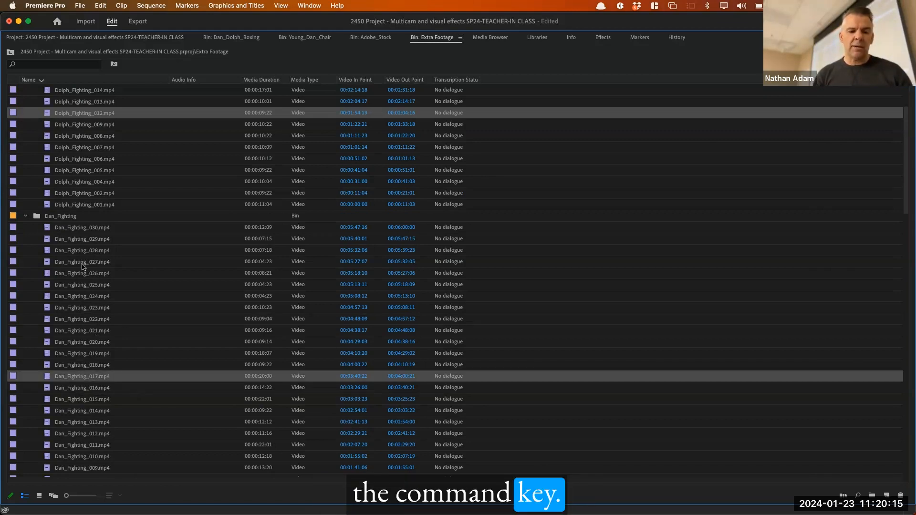
# Add Boxing_028, Dan_Chair_004, one Atmosphere_002 clip, Adobe_Stock_003, Atmosphere_006 and Boxing_004 to the clip selection.
pyautogui.scroll(-15, 82, 266)
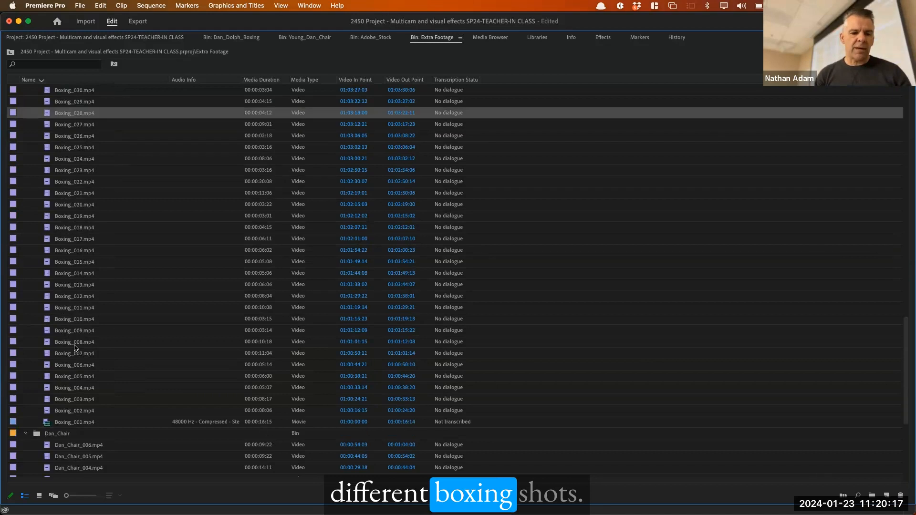
pyautogui.scroll(-5, 74, 348)
pyautogui.keyDown('super'); pyautogui.click(82, 284); pyautogui.keyUp('super')
pyautogui.keyDown('super'); pyautogui.click(79, 388); pyautogui.keyUp('super')
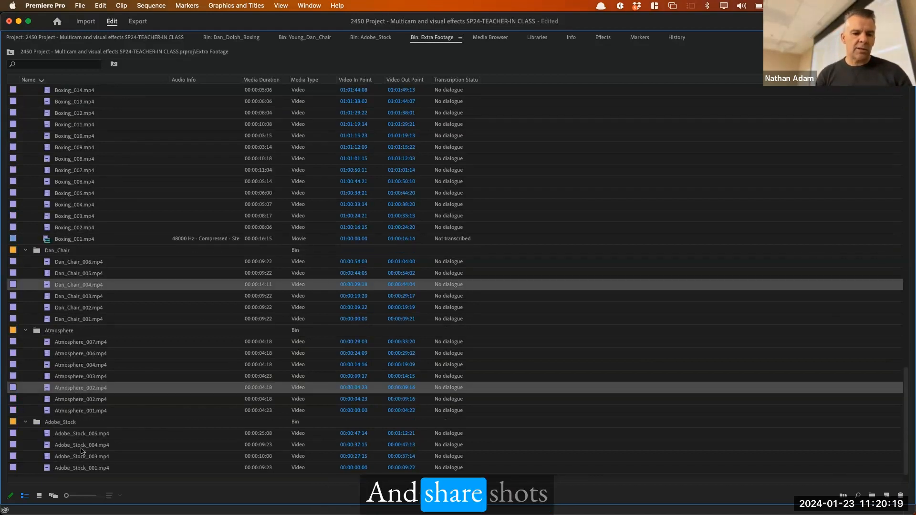
pyautogui.keyDown('super'); pyautogui.click(83, 457); pyautogui.keyUp('super')
pyautogui.keyDown('super'); pyautogui.click(97, 354); pyautogui.keyUp('super')
pyautogui.keyDown('super'); pyautogui.click(88, 204); pyautogui.keyUp('super')
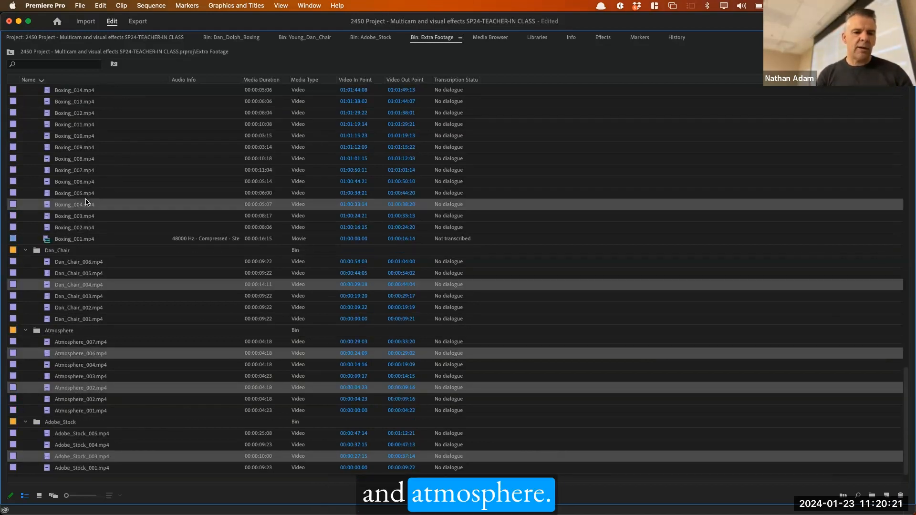
# Extend the selection with further boxing shots, including Boxing_038, and with Dan_Fighting_004.
pyautogui.scroll(3, 87, 203)
pyautogui.keyDown('super'); pyautogui.click(87, 202); pyautogui.keyUp('super')
pyautogui.scroll(8, 87, 202)
pyautogui.scroll(6, 87, 203)
pyautogui.keyDown('super'); pyautogui.click(87, 204); pyautogui.keyUp('super')
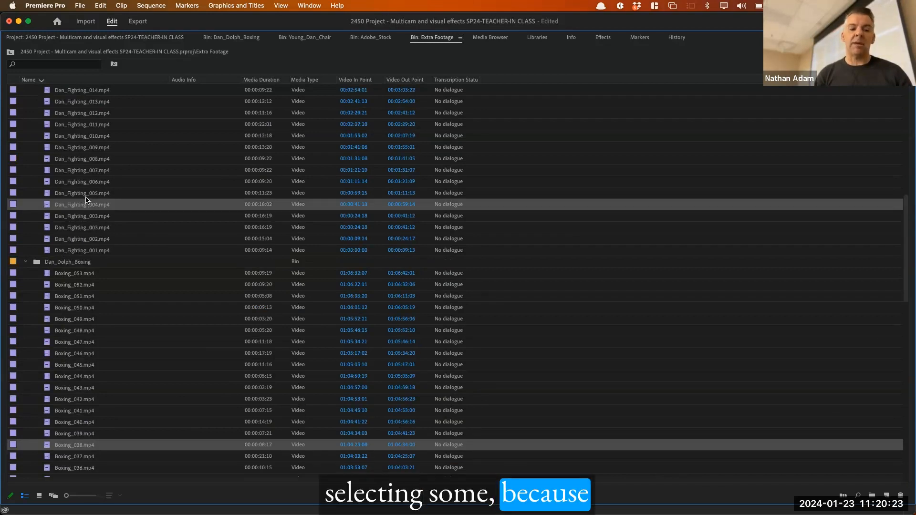
# Add several more scattered fighting and boxing shots, including Boxing_008, to the clip selection.
pyautogui.keyDown('super'); pyautogui.click(86, 137); pyautogui.keyUp('super')
pyautogui.scroll(3, 85, 137)
pyautogui.keyDown('super'); pyautogui.click(85, 137); pyautogui.keyUp('super')
pyautogui.scroll(6, 85, 137)
pyautogui.keyDown('super'); pyautogui.click(85, 144); pyautogui.keyUp('super')
pyautogui.scroll(-15, 85, 228)
pyautogui.scroll(-4, 84, 228)
pyautogui.keyDown('super'); pyautogui.click(79, 250); pyautogui.keyUp('super')
pyautogui.scroll(-10, 79, 251)
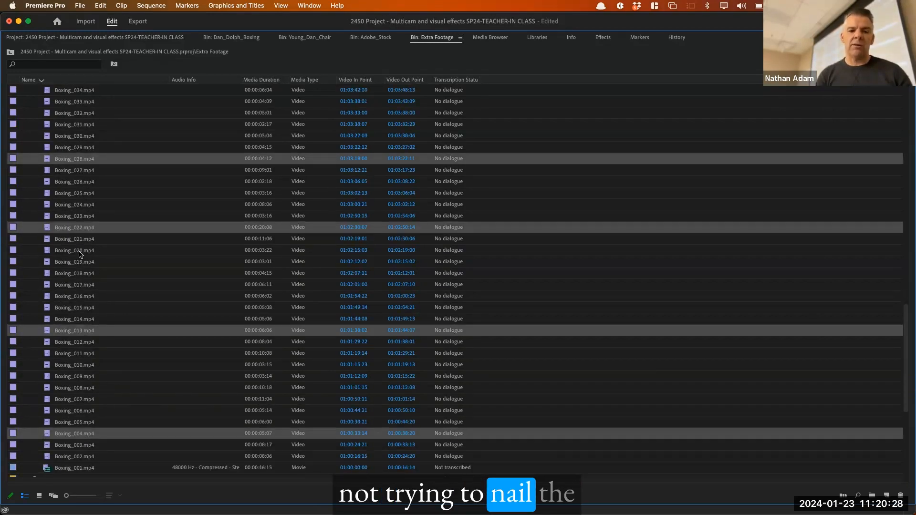
pyautogui.keyDown('super'); pyautogui.click(83, 160); pyautogui.keyUp('super')
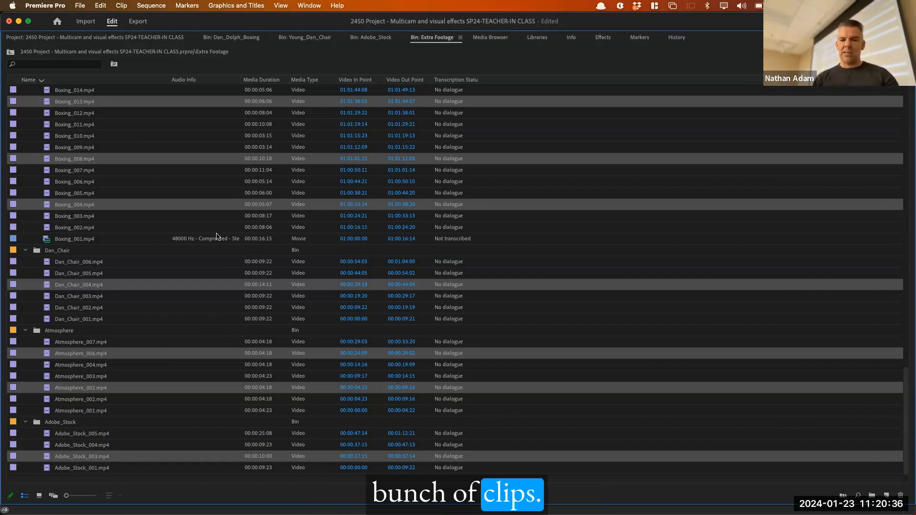
# Automate the selected clips to the sequence from 00:00:00:00 in Selection Order, placed At Unnumbered Markers with Overwrite Edit.
pyautogui.press('`')
pyautogui.moveTo(465, 338); pyautogui.dragTo(373, 338)
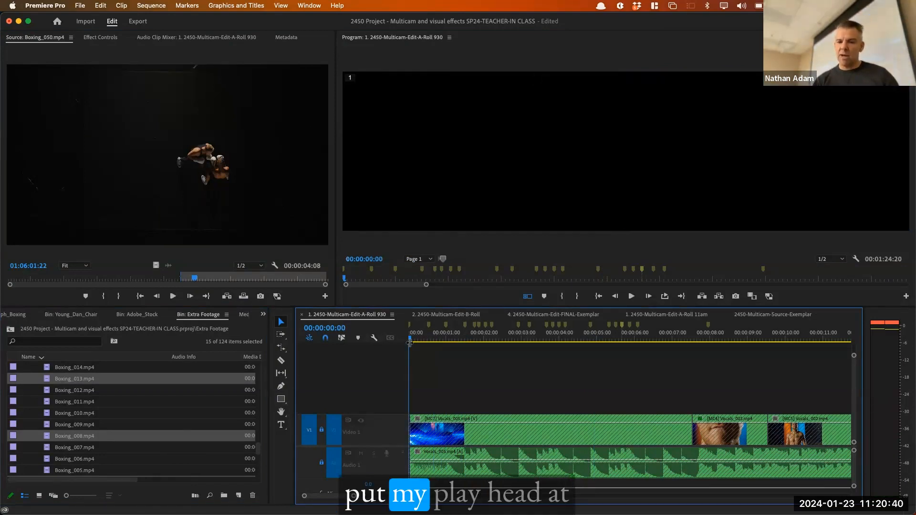
pyautogui.click(236, 310)
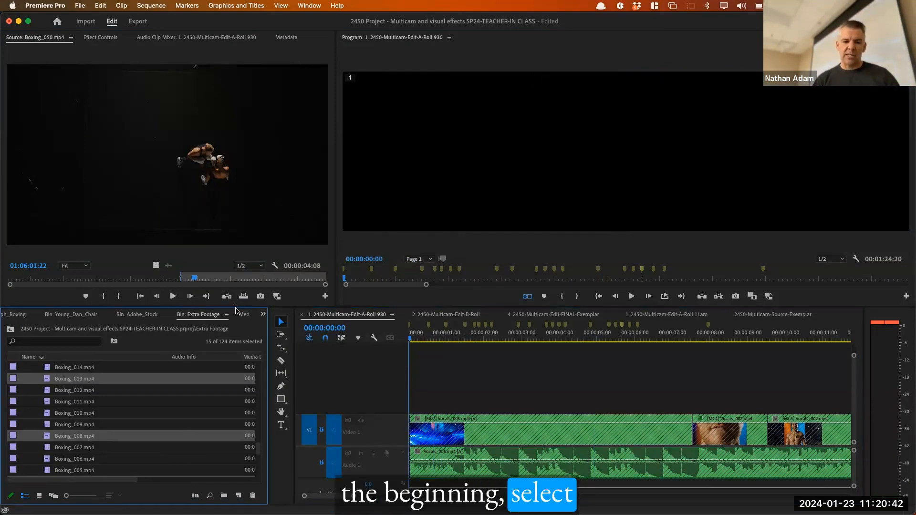
pyautogui.scroll(2, 35, 409)
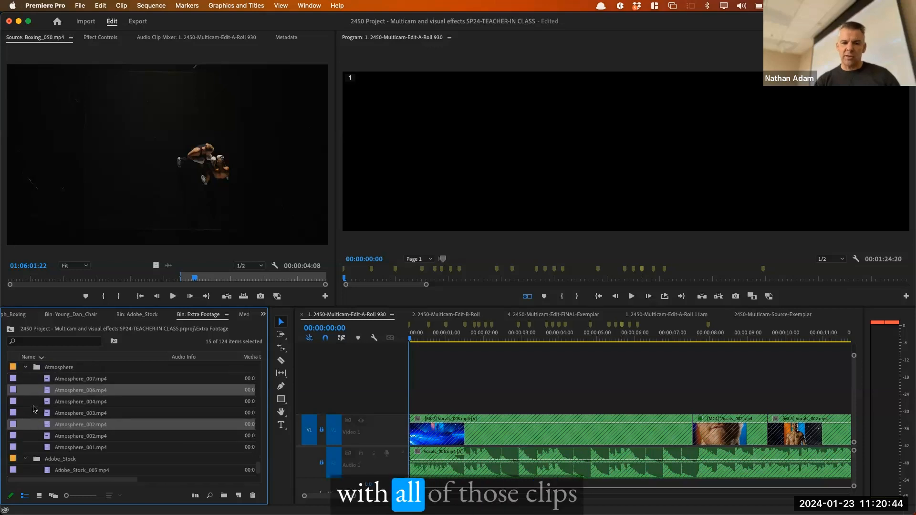
pyautogui.scroll(3, 34, 408)
pyautogui.click(122, 5)
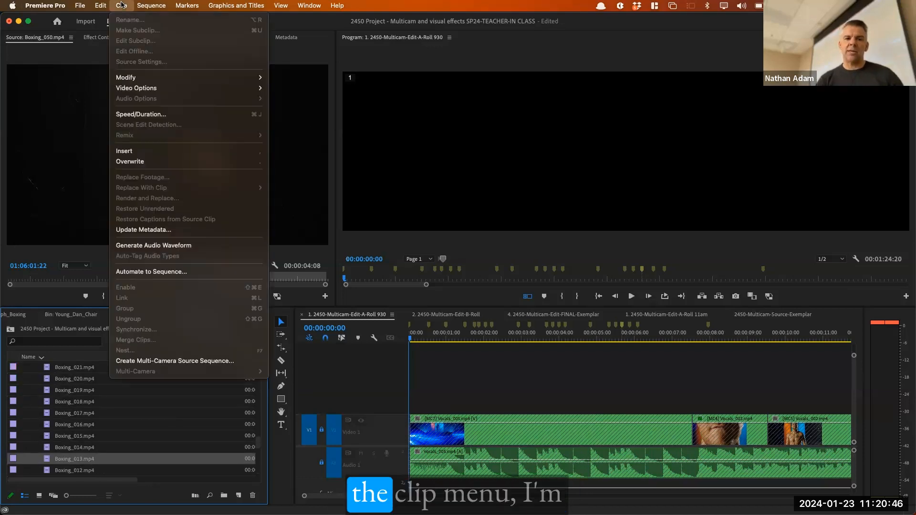
pyautogui.click(150, 273)
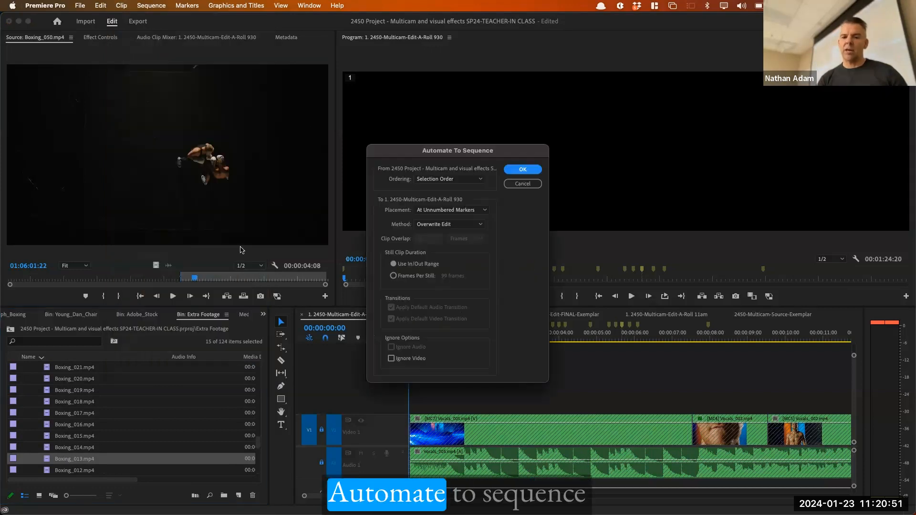
pyautogui.moveTo(471, 157); pyautogui.dragTo(348, 104)
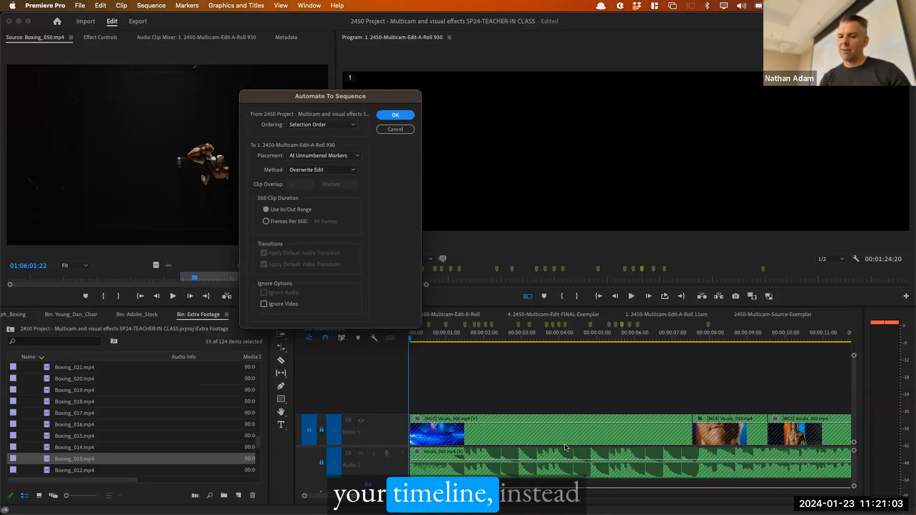
pyautogui.click(395, 116)
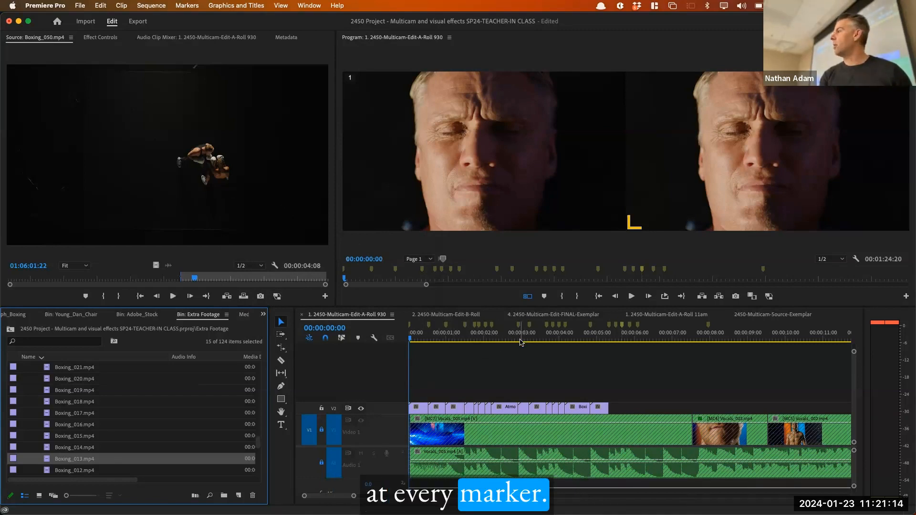
# Play the opening with V2's output off and with it on to compare the edit without and with the B-roll.
pyautogui.click(361, 409)
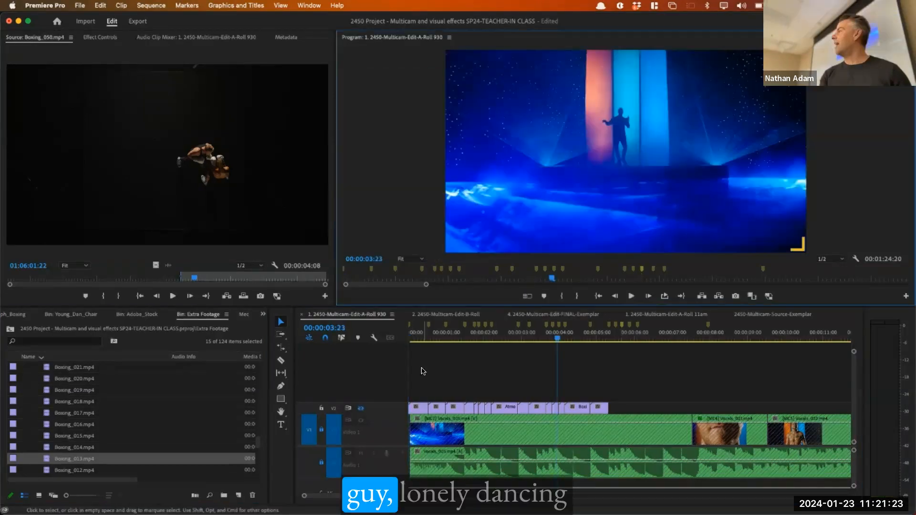
pyautogui.click(361, 408)
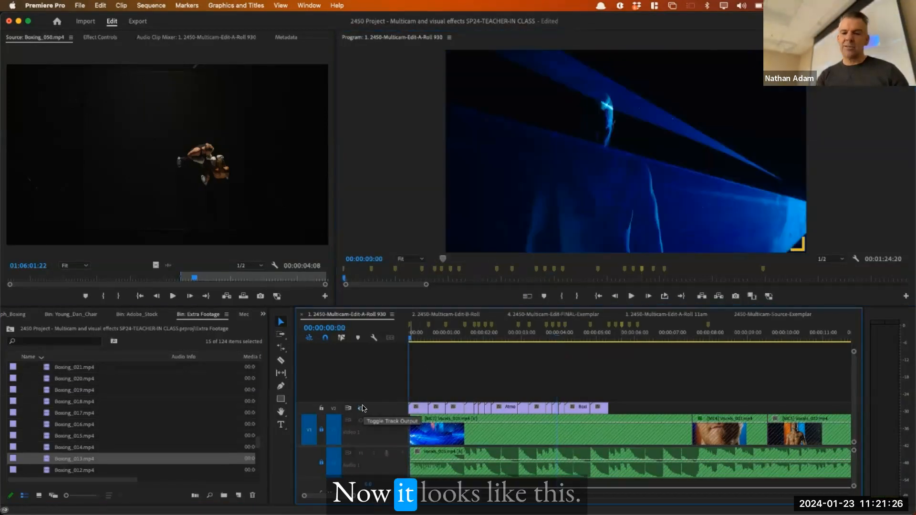
pyautogui.click(362, 408)
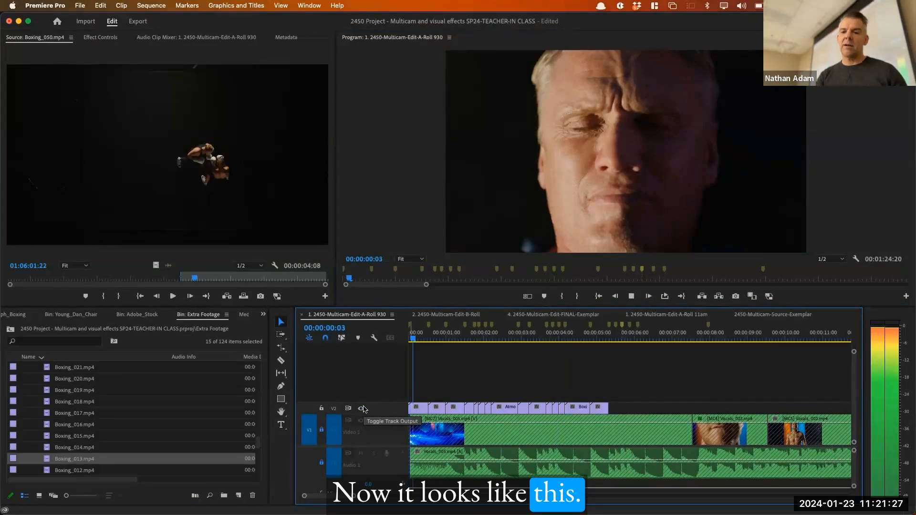
pyautogui.press('space')
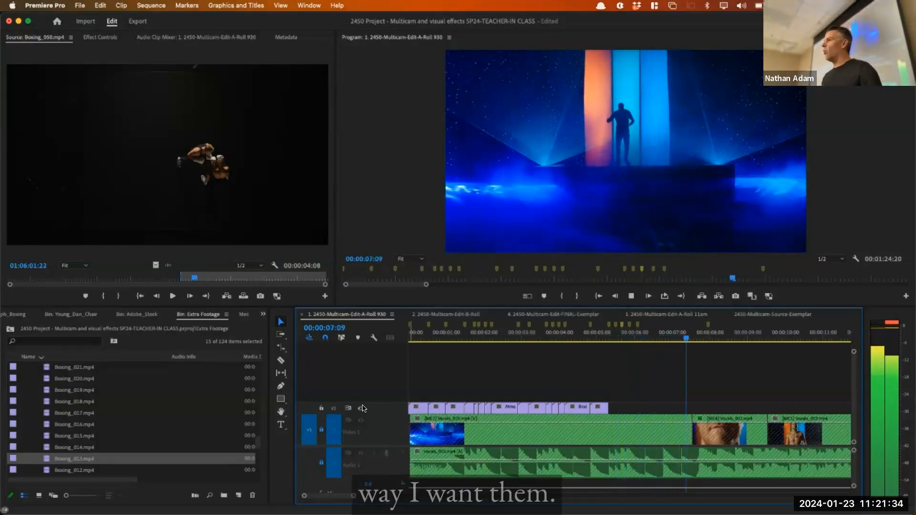
pyautogui.press('space')
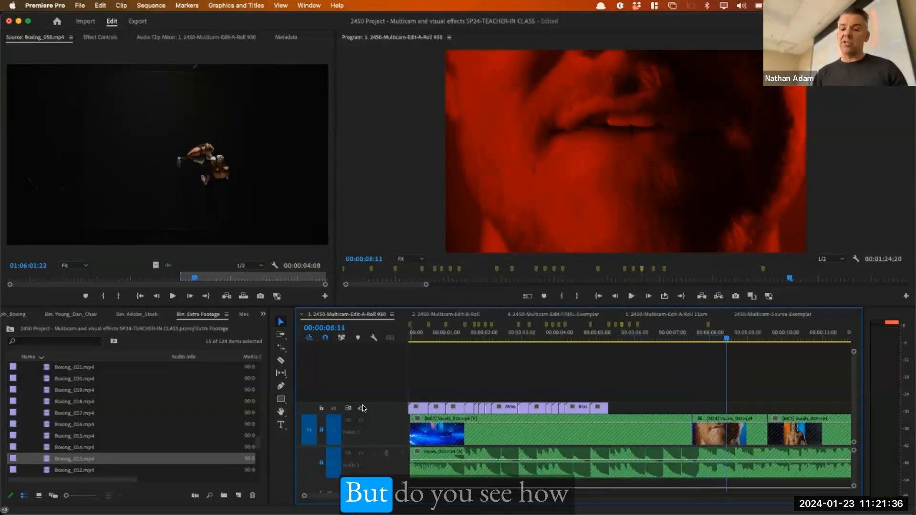
pyautogui.press('Home')
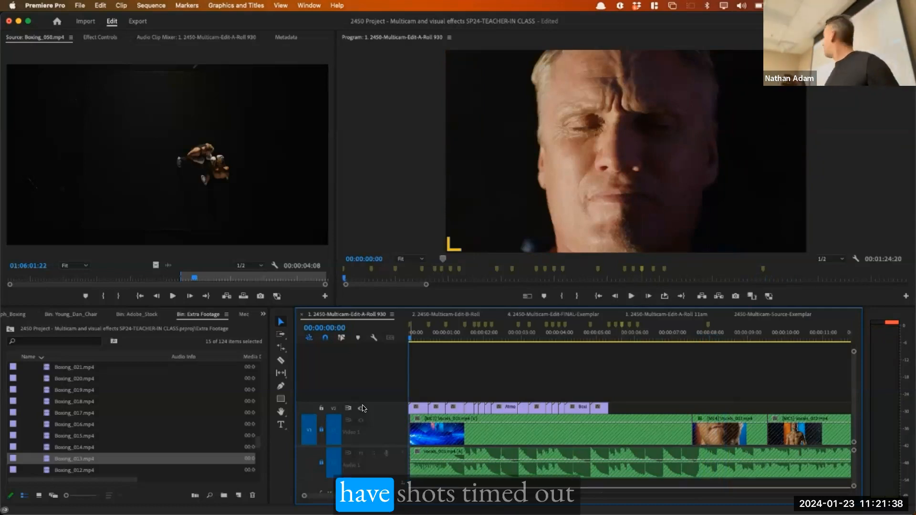
pyautogui.press('space')
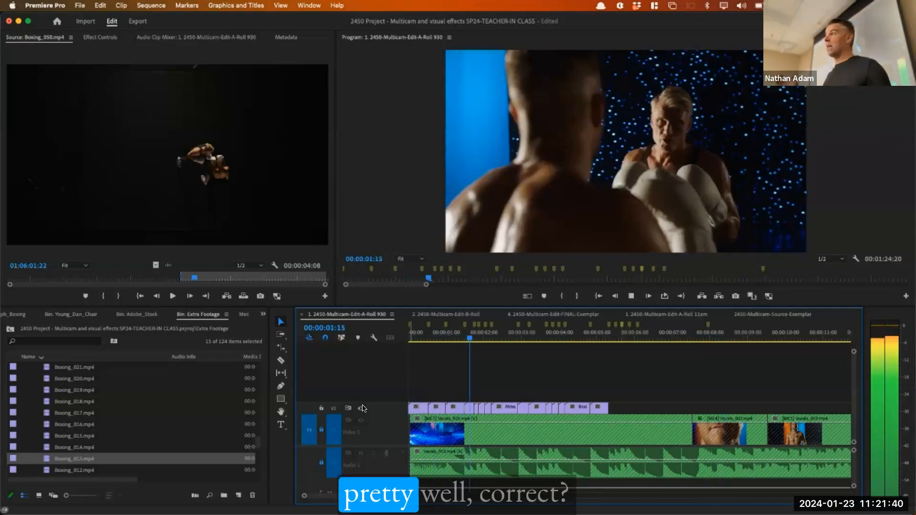
pyautogui.press('space')
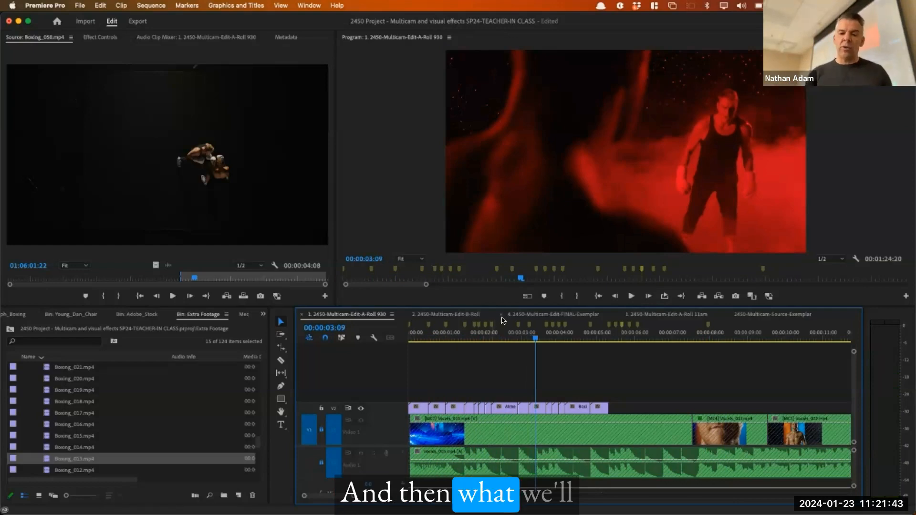
# Park the playhead at 00:00:02:11, patch the V1 source to track V2 and load Boxing_016 in the Source Monitor.
pyautogui.click(504, 335)
pyautogui.press('=')
pyautogui.press('=')
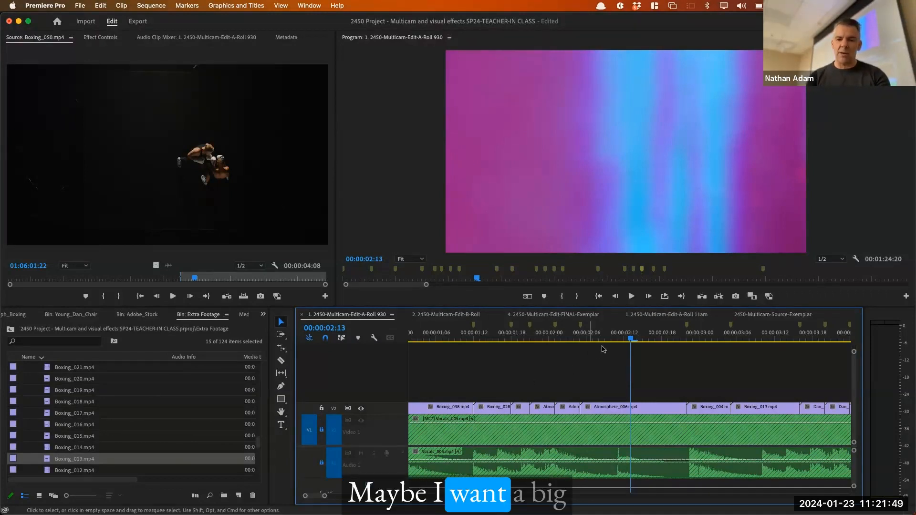
pyautogui.click(561, 336)
pyautogui.moveTo(561, 336); pyautogui.dragTo(618, 336)
pyautogui.click(309, 408)
pyautogui.doubleClick(73, 432)
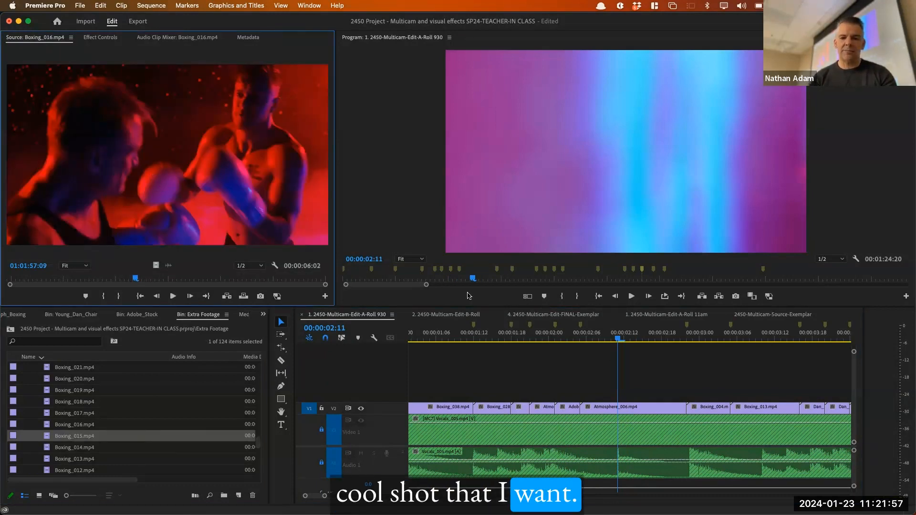
# Mark the Atmosphere_006 shot on V2, overwrite it with Boxing_016 and check the replacement at 00:00:02:14.
pyautogui.click(624, 410)
pyautogui.press('x')
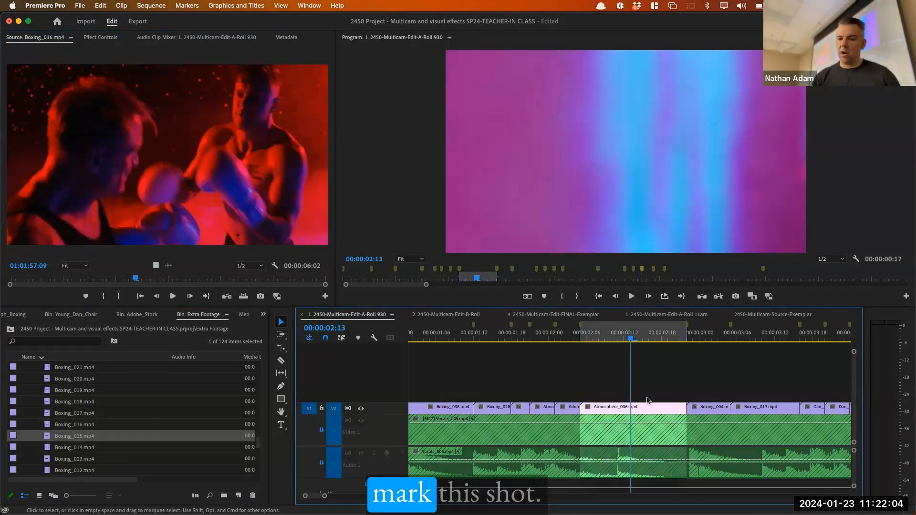
pyautogui.press('.')
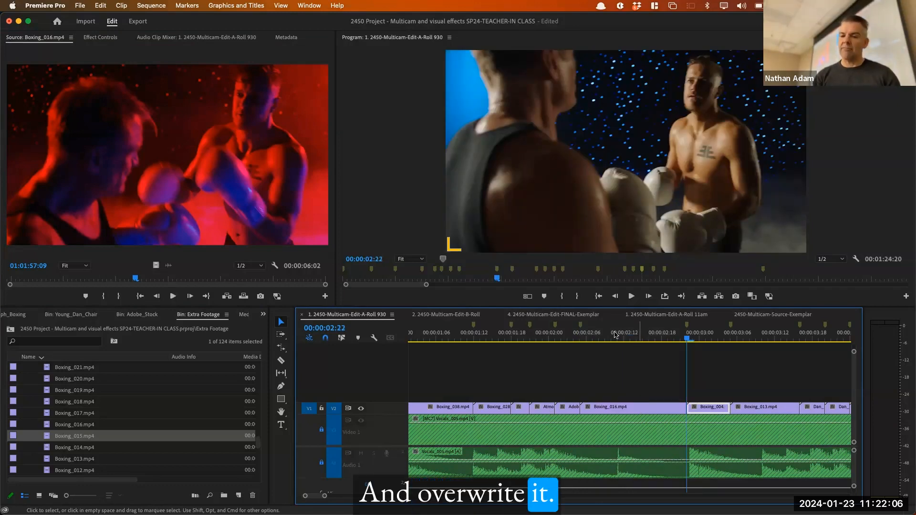
pyautogui.click(637, 336)
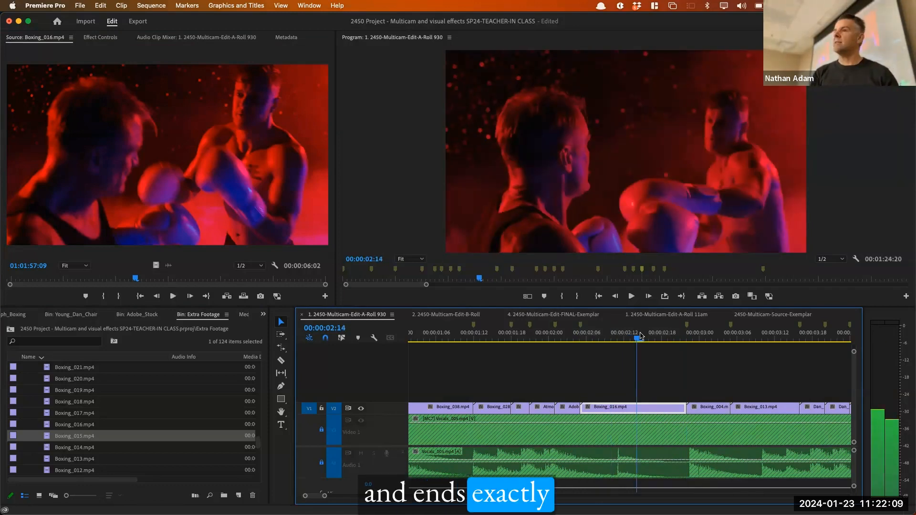
# Mark the Boxing_004 shot on V2, overwrite it with Dan_Fighting_026 and check the replacement at 00:00:03:02.
pyautogui.click(711, 336)
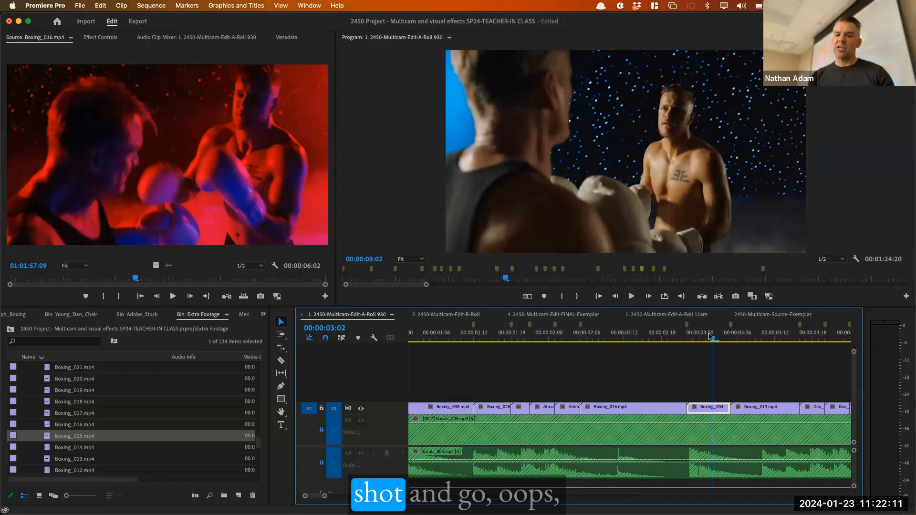
pyautogui.moveTo(641, 337); pyautogui.dragTo(698, 336)
pyautogui.press('x')
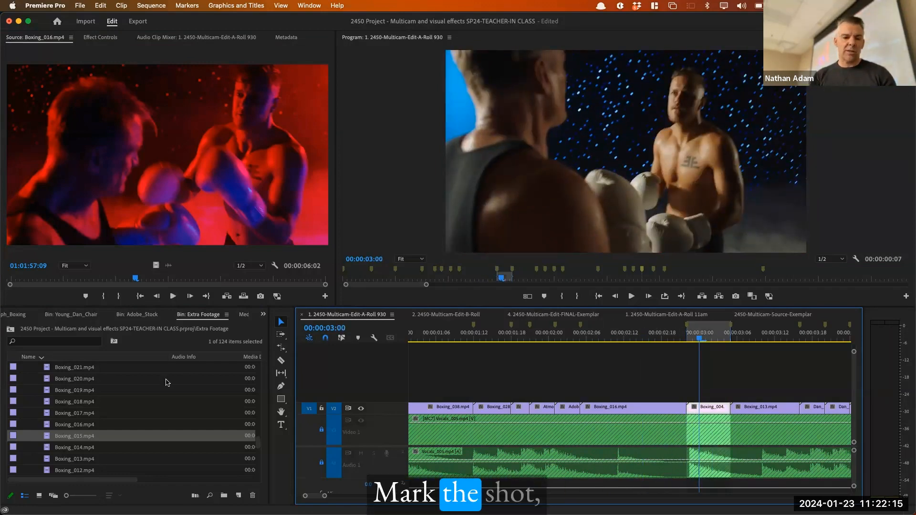
pyautogui.scroll(10, 78, 379)
pyautogui.doubleClick(76, 390)
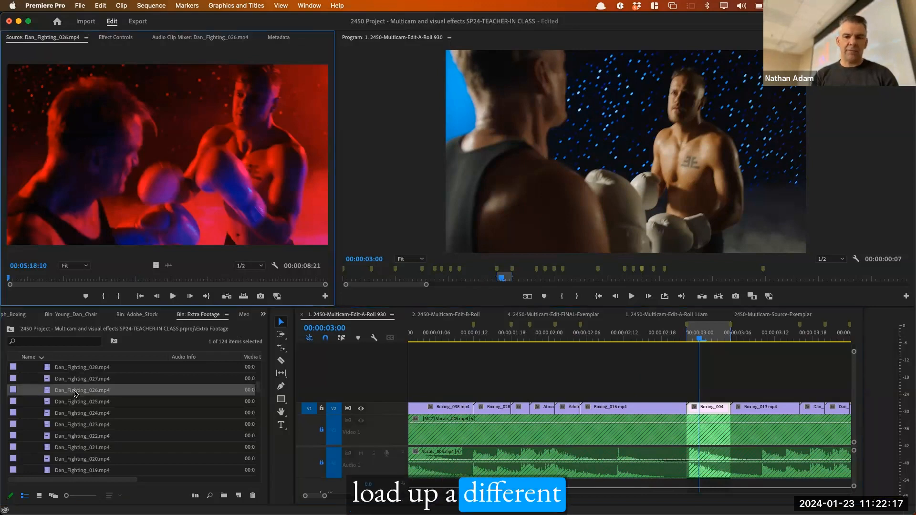
pyautogui.press('.')
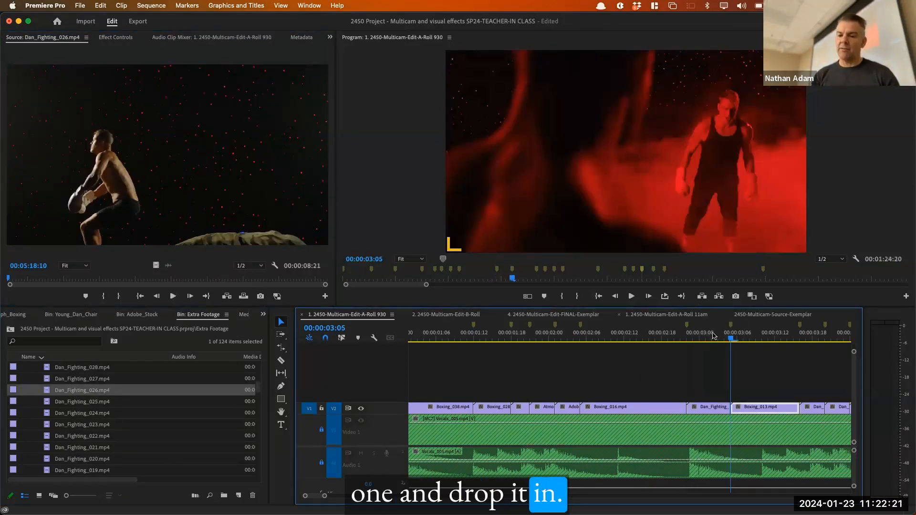
pyautogui.click(713, 336)
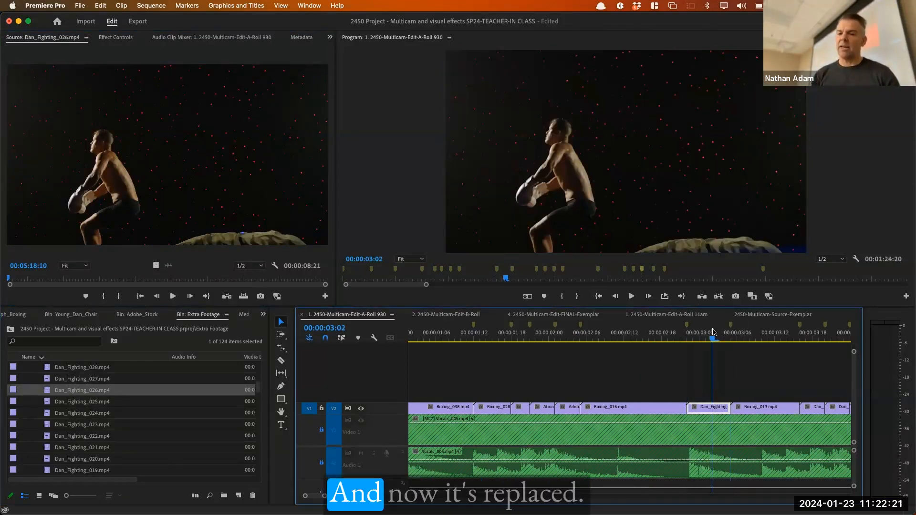
# Mark the Boxing_013 shot on V2, overwrite it with Atmosphere_002 and check the replacement at 00:00:03:09.
pyautogui.click(763, 335)
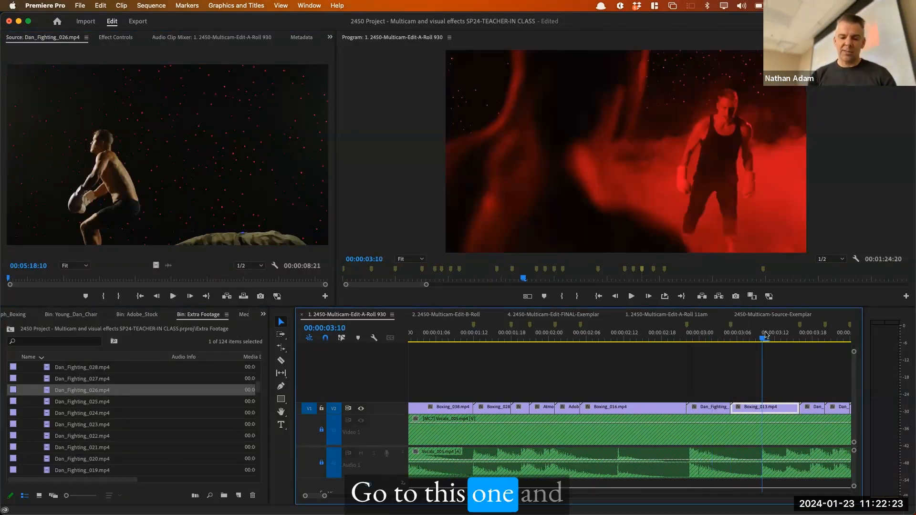
pyautogui.press('x')
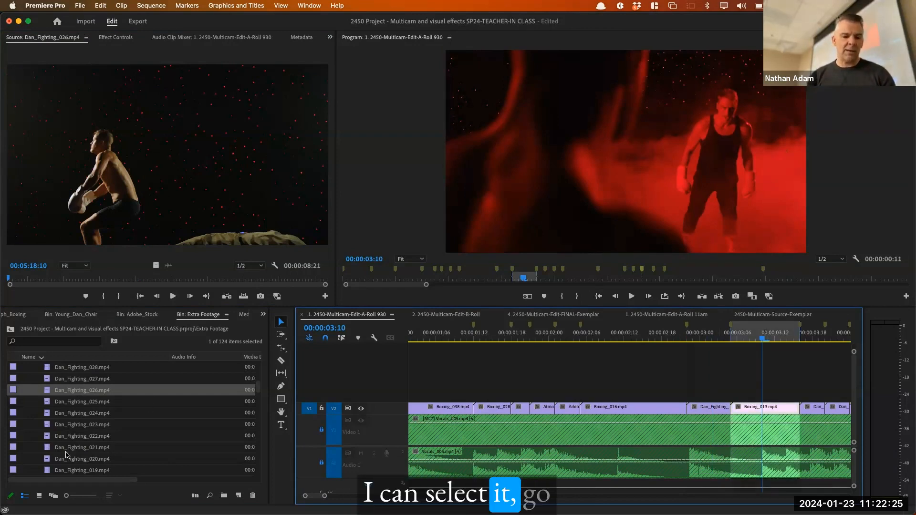
pyautogui.scroll(-10, 72, 446)
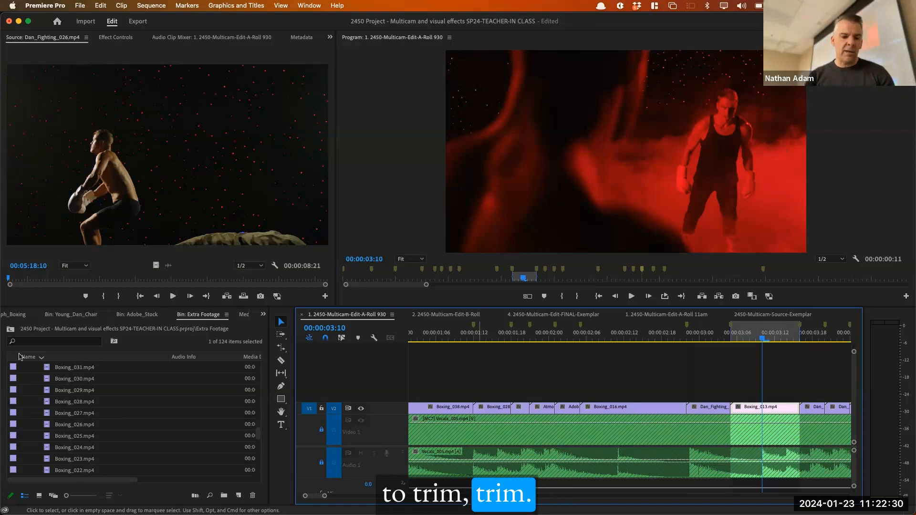
pyautogui.doubleClick(75, 436)
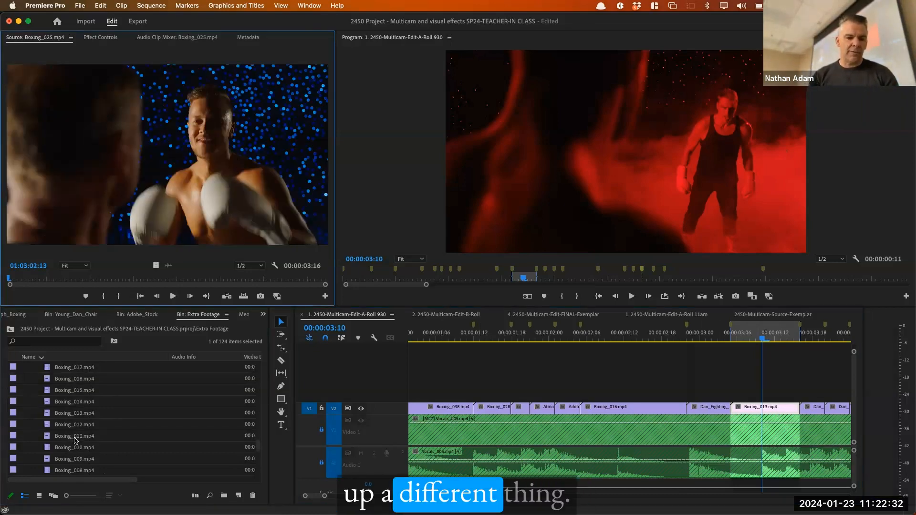
pyautogui.scroll(-10, 74, 441)
pyautogui.doubleClick(73, 448)
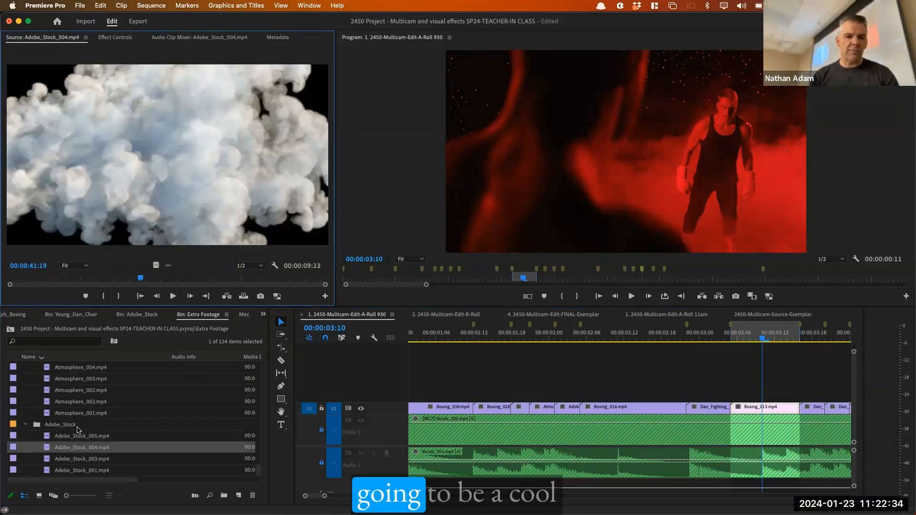
pyautogui.doubleClick(98, 391)
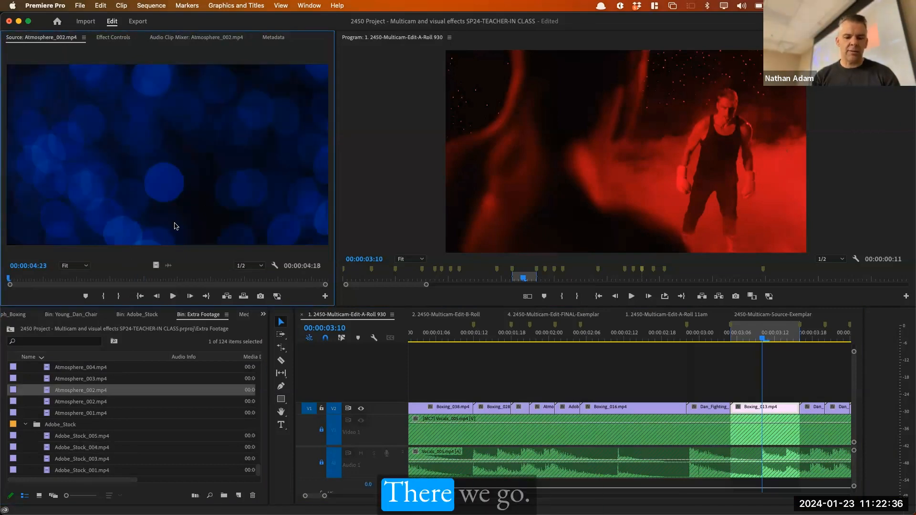
pyautogui.moveTo(175, 225); pyautogui.dragTo(585, 264)
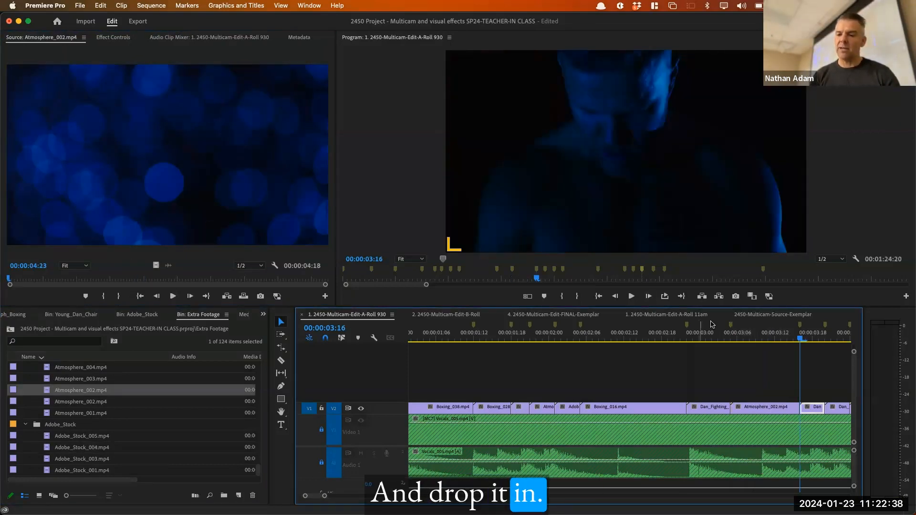
pyautogui.click(756, 336)
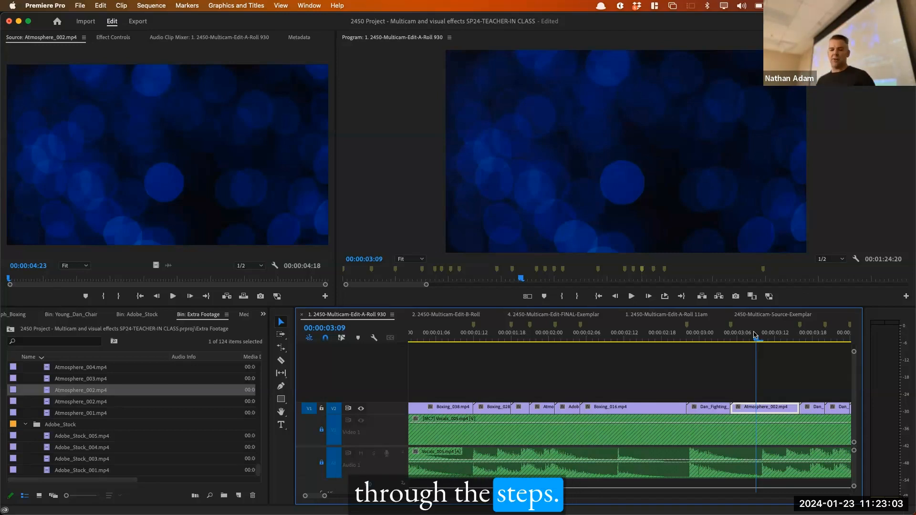
# Delete all the B-roll clips from track V2 above the vocal edit.
pyautogui.press('-')
pyautogui.press('-')
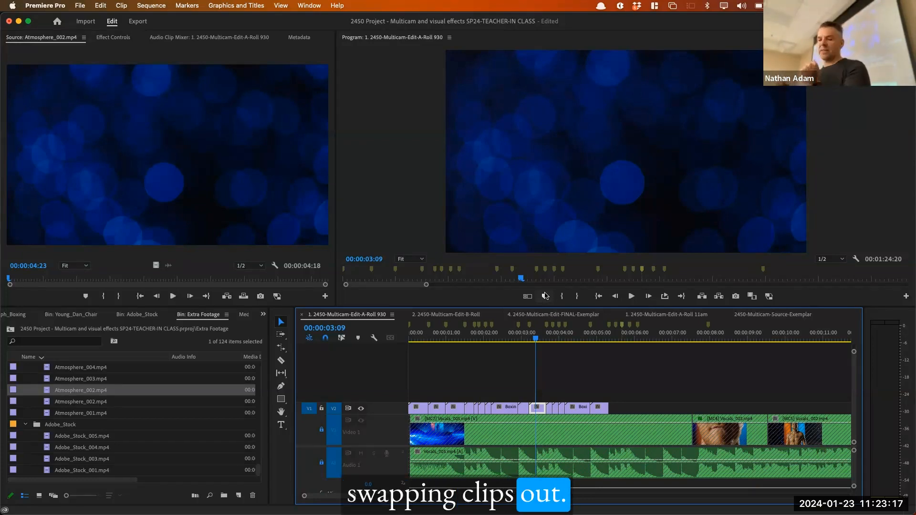
pyautogui.moveTo(636, 388); pyautogui.dragTo(387, 410)
pyautogui.press('Delete')
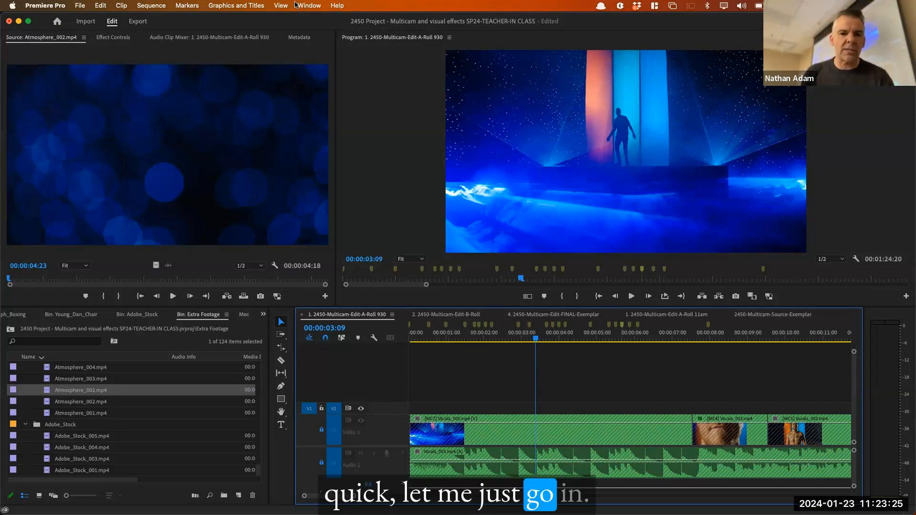
# Show the list of sequence markers and select the first marker at 00:00:00:00.
pyautogui.click(309, 5)
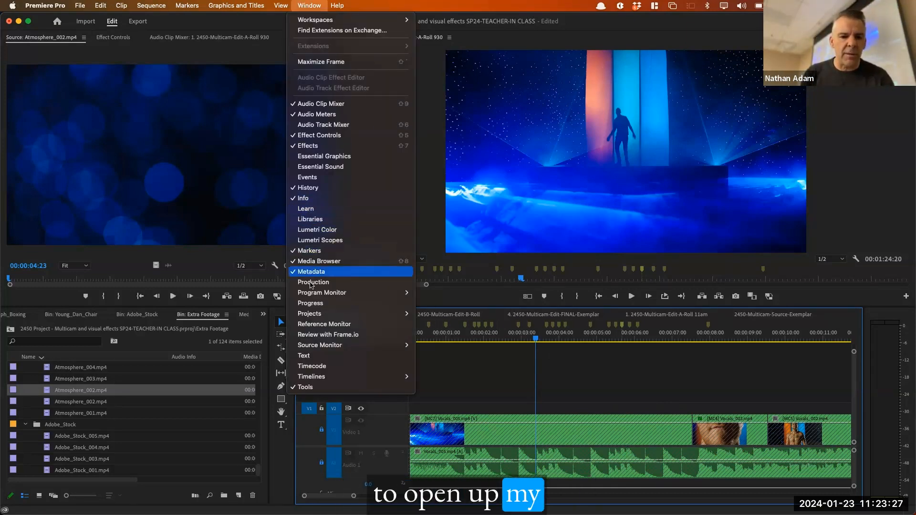
pyautogui.click(309, 251)
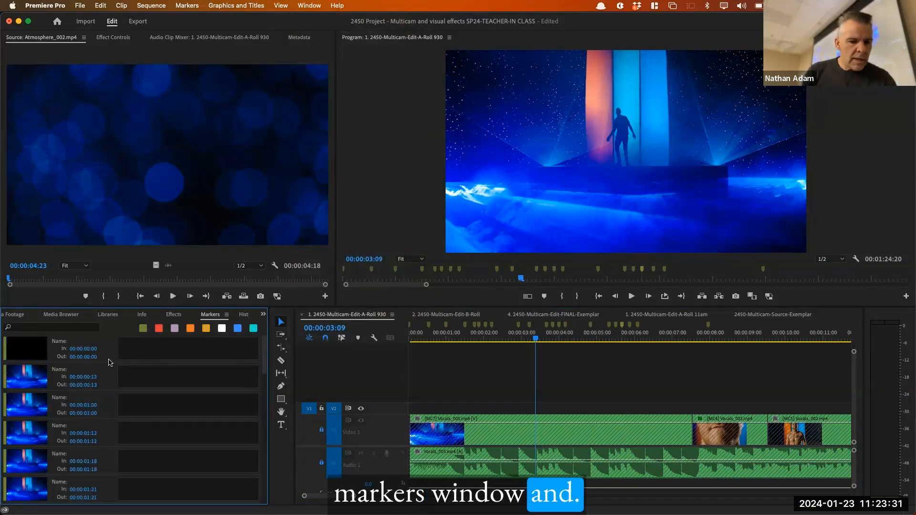
pyautogui.rightClick(108, 353)
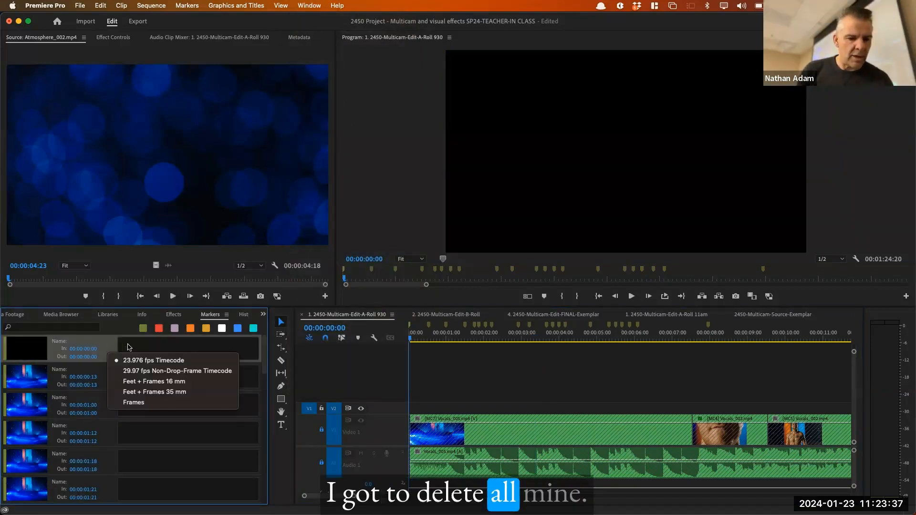
pyautogui.click(379, 362)
pyautogui.click(483, 389)
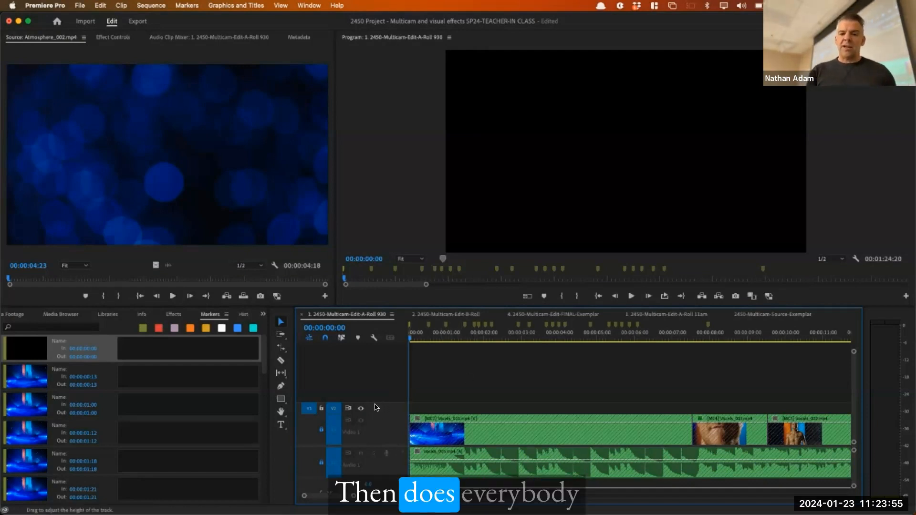
# Increase the height of track V2, add 2 video tracks after Video 2 with 0 audio tracks, and save the project.
pyautogui.moveTo(375, 403); pyautogui.dragTo(384, 387)
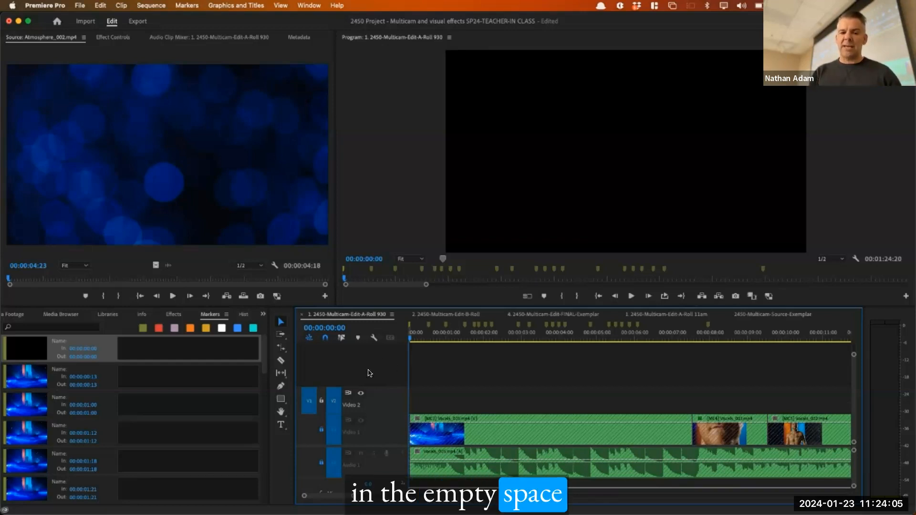
pyautogui.rightClick(379, 370)
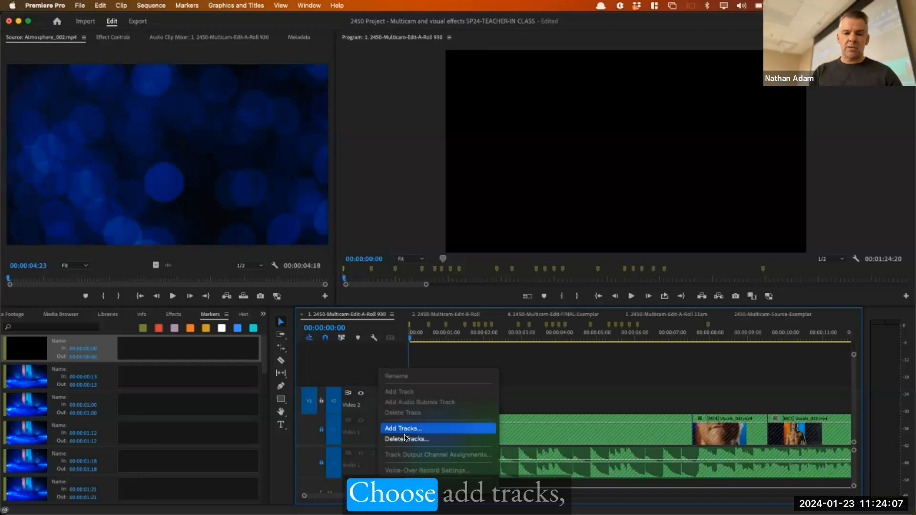
pyautogui.click(403, 428)
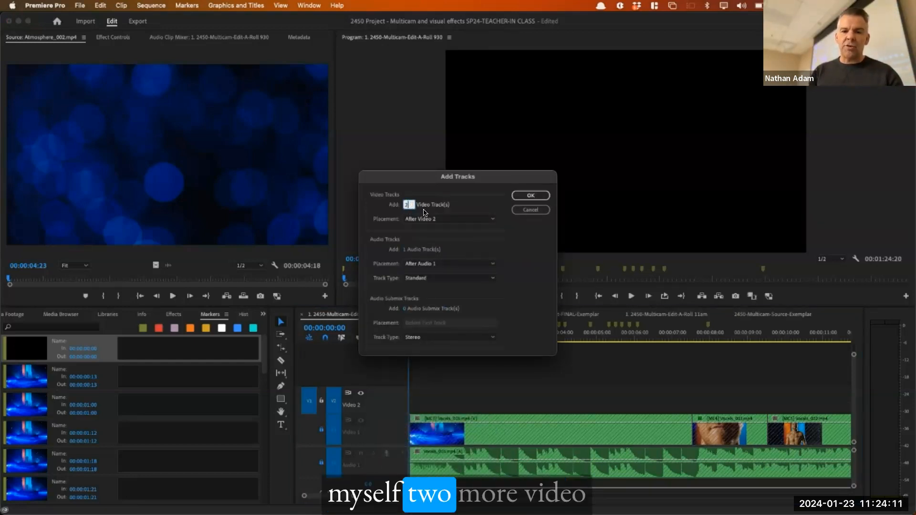
pyautogui.click(406, 249)
pyautogui.write('0')
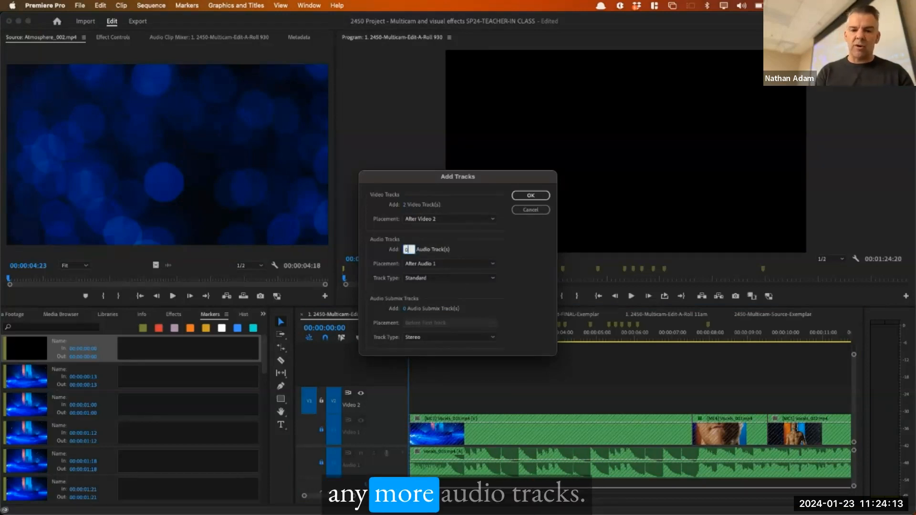
pyautogui.click(530, 196)
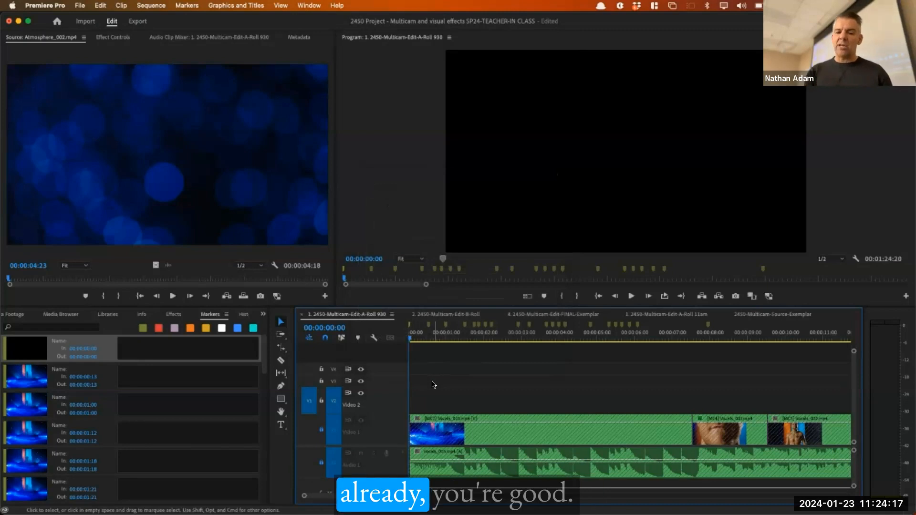
pyautogui.press('super+s')
# Turn off Selection Follows Playhead and move the playhead to 00:00:09:00 to test clip selection.
pyautogui.press('=')
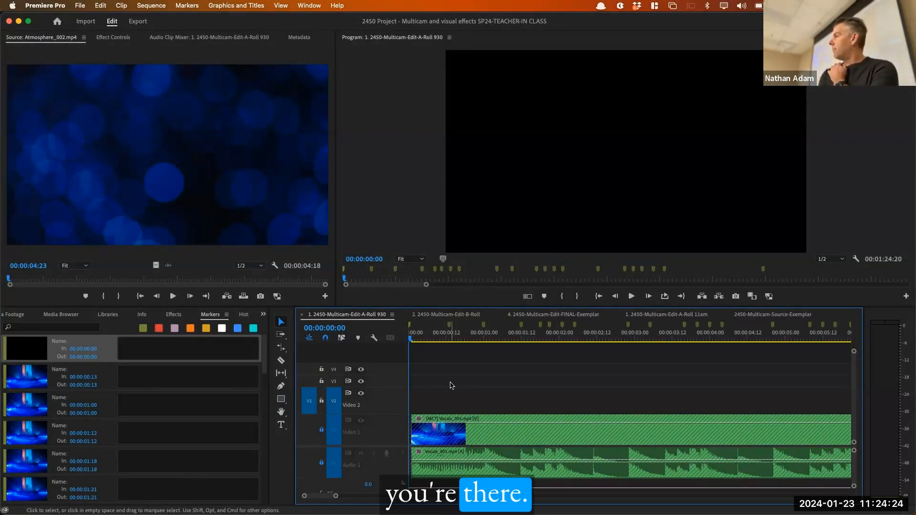
pyautogui.click(151, 5)
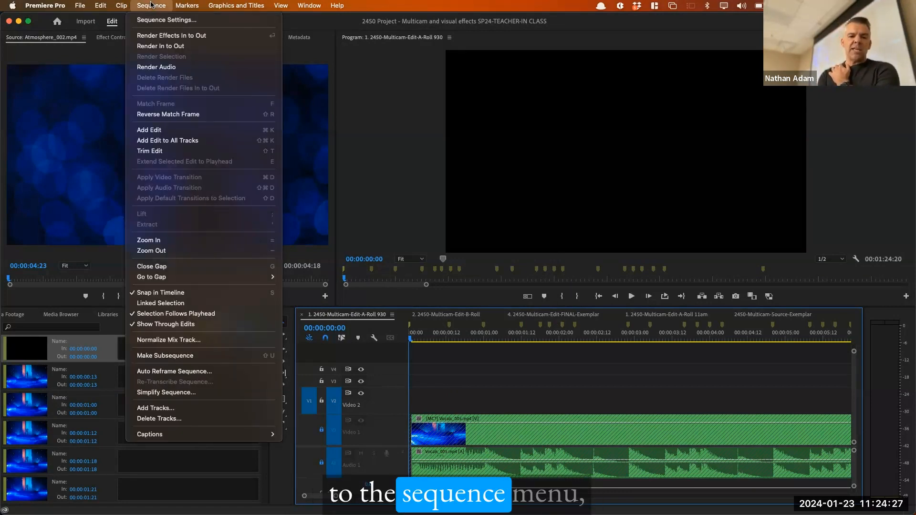
pyautogui.click(174, 318)
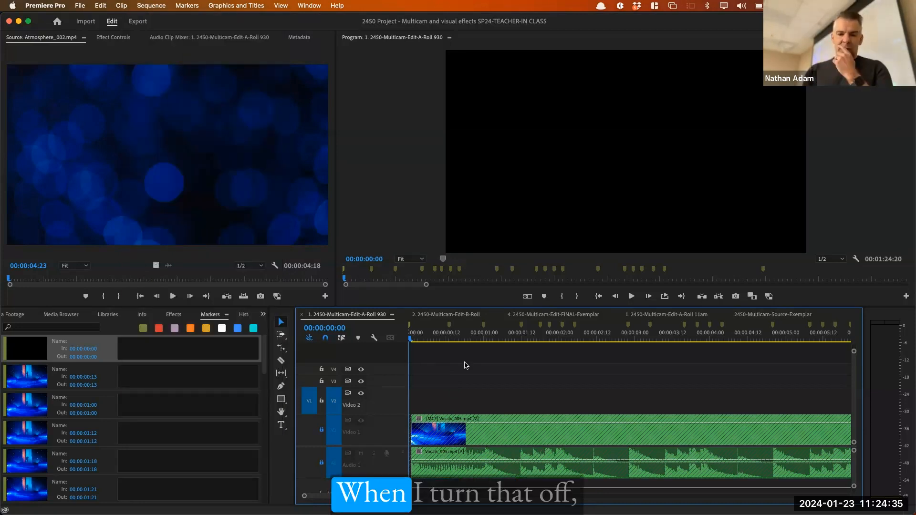
pyautogui.click(465, 338)
pyautogui.press('-')
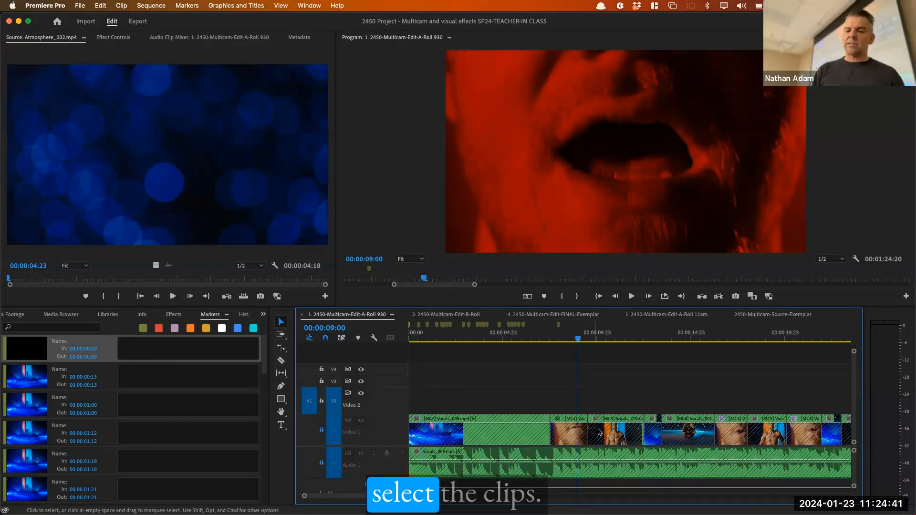
# Unlock track V1, turn Selection Follows Playhead on and scrub to 00:00:10:08 to test clip selection.
pyautogui.click(321, 429)
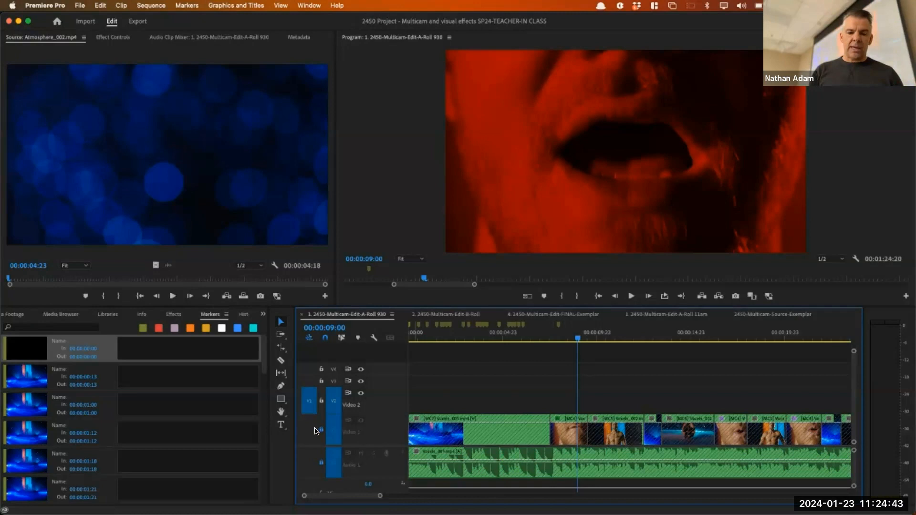
pyautogui.click(150, 7)
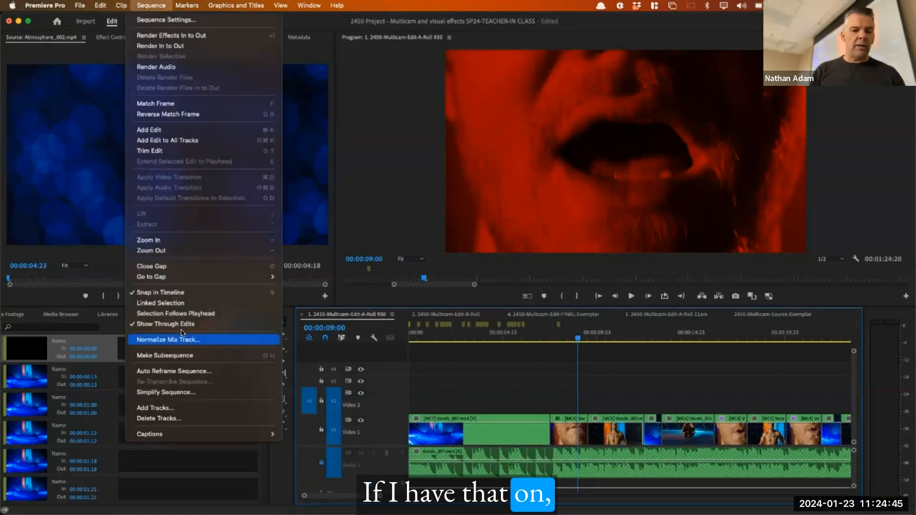
pyautogui.click(432, 365)
pyautogui.moveTo(468, 334); pyautogui.dragTo(602, 339)
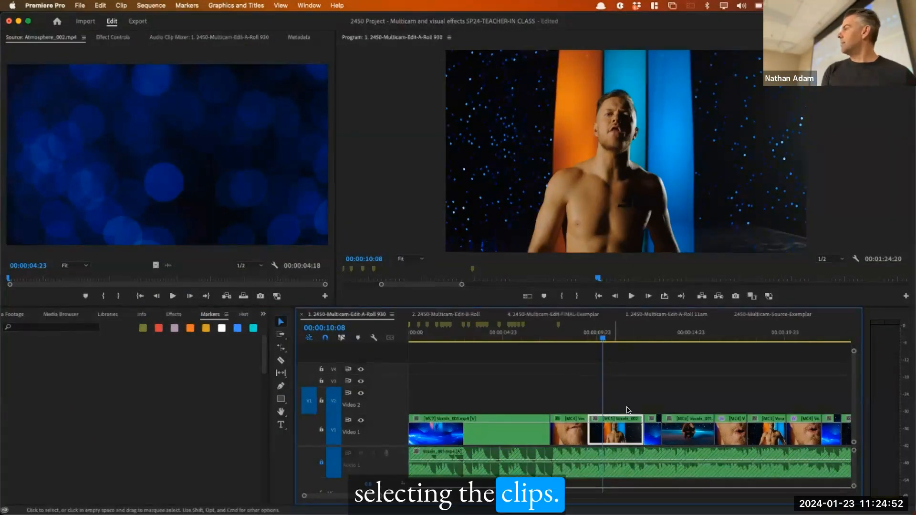
# Turn Selection Follows Playhead off again for the sequence.
pyautogui.click(121, 5)
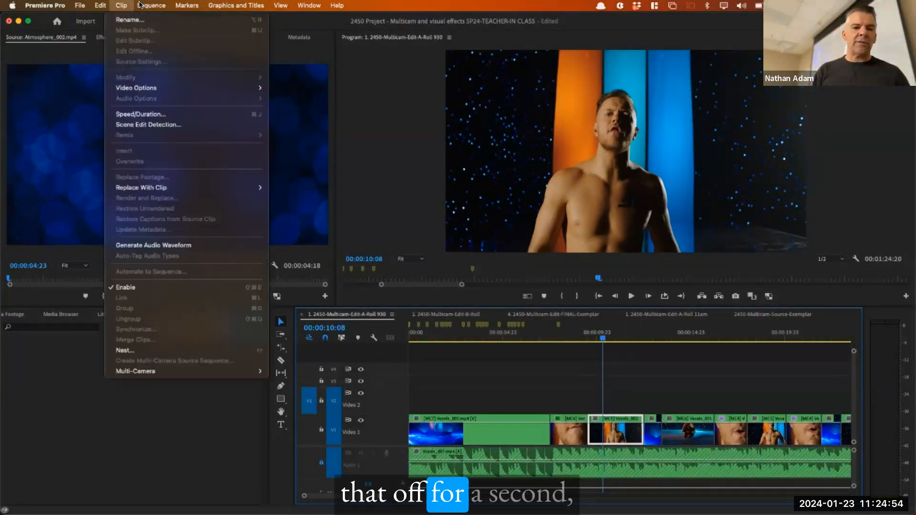
pyautogui.moveTo(151, 5)
pyautogui.click(172, 313)
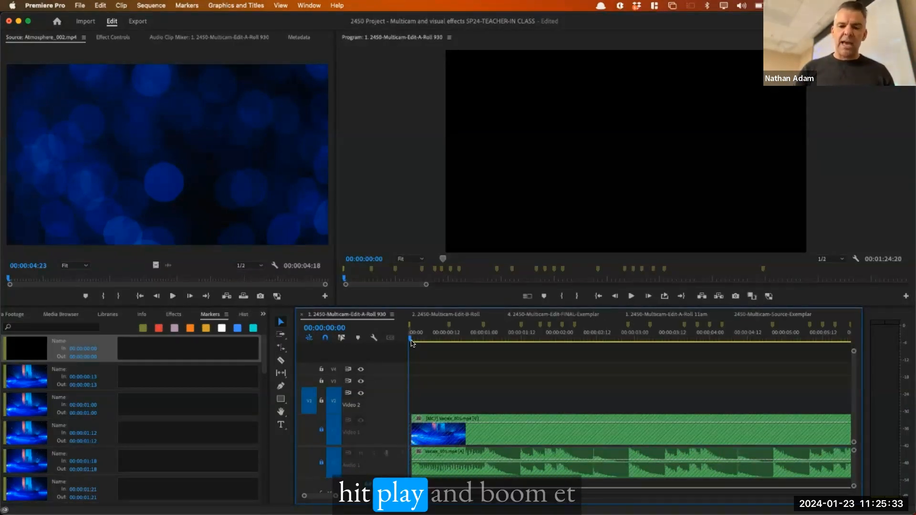
# Play the opening from the start to 00:00:02:08 and undo the last two changes.
pyautogui.press('space')
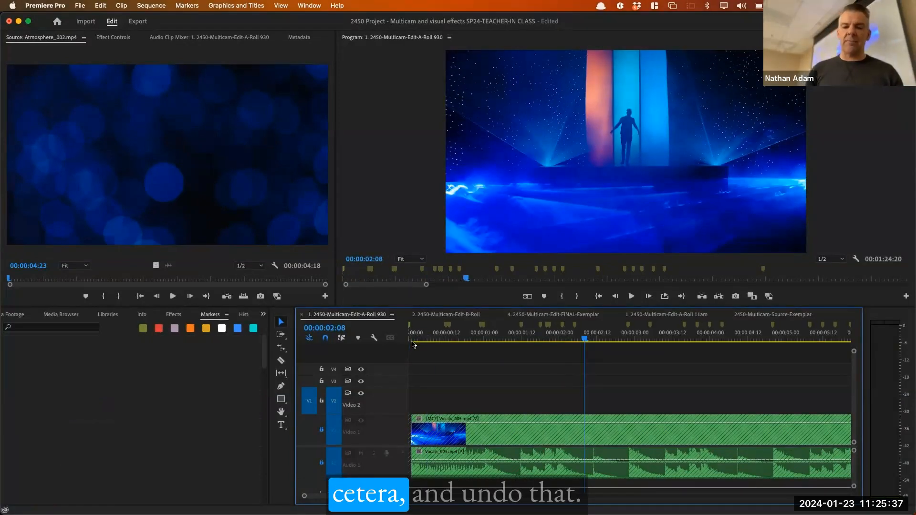
pyautogui.press('super+z')
pyautogui.press('super+z')
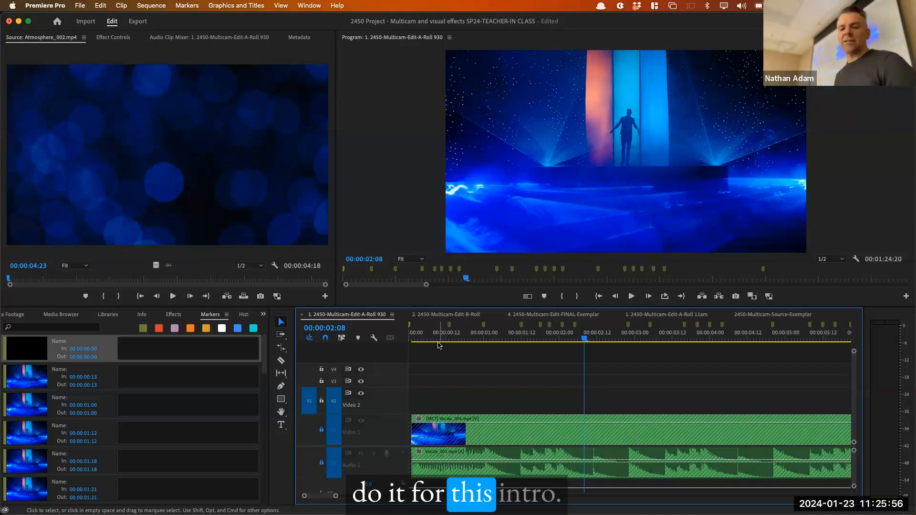
# Jump the playhead to the markers at 00:00:00:13 and 00:00:01:00 from the marker list.
pyautogui.press('-')
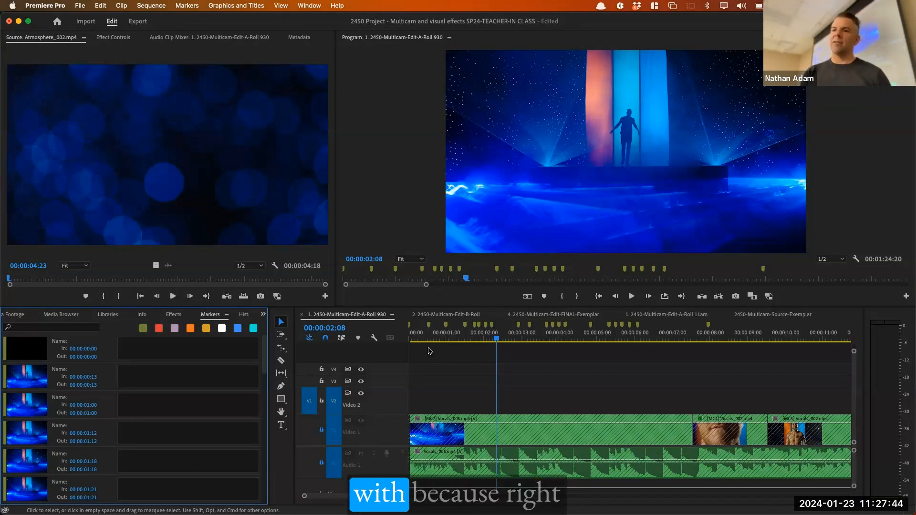
pyautogui.click(405, 349)
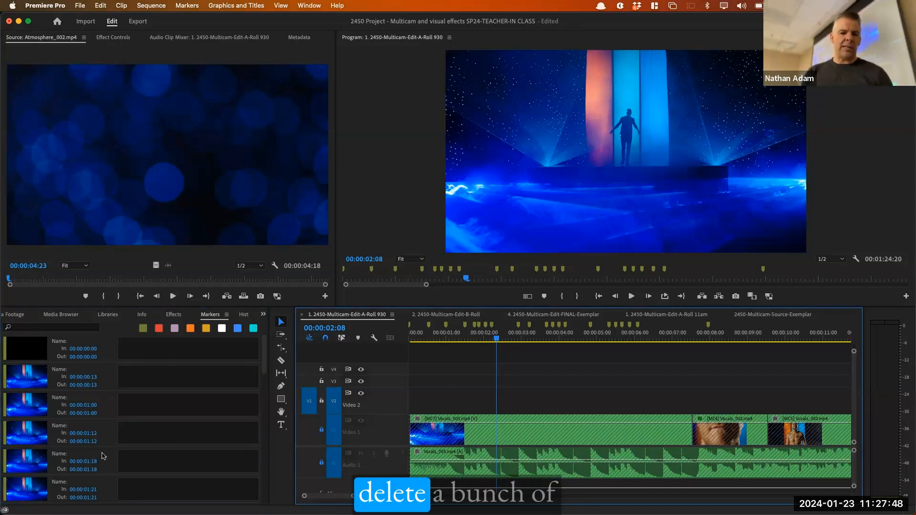
pyautogui.click(85, 384)
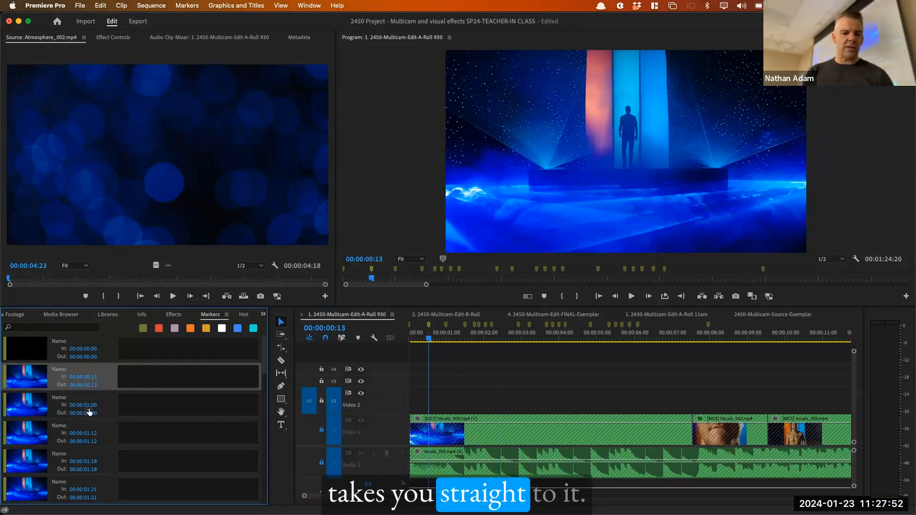
pyautogui.click(103, 408)
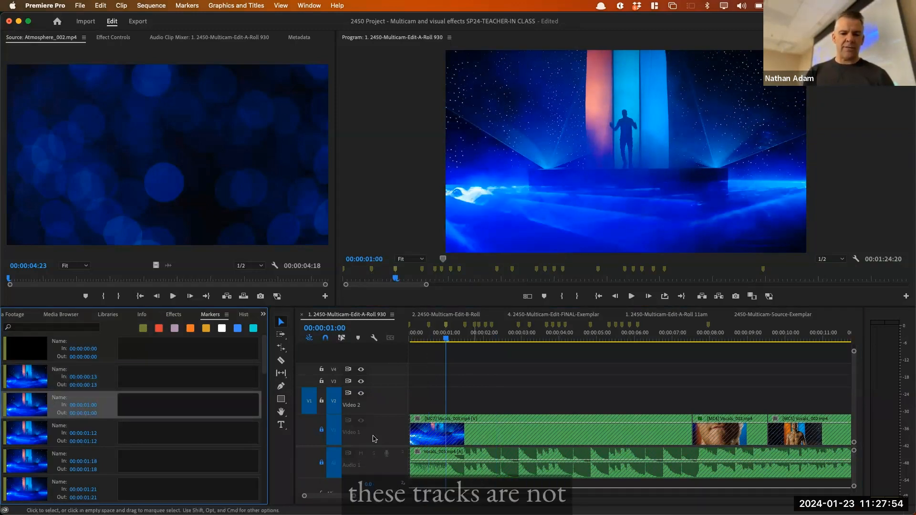
# Unlock track V1, jump to the marker at 00:00:00:13, select the first vocal clip and lock V1 again.
pyautogui.click(322, 429)
pyautogui.click(107, 374)
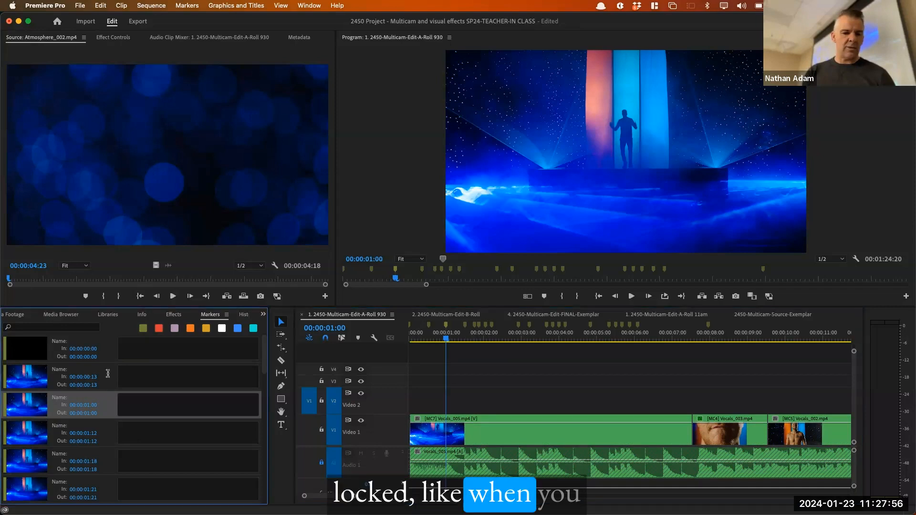
pyautogui.click(515, 440)
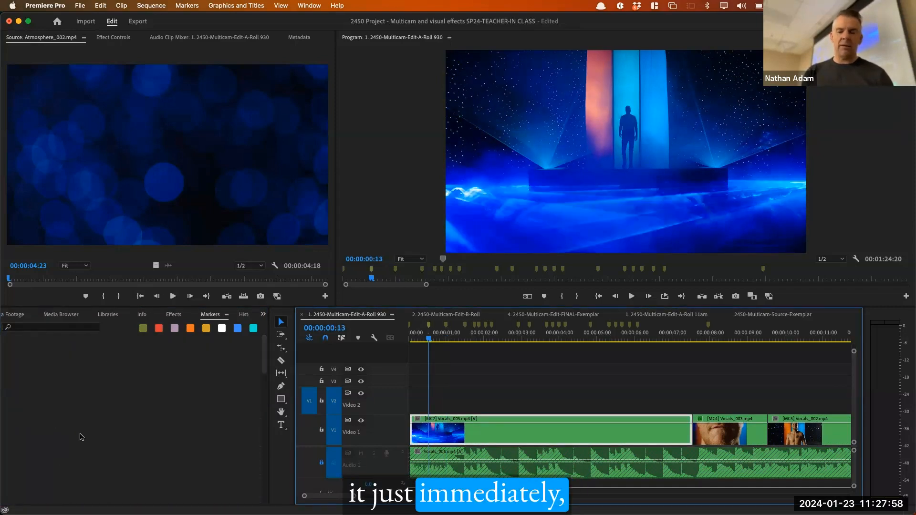
pyautogui.click(322, 429)
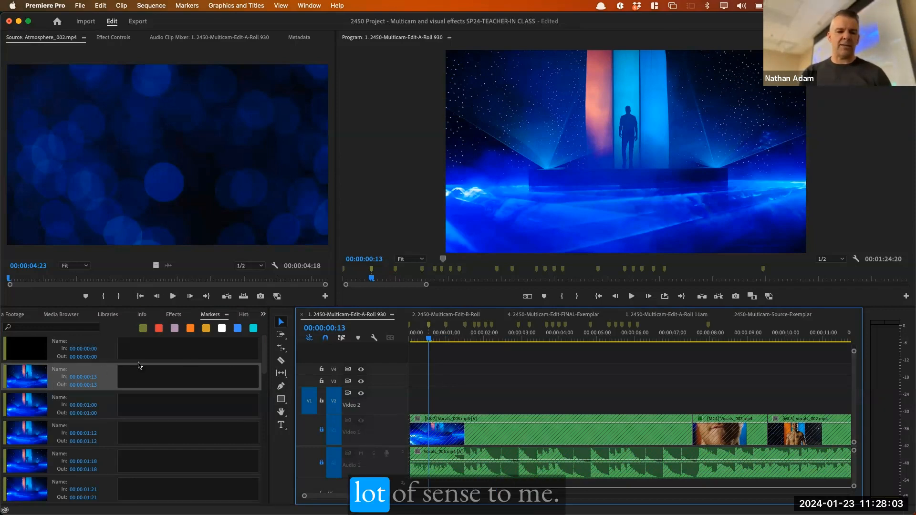
# Try deleting the first marker from the marker list with V1 locked, and undo the deletion.
pyautogui.click(51, 351)
pyautogui.press('Delete')
pyautogui.click(115, 349)
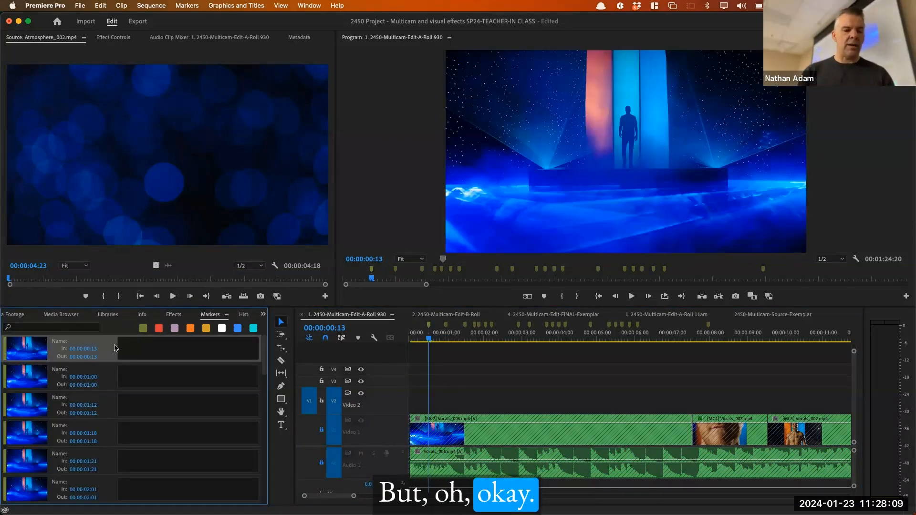
pyautogui.press('super+z')
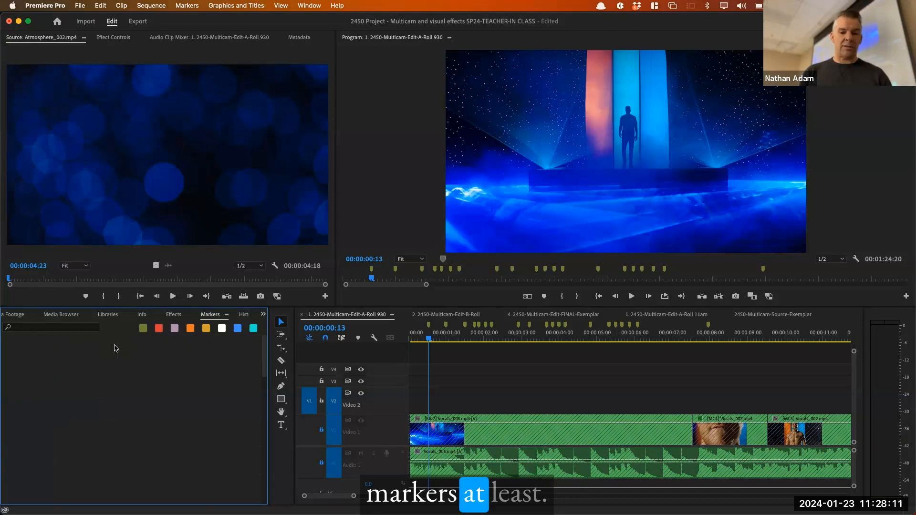
# Unlock track V1, try deleting the first two markers from the marker list, and undo back to the locked track.
pyautogui.click(321, 430)
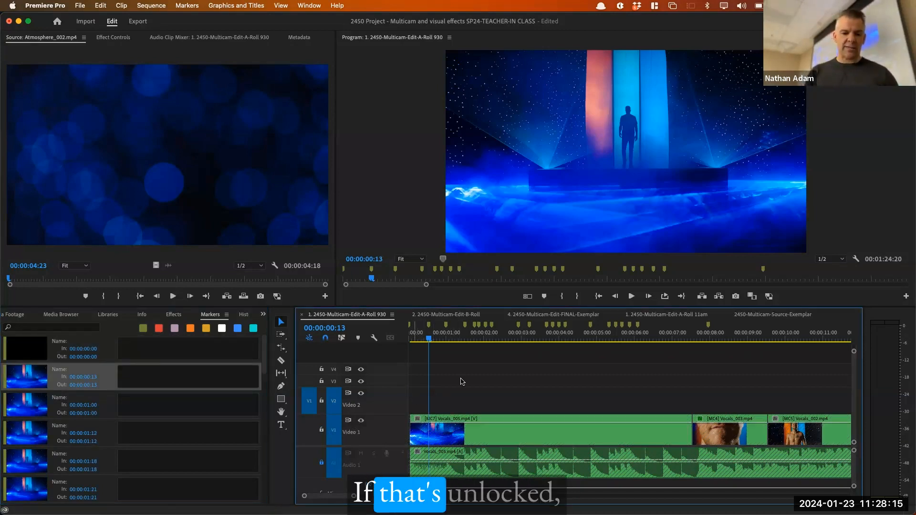
pyautogui.click(114, 349)
pyautogui.press('Delete')
pyautogui.click(113, 349)
pyautogui.press('Delete')
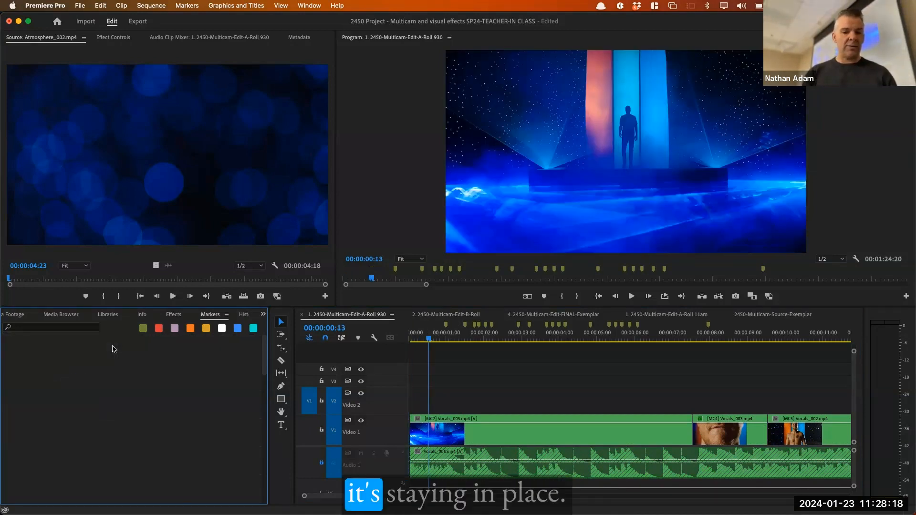
pyautogui.click(327, 428)
pyautogui.press('super+z')
pyautogui.press('super+z')
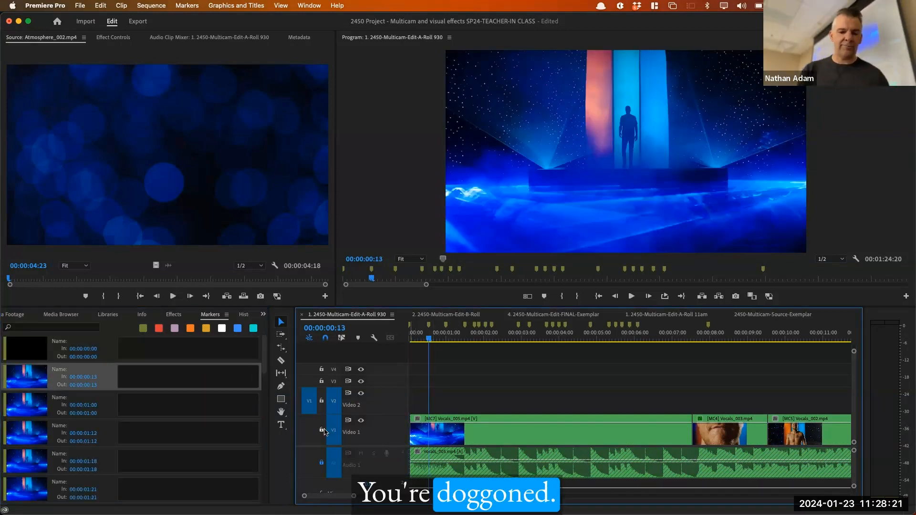
pyautogui.press('super+z')
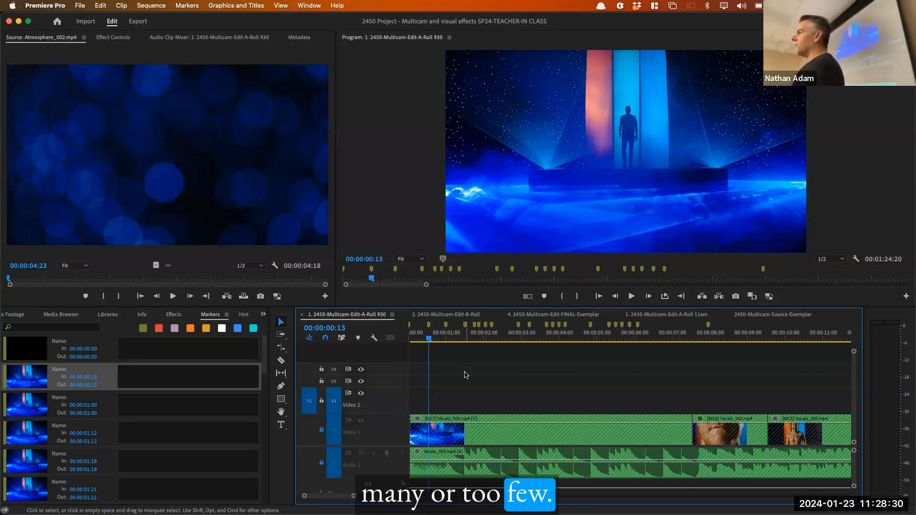
# Show the project bins full-screen, open the Extra Footage bin and expand Young_Dan_Chair.
pyautogui.hotkey('shift', '1')
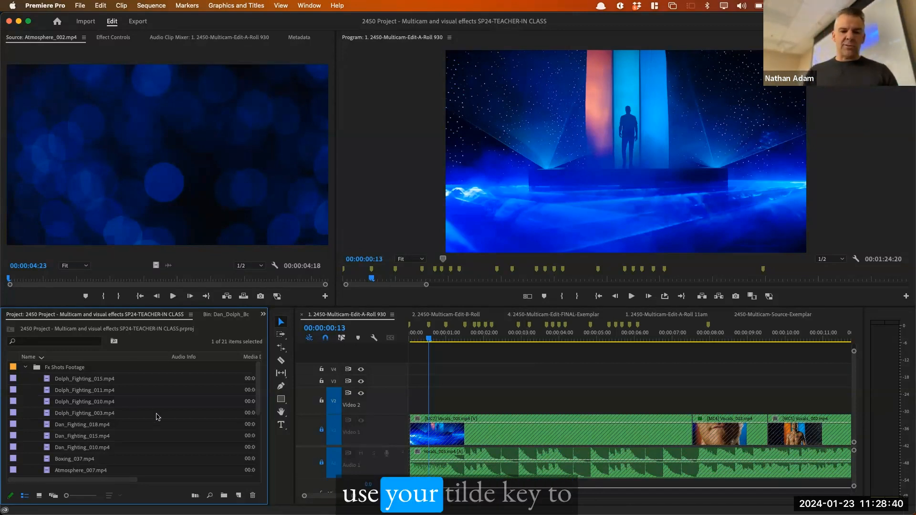
pyautogui.press('`')
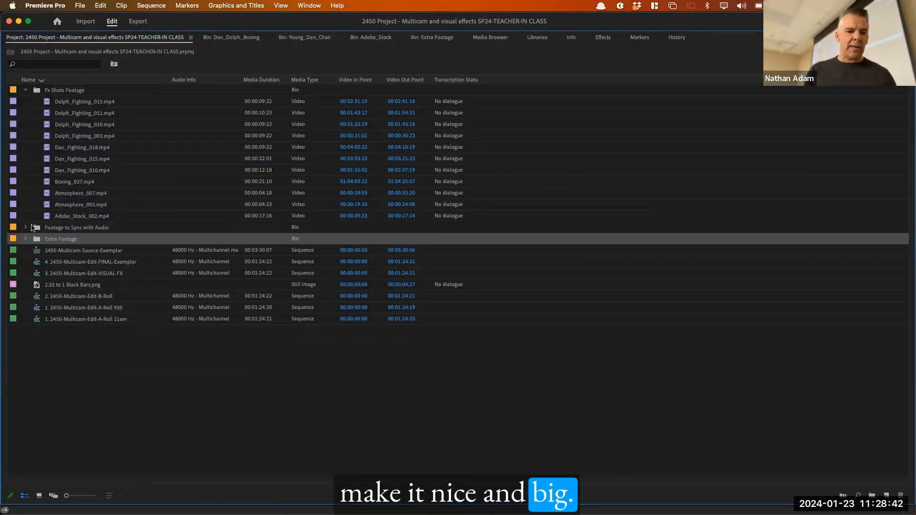
pyautogui.doubleClick(36, 239)
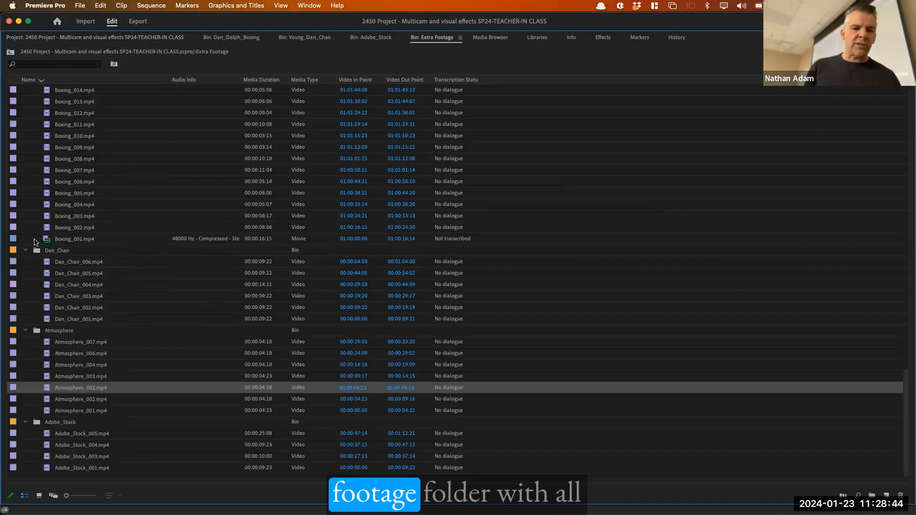
pyautogui.scroll(15, 31, 143)
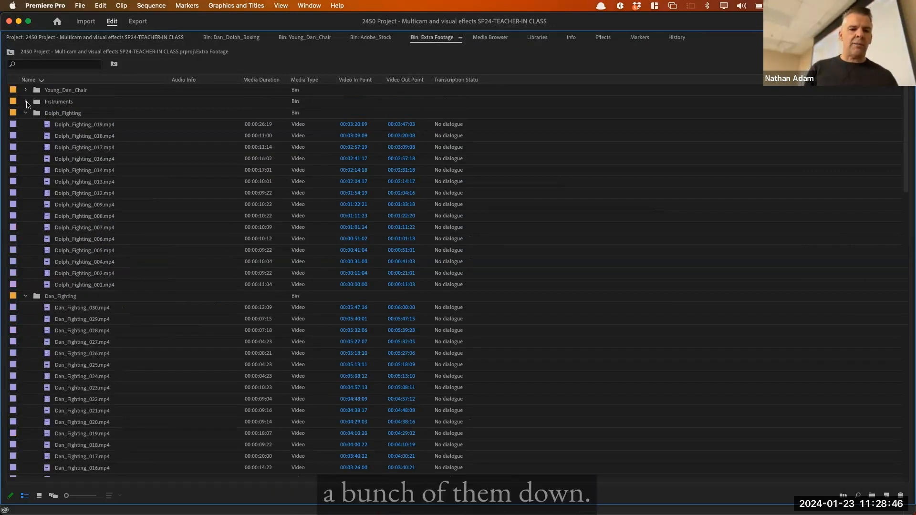
pyautogui.click(25, 90)
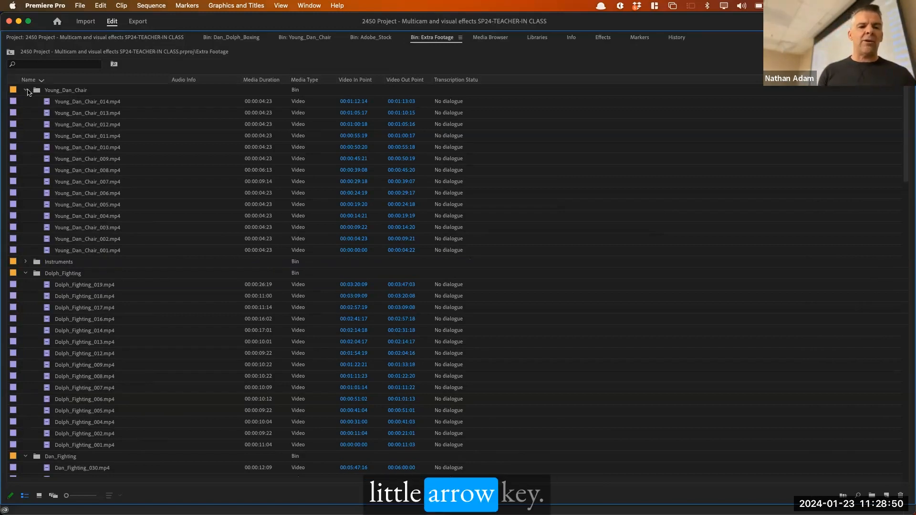
# Start a multi-clip selection with Young_Dan_Chair_010 and add single clips from the Dolph_Fighting, Dan_Fighting, Boxing and Dan_Chair footage.
pyautogui.click(99, 147)
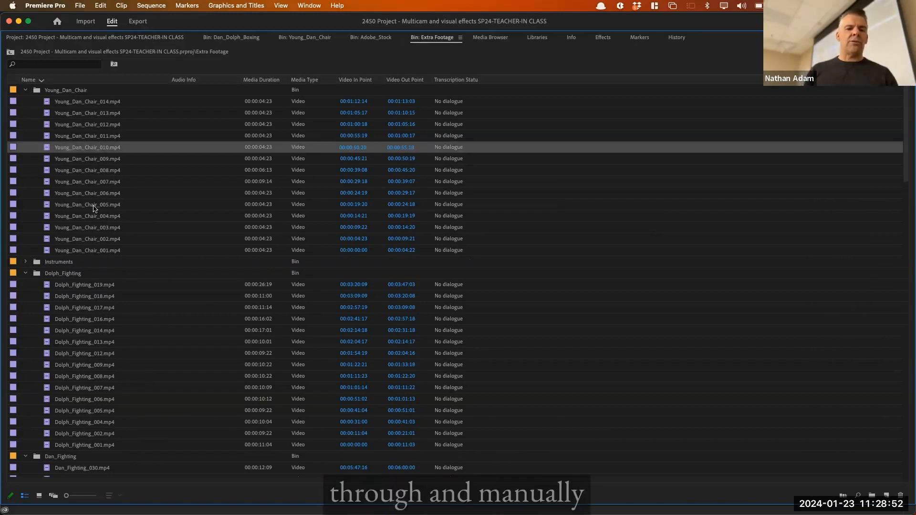
pyautogui.keyDown('super'); pyautogui.click(98, 205); pyautogui.keyUp('super')
pyautogui.scroll(-8, 98, 190)
pyautogui.keyDown('super'); pyautogui.click(95, 124); pyautogui.keyUp('super')
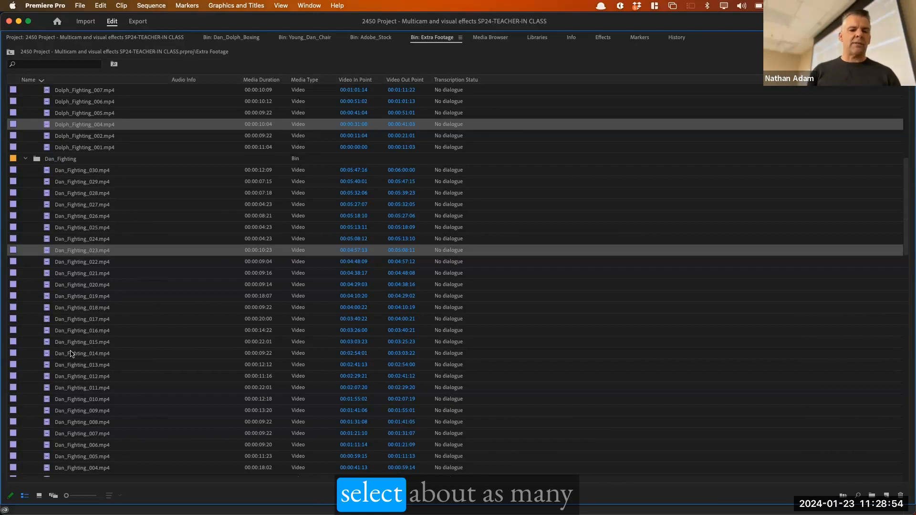
pyautogui.scroll(-12, 72, 258)
pyautogui.keyDown('super'); pyautogui.click(74, 376); pyautogui.keyUp('super')
pyautogui.keyDown('super'); pyautogui.click(77, 399); pyautogui.keyUp('super')
# Add Atmosphere_004, Atmosphere_002, Adobe_Stock_005, Adobe_Stock_001 and further footage clips to the selection.
pyautogui.scroll(-3, 77, 415)
pyautogui.keyDown('super'); pyautogui.click(77, 353); pyautogui.keyUp('super')
pyautogui.keyDown('super'); pyautogui.click(76, 399); pyautogui.keyUp('super')
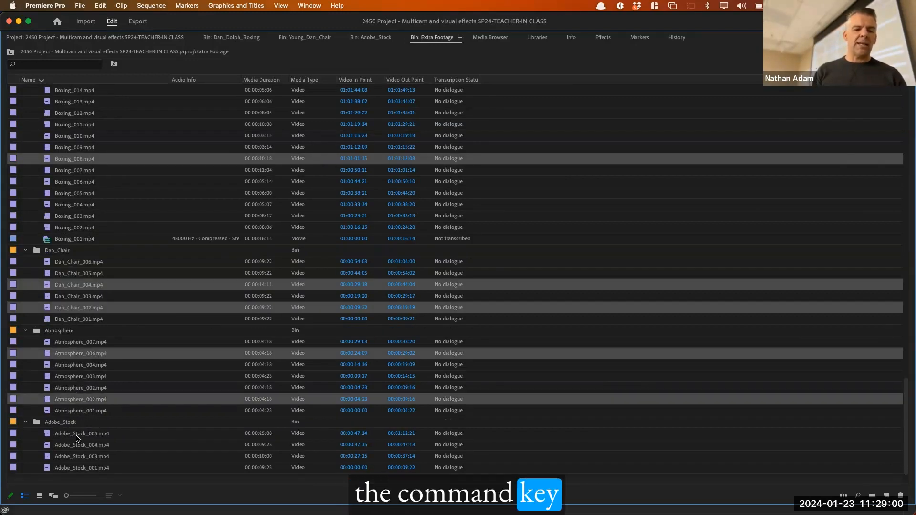
pyautogui.keyDown('super'); pyautogui.click(76, 435); pyautogui.keyUp('super')
pyautogui.keyDown('super'); pyautogui.click(76, 468); pyautogui.keyUp('super')
pyautogui.keyDown('super'); pyautogui.click(70, 181); pyautogui.keyUp('super')
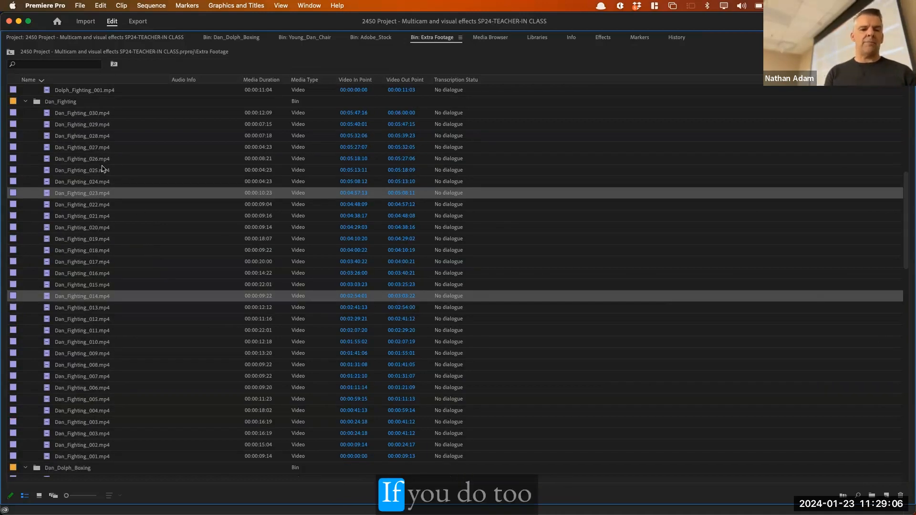
pyautogui.scroll(10, 102, 168)
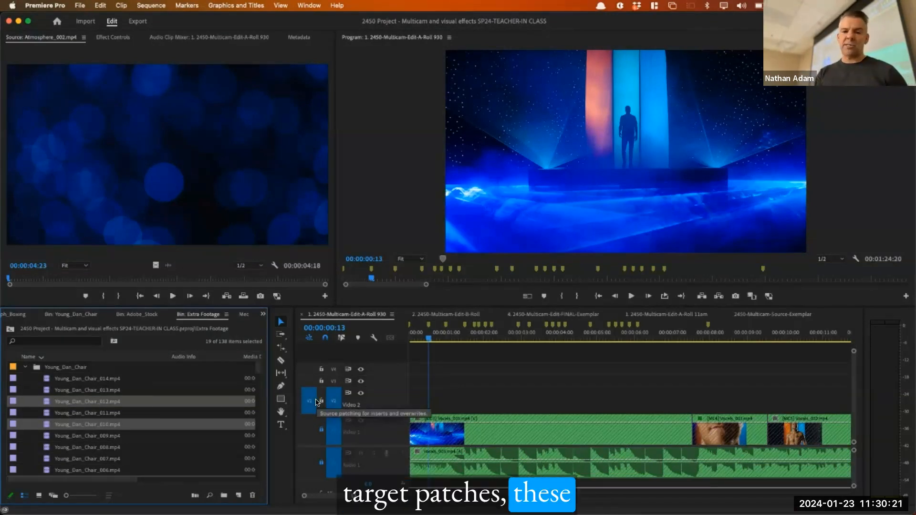
# Test the V1 source patch by switching it off and on and moving it between tracks, ending on V2 with V2 targeted.
pyautogui.click(307, 404)
pyautogui.click(307, 405)
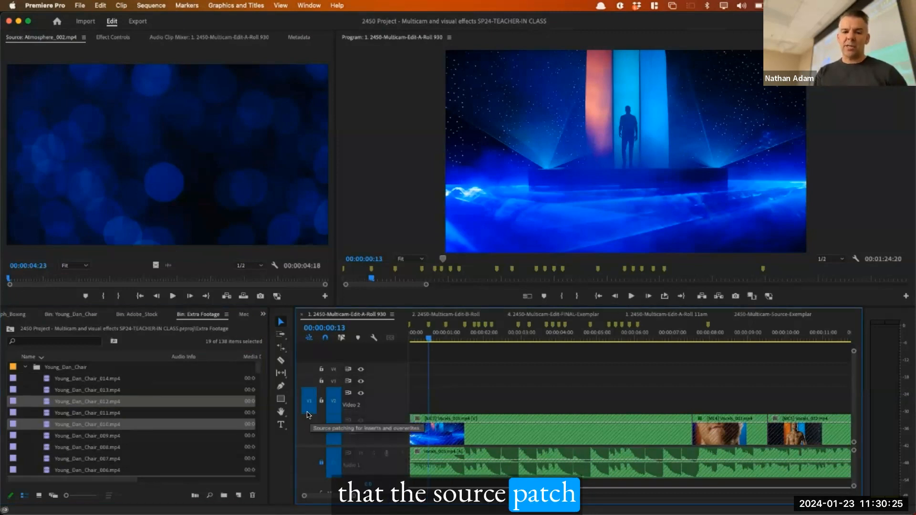
pyautogui.click(311, 429)
pyautogui.click(311, 404)
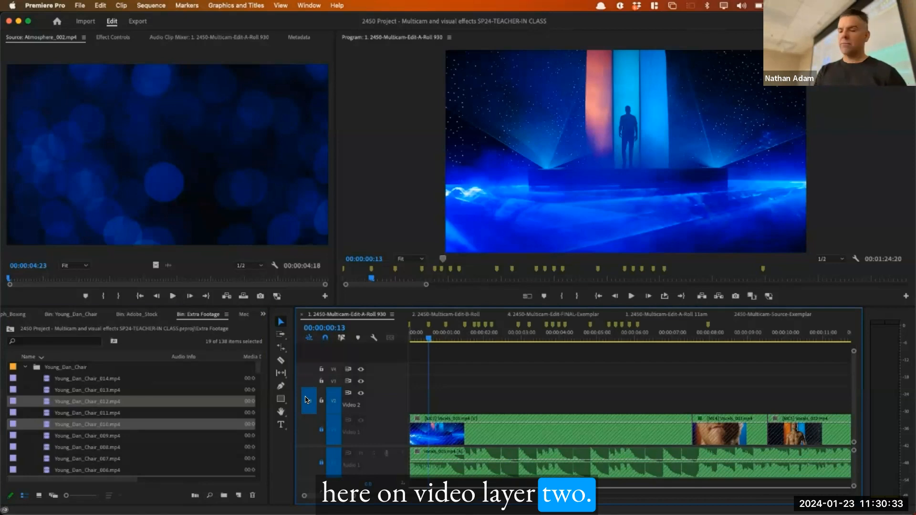
pyautogui.click(336, 402)
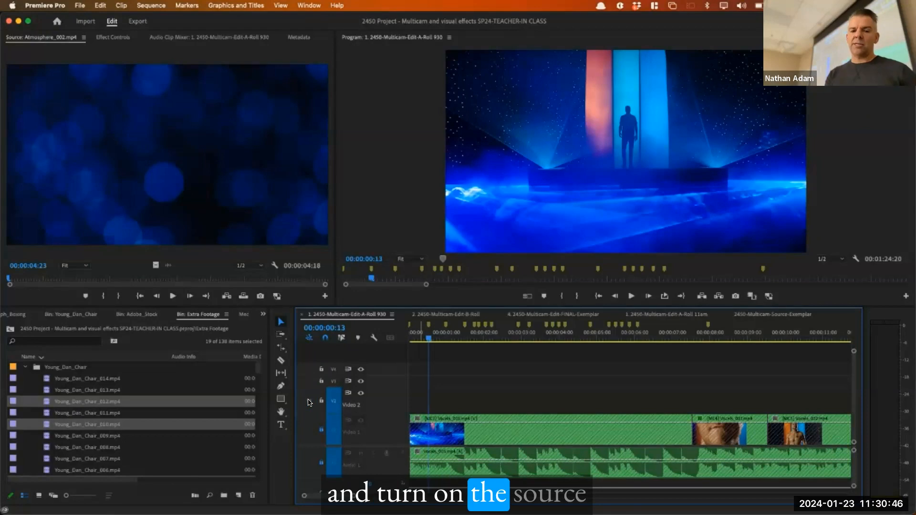
pyautogui.moveTo(309, 401)
pyautogui.mouseDown()
pyautogui.moveTo(309, 369)
pyautogui.moveTo(309, 400)
pyautogui.mouseUp()
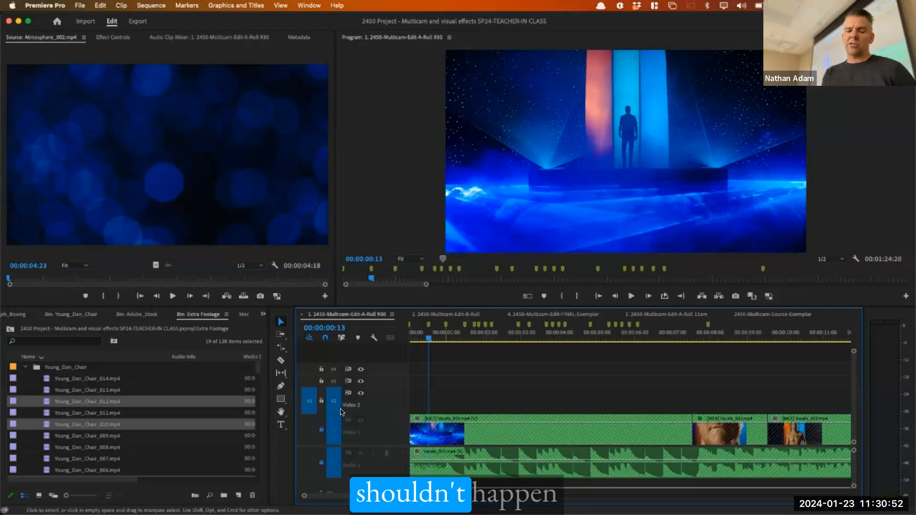
pyautogui.click(310, 402)
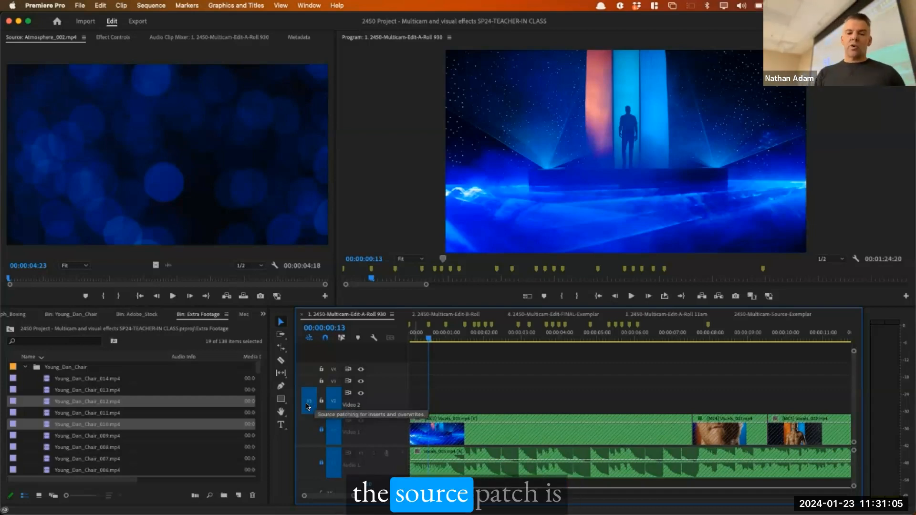
# Try an overwrite edit of Atmosphere_002.mp4 onto track V2 at 00:00:00:13, and undo it.
pyautogui.click(214, 224)
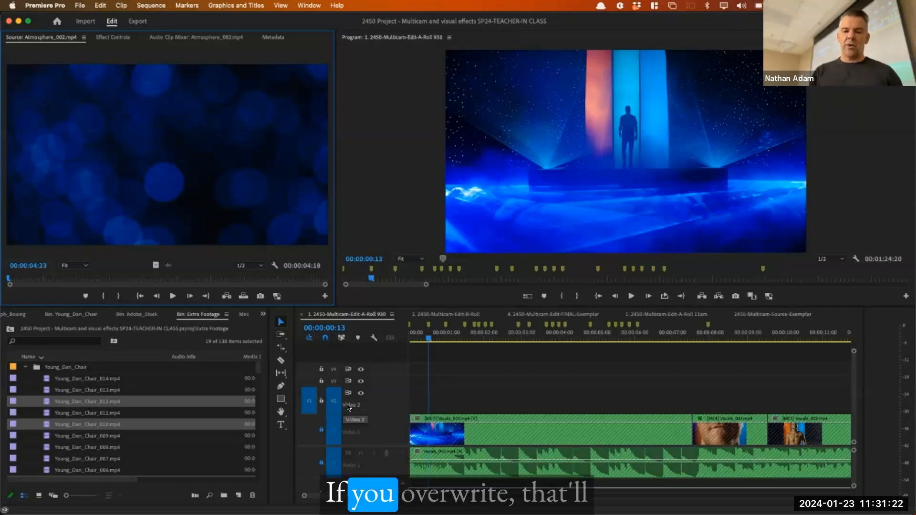
pyautogui.press('.')
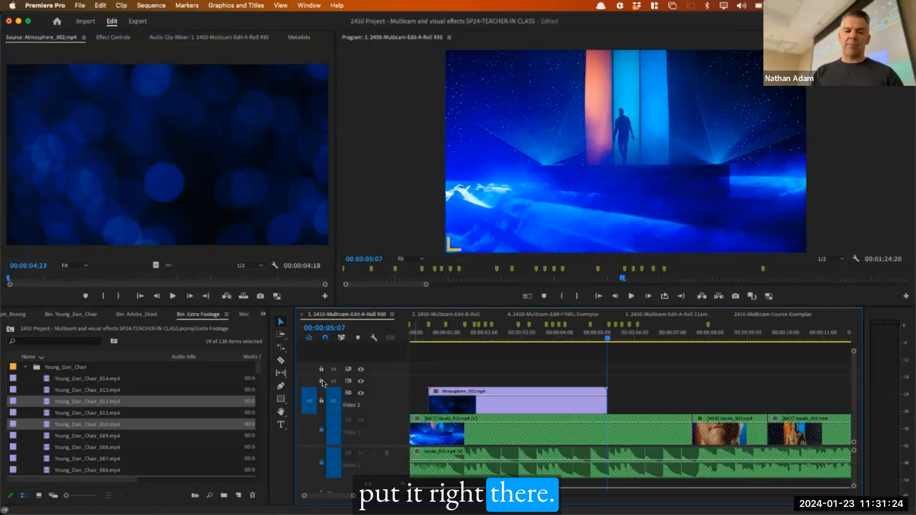
pyautogui.press('super+z')
# Try the same Atmosphere_002.mp4 overwrite with the source patched to V3 and to V4, undoing each edit.
pyautogui.click(307, 380)
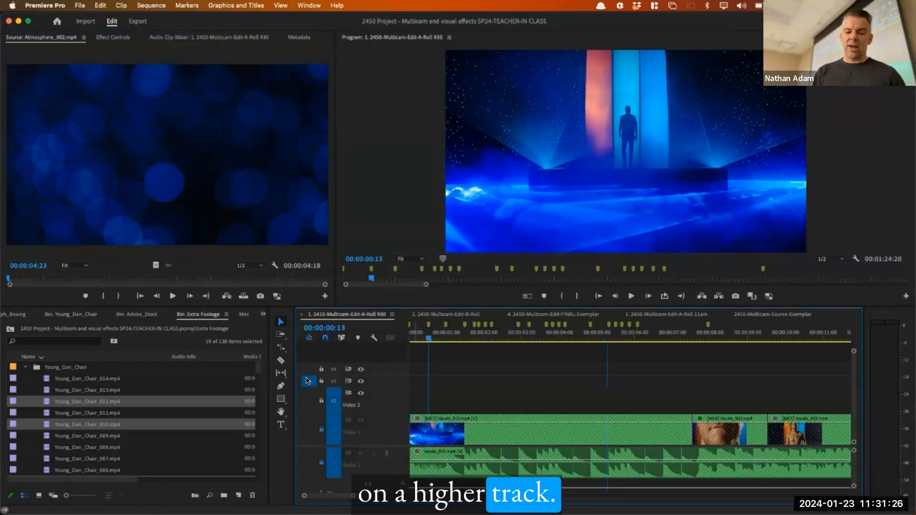
pyautogui.press('.')
pyautogui.press('super+z')
pyautogui.click(308, 369)
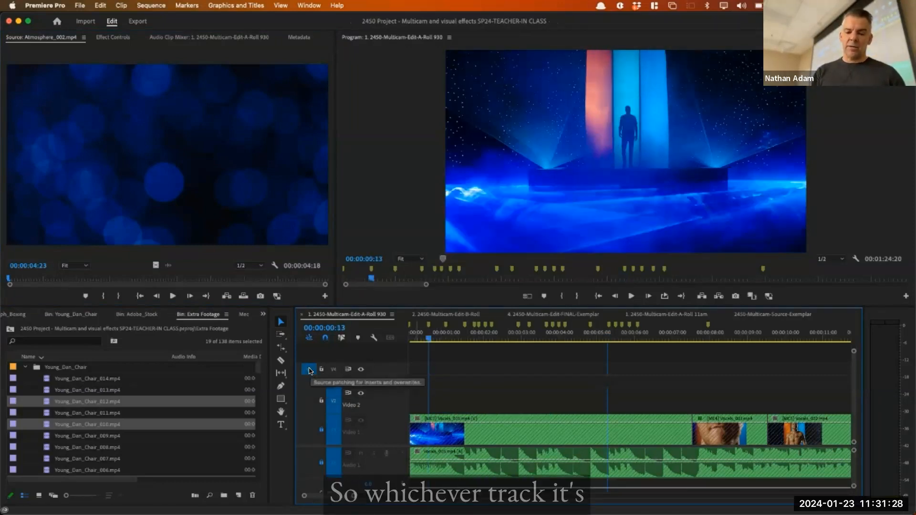
pyautogui.press('.')
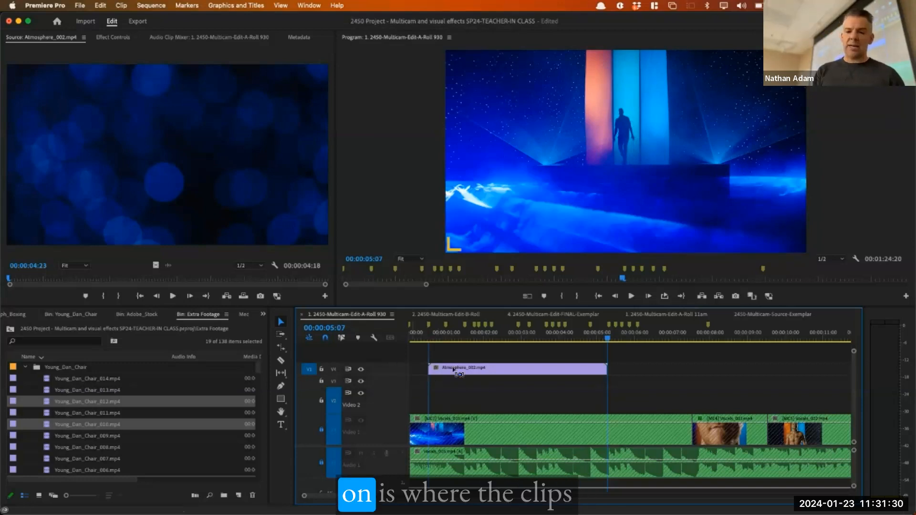
pyautogui.press('super+z')
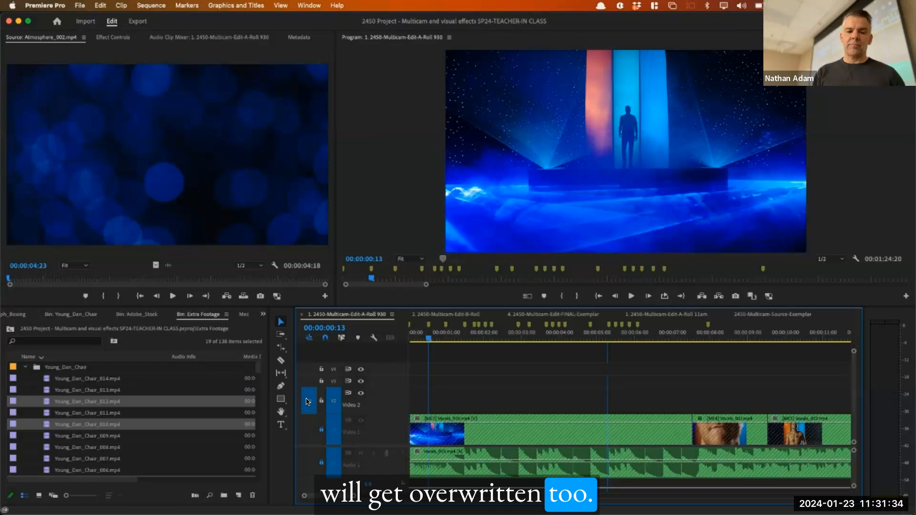
# Patch the source to track V2, keep V2 targeted and move the playhead to 00:00:00:00.
pyautogui.click(308, 402)
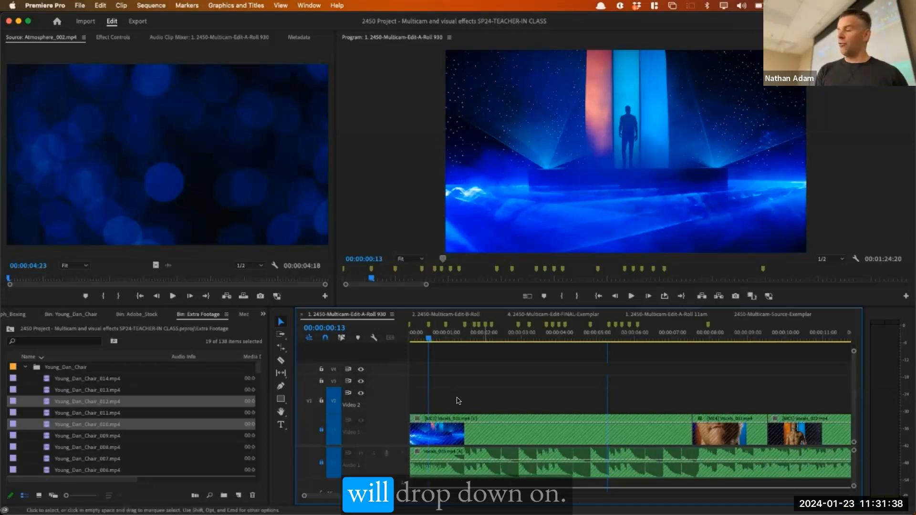
pyautogui.click(306, 401)
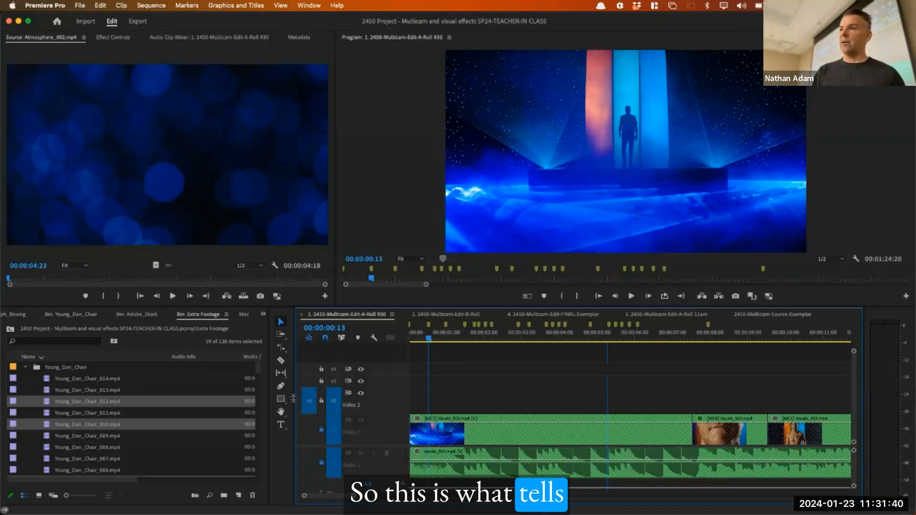
pyautogui.click(335, 402)
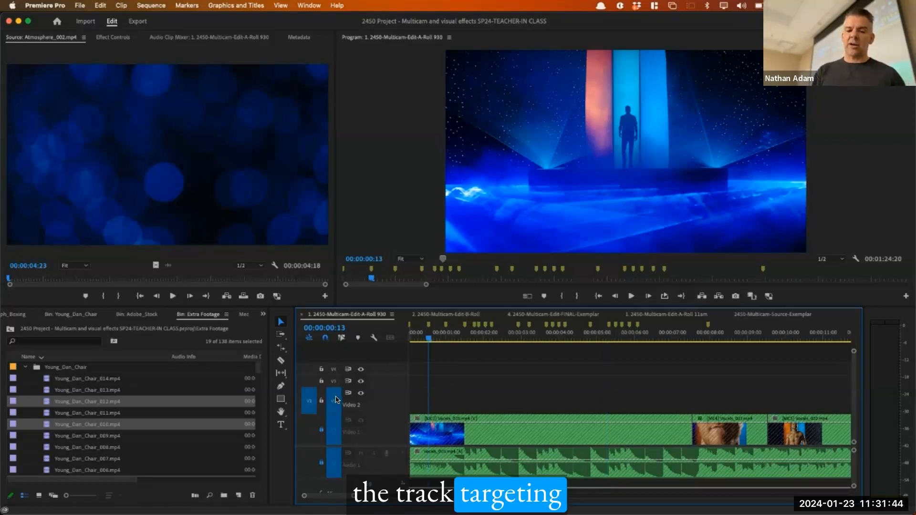
pyautogui.press('Home')
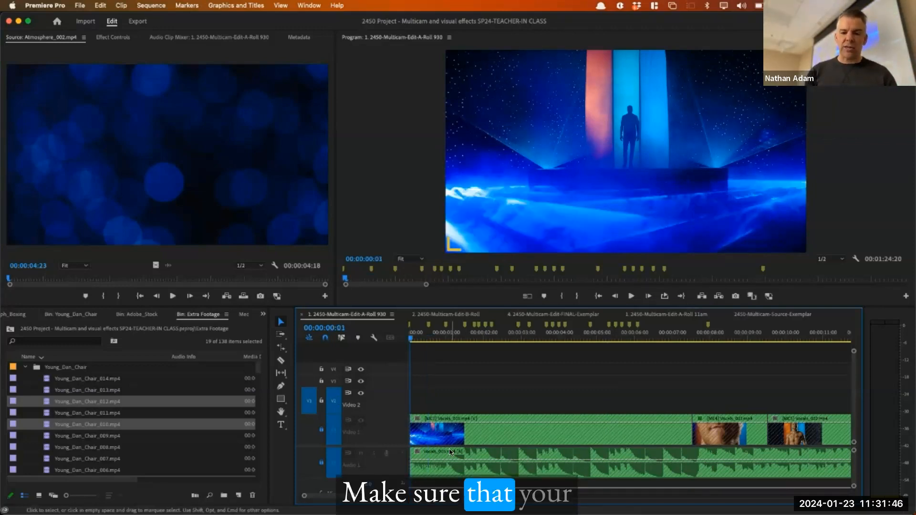
pyautogui.moveTo(412, 338); pyautogui.dragTo(377, 337)
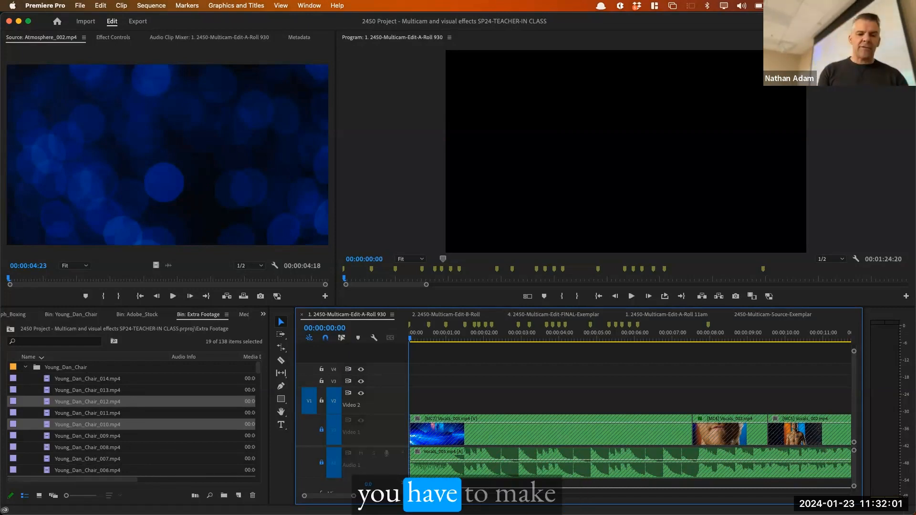
# Start Automate to Sequence for the selected Extra Footage clips with Ordering set to Selection Order.
pyautogui.click(200, 318)
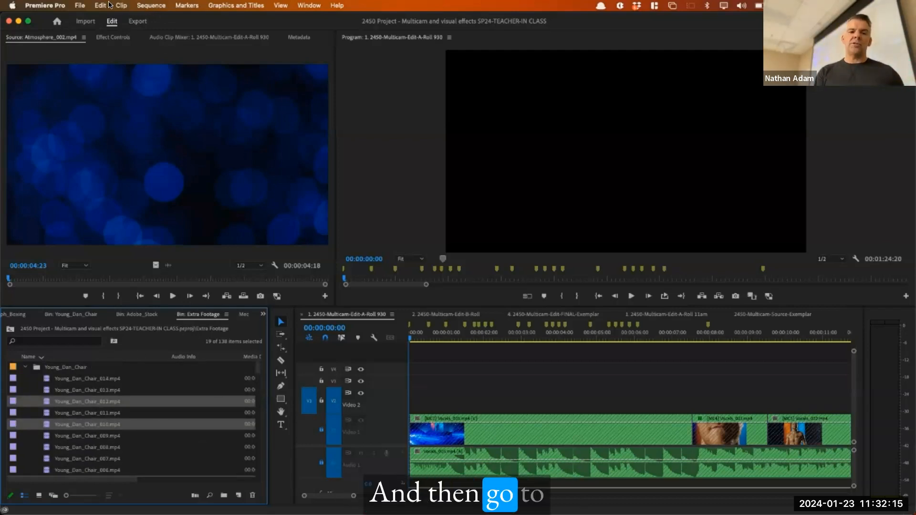
pyautogui.click(110, 5)
pyautogui.moveTo(116, 5)
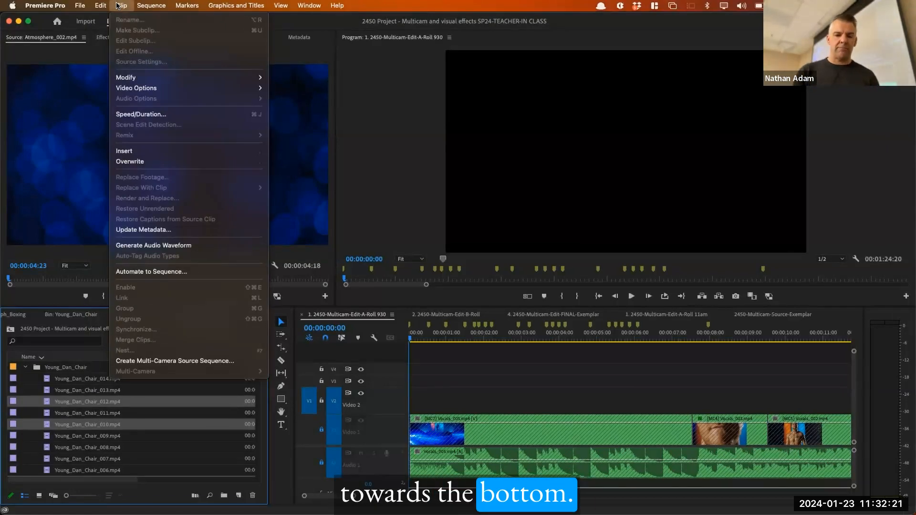
pyautogui.click(160, 271)
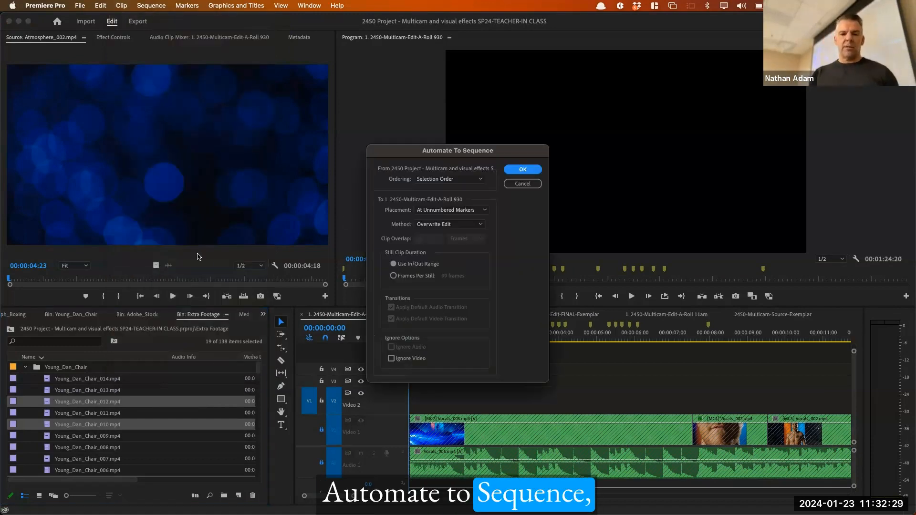
pyautogui.click(472, 181)
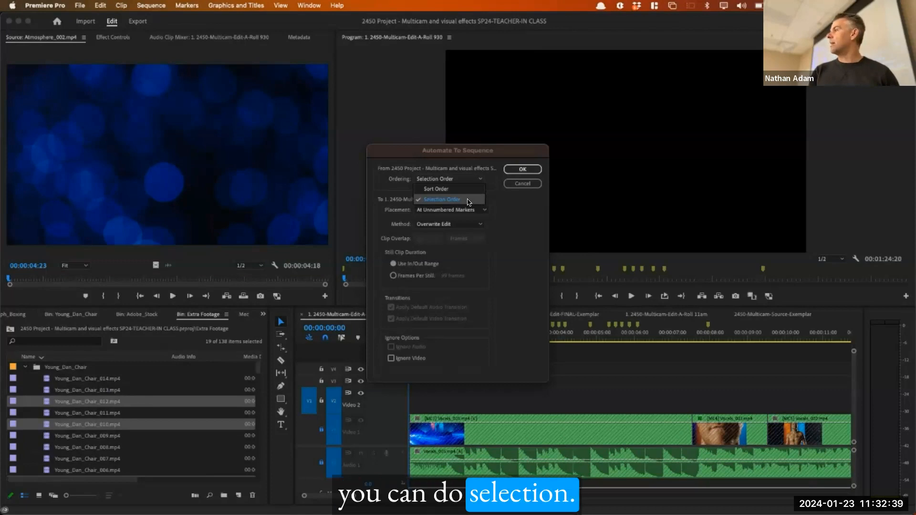
pyautogui.click(468, 202)
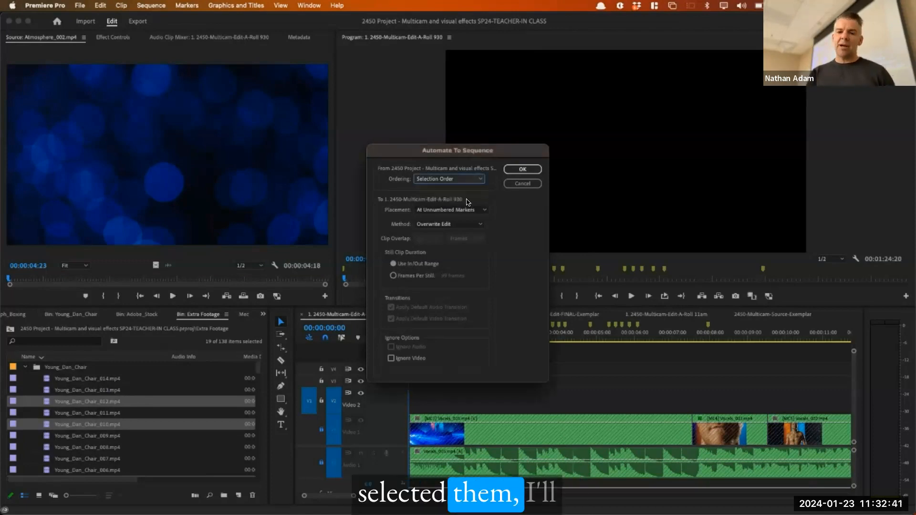
# Automate the selected footage clips to the sequence in selection order, placed at unnumbered markers with Overwrite Edit, and play the result.
pyautogui.click(431, 210)
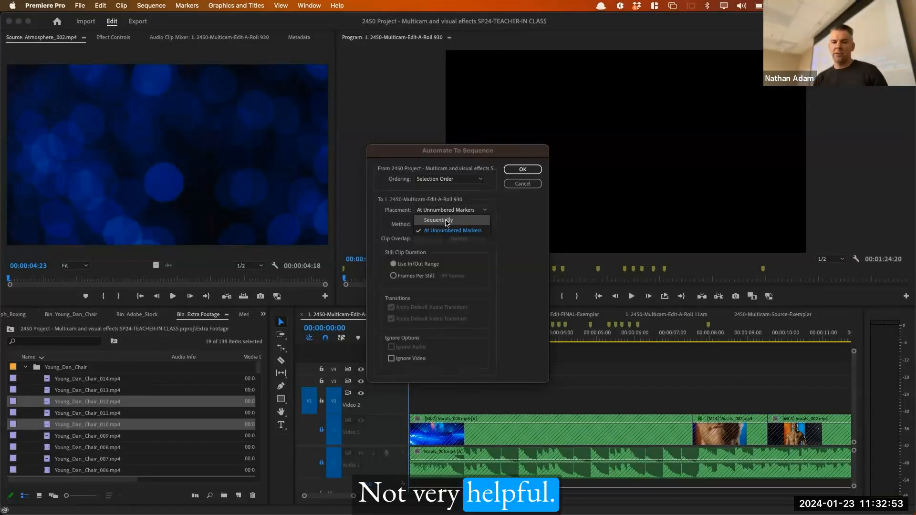
pyautogui.click(447, 230)
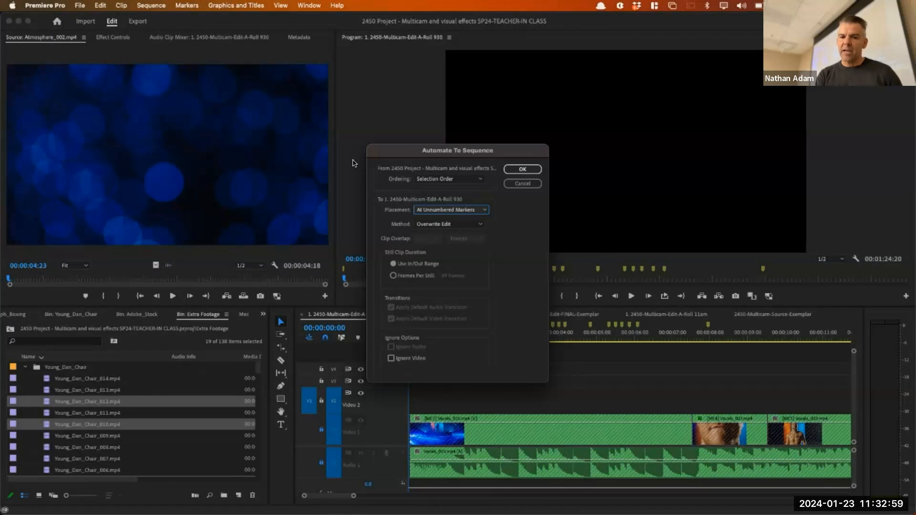
pyautogui.moveTo(477, 152); pyautogui.dragTo(346, 68)
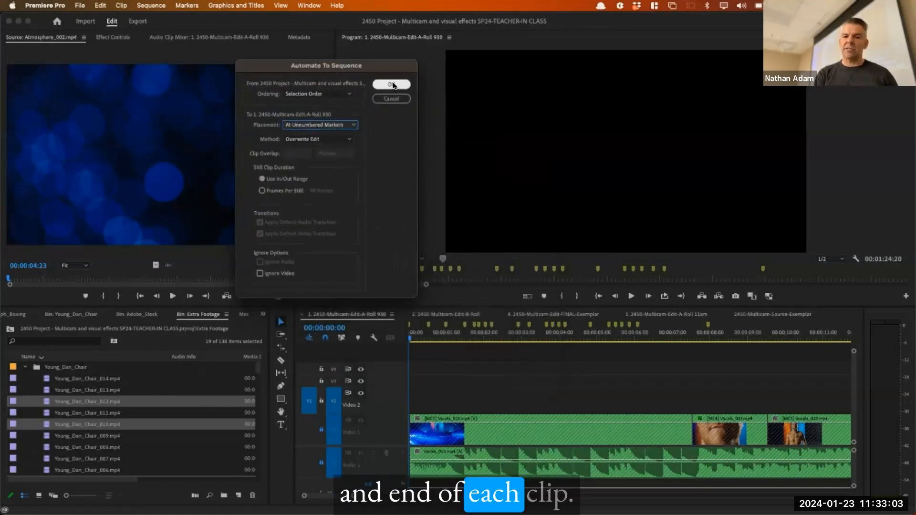
pyautogui.click(391, 84)
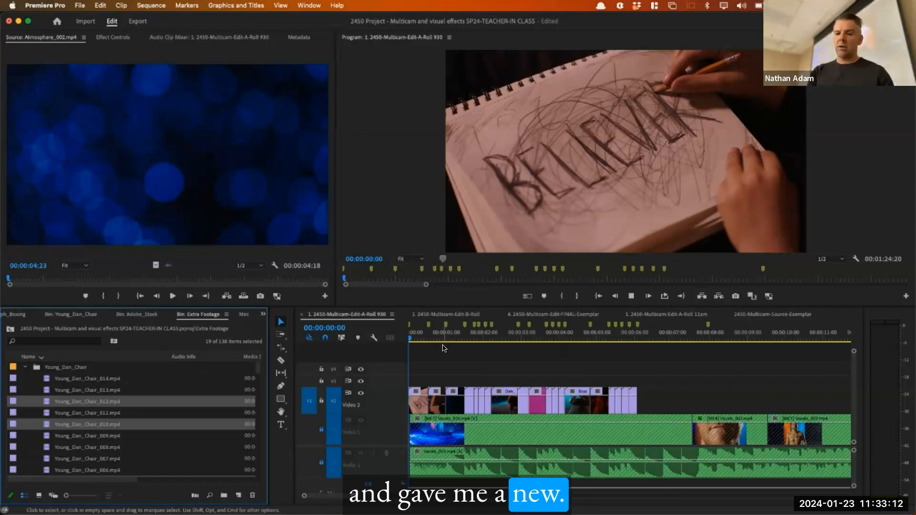
pyautogui.press('space')
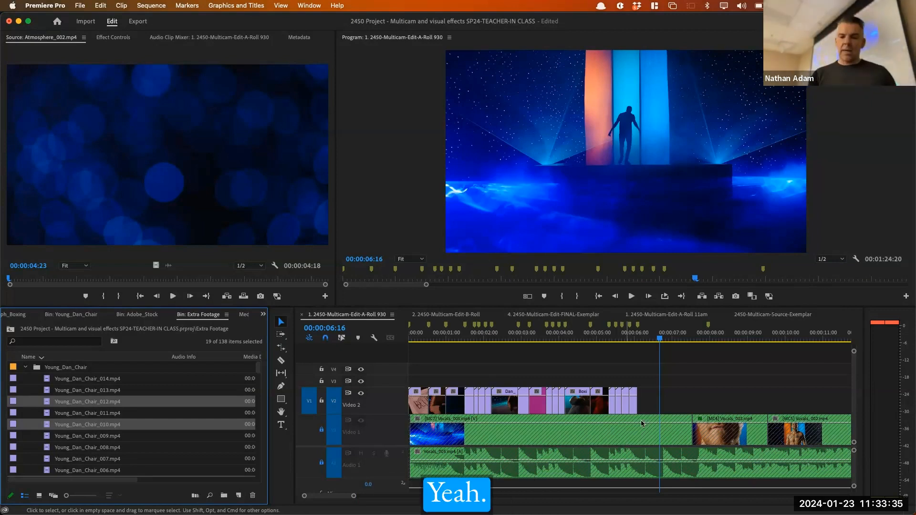
# Paste a group of copied clips after the last Video 2 clip and delete the pasted clips.
pyautogui.click(596, 399)
pyautogui.press('Up')
pyautogui.press('super+v')
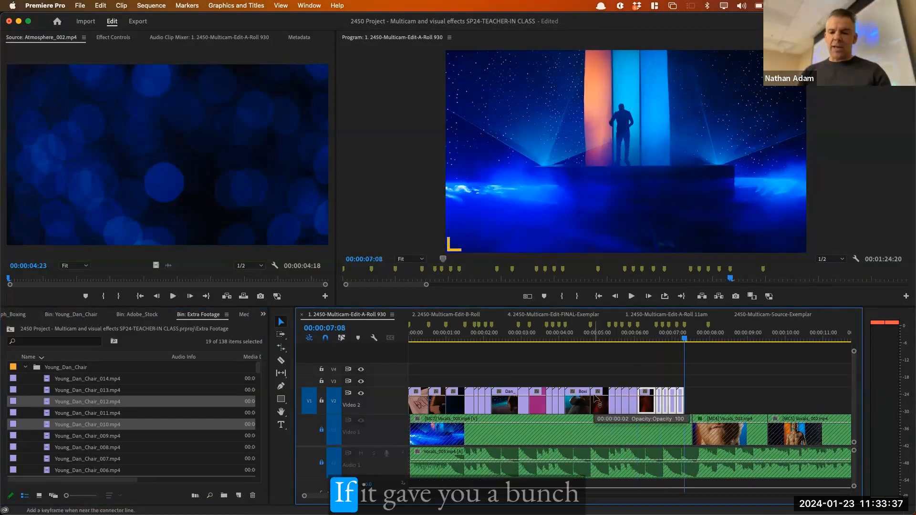
pyautogui.moveTo(758, 368); pyautogui.dragTo(642, 407)
pyautogui.press('Delete')
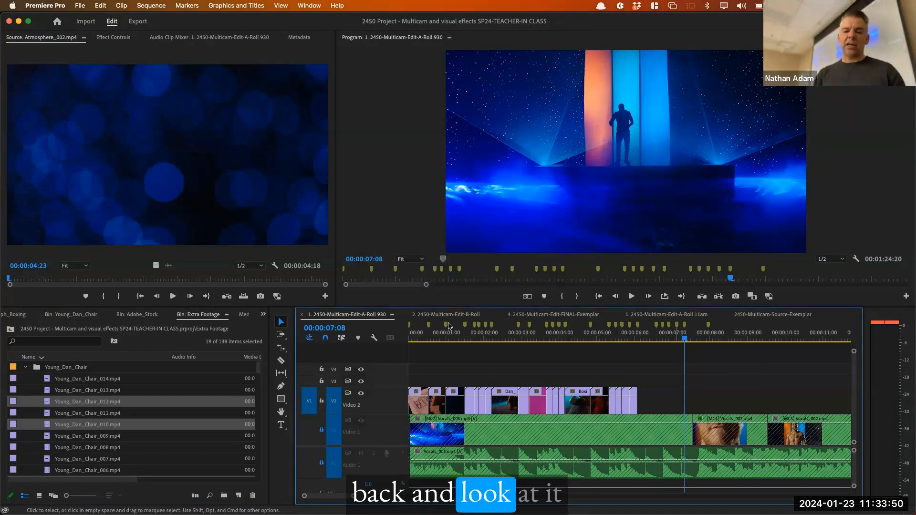
# Save the project with the playhead at the start of the second Video 2 clip, 00:00:00:13.
pyautogui.click(429, 337)
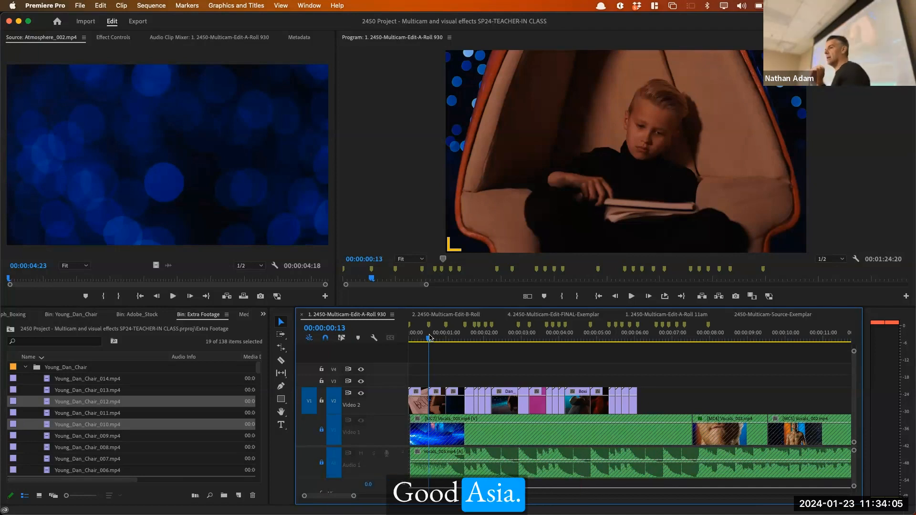
pyautogui.press('super+s')
pyautogui.press('=')
pyautogui.press('=')
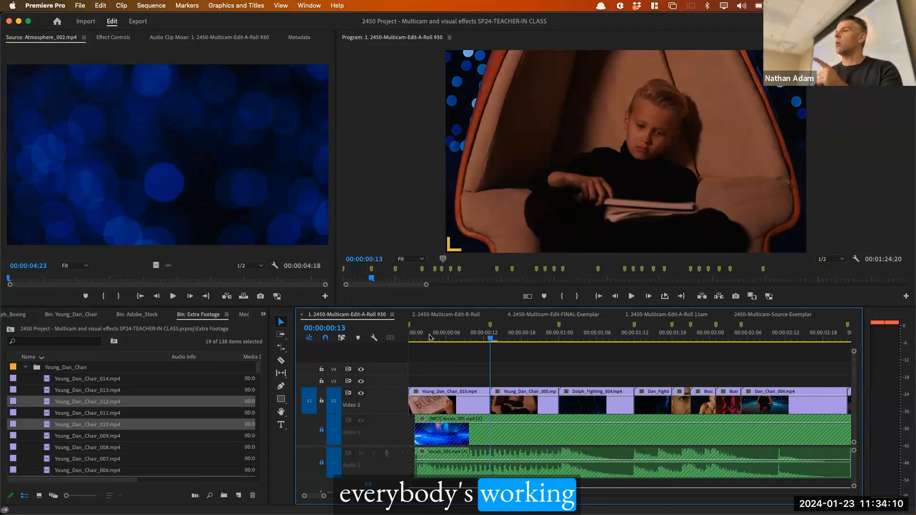
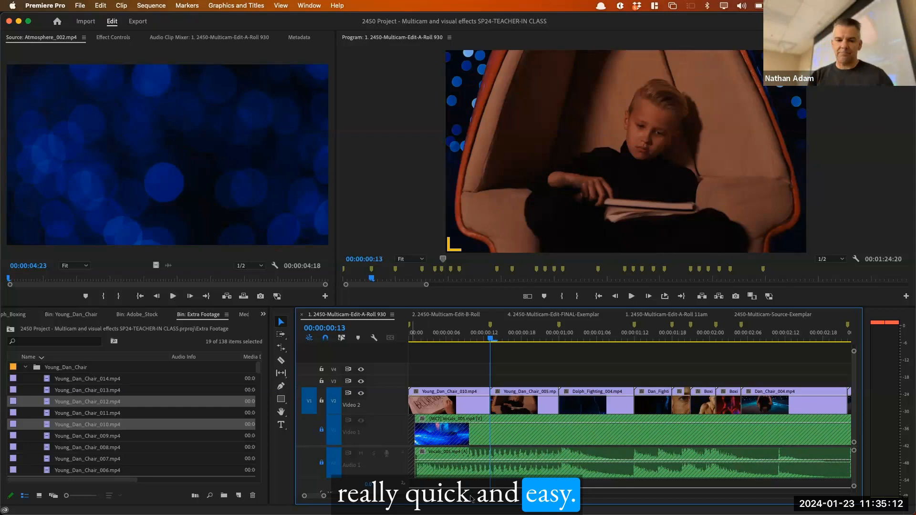
# Review the opening shot and load Adobe_Stock_004.mp4 from the Extra Footage bin's Adobe_Stock folder into the Source Monitor.
pyautogui.click(442, 340)
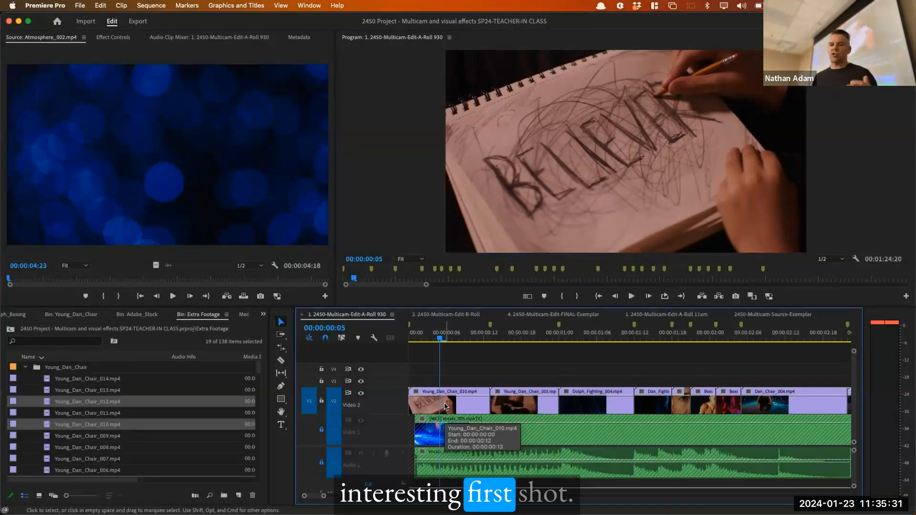
pyautogui.press('Up')
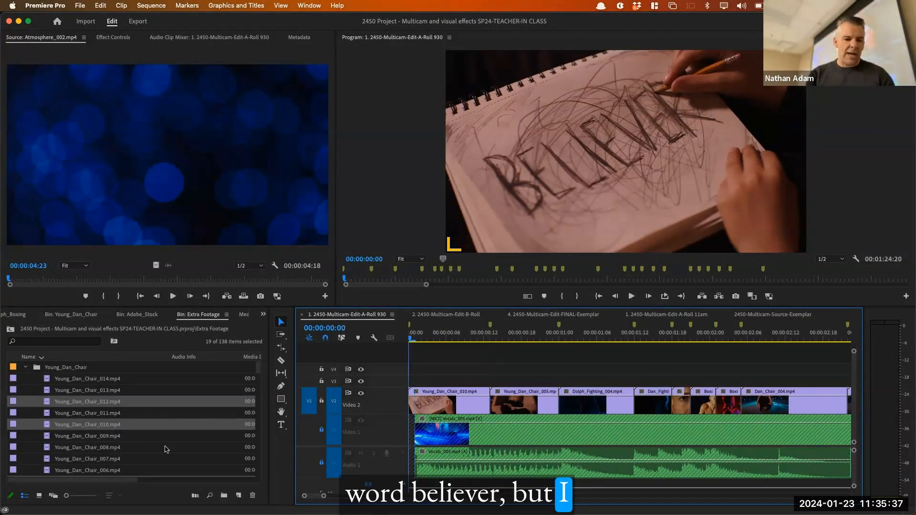
pyautogui.press('`')
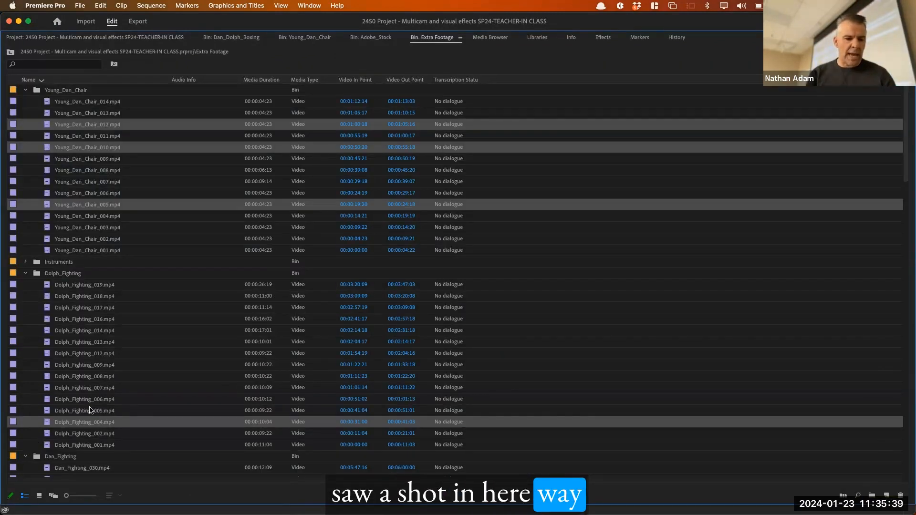
pyautogui.scroll(-10, 110, 370)
pyautogui.scroll(-3, 110, 370)
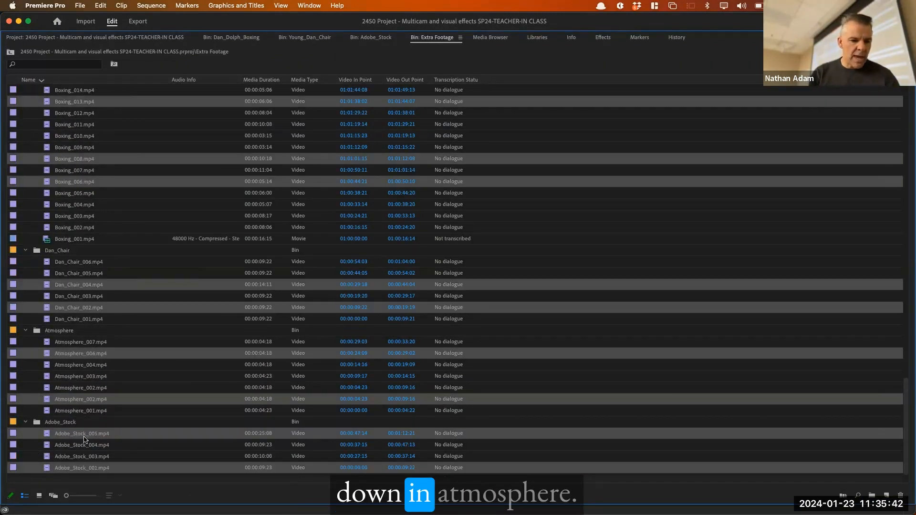
pyautogui.click(79, 434)
pyautogui.click(62, 434)
pyautogui.press('Escape')
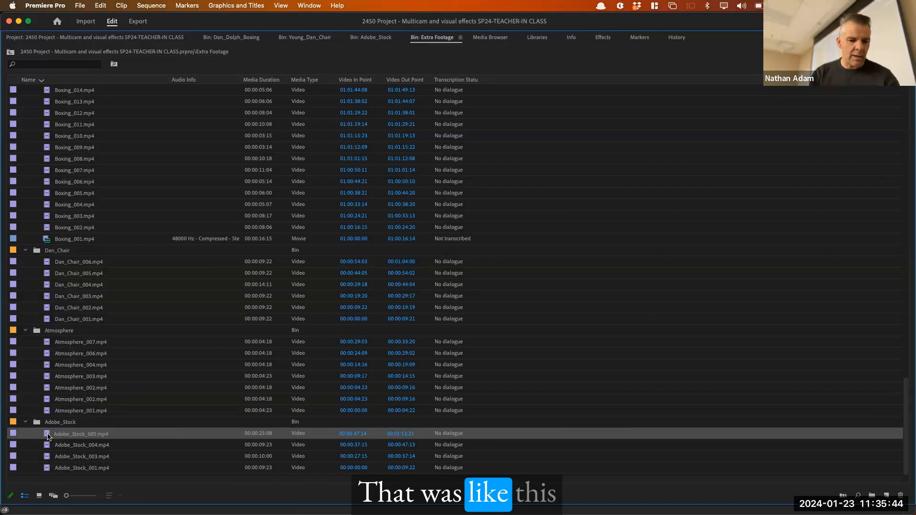
pyautogui.press('`')
pyautogui.doubleClick(46, 448)
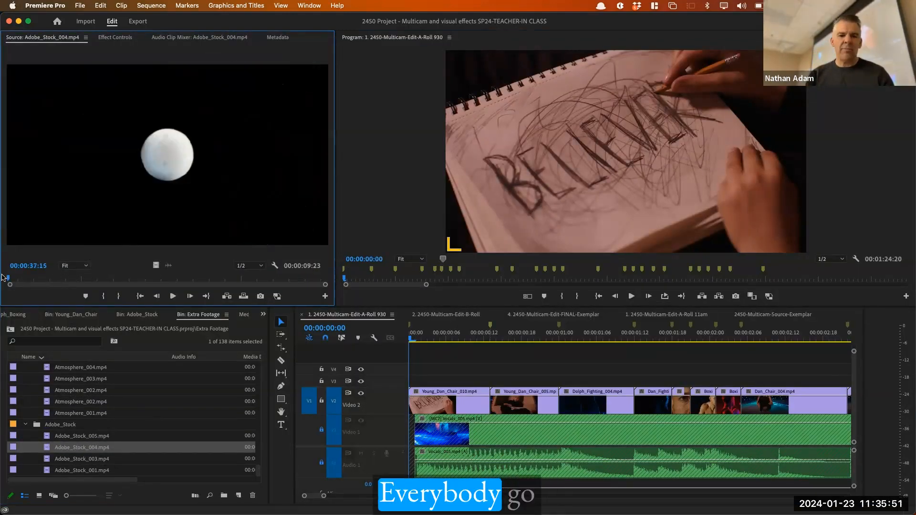
pyautogui.moveTo(2, 276)
pyautogui.mouseDown()
pyautogui.moveTo(88, 276)
pyautogui.moveTo(2, 278)
pyautogui.moveTo(32, 286)
pyautogui.moveTo(3, 289)
pyautogui.mouseUp()
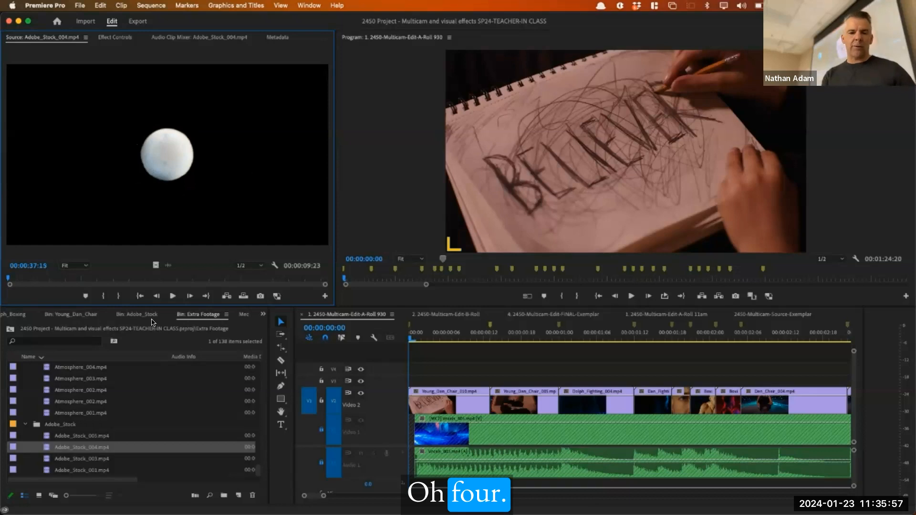
# Select the first Video 2 clip, Young_Dan_Chair_010.mp4, with the playhead over it and mark in and out points around it.
pyautogui.click(401, 340)
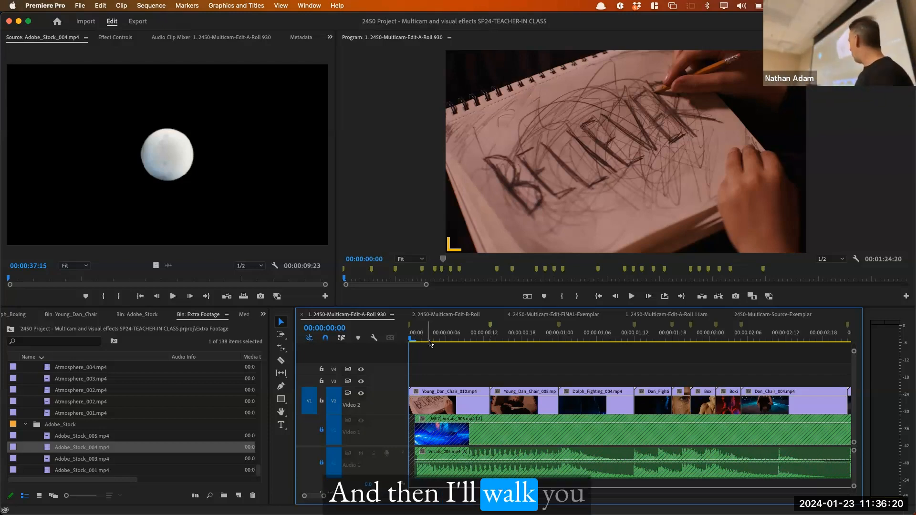
pyautogui.click(444, 334)
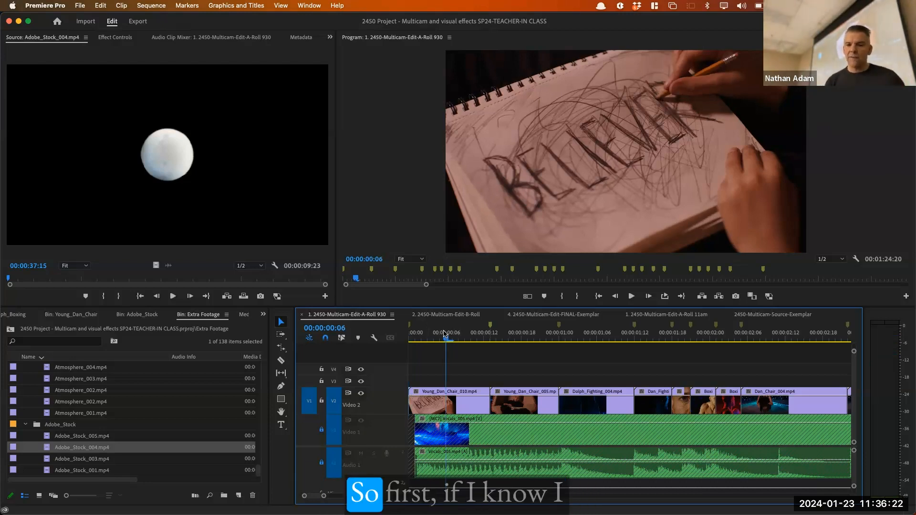
pyautogui.click(448, 401)
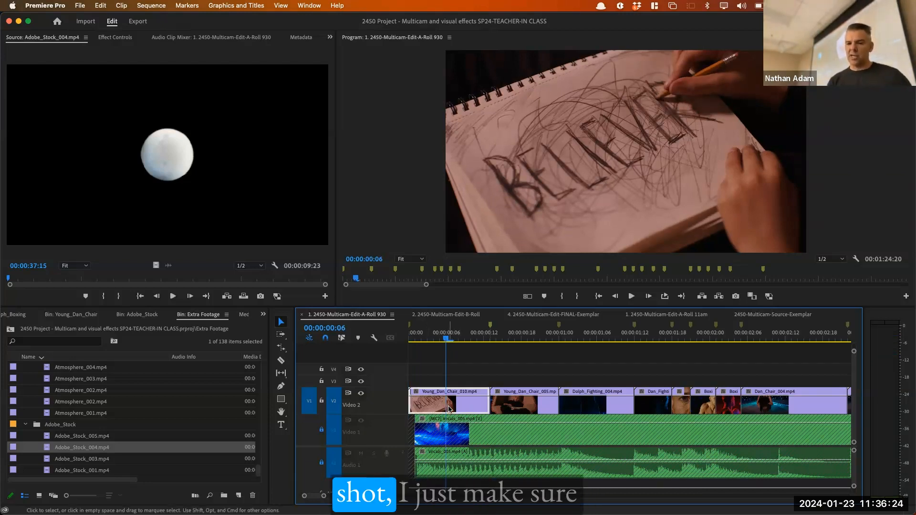
pyautogui.moveTo(444, 340); pyautogui.dragTo(435, 339)
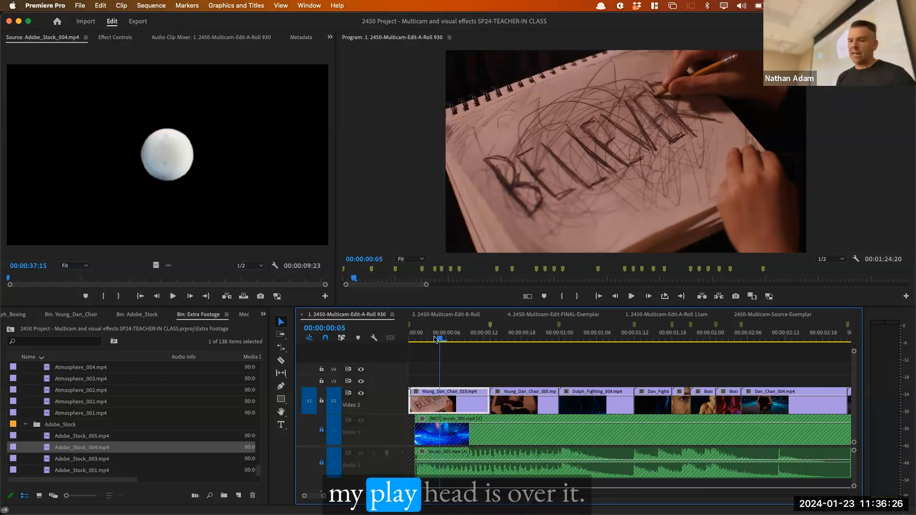
pyautogui.click(145, 5)
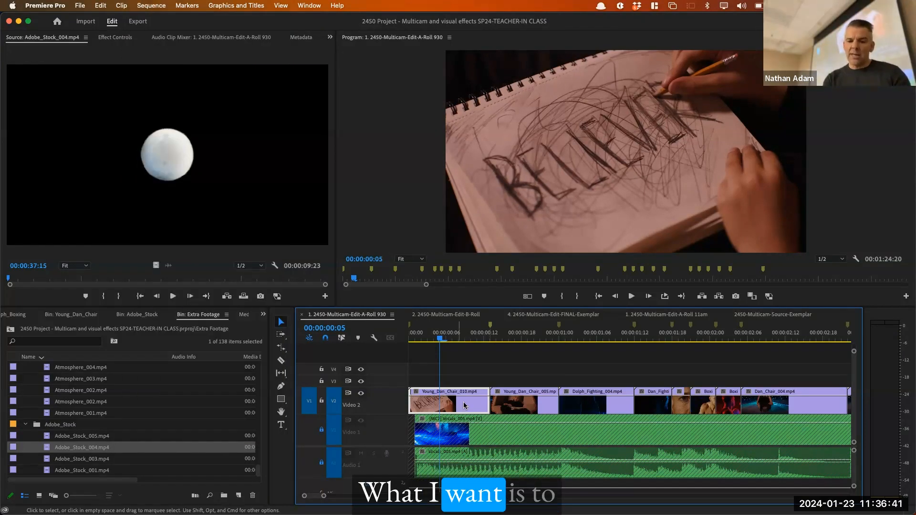
pyautogui.press('x')
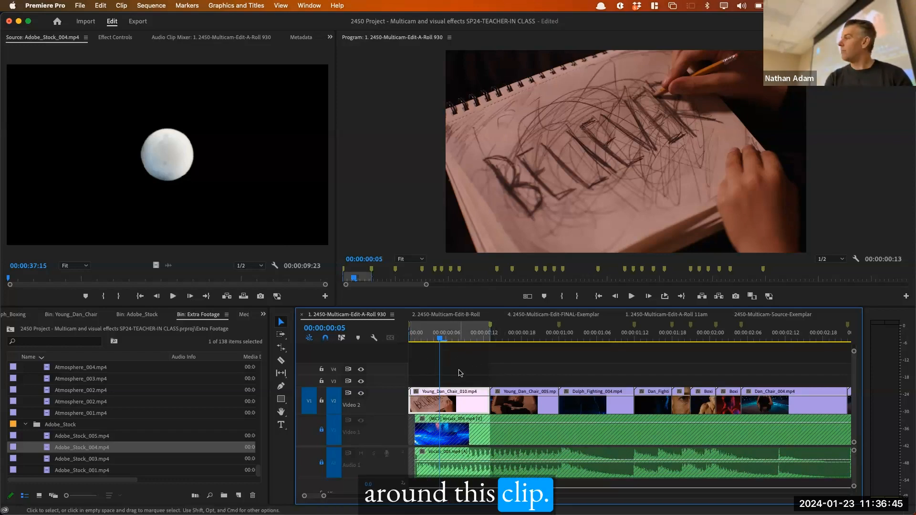
pyautogui.hotkey('alt', 'x')
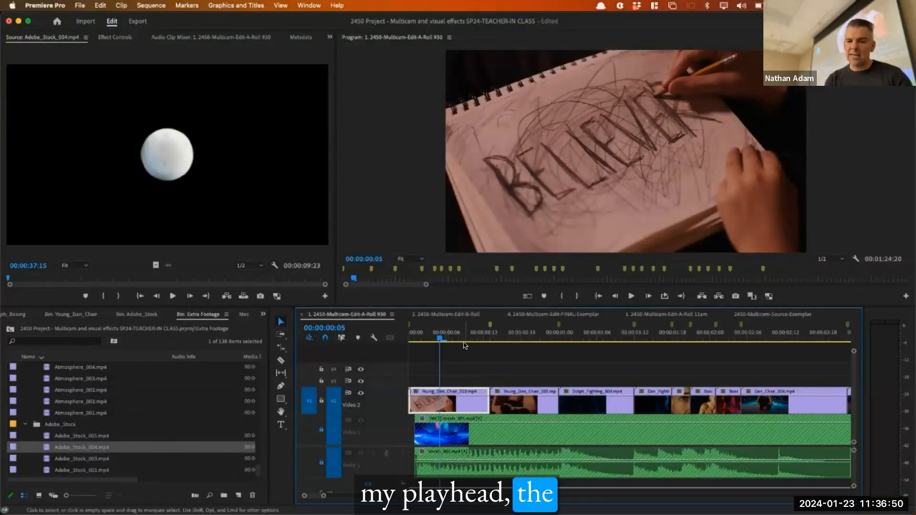
pyautogui.press('x')
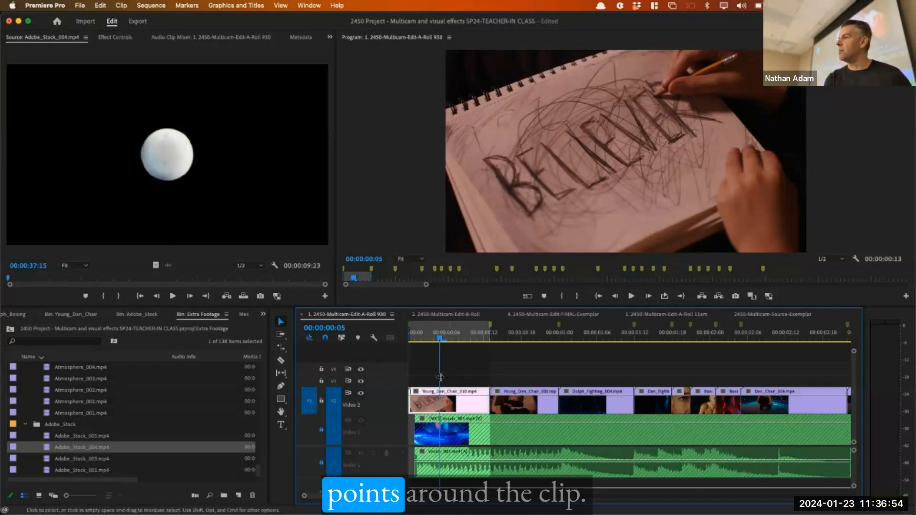
# Overwrite the marked range on Video 2 with Adobe_Stock_004.mp4 and play back the opening shots.
pyautogui.doubleClick(46, 448)
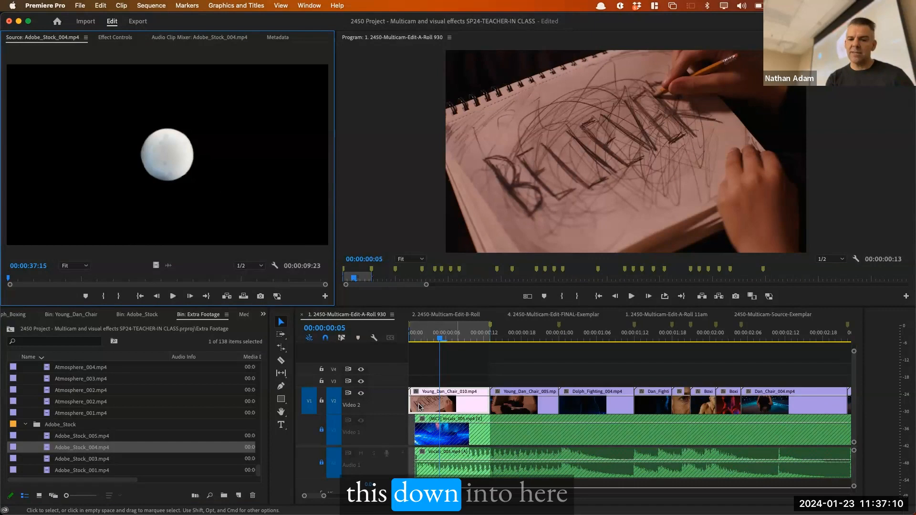
pyautogui.press('.')
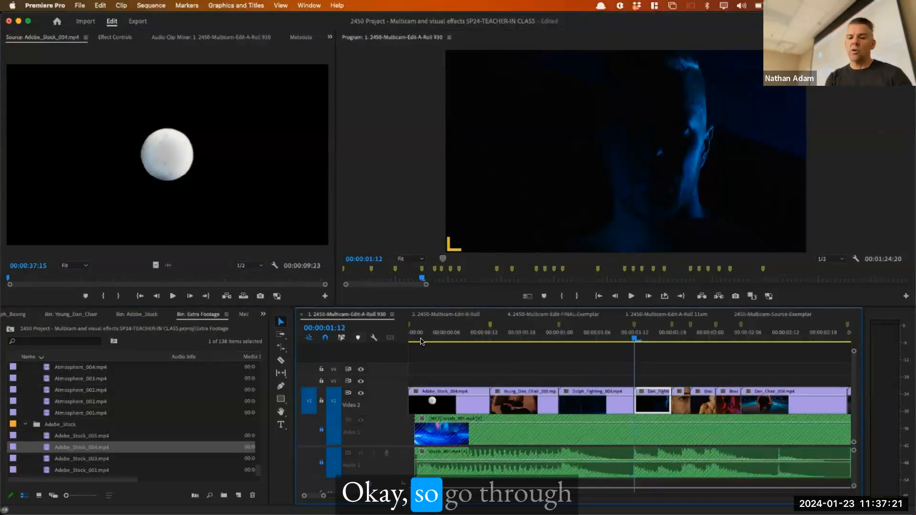
pyautogui.click(434, 334)
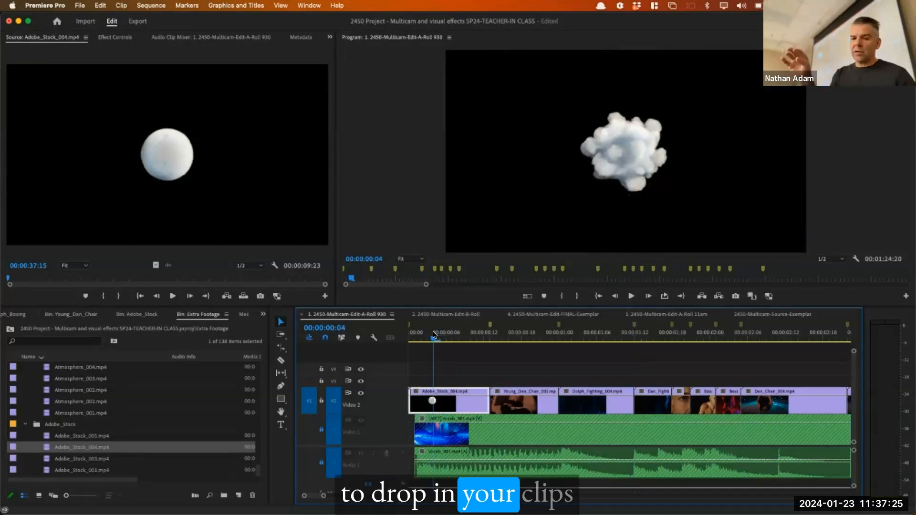
pyautogui.click(515, 337)
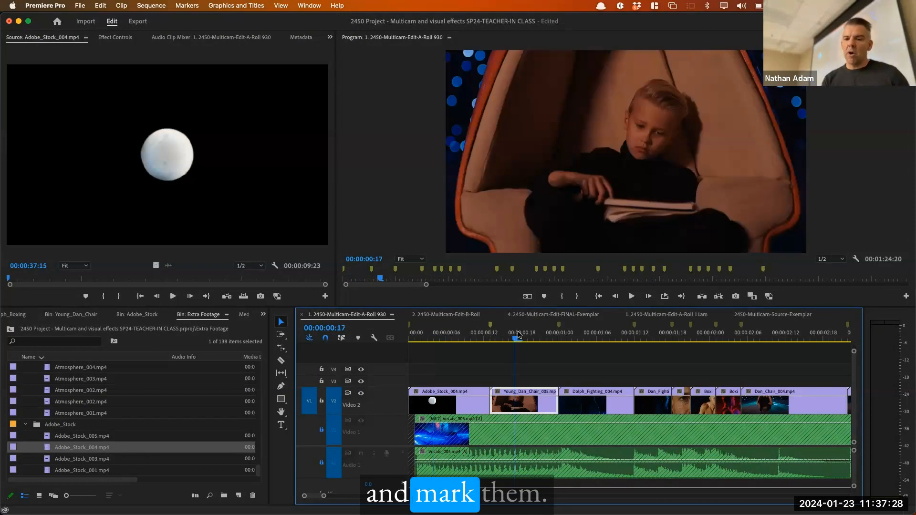
pyautogui.click(451, 329)
pyautogui.press('space')
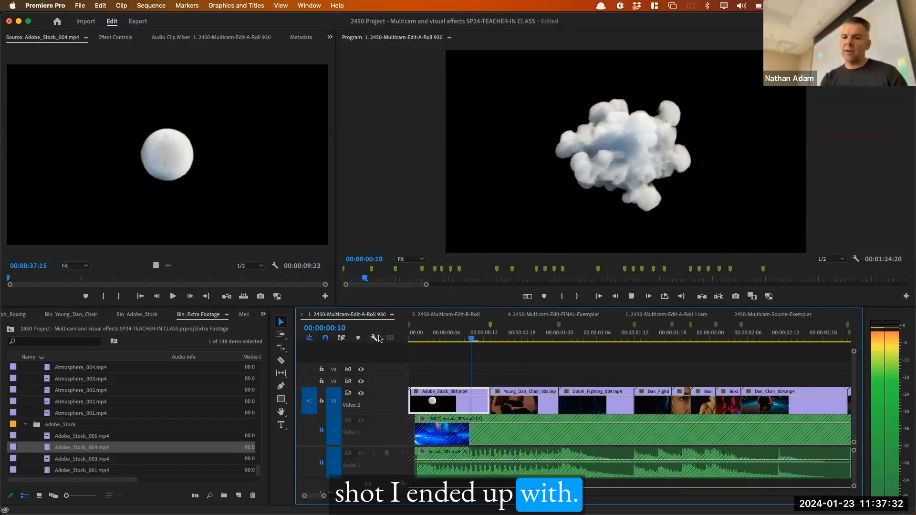
pyautogui.press('space')
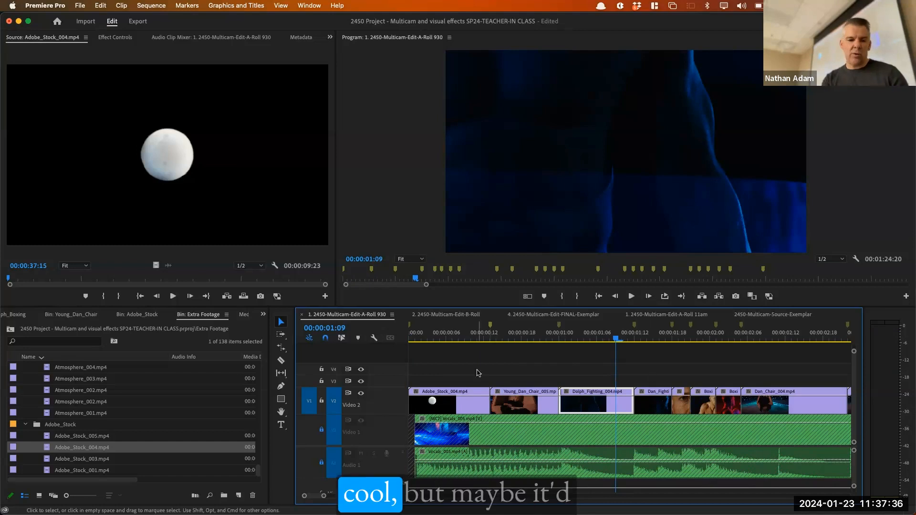
# Check the second and third Video 2 shots and open Extra Footage's Dan_Chair bin in an enlarged thumbnail view.
pyautogui.click(528, 332)
pyautogui.click(590, 332)
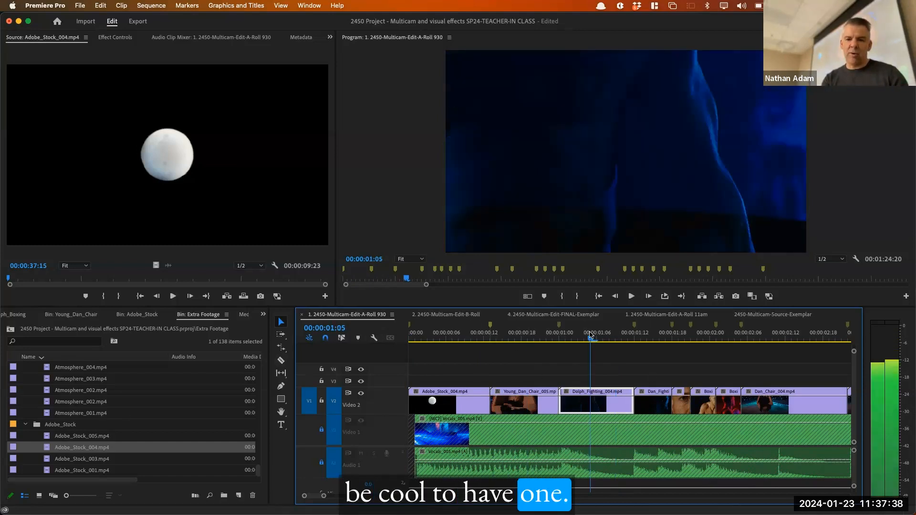
pyautogui.click(515, 330)
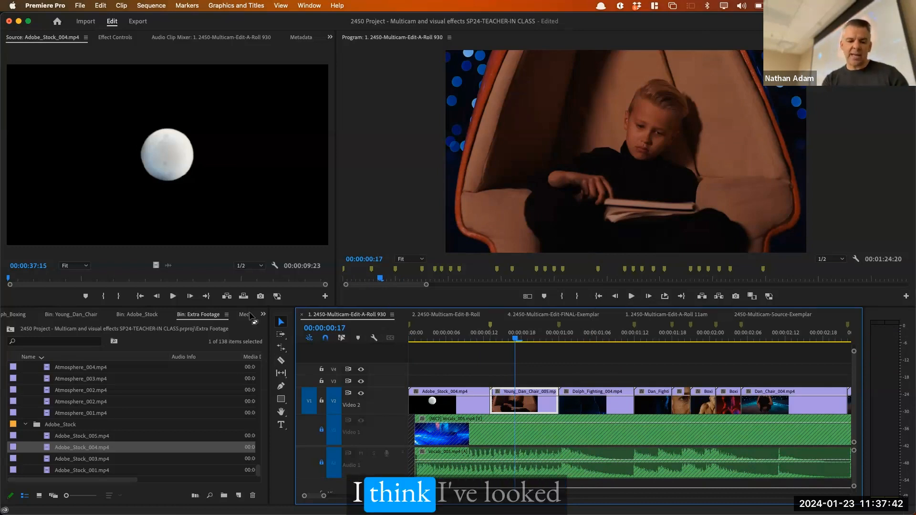
pyautogui.press('`')
pyautogui.scroll(20, 71, 97)
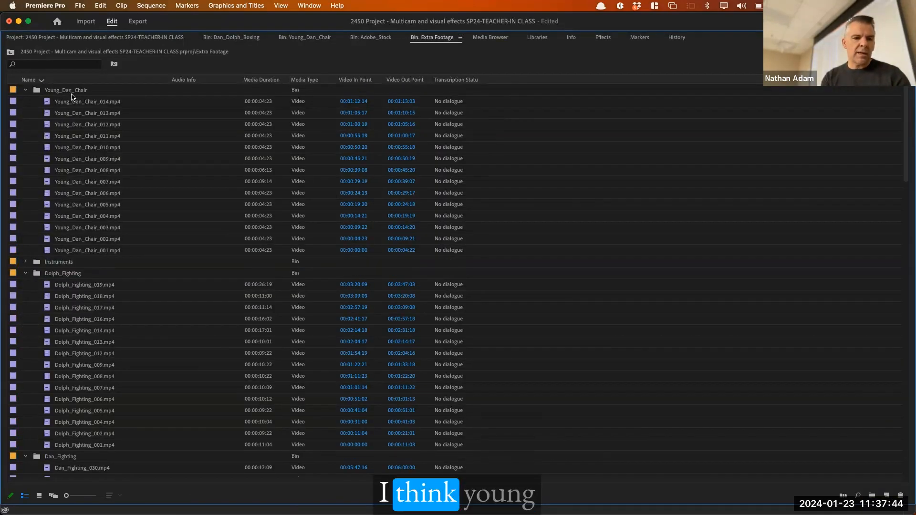
pyautogui.scroll(-12, 58, 294)
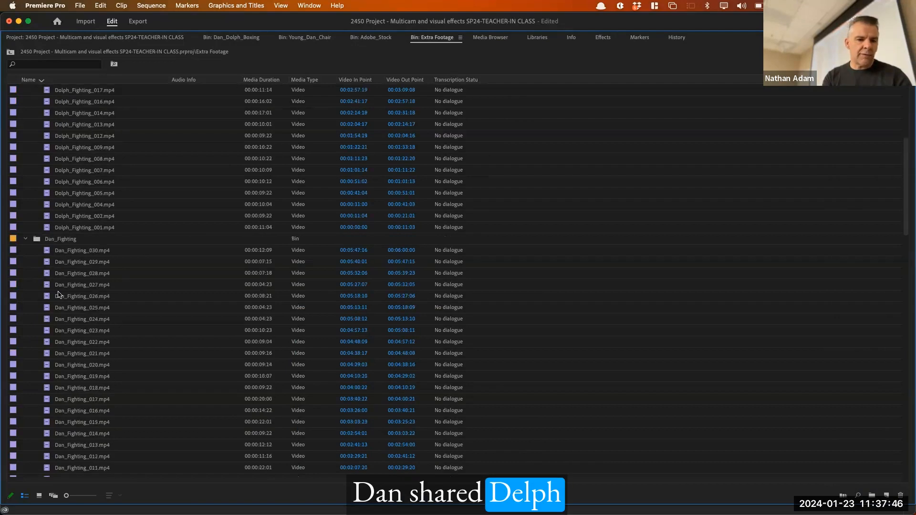
pyautogui.scroll(-10, 58, 294)
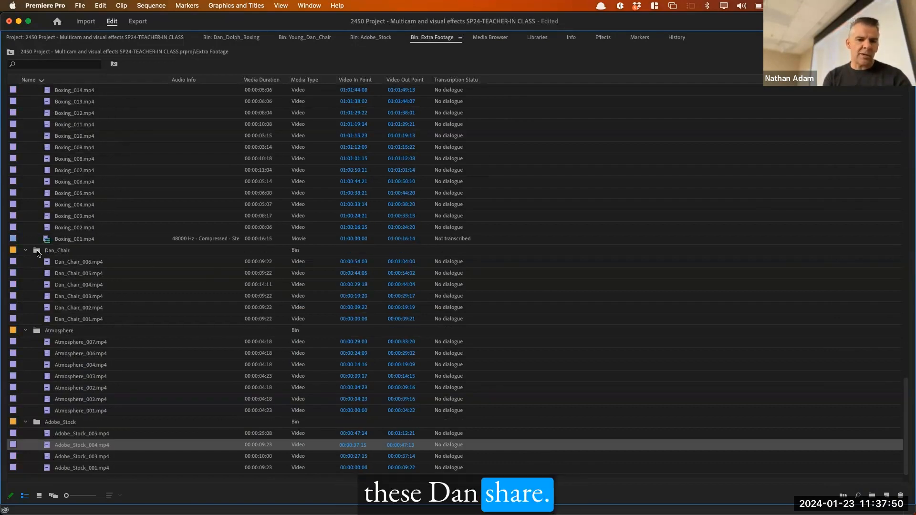
pyautogui.click(37, 254)
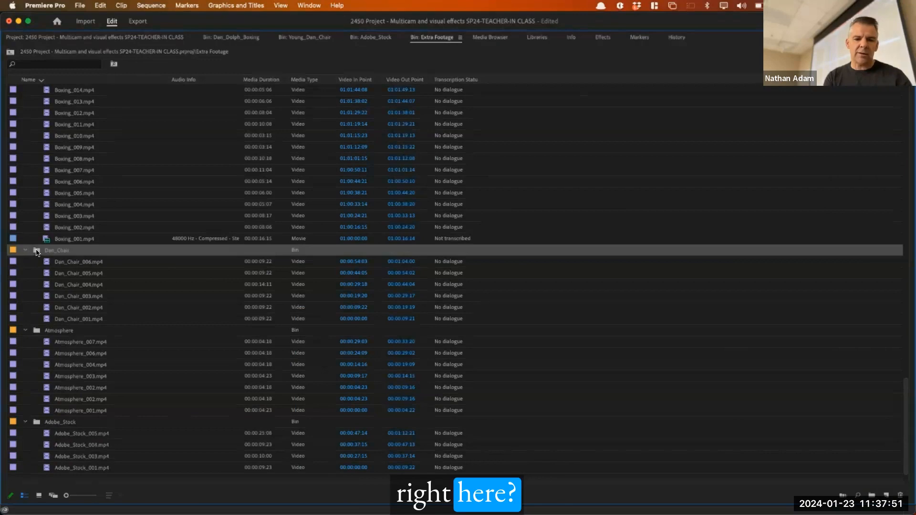
pyautogui.click(38, 496)
# Preview Dan_Chair_001.mp4 and load the close-up Dan_Chair_006.mp4 into the Source Monitor.
pyautogui.doubleClick(538, 99)
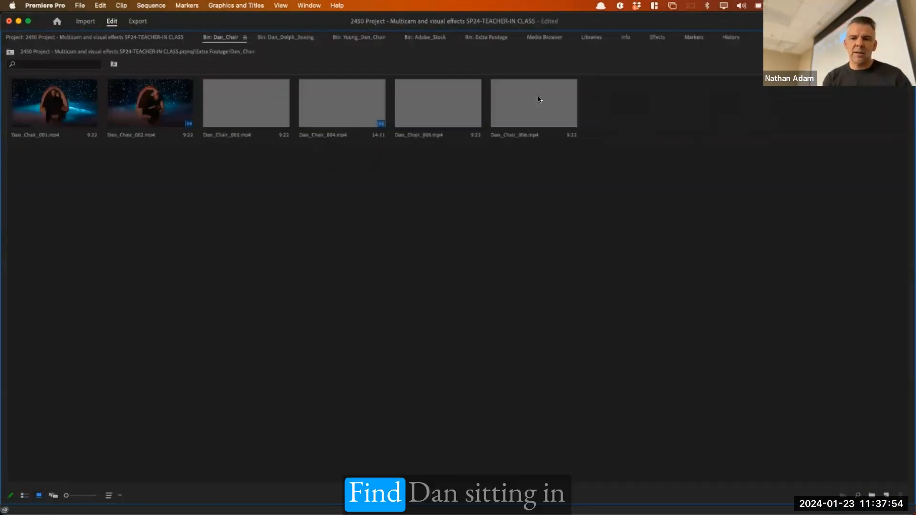
pyautogui.doubleClick(55, 109)
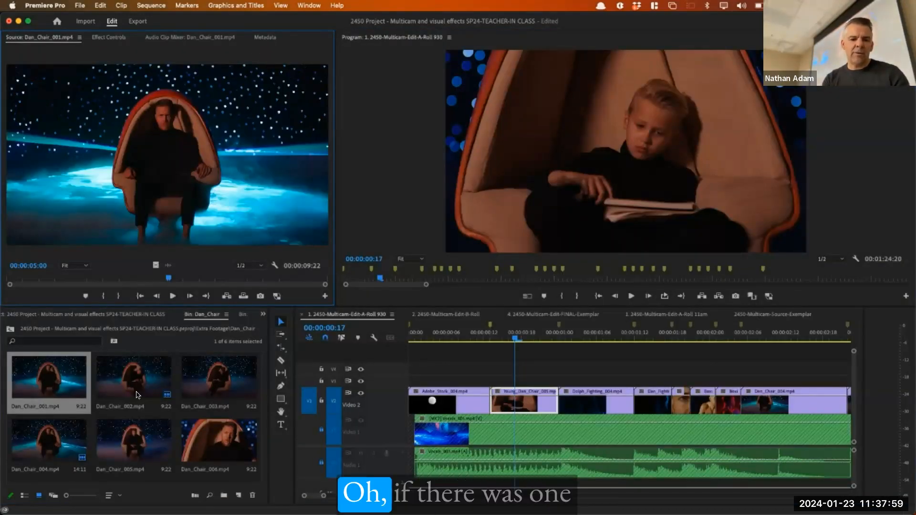
pyautogui.doubleClick(188, 437)
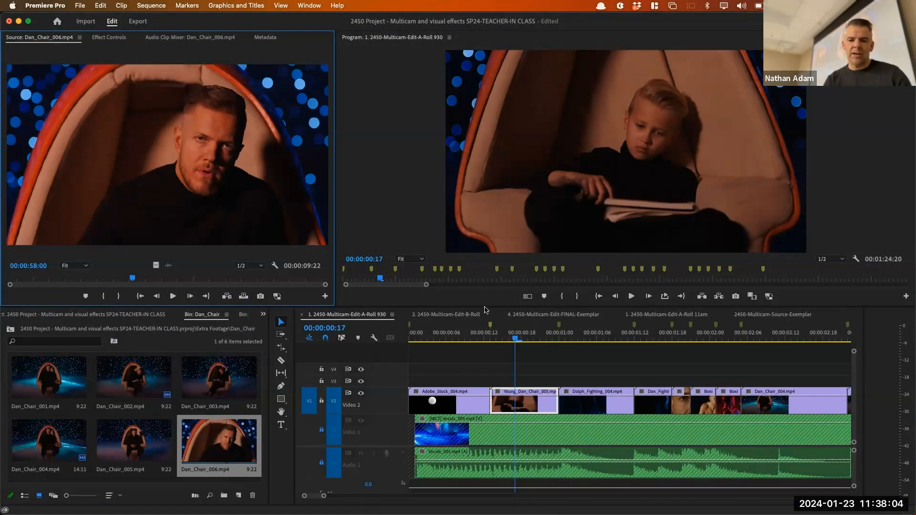
# Mark the range of Dolph_Fighting_004.mp4 on Video 2, overwrite it with Dan_Chair_006.mp4 and play back the opening shots.
pyautogui.click(592, 335)
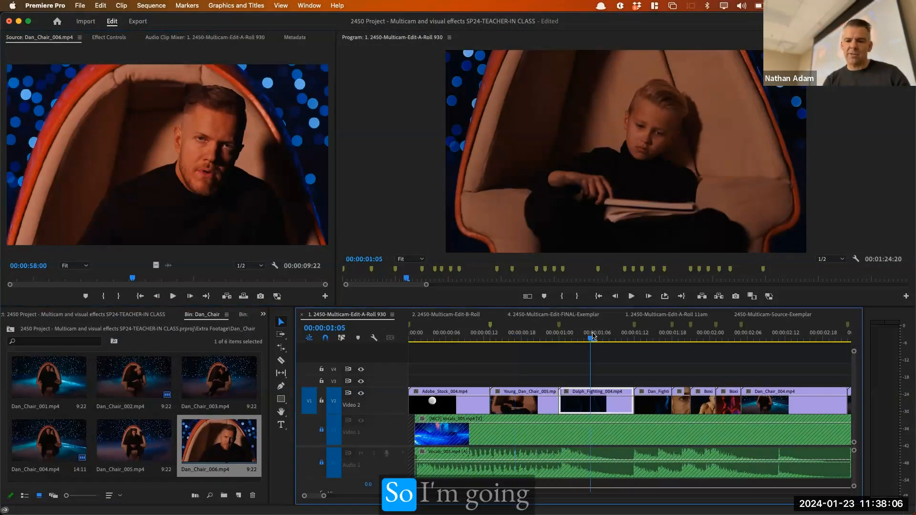
pyautogui.press('x')
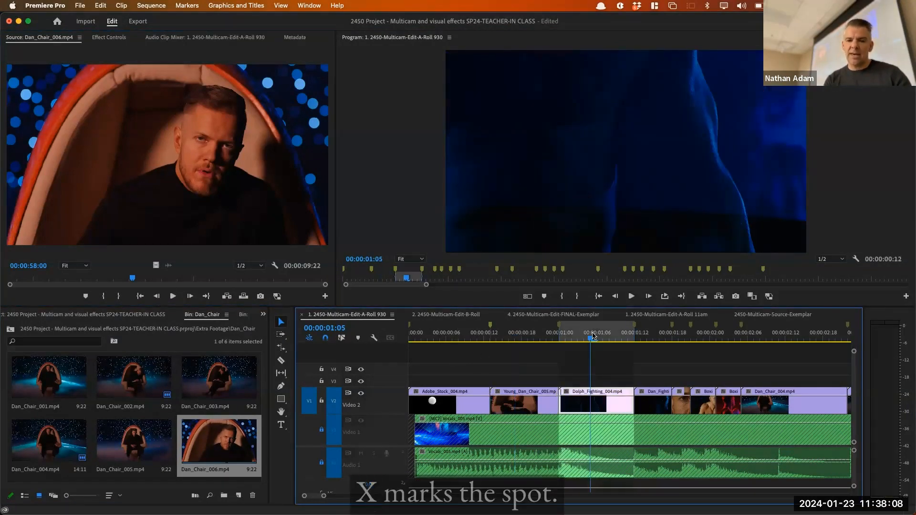
pyautogui.click(175, 148)
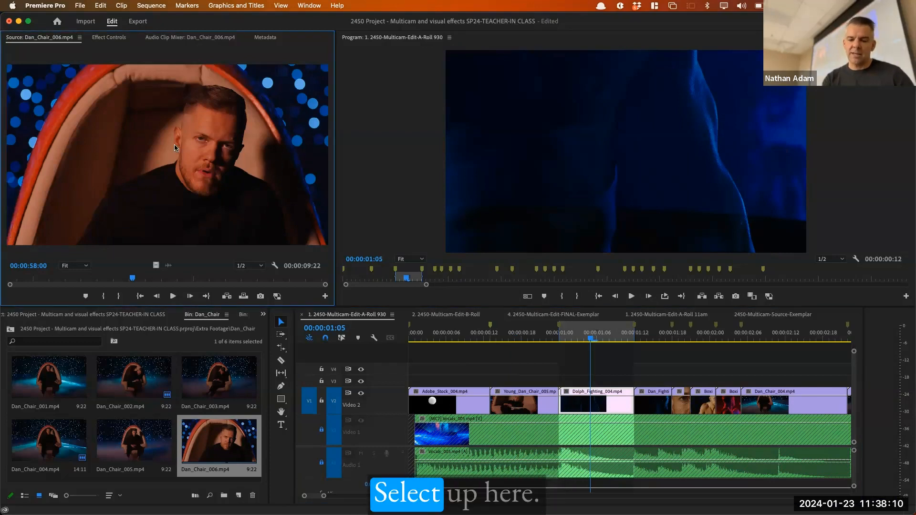
pyautogui.press('.')
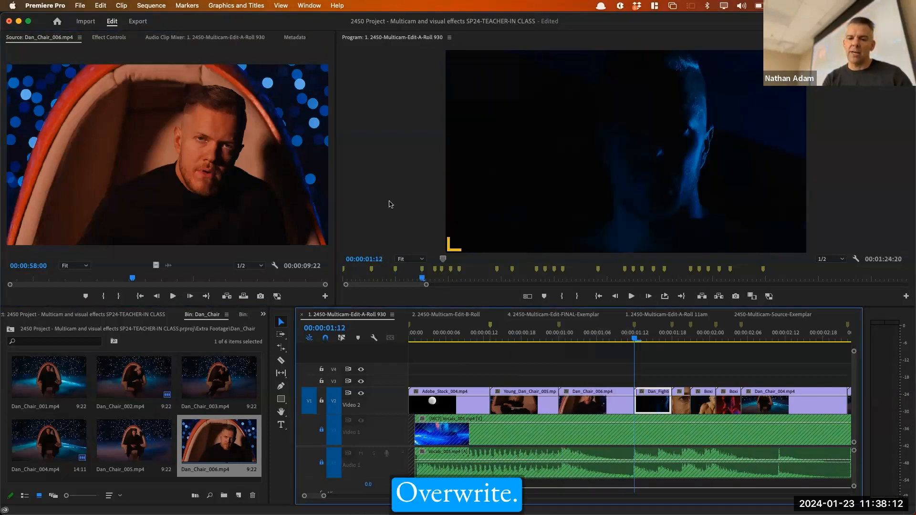
pyautogui.click(451, 331)
pyautogui.press('space')
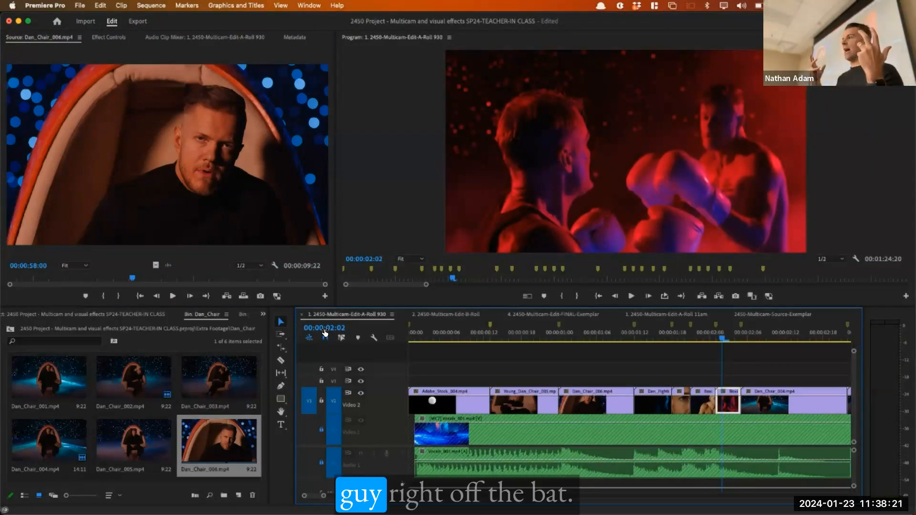
pyautogui.moveTo(562, 333); pyautogui.dragTo(531, 333)
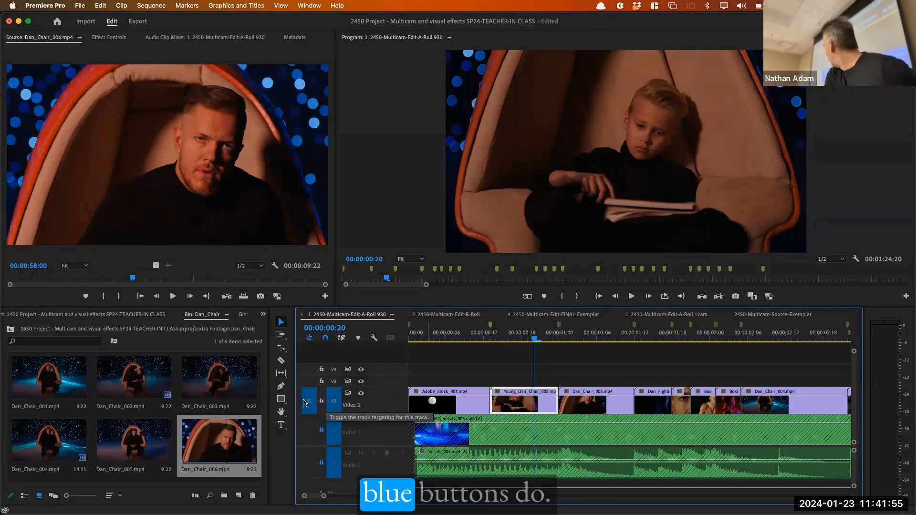
# Toggle track targeting off and back on for Video 1, and turn it off for Video 2.
pyautogui.click(336, 429)
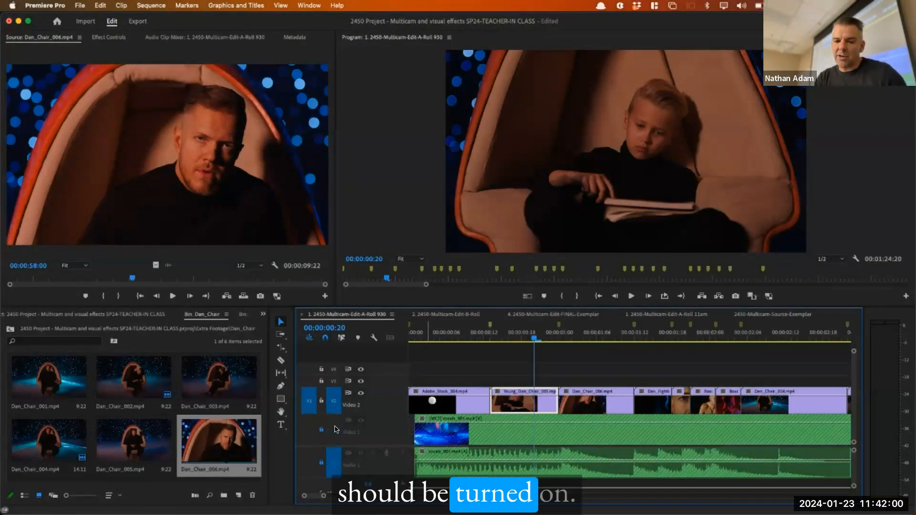
pyautogui.click(333, 419)
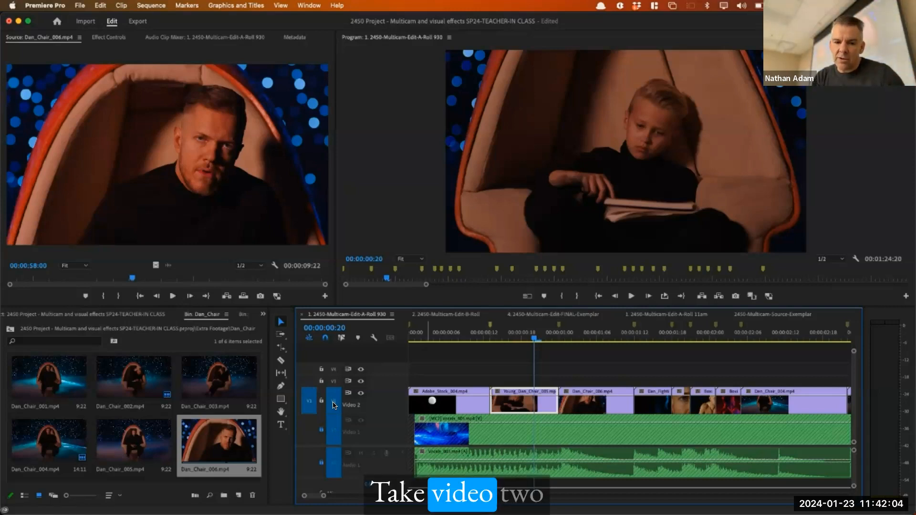
pyautogui.click(335, 402)
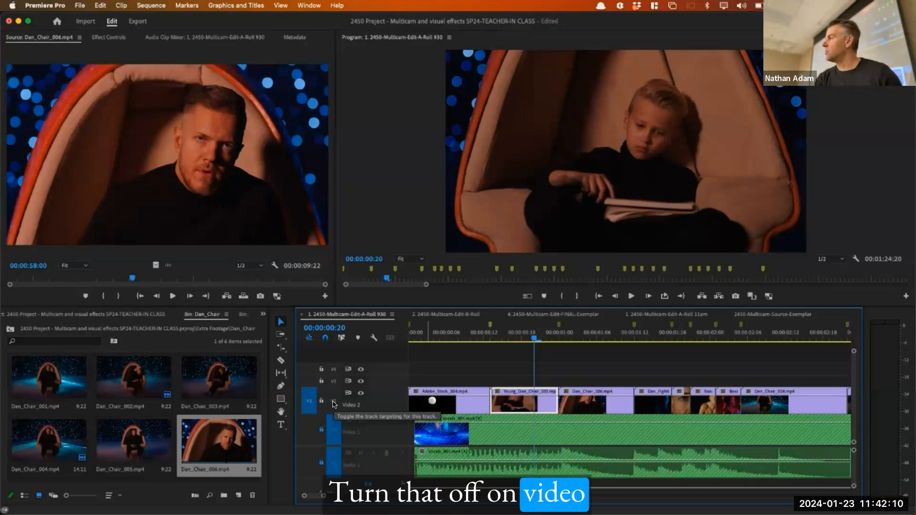
pyautogui.click(334, 403)
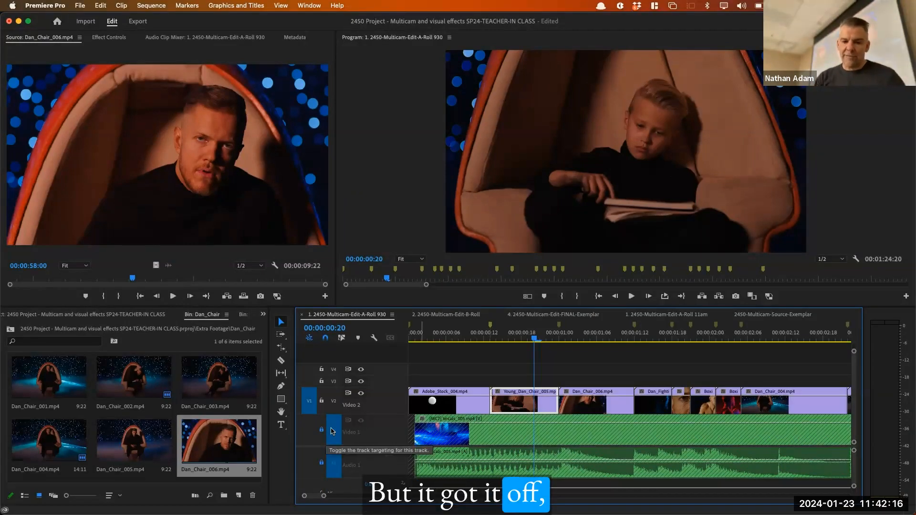
# Jump the playhead back and forth between edit points with Video 1 targeted and Video 2 untargeted.
pyautogui.click(514, 335)
pyautogui.press('-')
pyautogui.press('-')
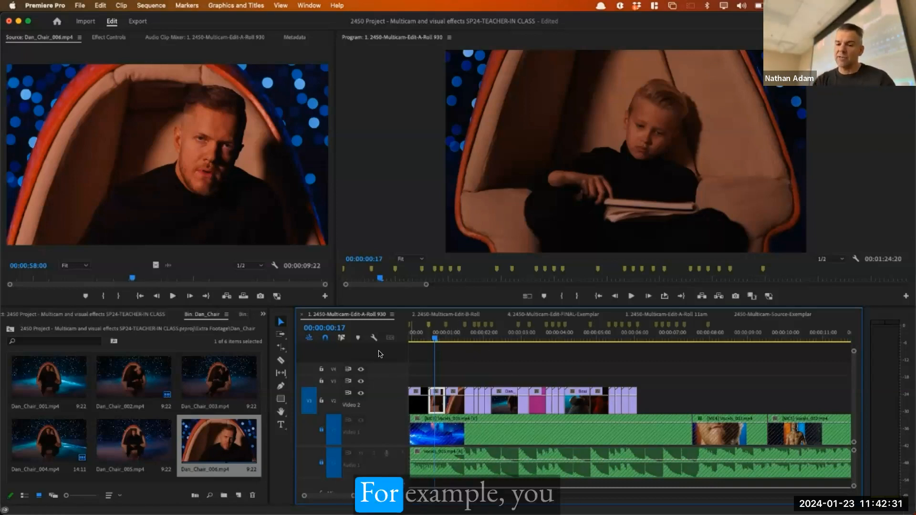
pyautogui.press('Up')
pyautogui.press('Down')
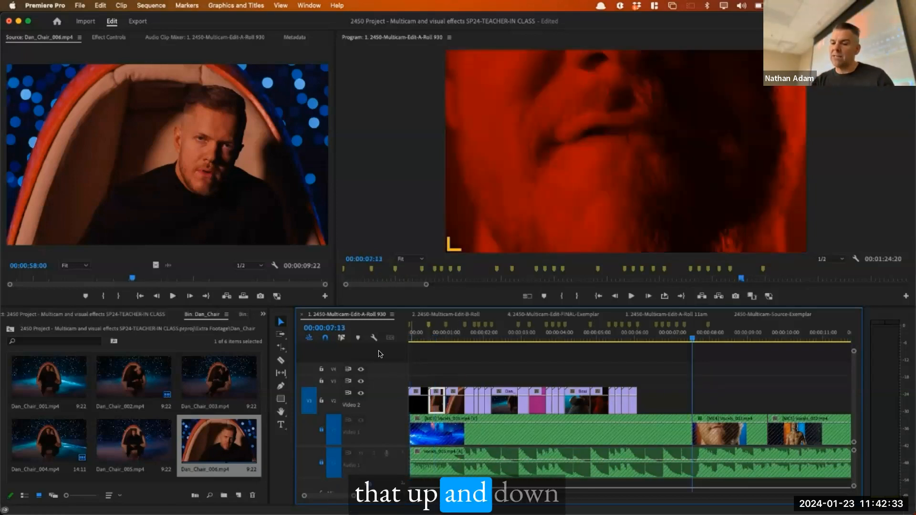
pyautogui.press('Up')
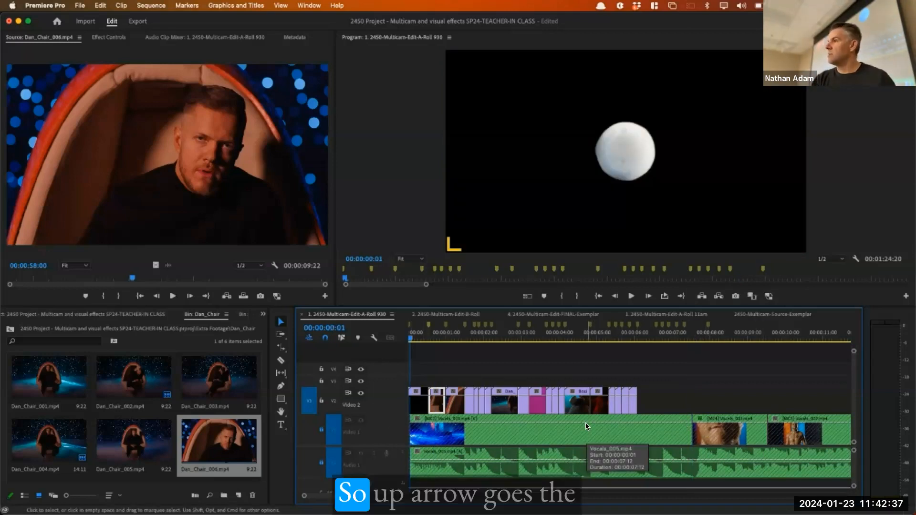
pyautogui.press('Down')
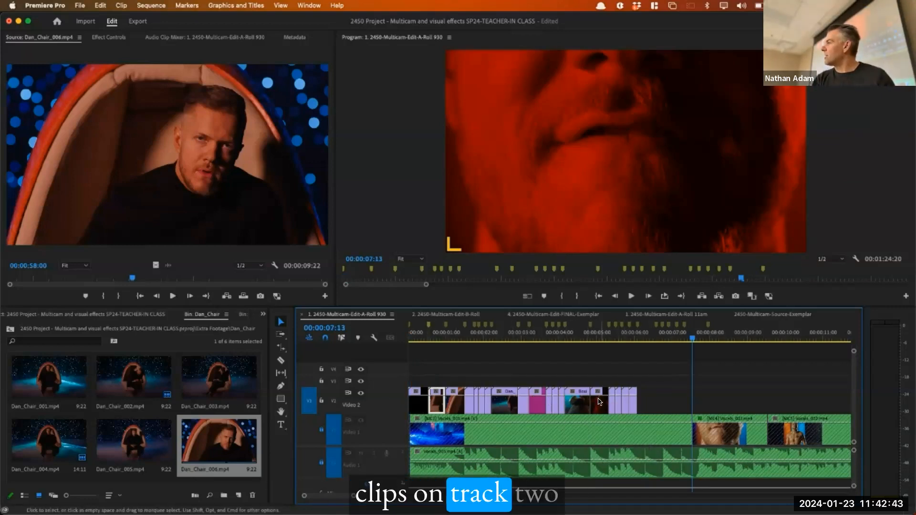
# Turn on track targeting for Video 2 and move the playhead backward and forward through its edit points.
pyautogui.click(333, 401)
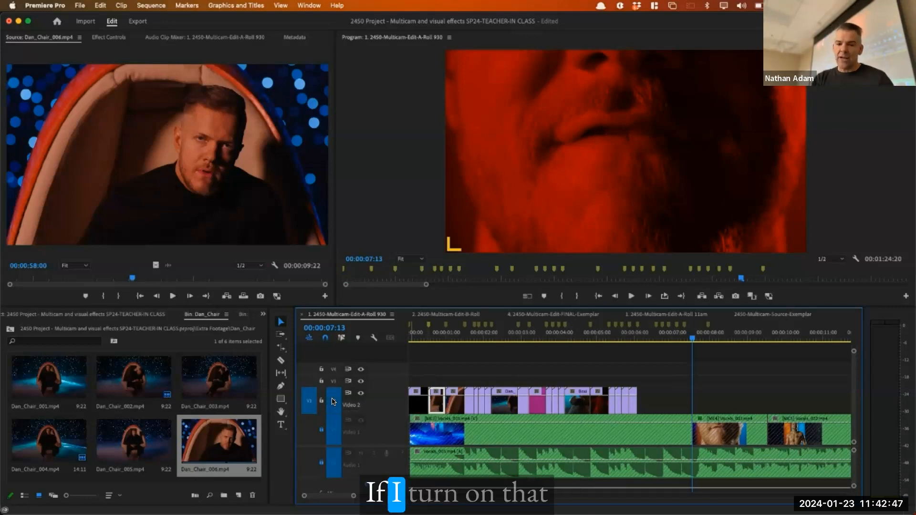
pyautogui.press('Up')
pyautogui.press('Up')
pyautogui.press('Up')
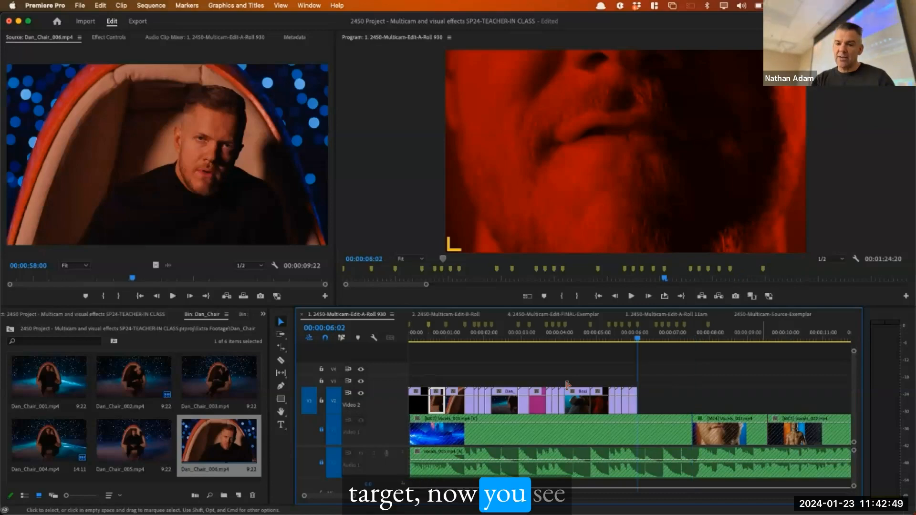
pyautogui.press('Up')
pyautogui.press('Up')
pyautogui.press('Up')
pyautogui.press('Up')
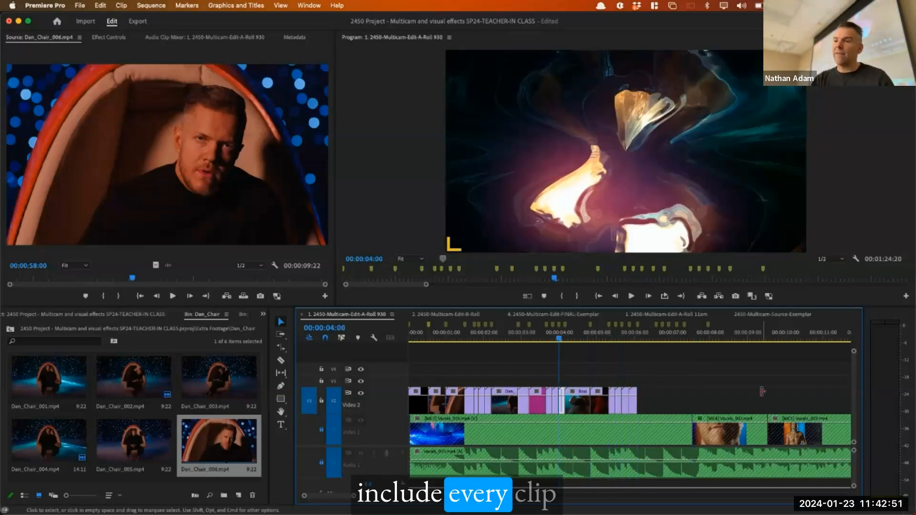
pyautogui.press('Up')
pyautogui.press('Up')
pyautogui.press('Up')
pyautogui.press('Up')
pyautogui.press('Down')
pyautogui.press('Down')
pyautogui.press('Down')
pyautogui.press('Down')
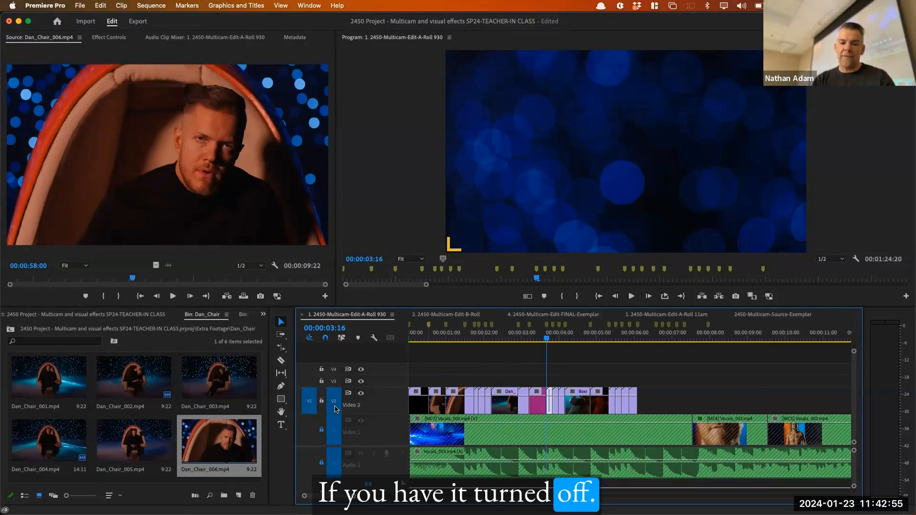
# Jump to the next edit point with Video 2 untargeted, and review the clips from the sequence start with Video 2 retargeted.
pyautogui.press('Down')
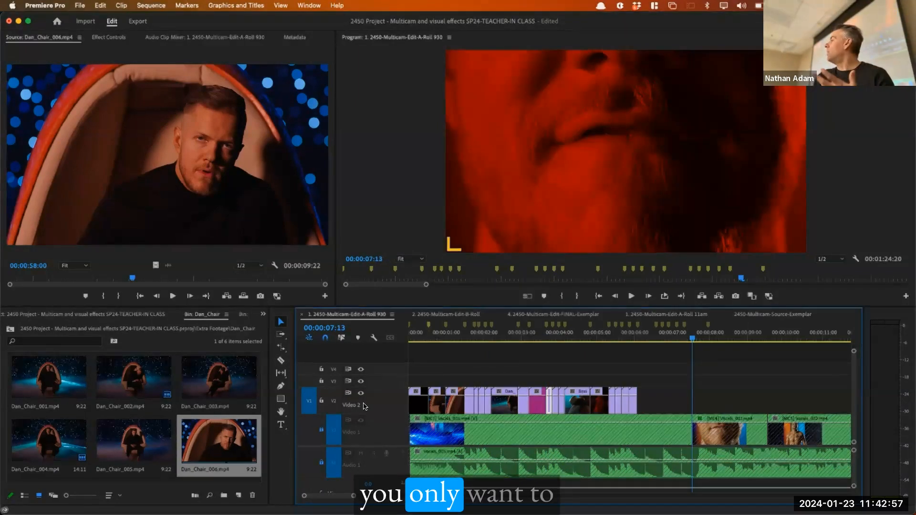
pyautogui.press('Home')
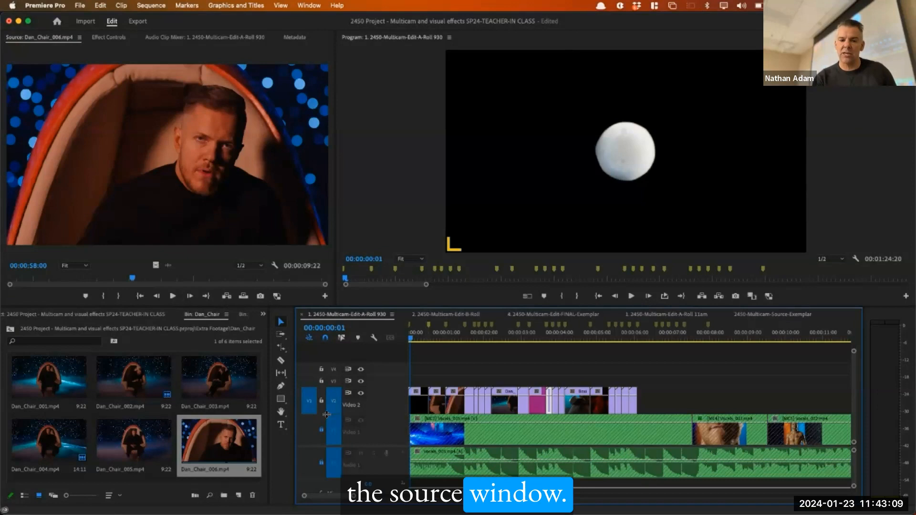
pyautogui.press('space')
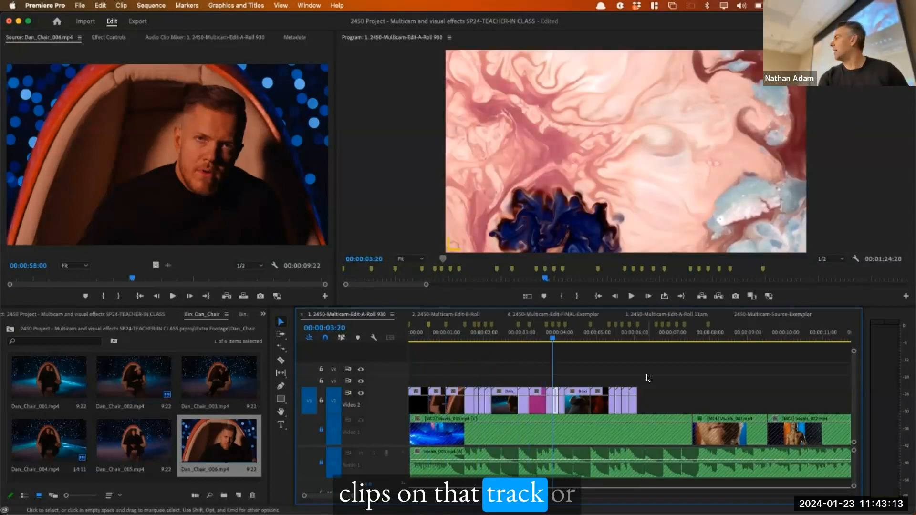
pyautogui.press('space')
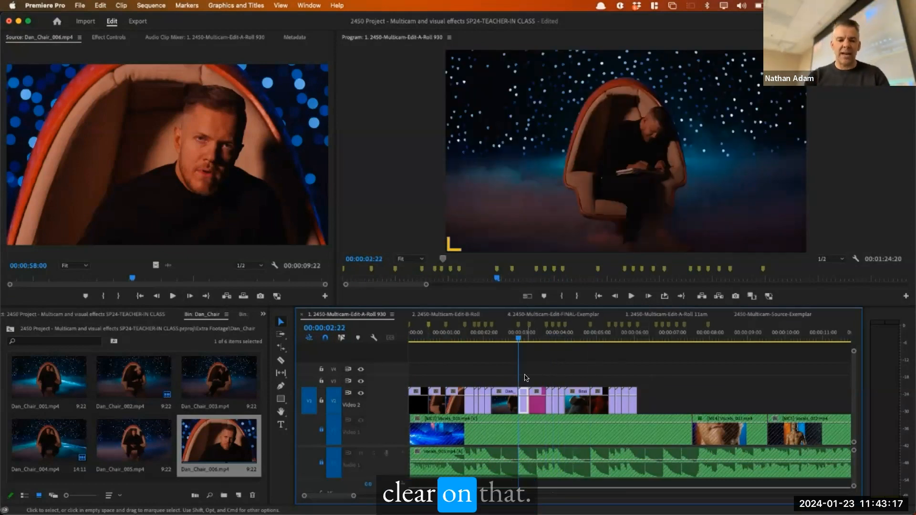
# Save the project with the playhead at the fourth Video 2 clip, 00:00:01:12, and briefly maximize the Dan_Chair bin.
pyautogui.click(464, 373)
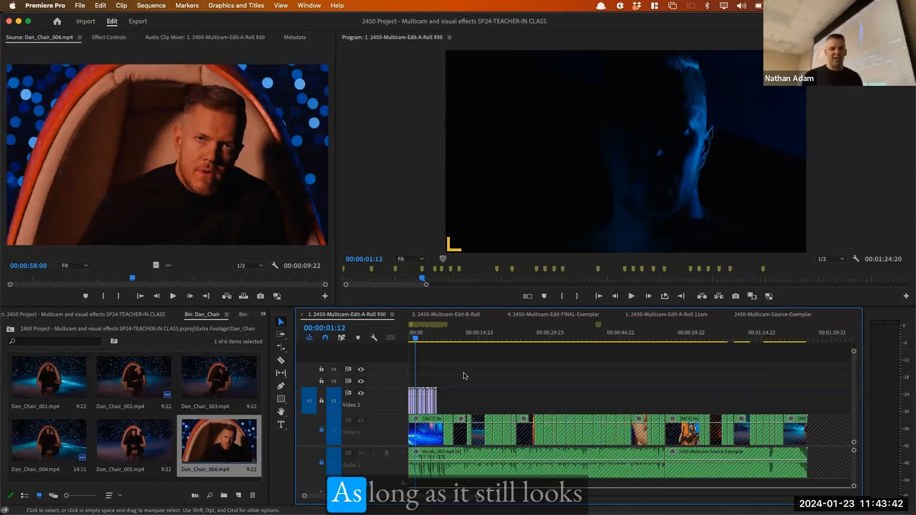
pyautogui.press('=')
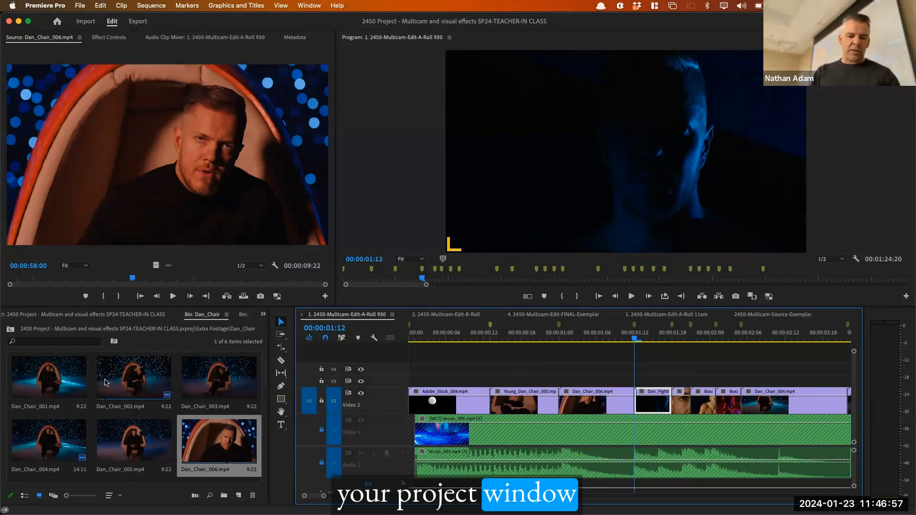
pyautogui.press('`')
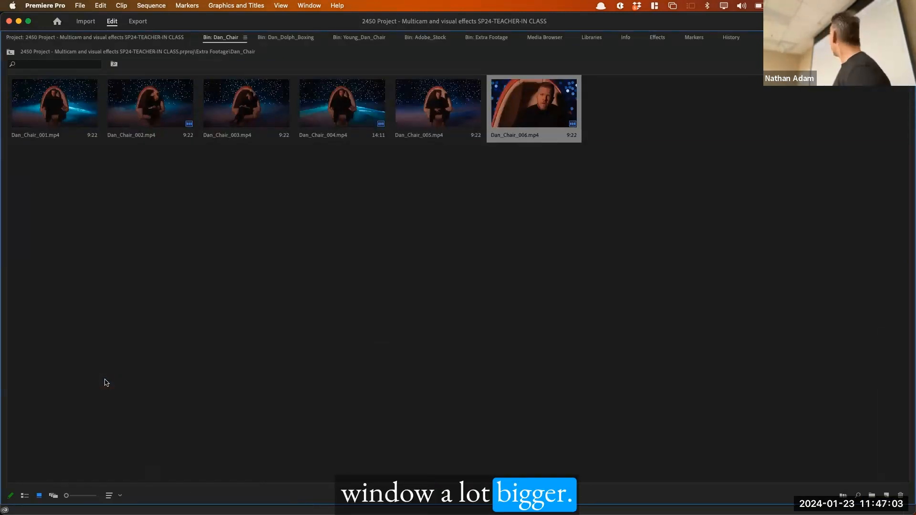
pyautogui.press('`')
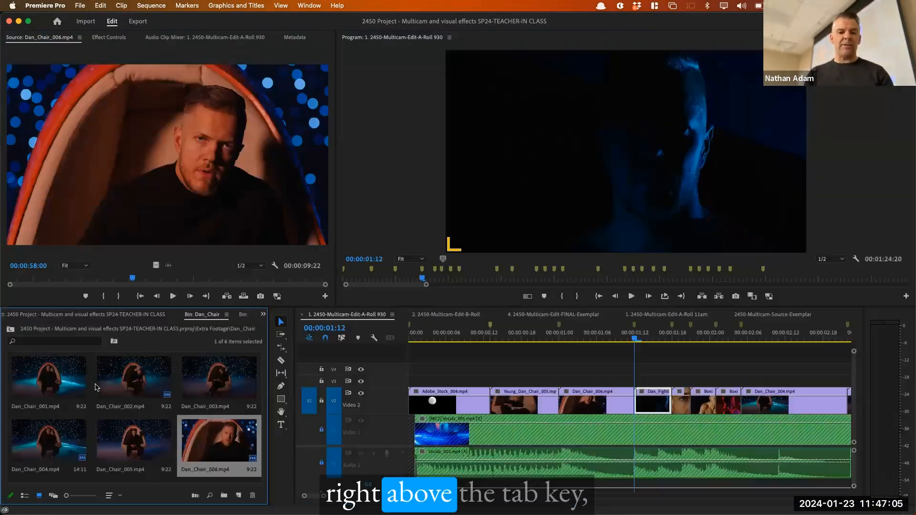
# Toggle the Dan_Chair bin between normal and full-window size, leaving it maximized.
pyautogui.press('`')
pyautogui.press('`')
pyautogui.press('`')
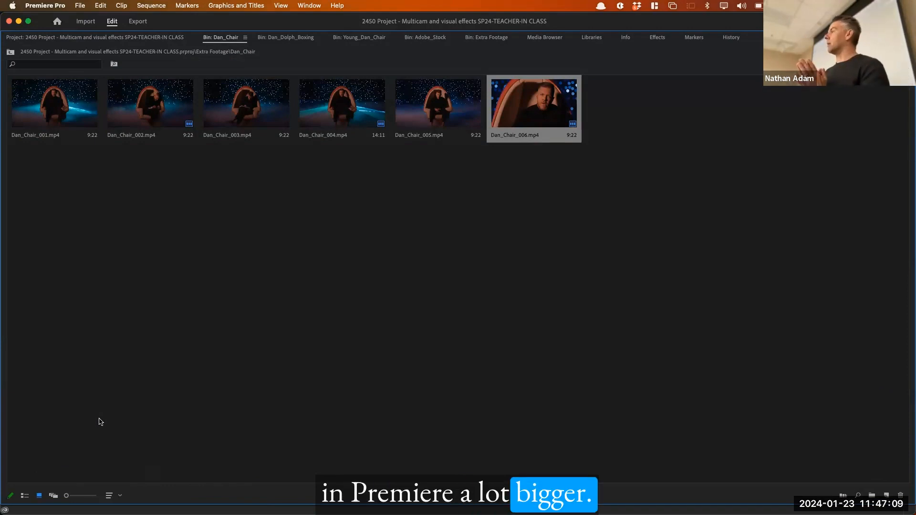
pyautogui.press('`')
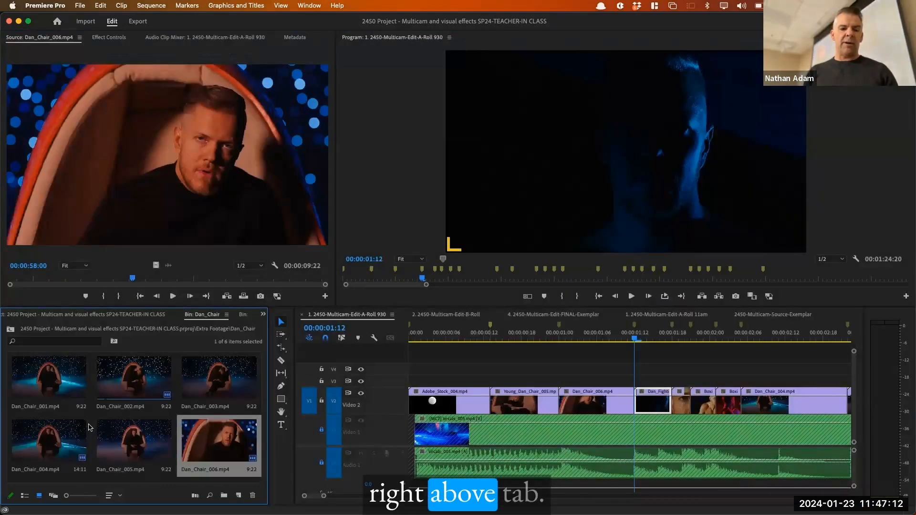
pyautogui.press('`')
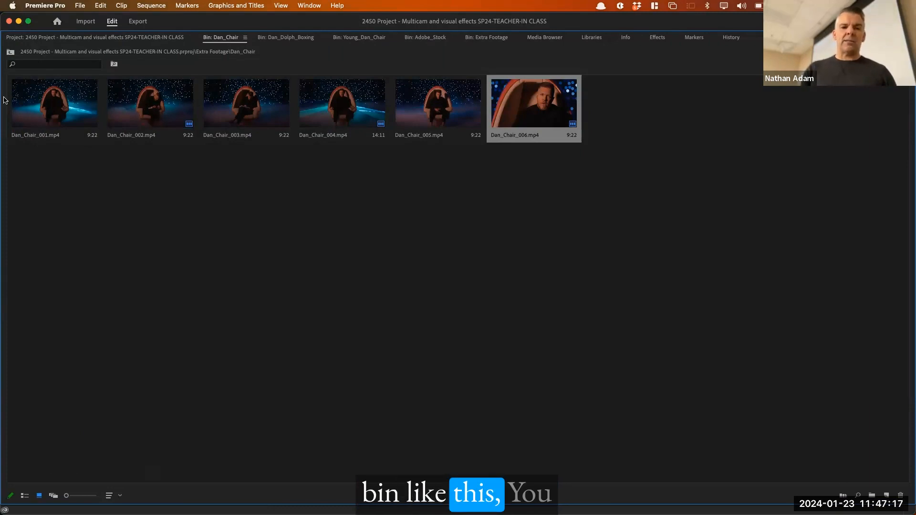
# Open the Extra Footage bin from the project list and place it ahead of the Adobe_Stock bin.
pyautogui.click(107, 38)
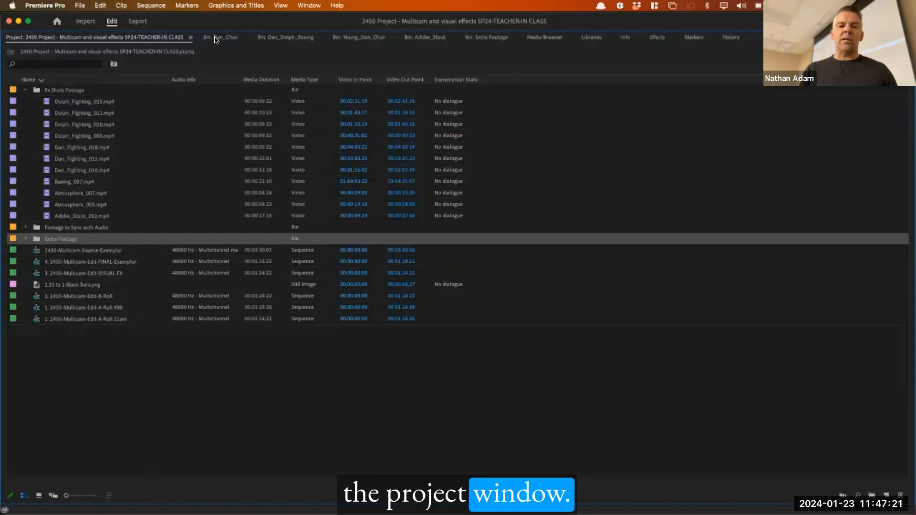
pyautogui.doubleClick(37, 240)
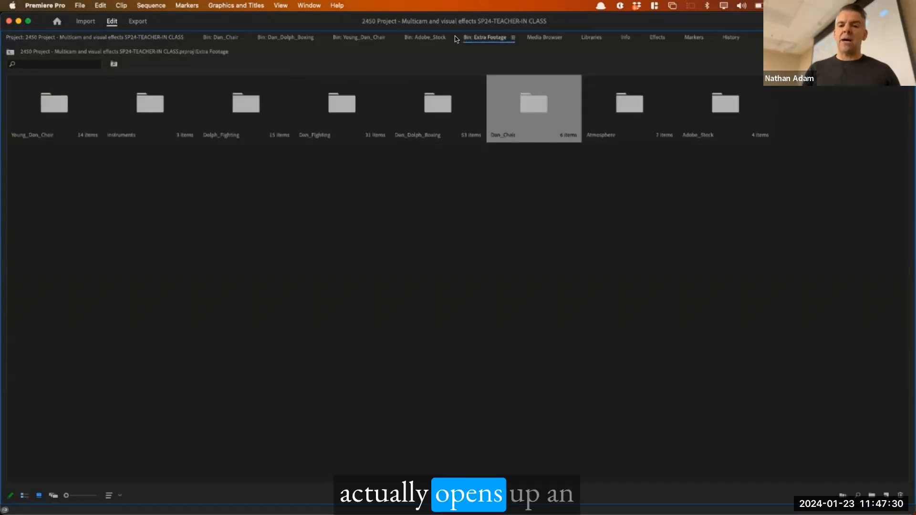
pyautogui.moveTo(456, 39); pyautogui.dragTo(444, 37)
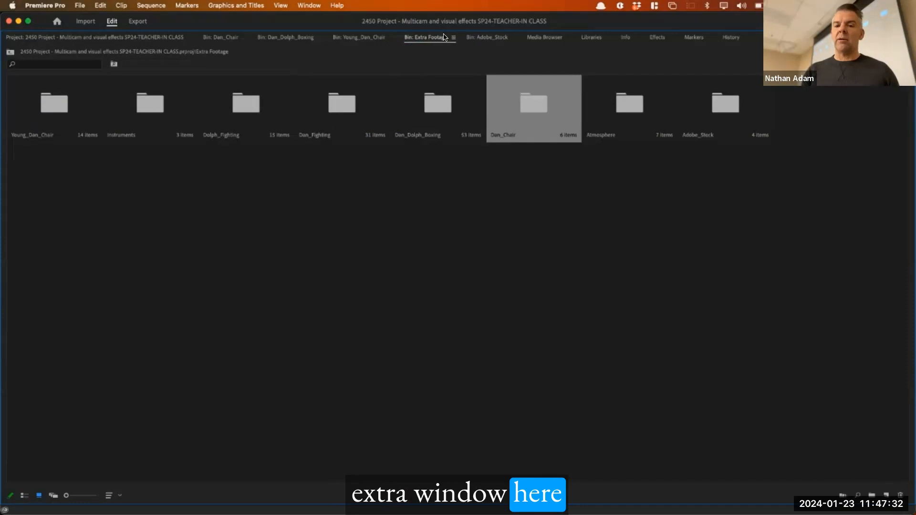
# Browse the open Adobe_Stock, Extra Footage, Young_Dan_Chair, Dan_Dolph_Boxing and Dan_Chair bins for possible shots, ending on Dan_Dolph_Boxing.
pyautogui.click(481, 37)
pyautogui.click(427, 37)
pyautogui.click(365, 37)
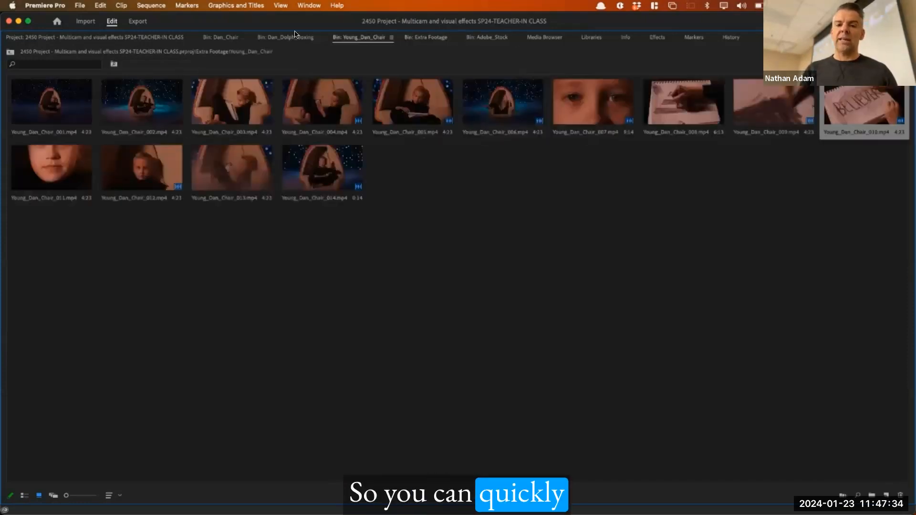
pyautogui.click(300, 38)
pyautogui.click(367, 37)
pyautogui.click(224, 37)
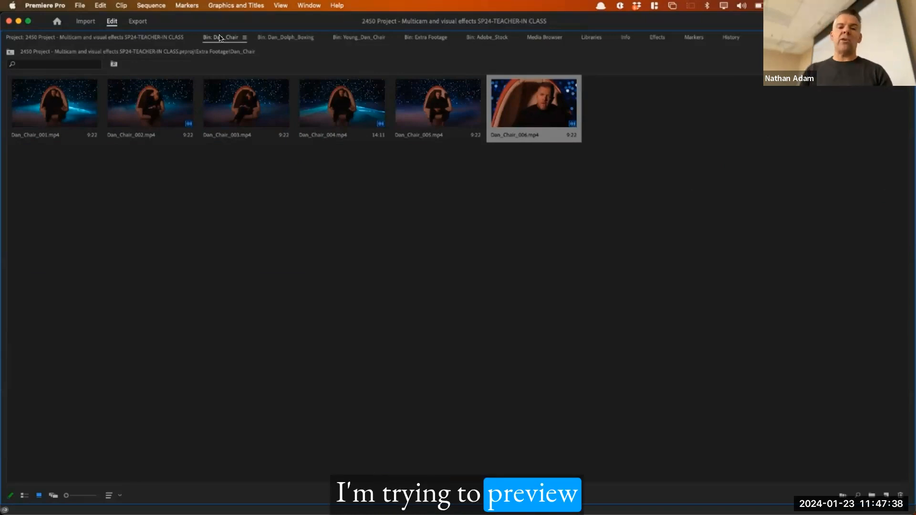
pyautogui.click(290, 37)
pyautogui.click(363, 37)
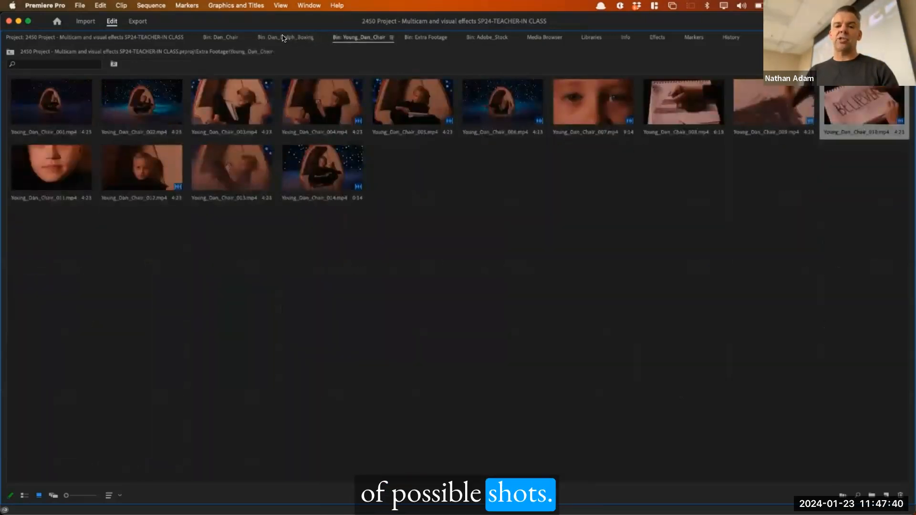
pyautogui.click(282, 38)
pyautogui.click(232, 37)
pyautogui.click(294, 38)
pyautogui.click(372, 37)
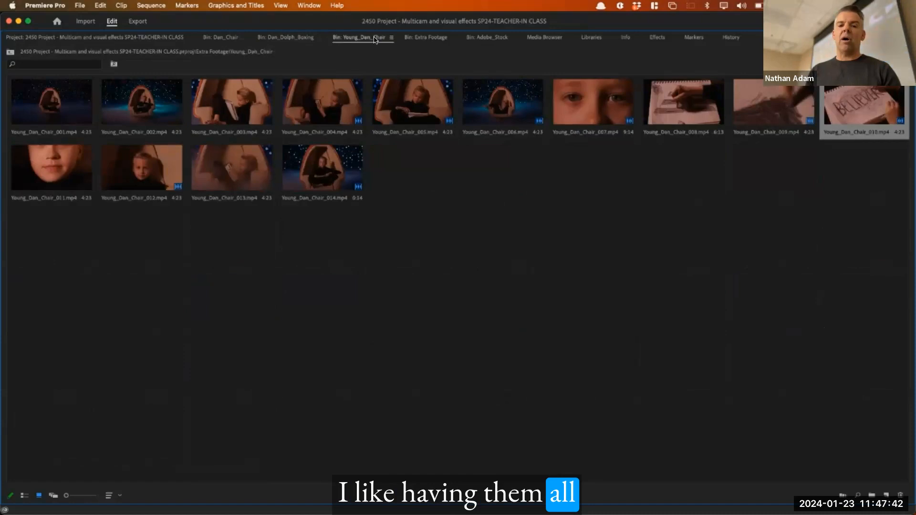
pyautogui.click(427, 37)
pyautogui.click(362, 37)
pyautogui.click(290, 38)
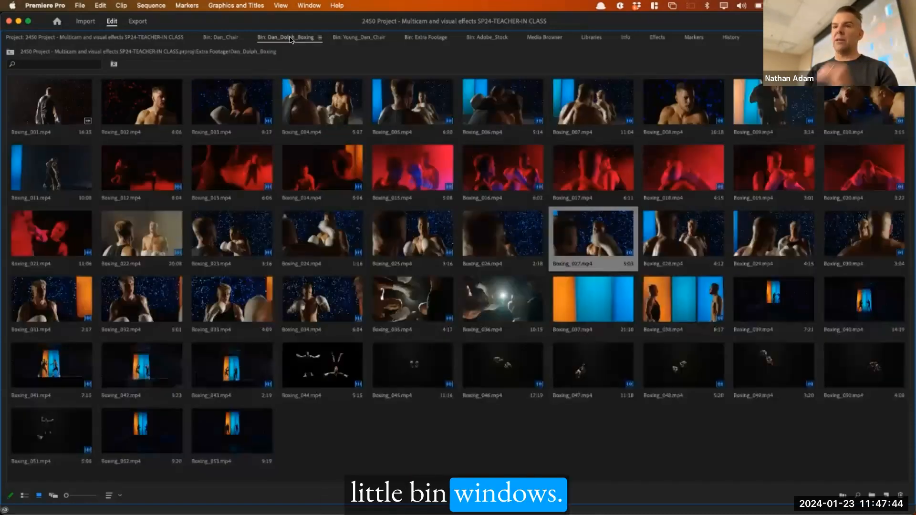
# Collapse Fx Shots Footage and expand Extra Footage in the project list, and open the Young_Dan_Chair bin.
pyautogui.click(17, 39)
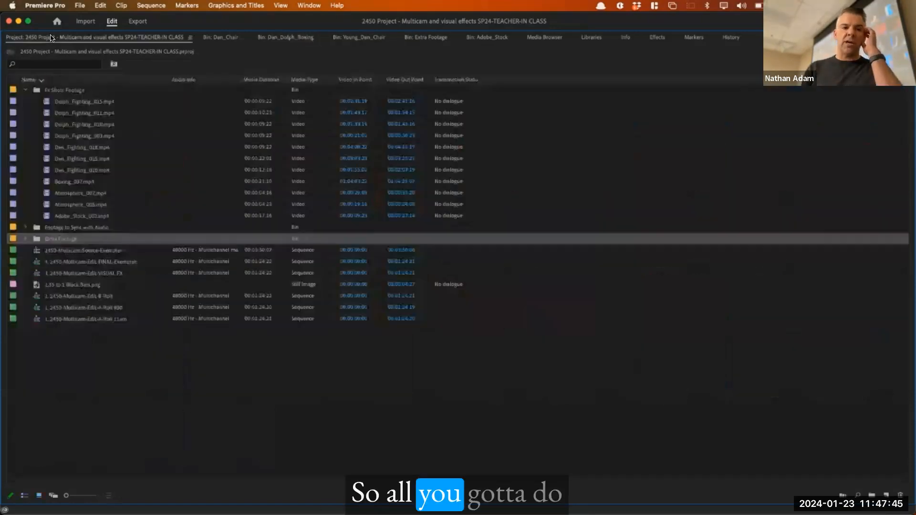
pyautogui.click(27, 90)
pyautogui.click(25, 112)
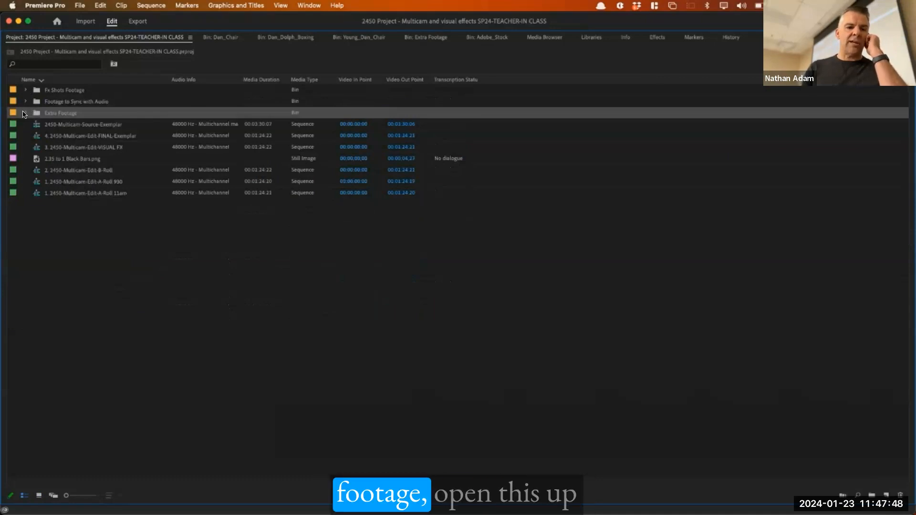
pyautogui.doubleClick(47, 125)
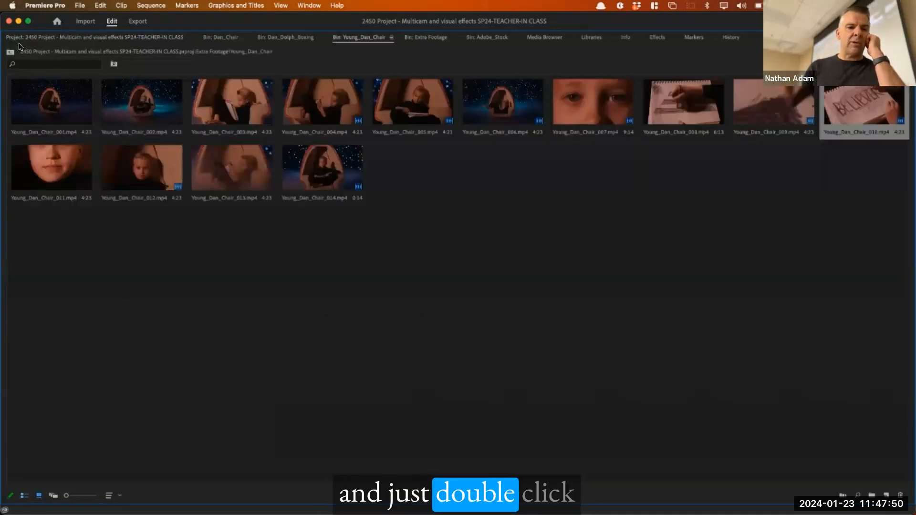
# Open the Instruments, Dolph_Fighting and Dan_Fighting bins from Extra Footage, each alongside the other open bins.
pyautogui.click(8, 51)
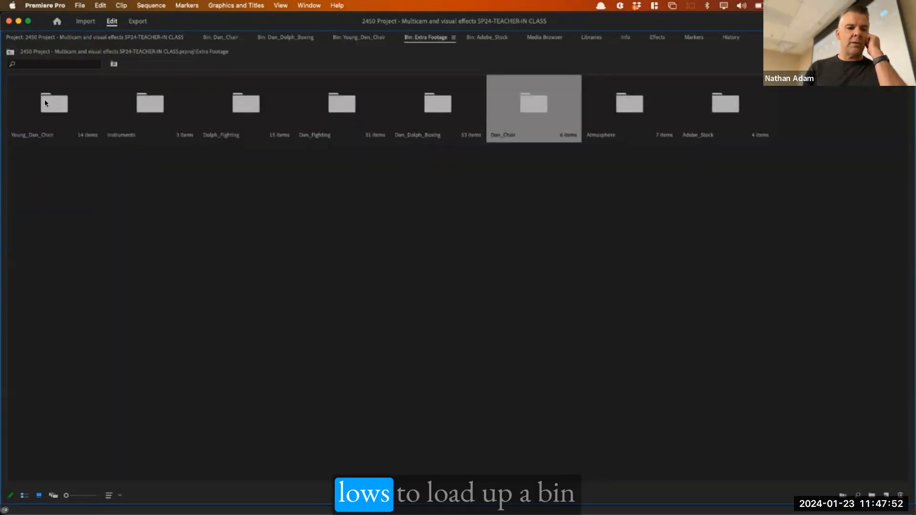
pyautogui.click(45, 99)
pyautogui.doubleClick(149, 102)
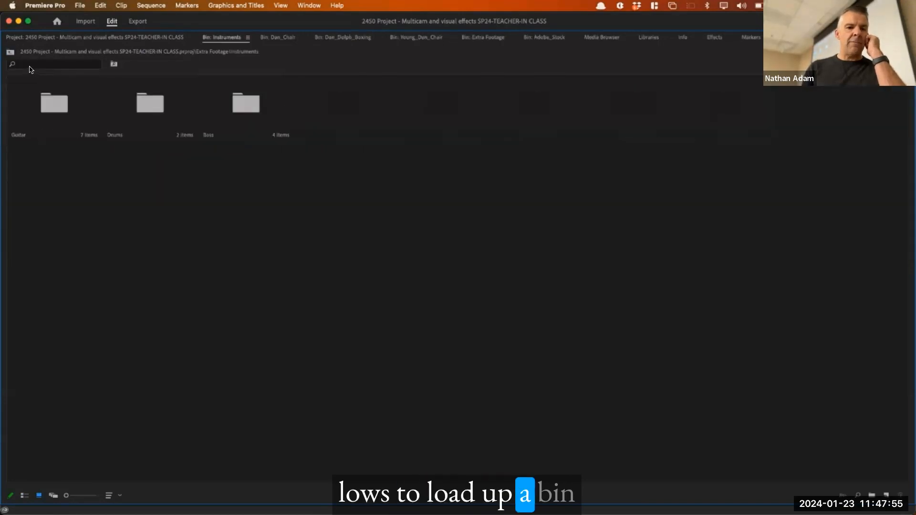
pyautogui.click(10, 52)
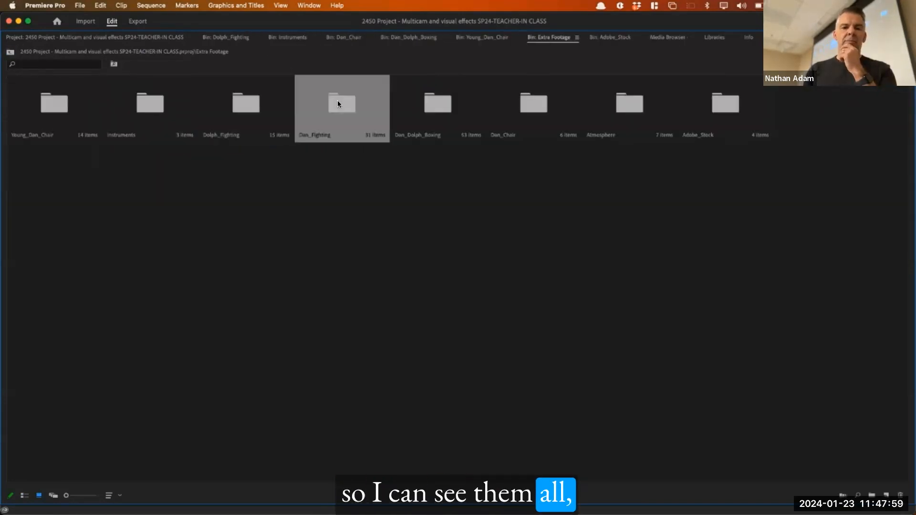
pyautogui.doubleClick(338, 104)
# Look through the open footage bins and the project list, finishing on the Dan_Dolph_Boxing bin.
pyautogui.click(289, 38)
pyautogui.click(369, 37)
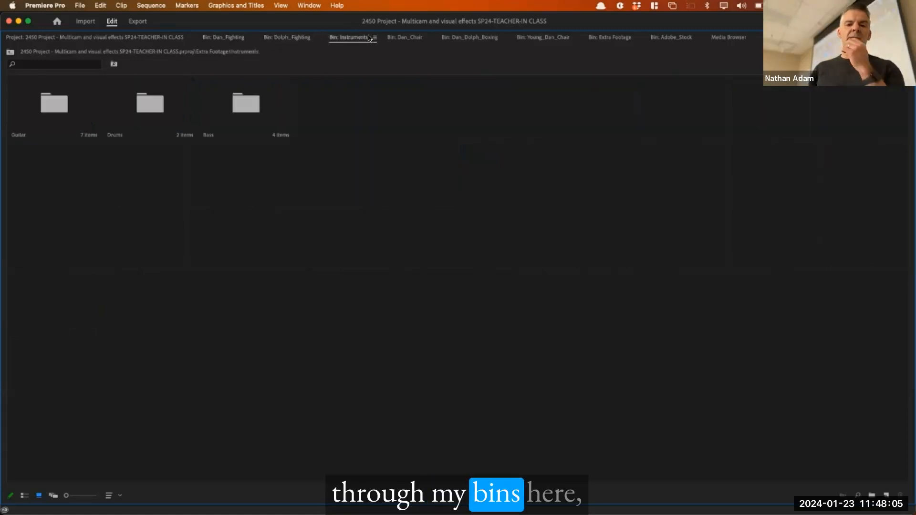
pyautogui.click(413, 38)
pyautogui.click(466, 38)
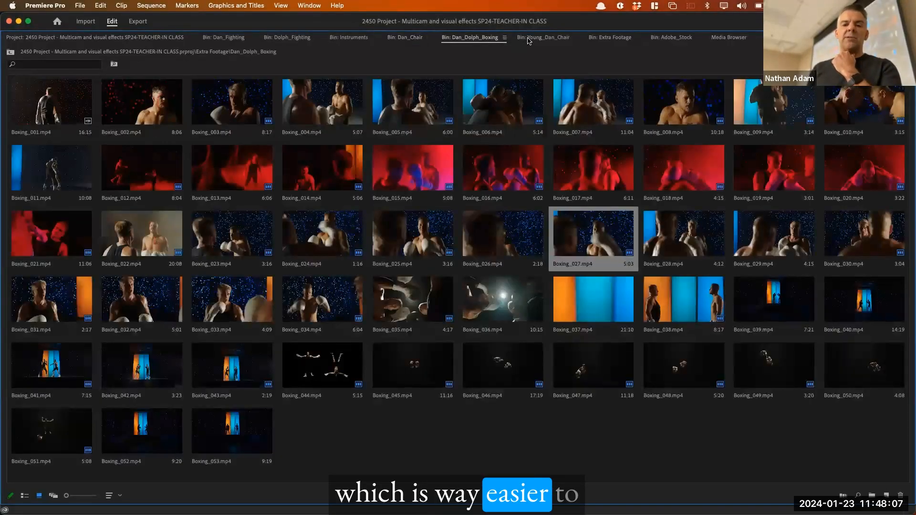
pyautogui.click(530, 38)
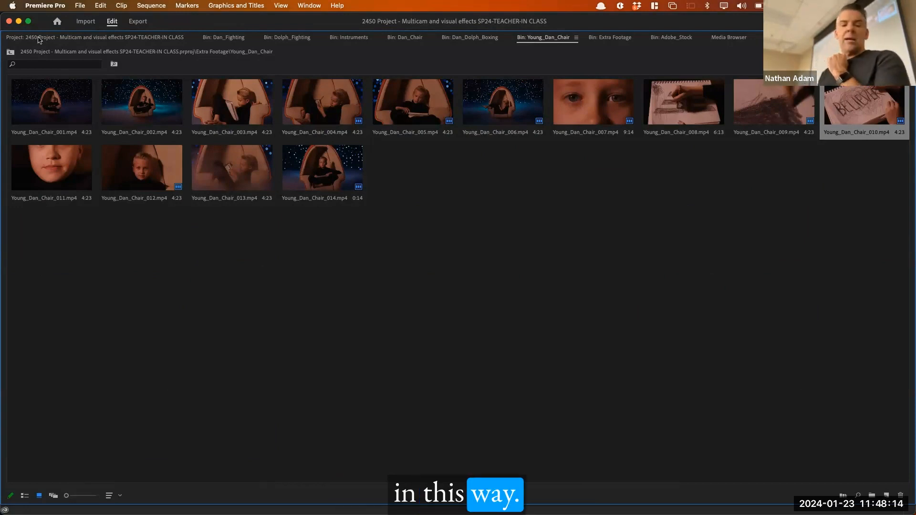
pyautogui.click(39, 38)
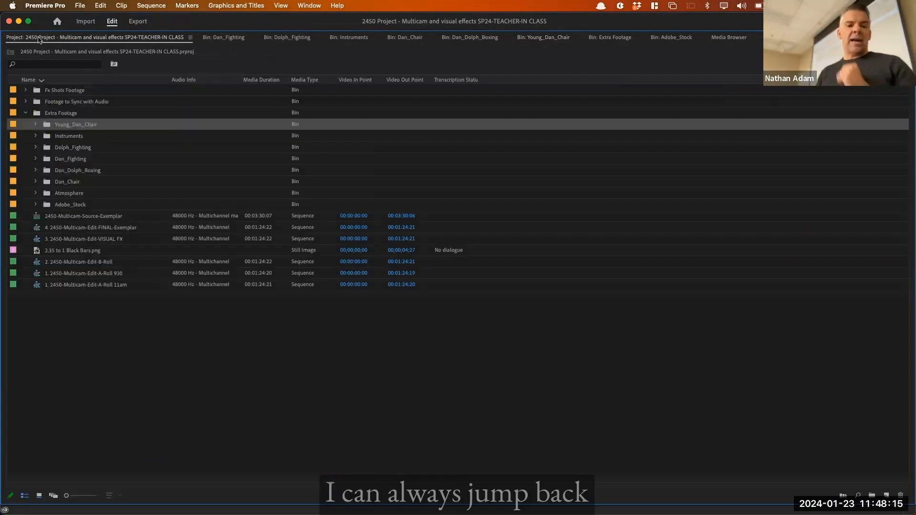
pyautogui.click(229, 38)
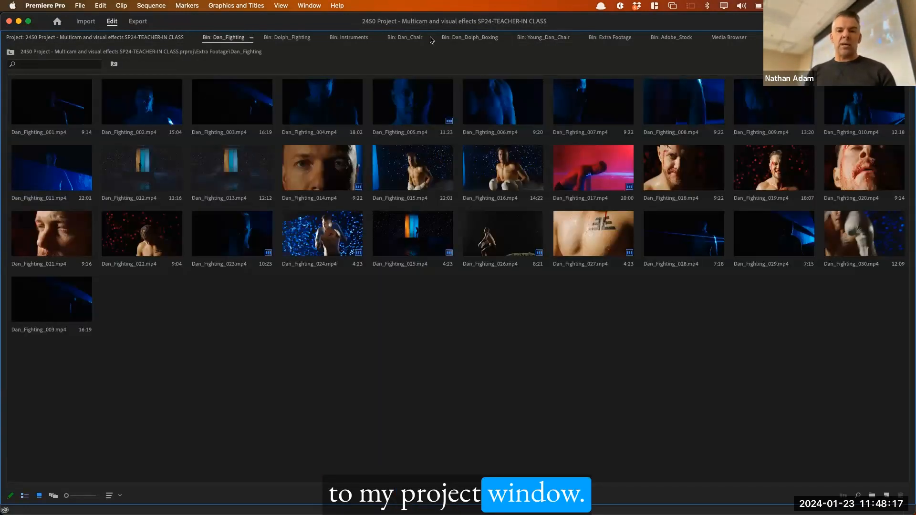
pyautogui.click(470, 38)
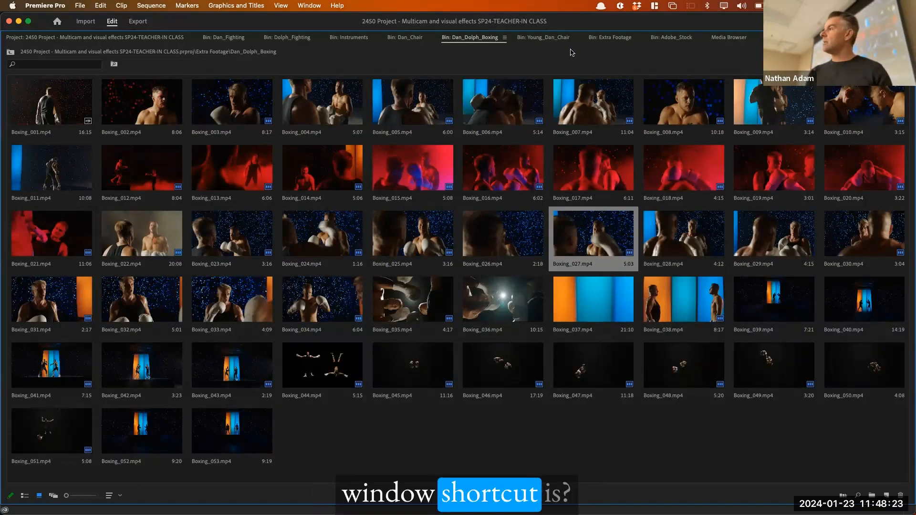
# Cycle backward repeatedly through all the open bins, starting with Dan_Chair and stopping on Dolph_Fighting.
pyautogui.hotkey('ctrl', 'shift', ',')
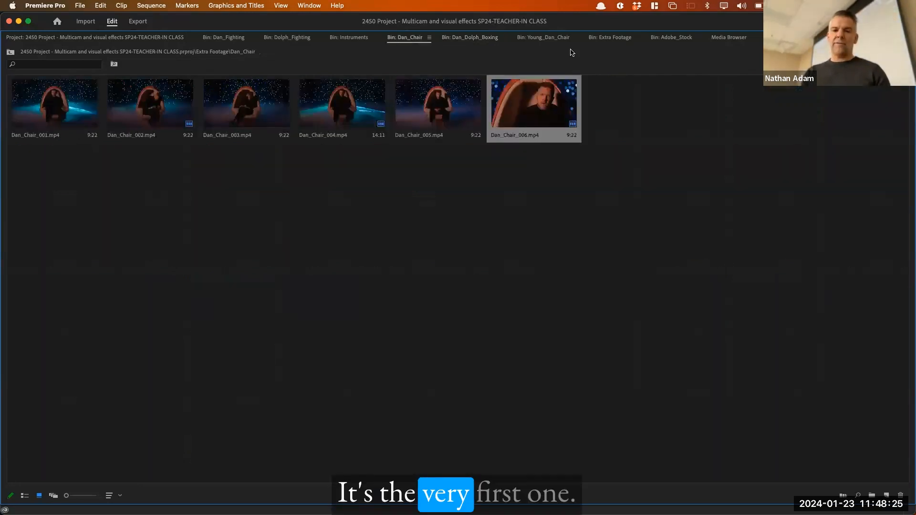
pyautogui.hotkey('ctrl', 'shift', ',')
pyautogui.hotkey('ctrl', 'shift', ',')
pyautogui.hotkey('ctrl', 'shift', ',')
pyautogui.hotkey('ctrl', 'shift', ',')
pyautogui.hotkey('ctrl', 'shift', ',')
pyautogui.hotkey('ctrl', 'shift', ',')
pyautogui.hotkey('ctrl', 'shift', ',')
pyautogui.hotkey('ctrl', 'shift', ',')
pyautogui.hotkey('ctrl', 'shift', ',')
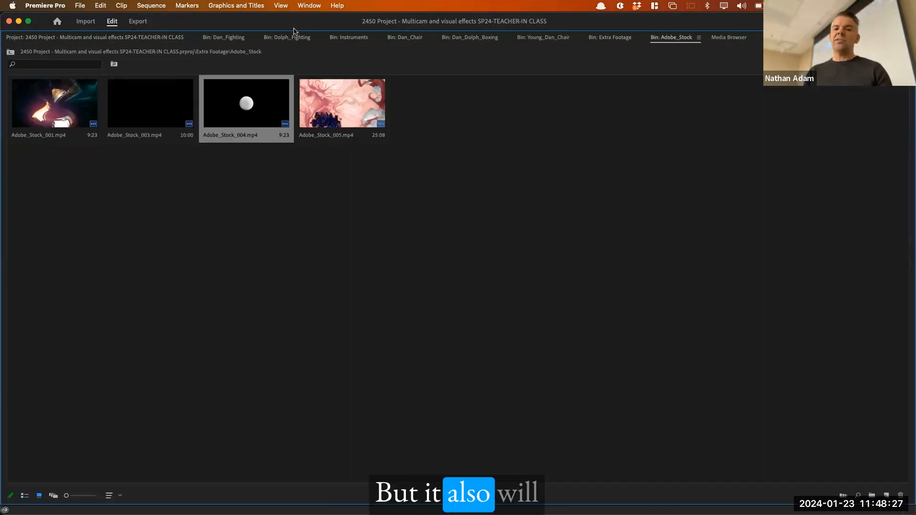
pyautogui.hotkey('ctrl', 'shift', ',')
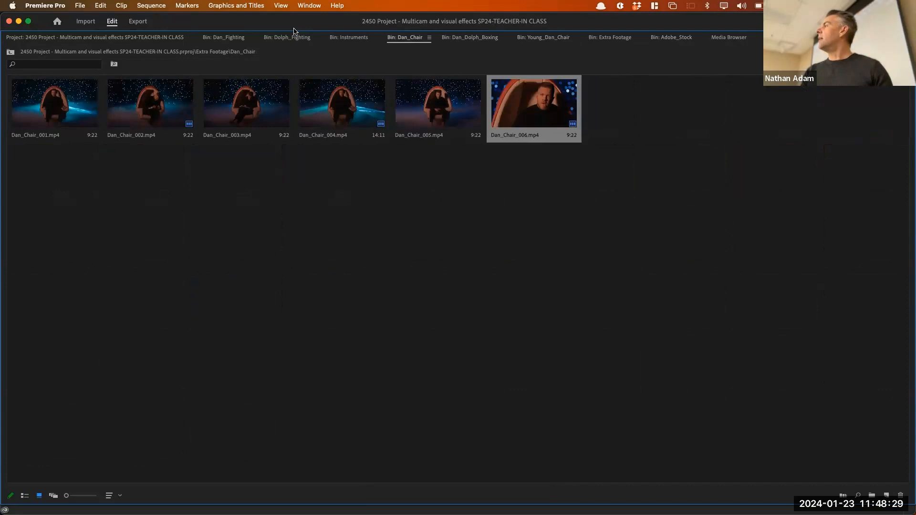
pyautogui.hotkey('ctrl', 'shift', ',')
pyautogui.hotkey('ctrl', 'shift', ',')
pyautogui.hotkey('ctrl', 'shift', ',')
pyautogui.hotkey('ctrl', 'shift', ',')
pyautogui.hotkey('ctrl', 'shift', ',')
pyautogui.hotkey('ctrl', 'shift', ',')
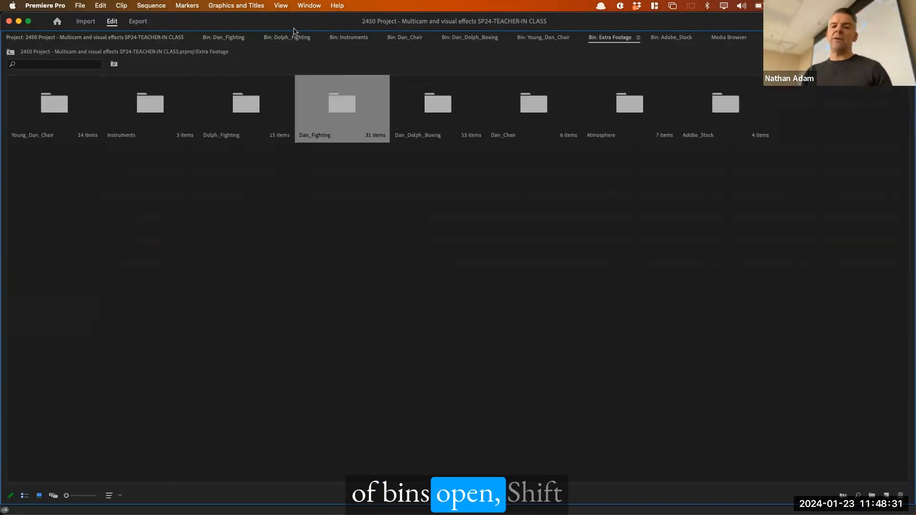
pyautogui.hotkey('ctrl', 'shift', ',')
pyautogui.hotkey('ctrl', 'shift', ',')
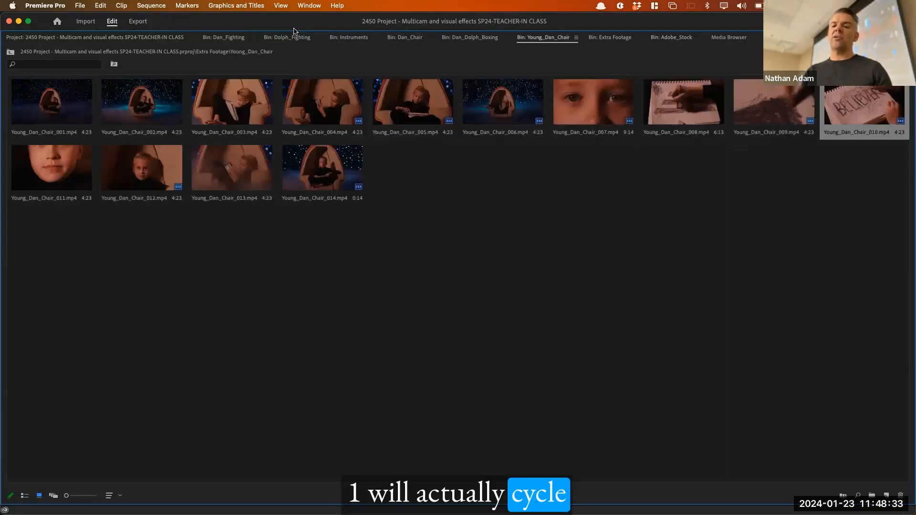
pyautogui.hotkey('ctrl', 'shift', ',')
pyautogui.hotkey('ctrl', 'shift', ',')
pyautogui.hotkey('ctrl', 'shift', ',')
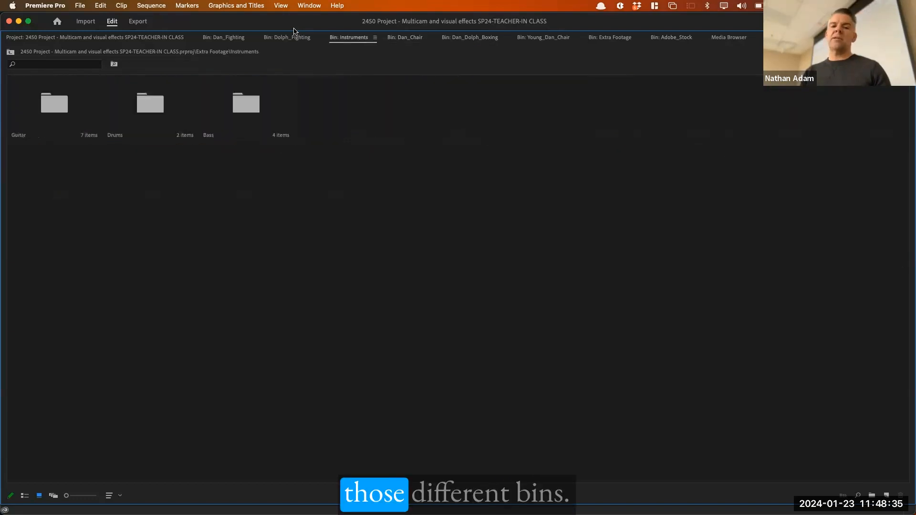
pyautogui.hotkey('ctrl', 'shift', ',')
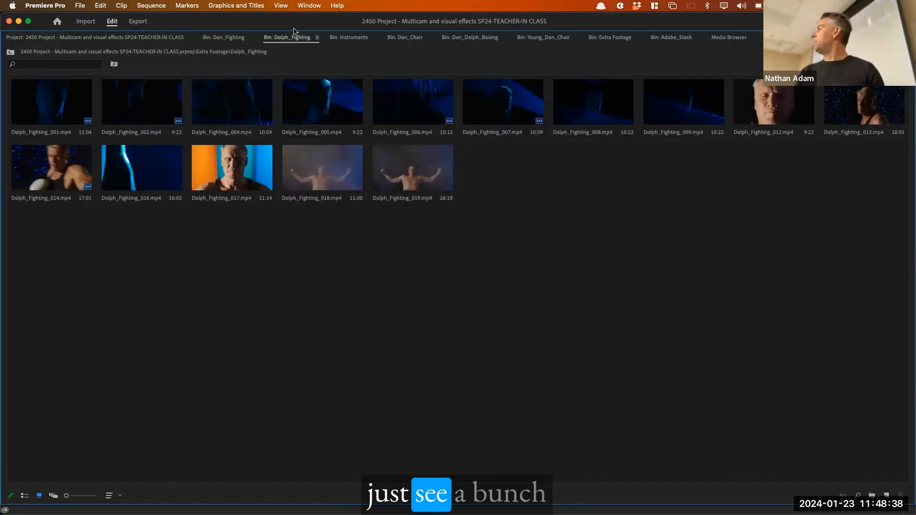
# Continue cycling through the open bins past Adobe_Stock and stop on Dan_Dolph_Boxing.
pyautogui.hotkey('shift', '1')
pyautogui.hotkey('shift', '1')
pyautogui.hotkey('shift', '1')
pyautogui.hotkey('shift', '1')
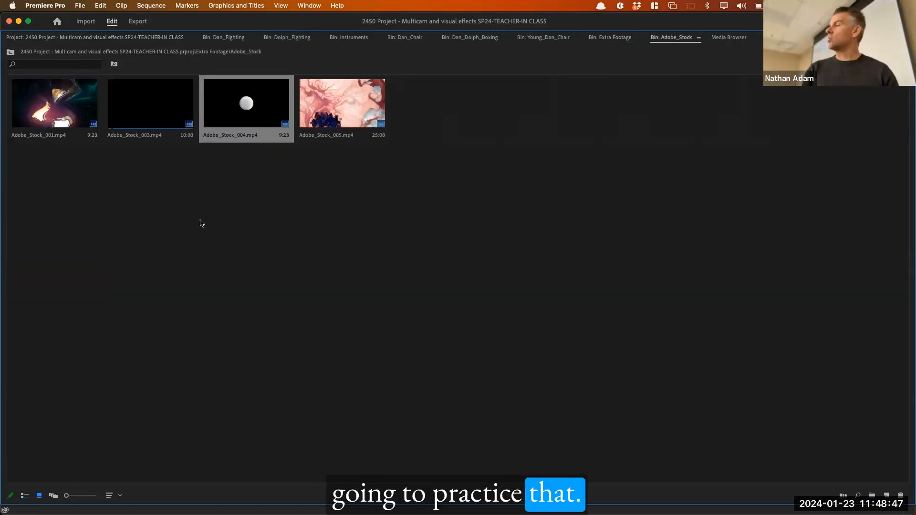
pyautogui.hotkey('shift', '1')
pyautogui.hotkey('shift', '1')
pyautogui.hotkey('shift', '1')
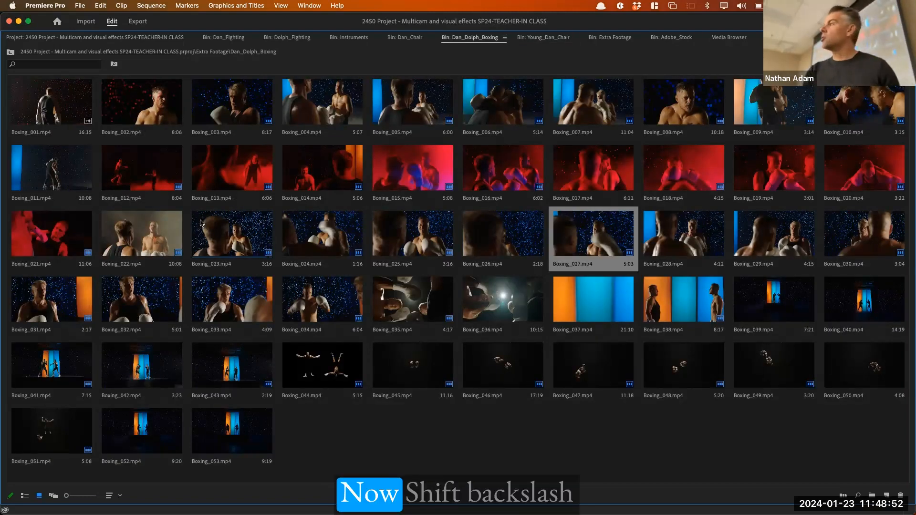
# Switch the Dan_Dolph_Boxing bin to list view and back to icon view twice.
pyautogui.hotkey('shift', '\\')
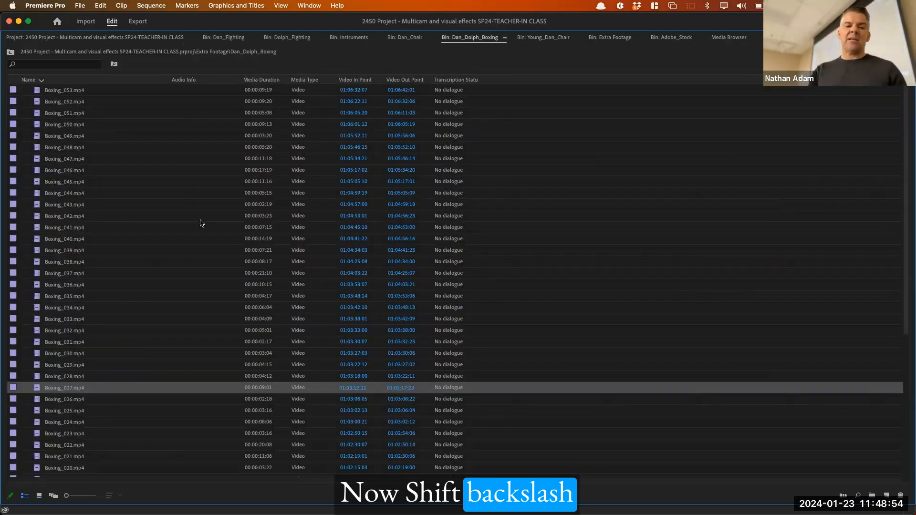
pyautogui.hotkey('shift', '\\')
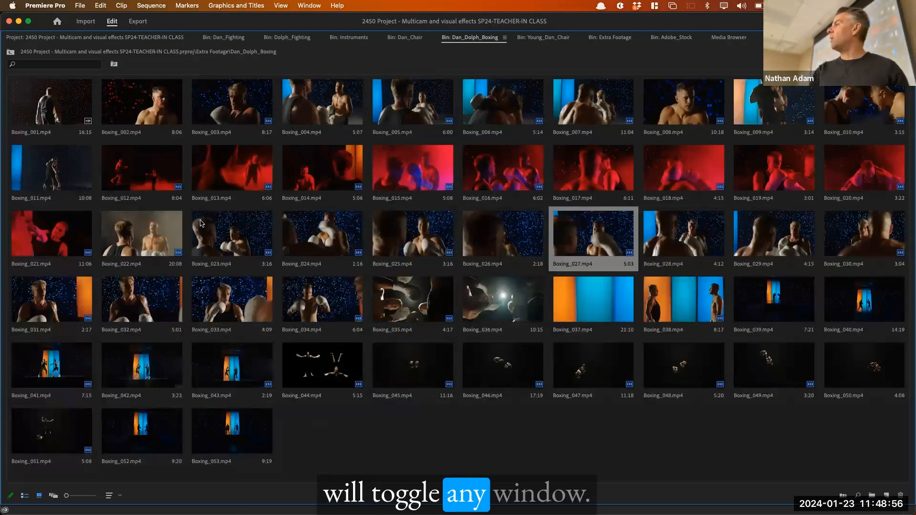
pyautogui.hotkey('shift', '\\')
pyautogui.hotkey('shift', '\\')
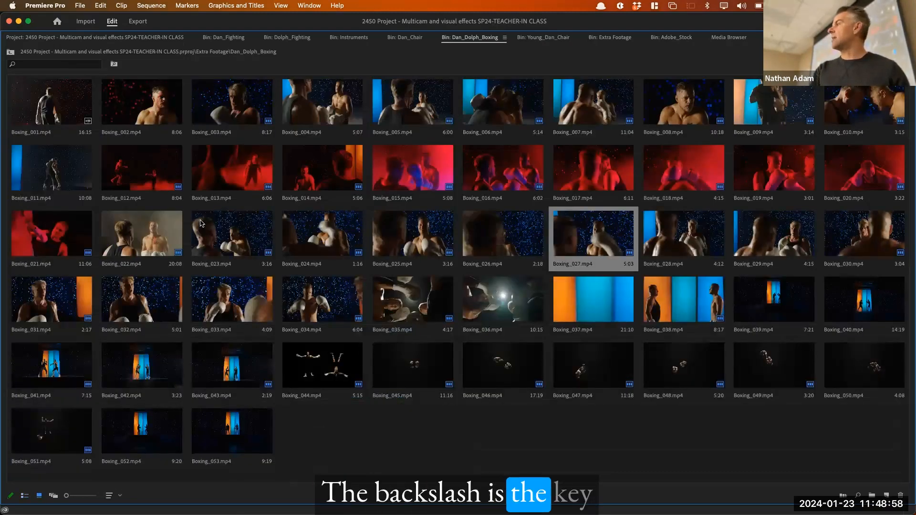
# Toggle the Dan_Dolph_Boxing bin between list and icon views again, ending in icon view.
pyautogui.hotkey('shift', '\\')
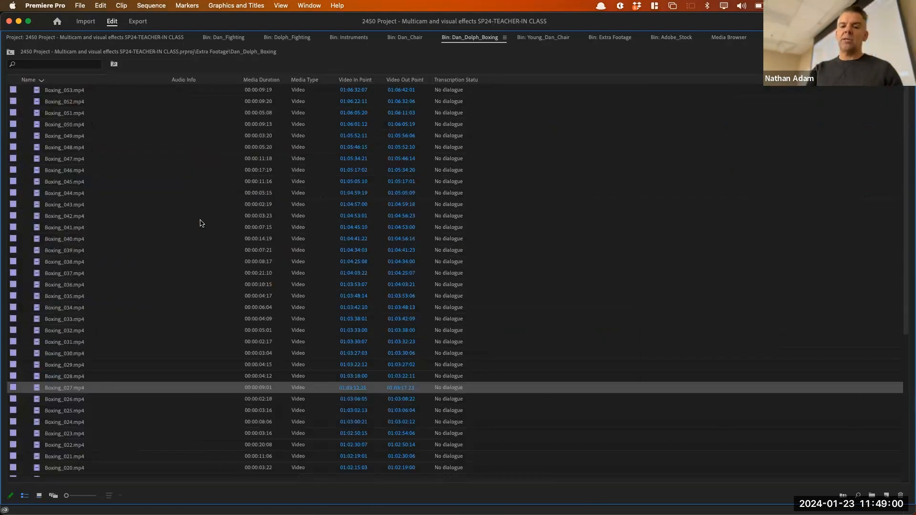
pyautogui.hotkey('shift', '\\')
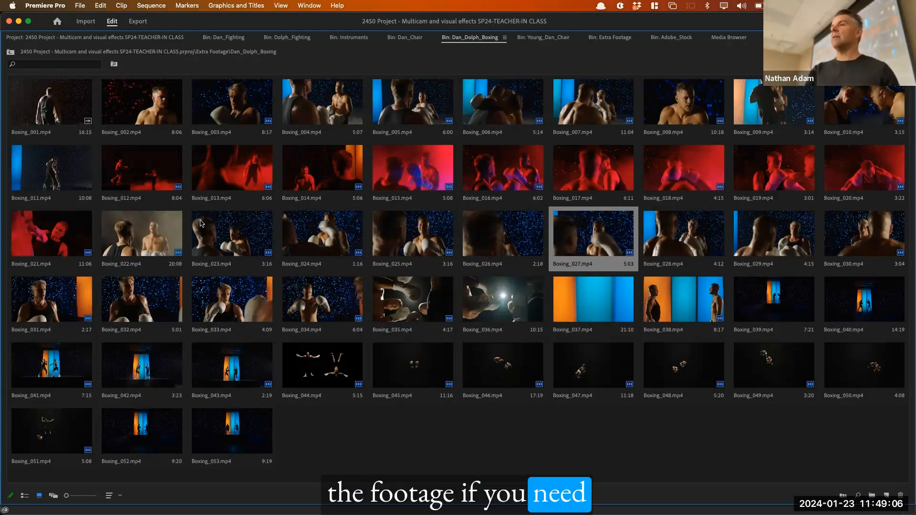
pyautogui.press('super+Page_Up')
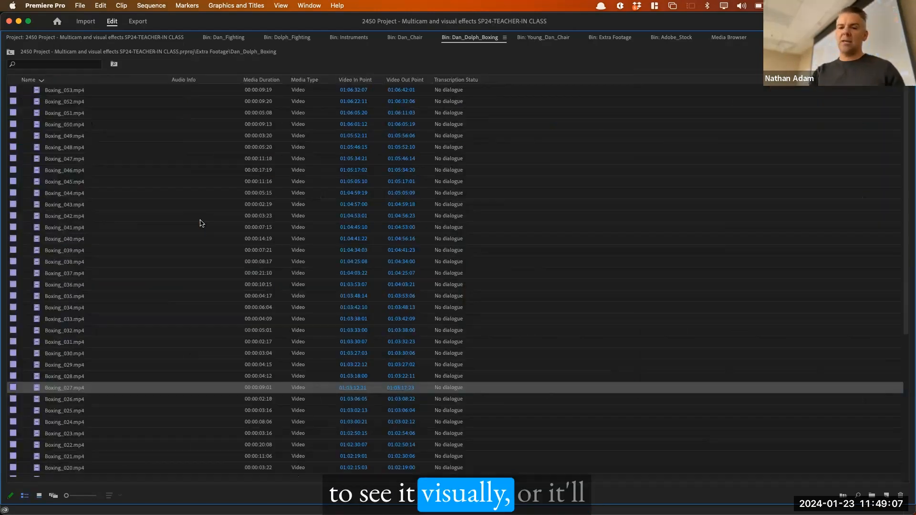
pyautogui.click(39, 496)
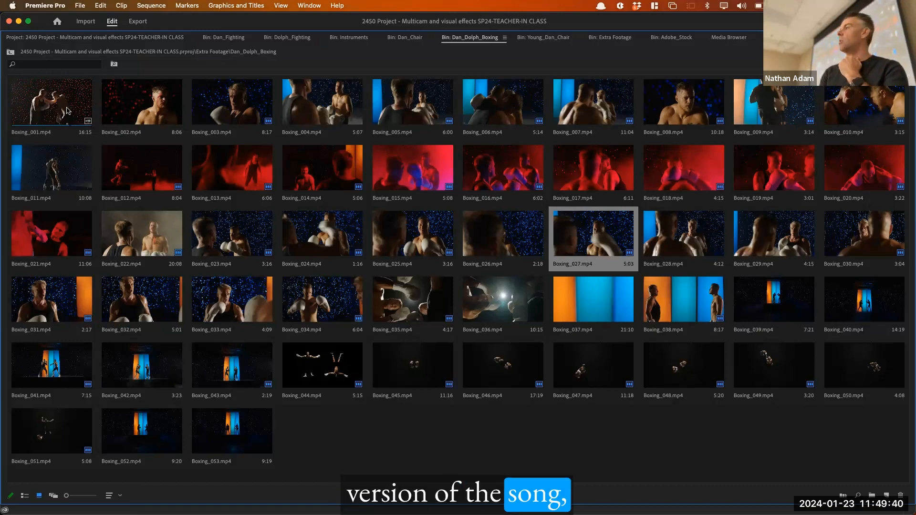
# Rearrange the Dan_Dolph_Boxing thumbnails by moving Boxing_001, Boxing_003 and Boxing_046 to the end of the bin.
pyautogui.click(82, 109)
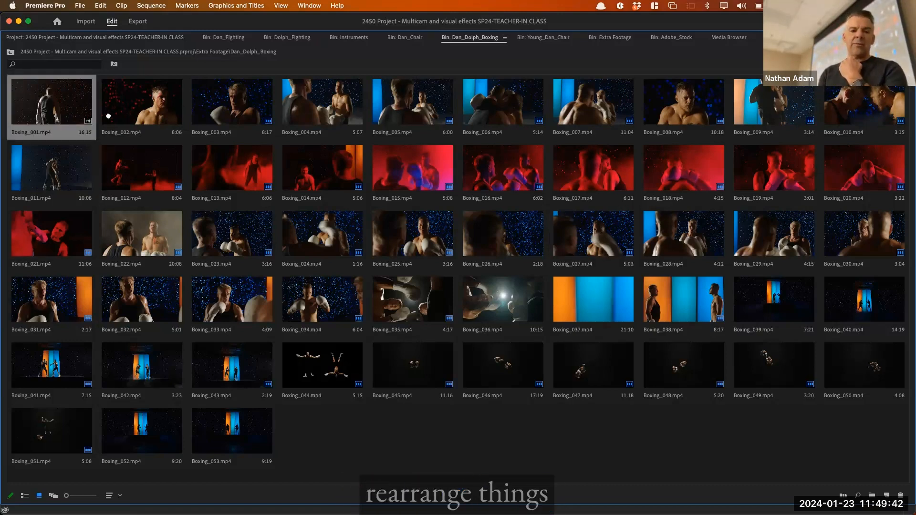
pyautogui.moveTo(150, 106); pyautogui.dragTo(152, 107)
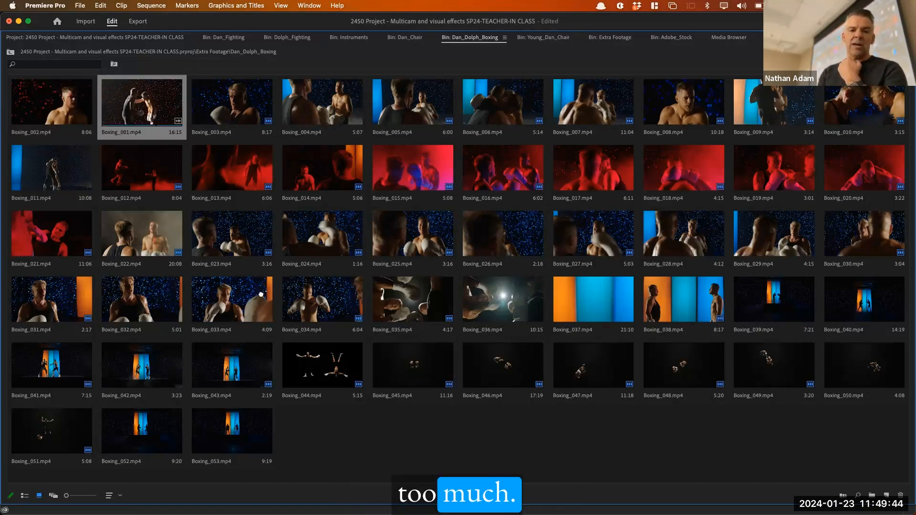
pyautogui.moveTo(266, 422); pyautogui.dragTo(265, 422)
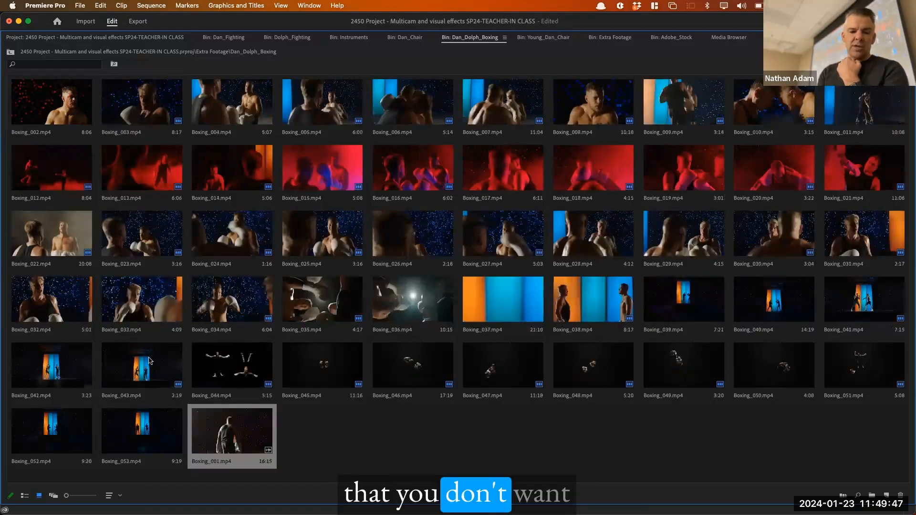
pyautogui.moveTo(293, 371); pyautogui.dragTo(274, 431)
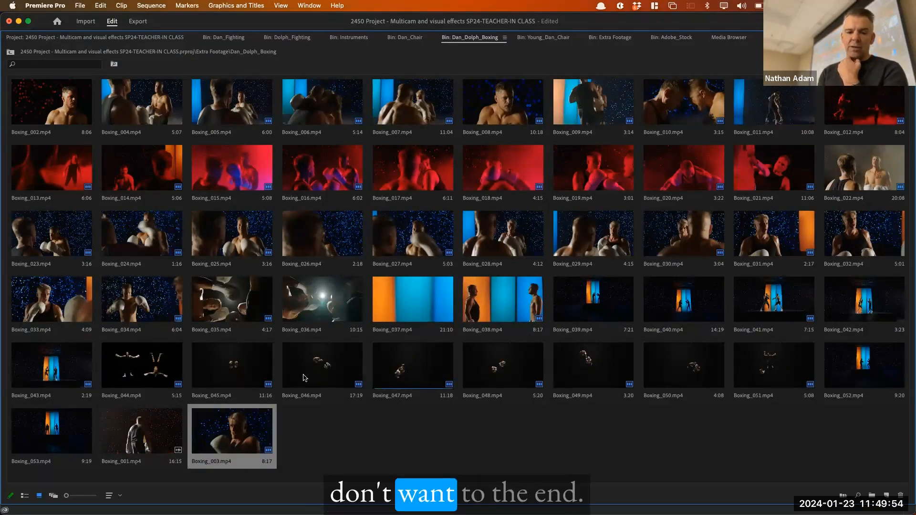
pyautogui.moveTo(309, 370); pyautogui.dragTo(281, 437)
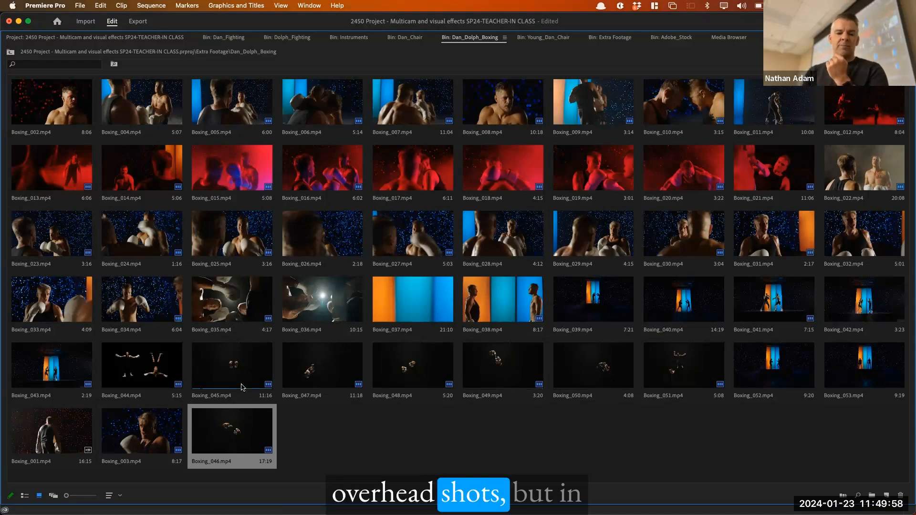
# Switch the bin to freeform view and stack Boxing_003, Boxing_012, Boxing_011 and Boxing_004 over the Boxing_001 clip.
pyautogui.click(53, 495)
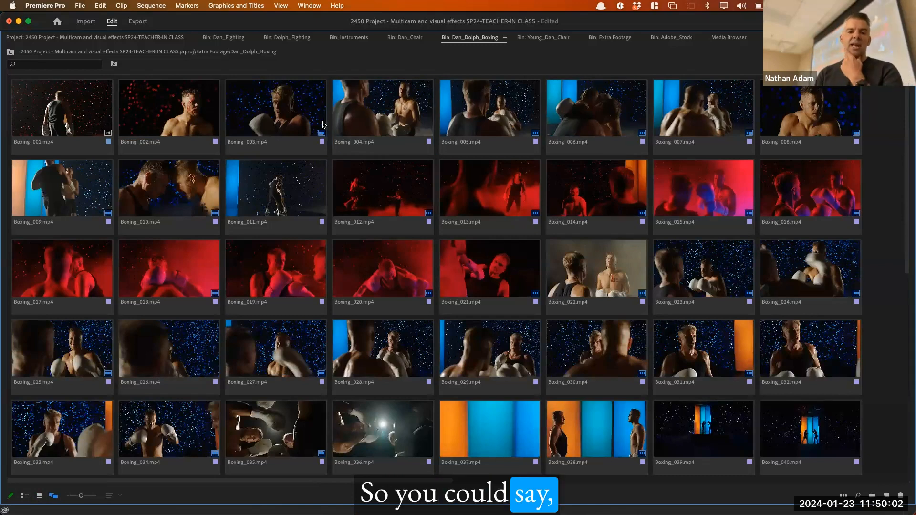
pyautogui.moveTo(274, 119); pyautogui.dragTo(56, 117)
pyautogui.moveTo(405, 196); pyautogui.dragTo(67, 117)
pyautogui.moveTo(277, 191); pyautogui.dragTo(92, 120)
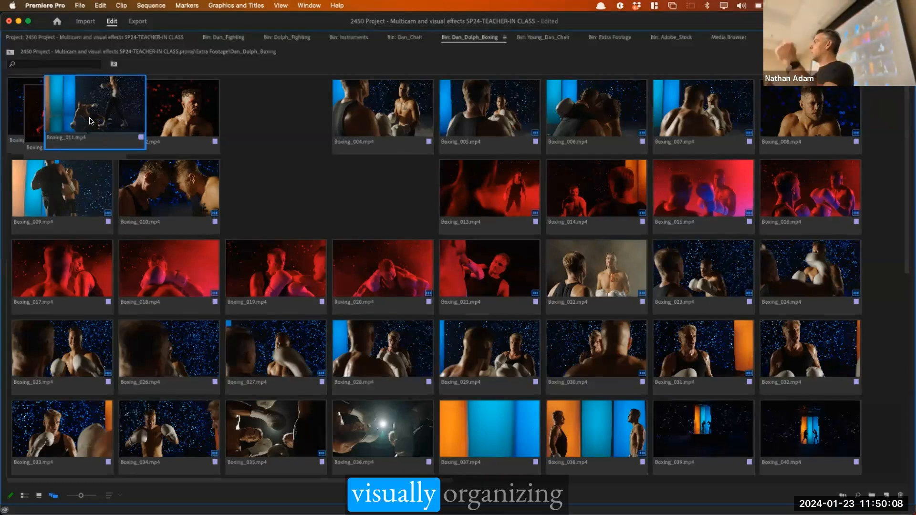
pyautogui.moveTo(394, 117); pyautogui.dragTo(117, 118)
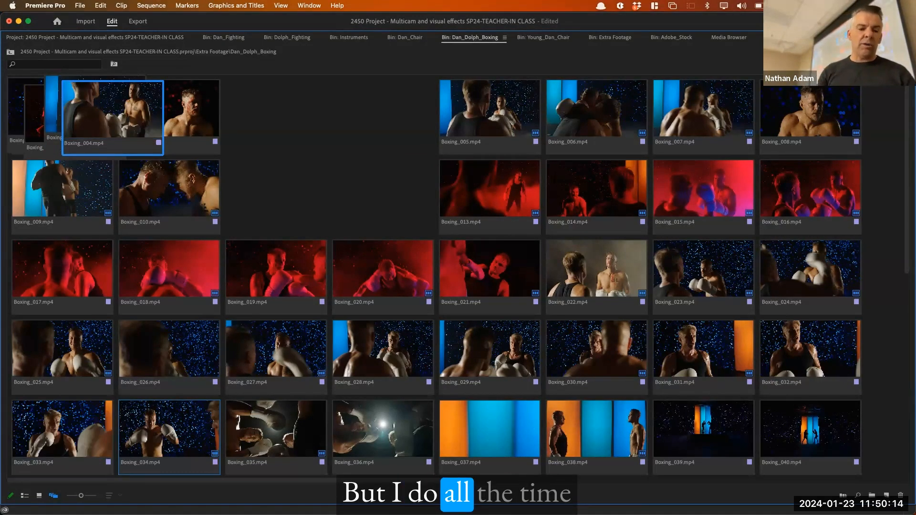
# Show the Dan_Dolph_Boxing bin in list view and icon view, and cycle through the open bins to Adobe_Stock.
pyautogui.click(25, 496)
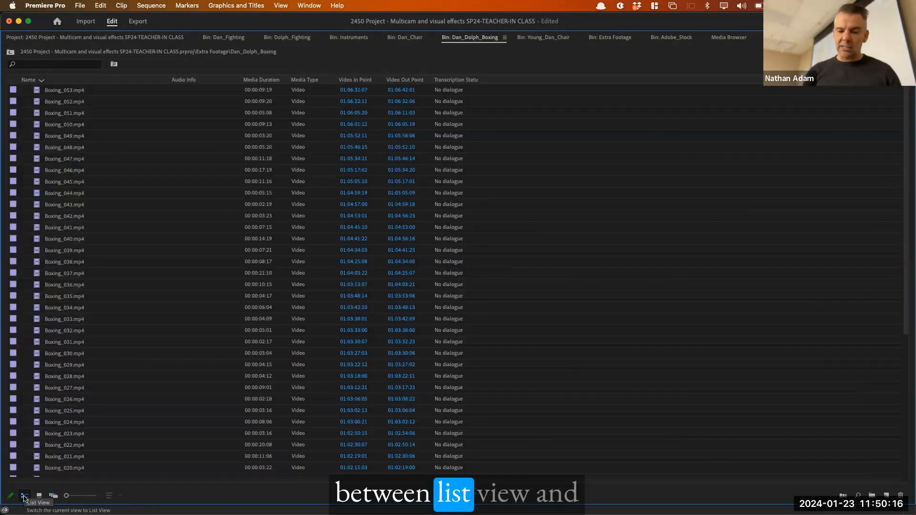
pyautogui.click(40, 496)
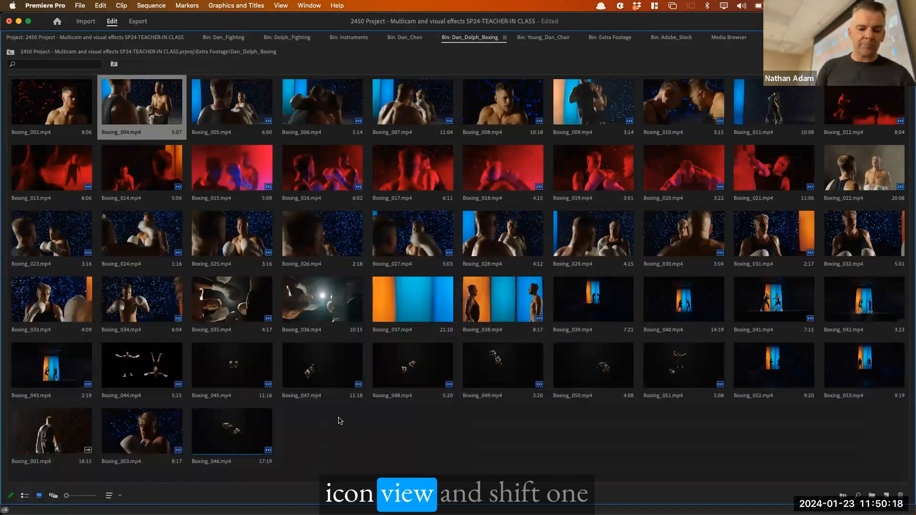
pyautogui.hotkey('shift', '1')
pyautogui.hotkey('shift', '1')
pyautogui.hotkey('shift', '1')
pyautogui.hotkey('shift', '1')
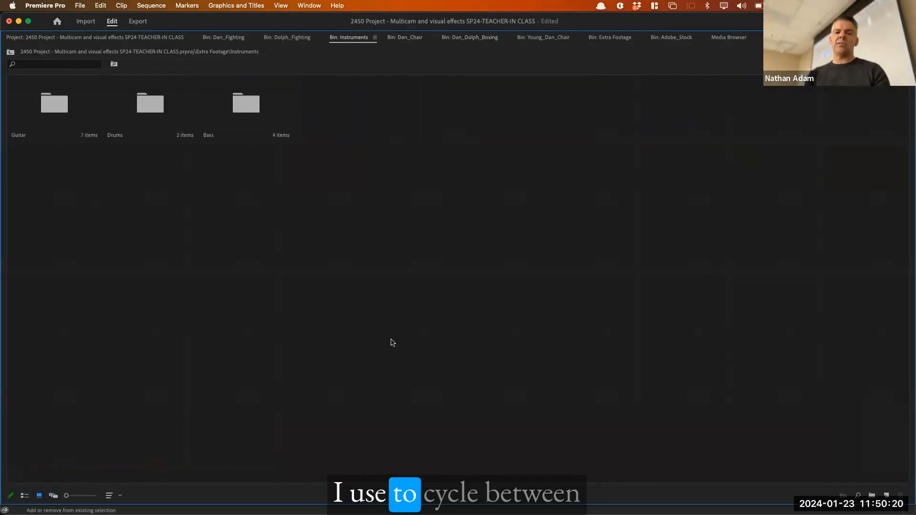
pyautogui.hotkey('shift', '1')
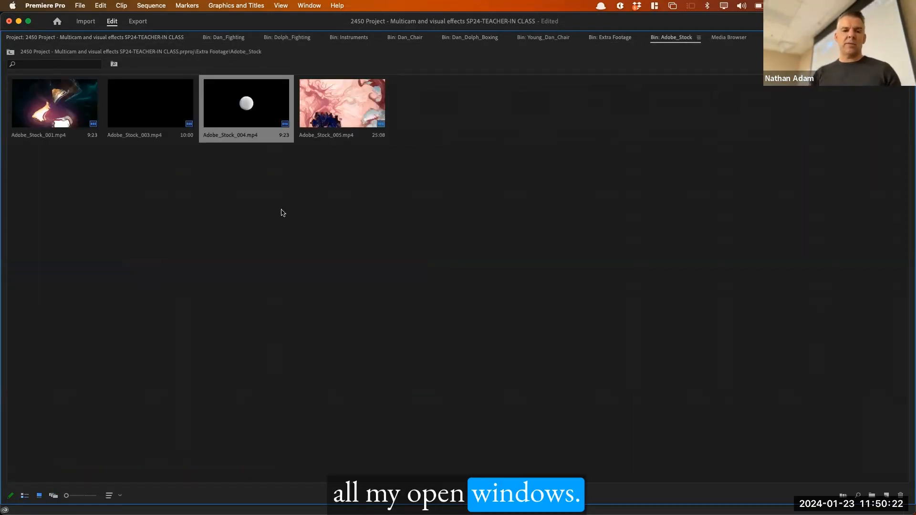
# Restore the maximized bin panel to normal size and select the Young_Dan_Chair_002 clip in the Young_Dan_Chair bin.
pyautogui.press('`')
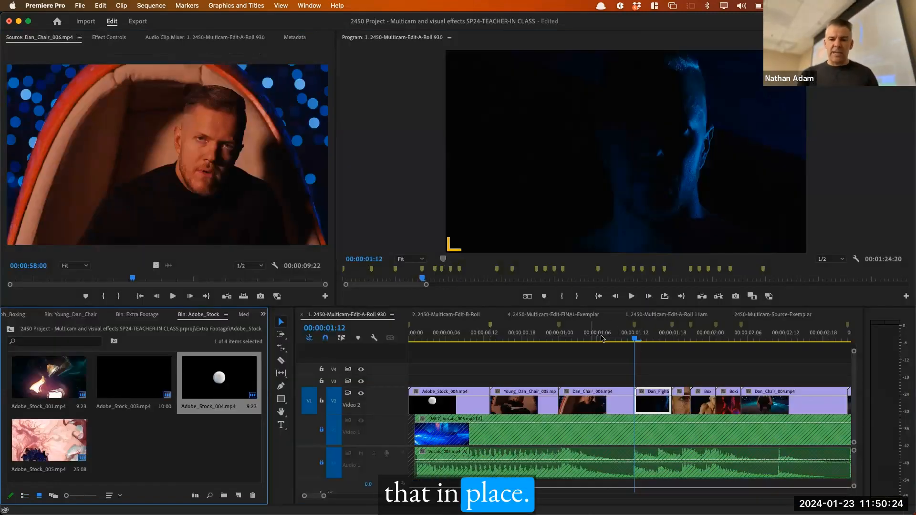
pyautogui.click(143, 431)
pyautogui.click(70, 314)
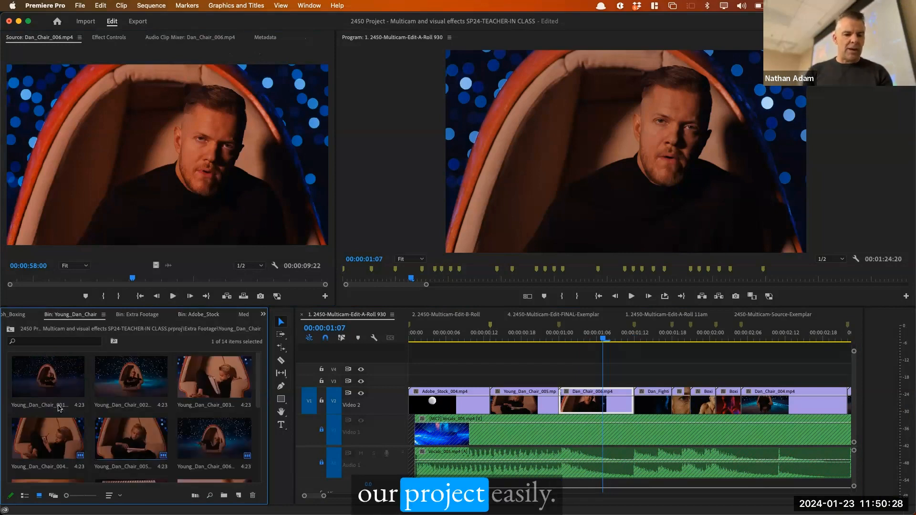
pyautogui.click(123, 385)
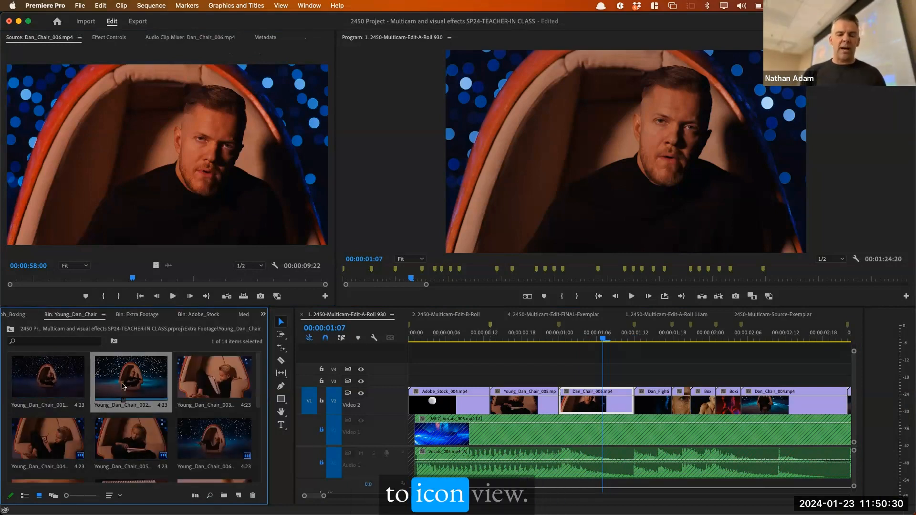
# Scrub and play the first five seconds of the A-Roll sequence, and park the playhead on the cut at 00:00:04:20.
pyautogui.click(592, 337)
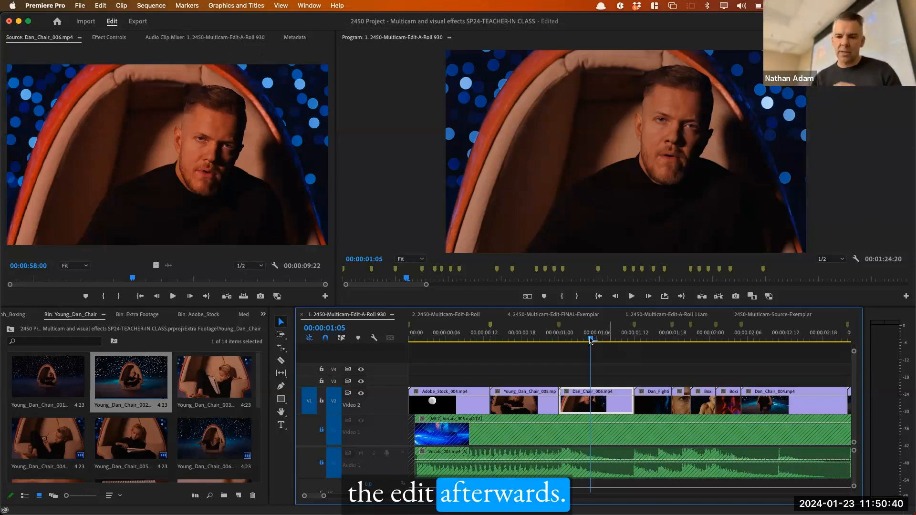
pyautogui.moveTo(591, 338); pyautogui.dragTo(547, 337)
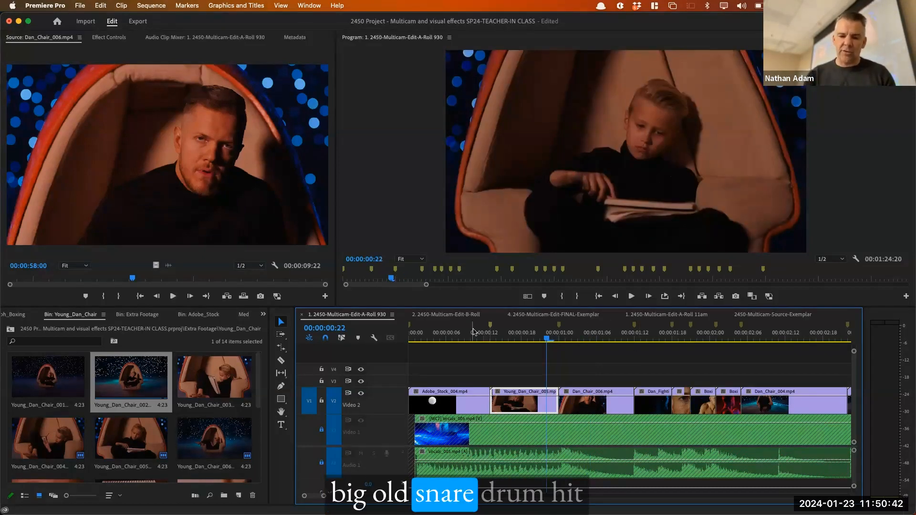
pyautogui.press('-')
pyautogui.moveTo(448, 335); pyautogui.dragTo(633, 340)
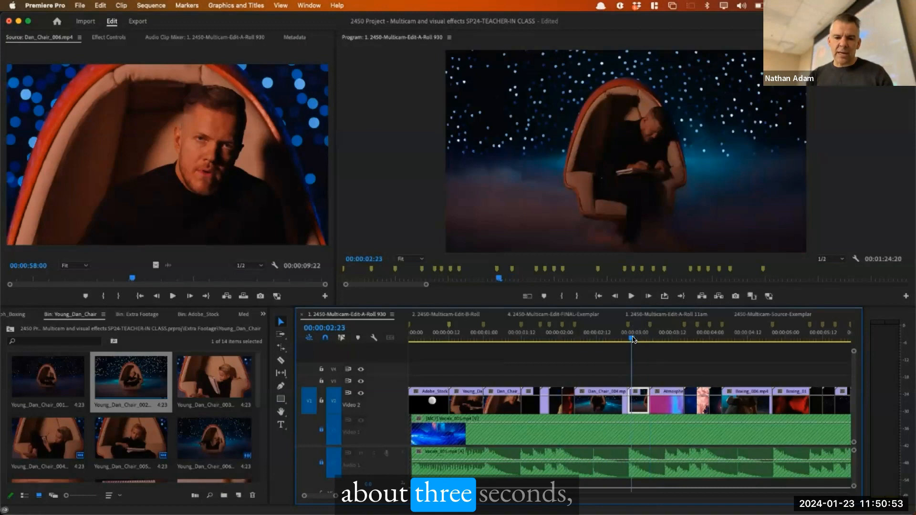
pyautogui.press('space')
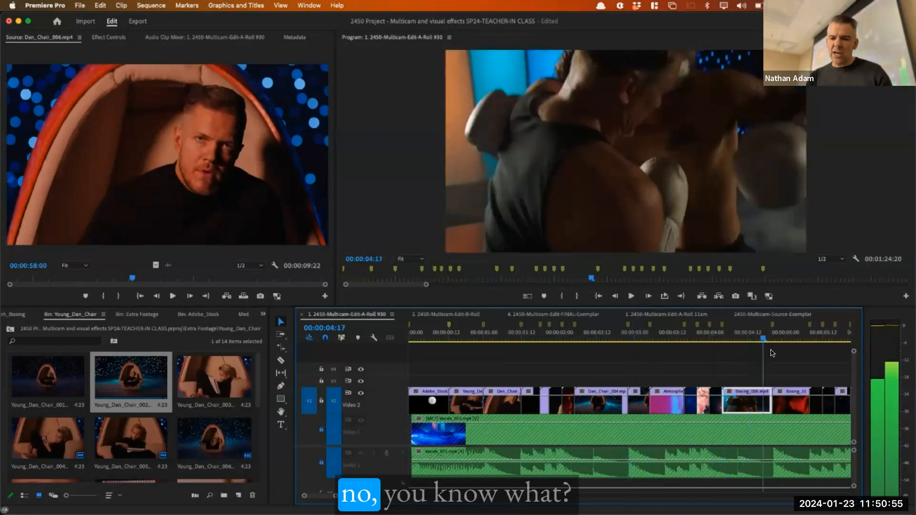
pyautogui.press('space')
pyautogui.click(663, 337)
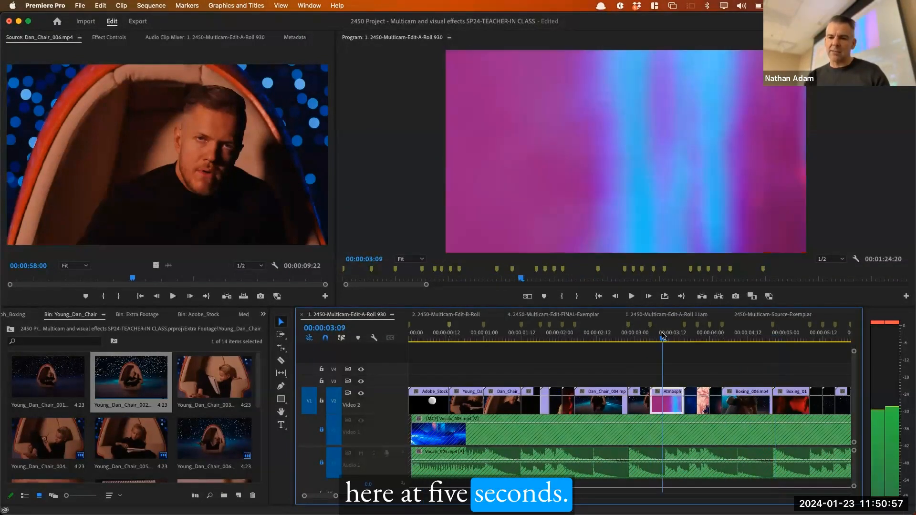
pyautogui.click(774, 337)
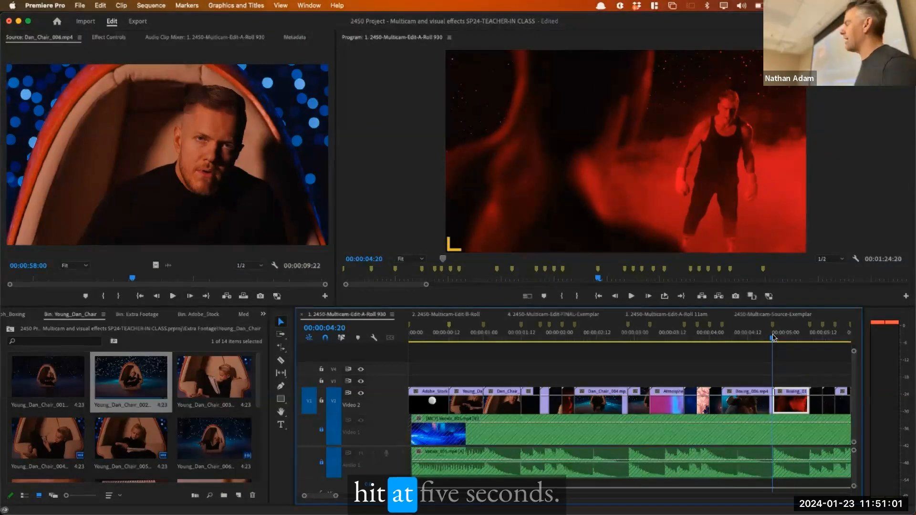
# Roll the cut at the start of the Boxing_013 clip to 00:00:04:23 and back to the playhead at 00:00:04:20.
pyautogui.press('=')
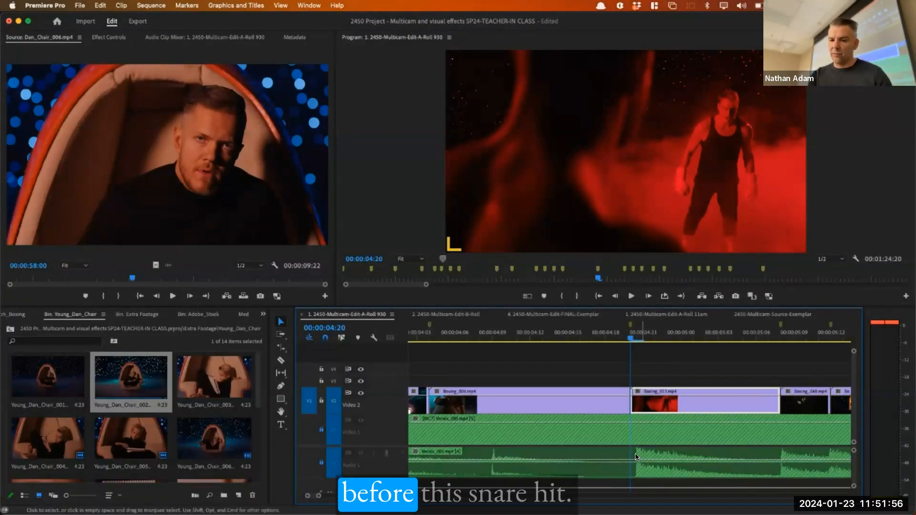
pyautogui.click(628, 402)
pyautogui.click(610, 402)
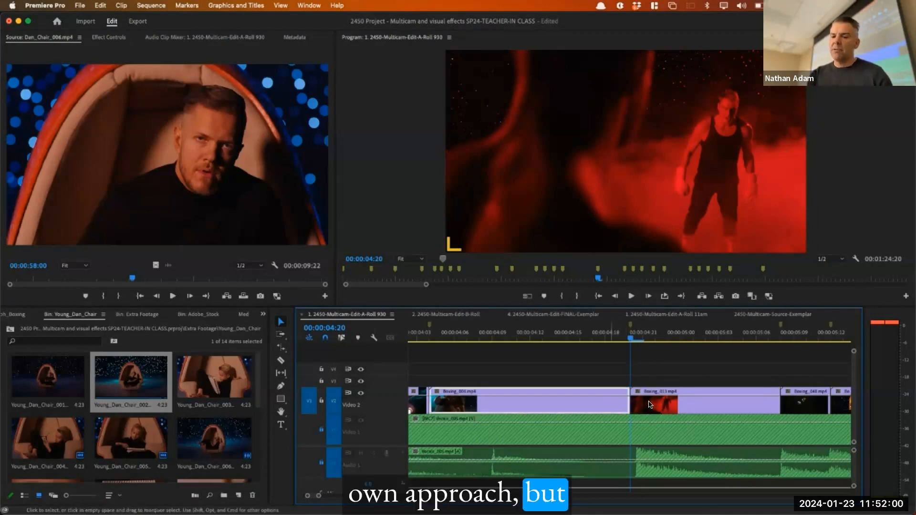
pyautogui.click(650, 403)
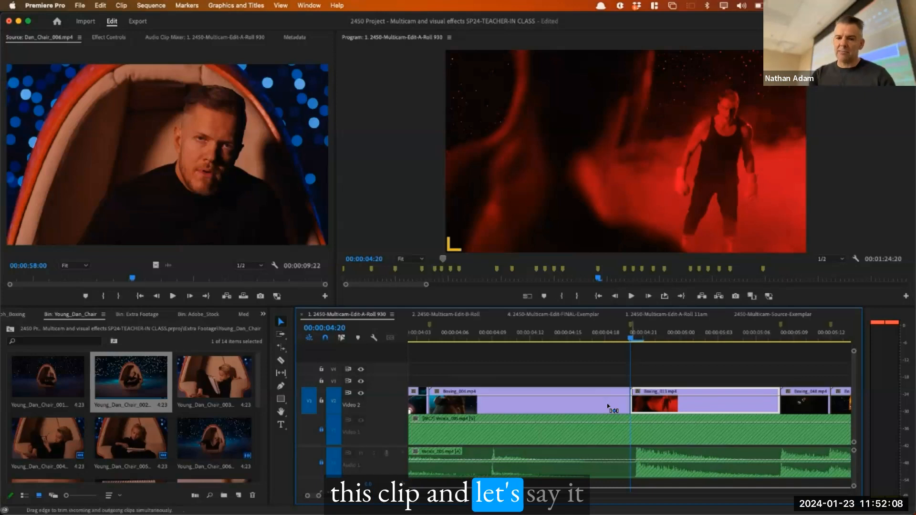
pyautogui.moveTo(630, 403); pyautogui.dragTo(667, 404)
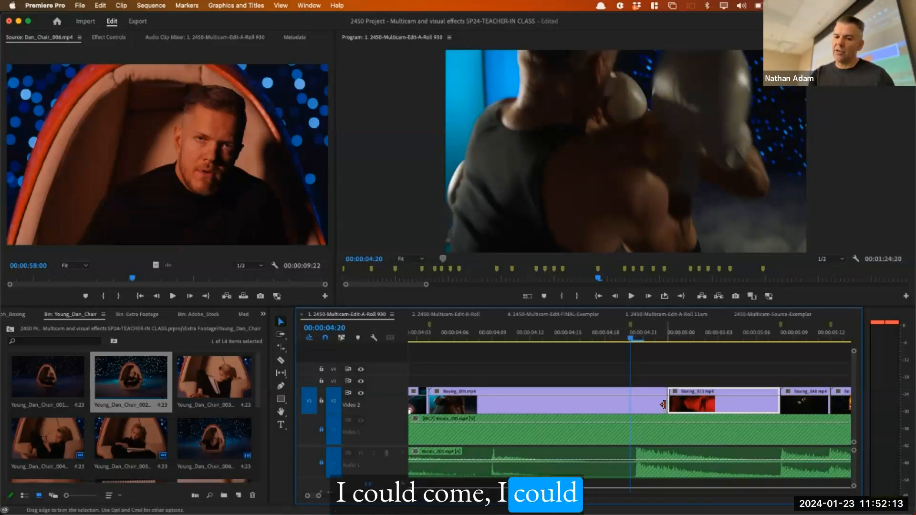
pyautogui.moveTo(663, 408); pyautogui.dragTo(638, 403)
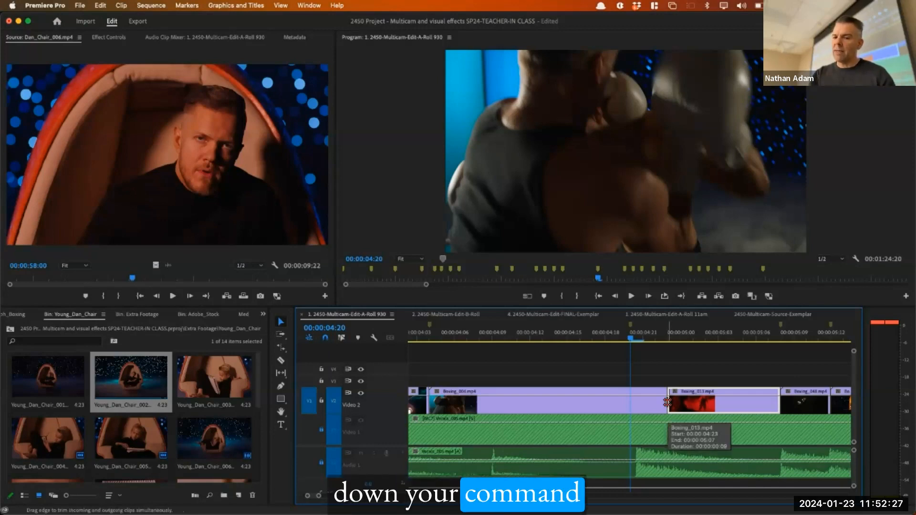
pyautogui.moveTo(667, 402); pyautogui.dragTo(630, 404)
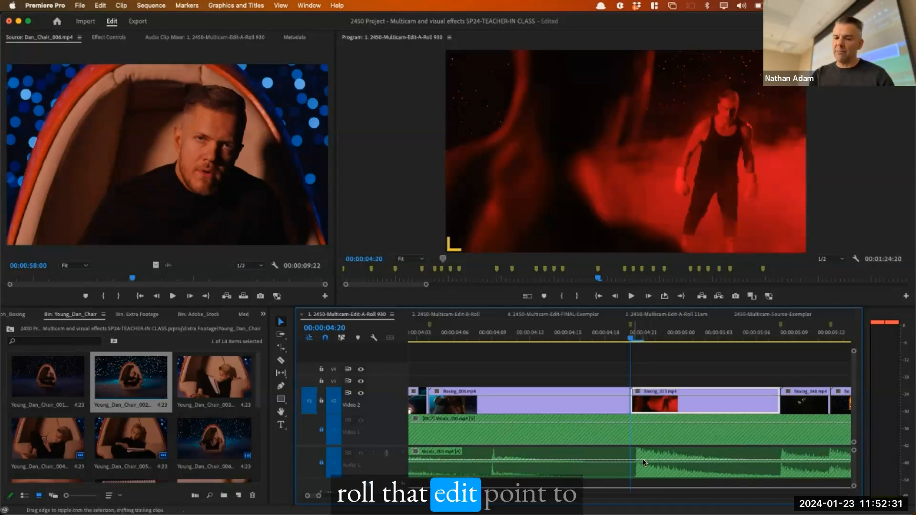
# Activate the Rolling Edit tool and try it on the cut at the start of the Boxing_013 clip.
pyautogui.click(282, 337)
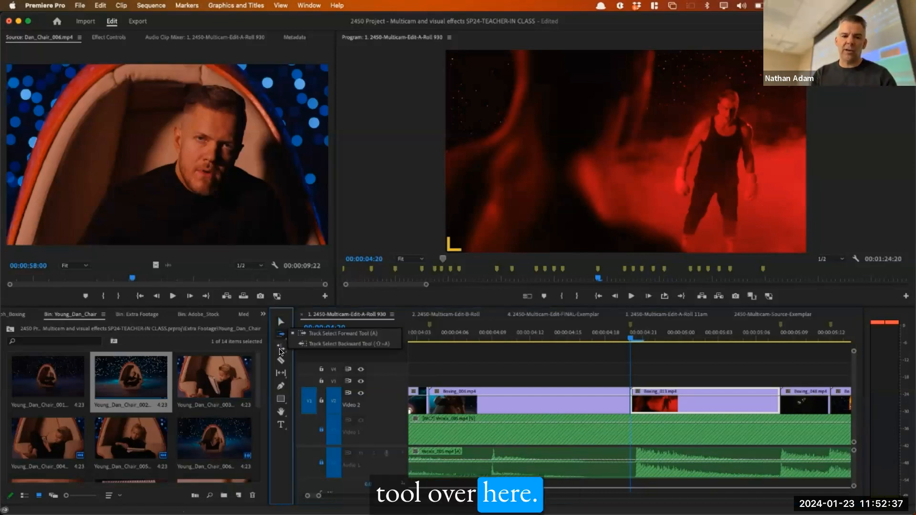
pyautogui.click(279, 350)
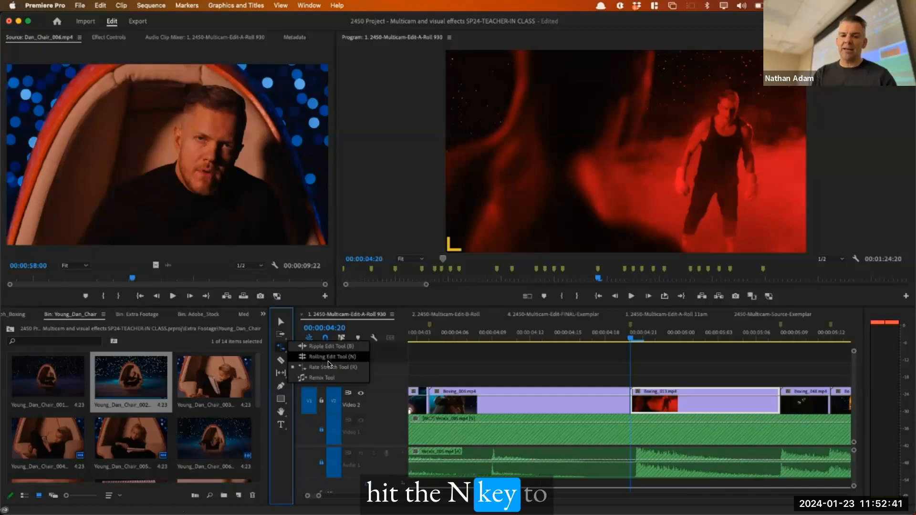
pyautogui.click(329, 358)
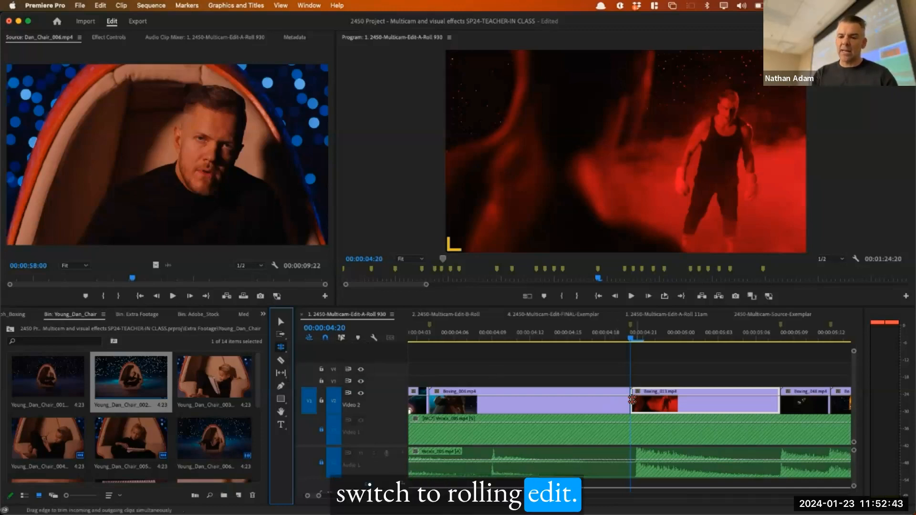
pyautogui.moveTo(631, 399); pyautogui.dragTo(631, 401)
pyautogui.hscroll(5, 632, 402)
pyautogui.hscroll(-4, 631, 403)
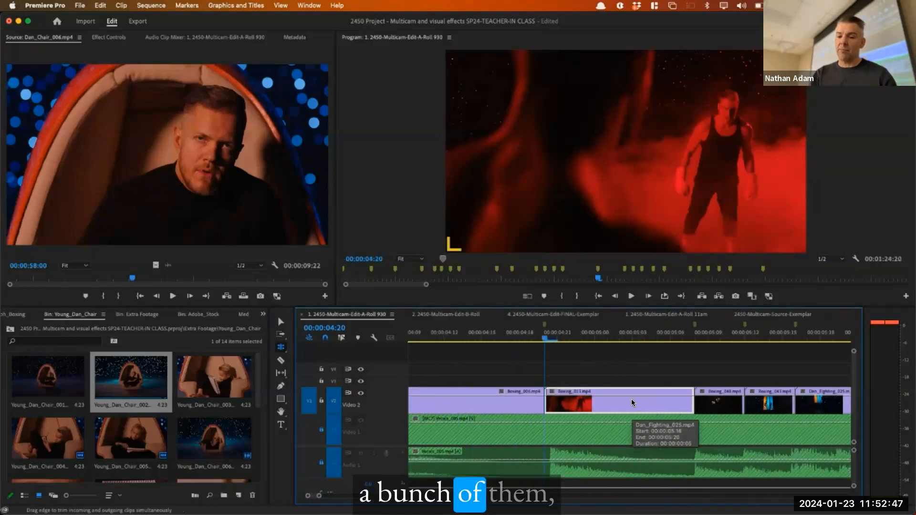
# Show the edit tools grouped with the Rolling Edit tool and return to the Selection tool.
pyautogui.hscroll(1, 632, 403)
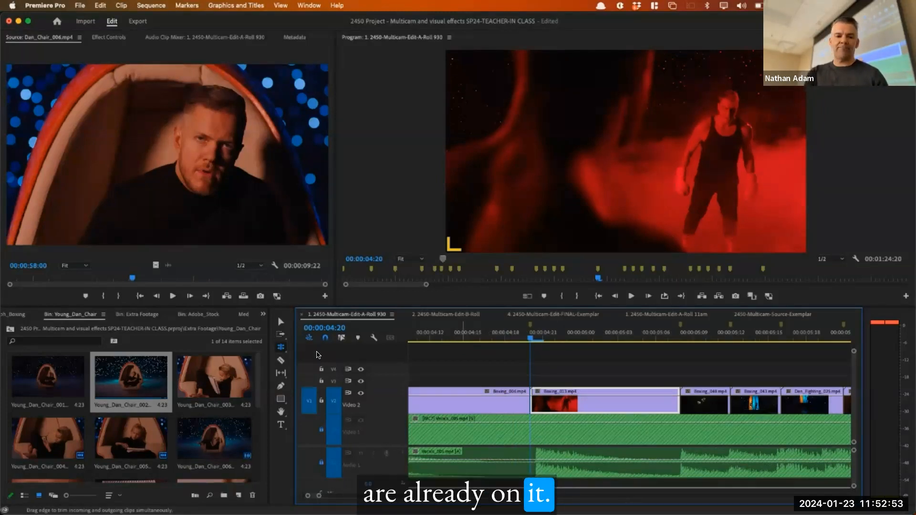
pyautogui.click(280, 347)
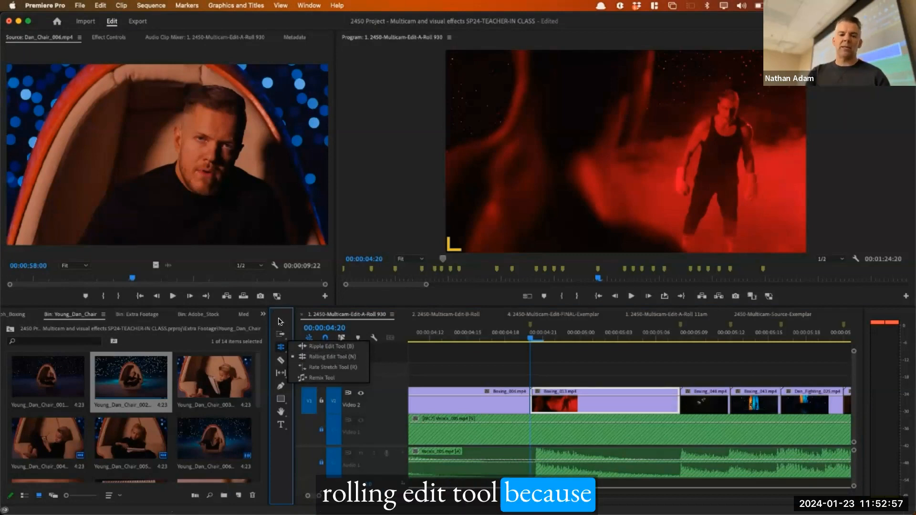
pyautogui.moveTo(531, 402); pyautogui.dragTo(537, 402)
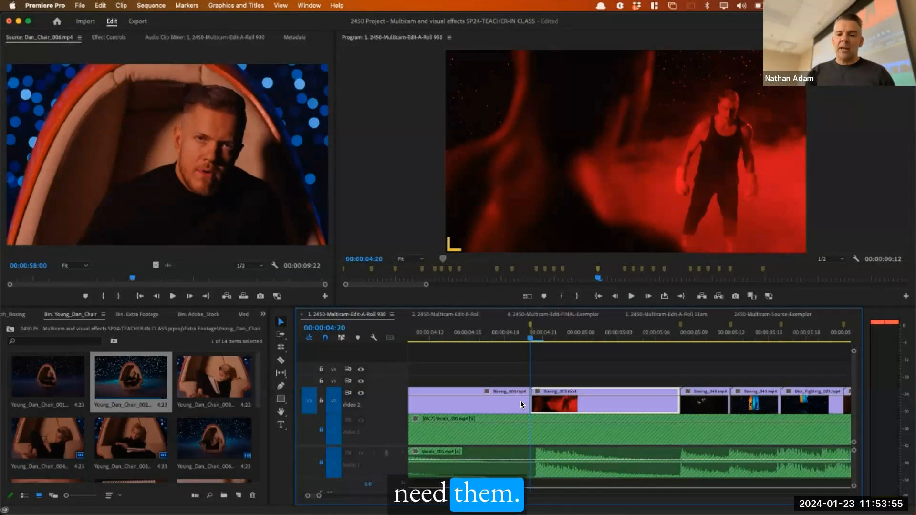
pyautogui.click(544, 400)
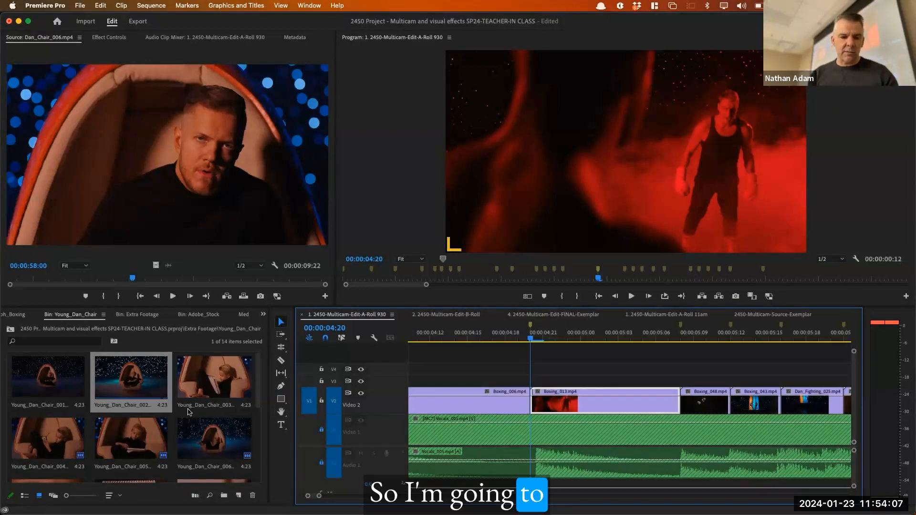
# In the maximized Dan_Dolph_Boxing bin, set in and out points on Boxing_017 around the punch and open it in the Source Monitor.
pyautogui.press('`')
pyautogui.hotkey('shift', '1')
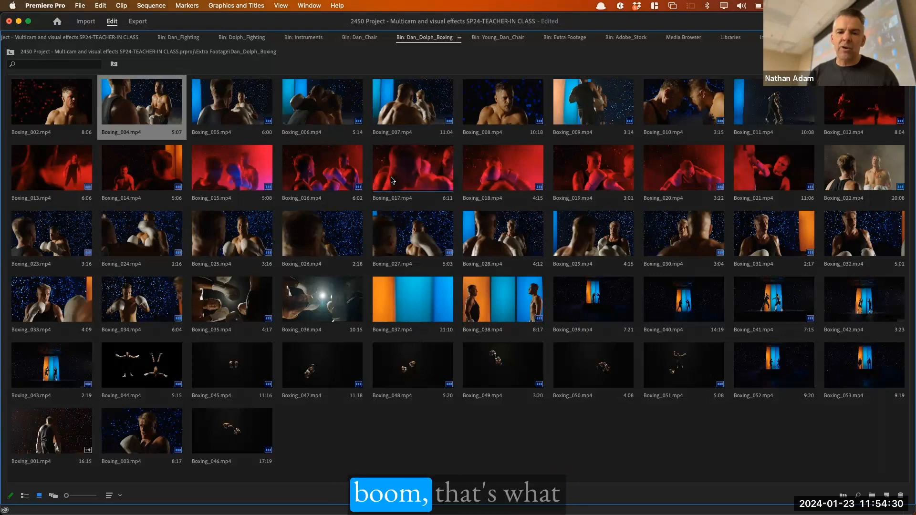
pyautogui.press('o')
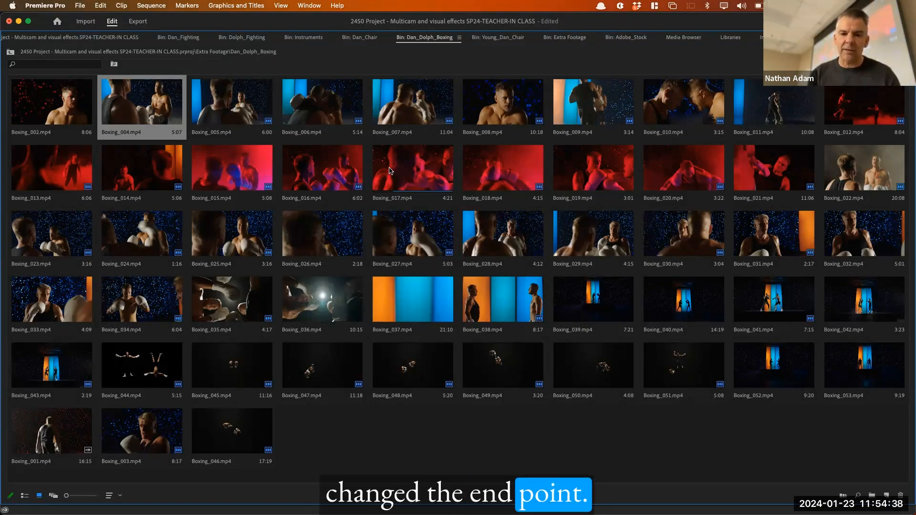
pyautogui.press('i')
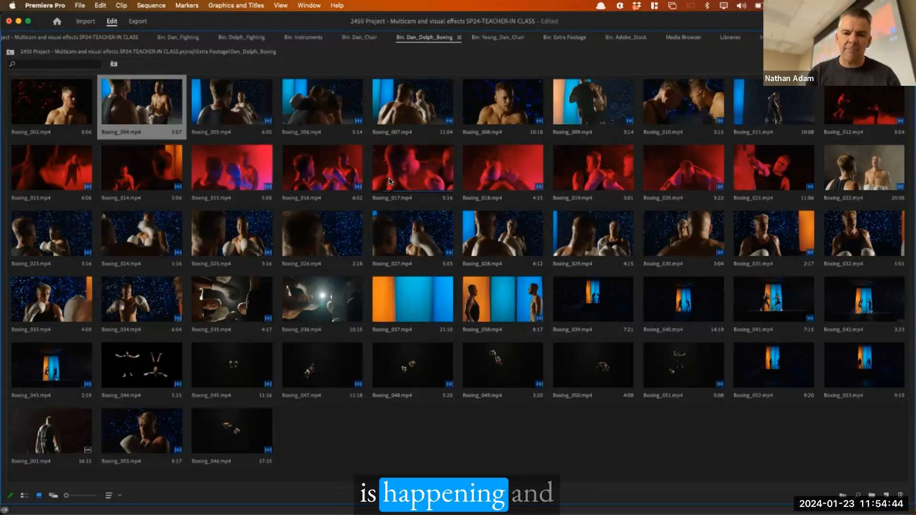
pyautogui.press('o')
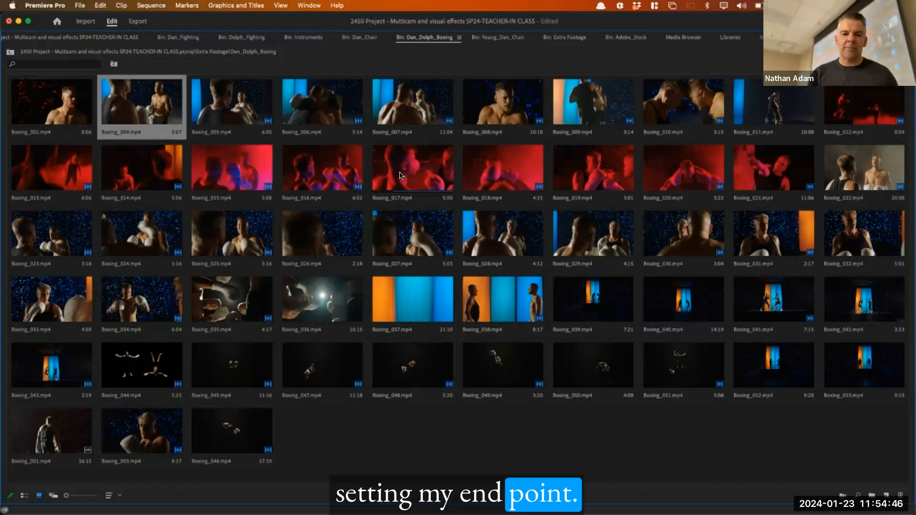
pyautogui.doubleClick(400, 176)
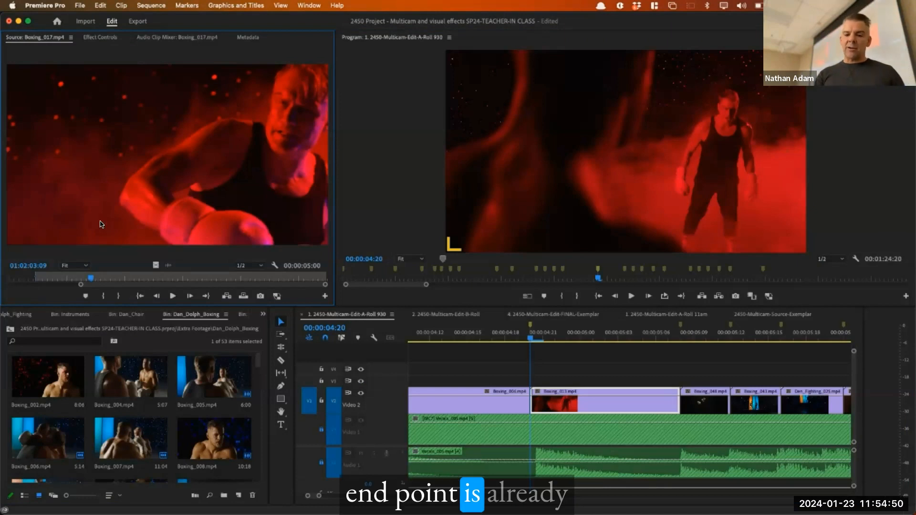
# Mark the Boxing_013 clip's range in the sequence and overwrite it with the Boxing_017 clip.
pyautogui.click(567, 338)
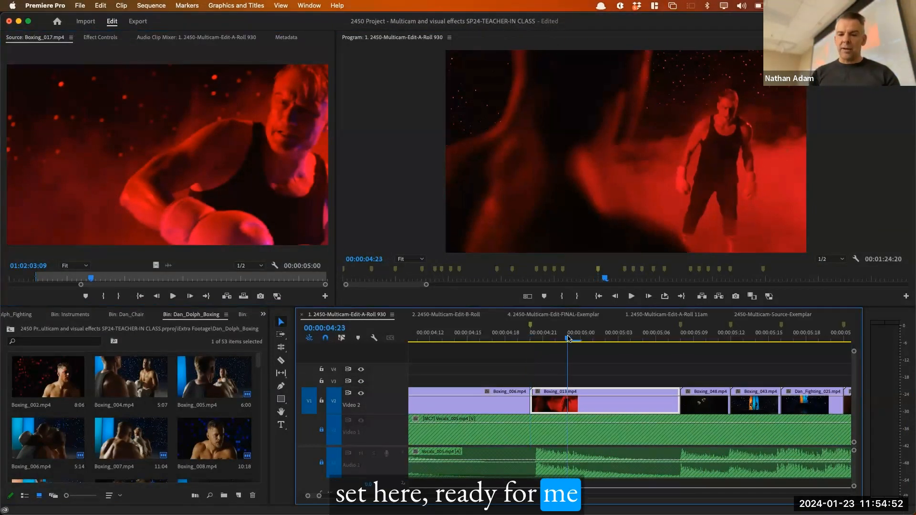
pyautogui.press('x')
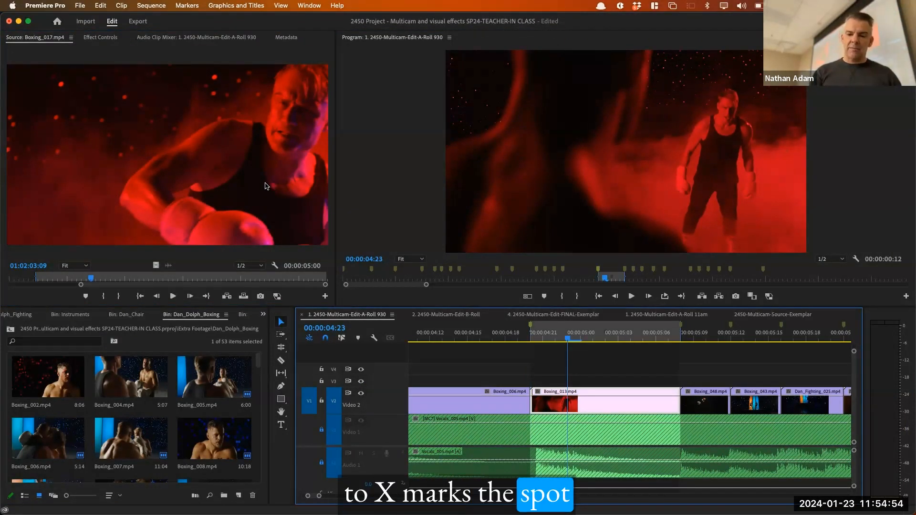
pyautogui.press('.')
# Play the sequence through the cut into Boxing_017 to check the punch against the snare hit.
pyautogui.click(444, 334)
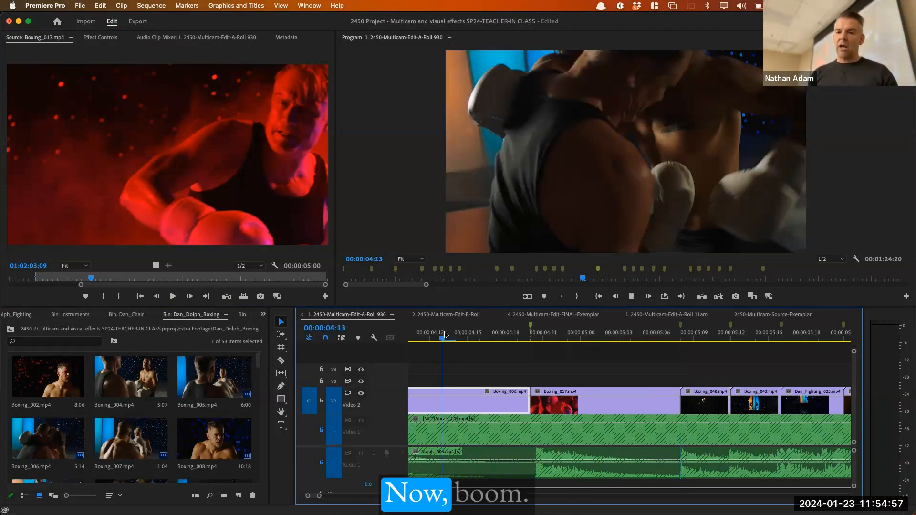
pyautogui.press('space')
pyautogui.press('Up')
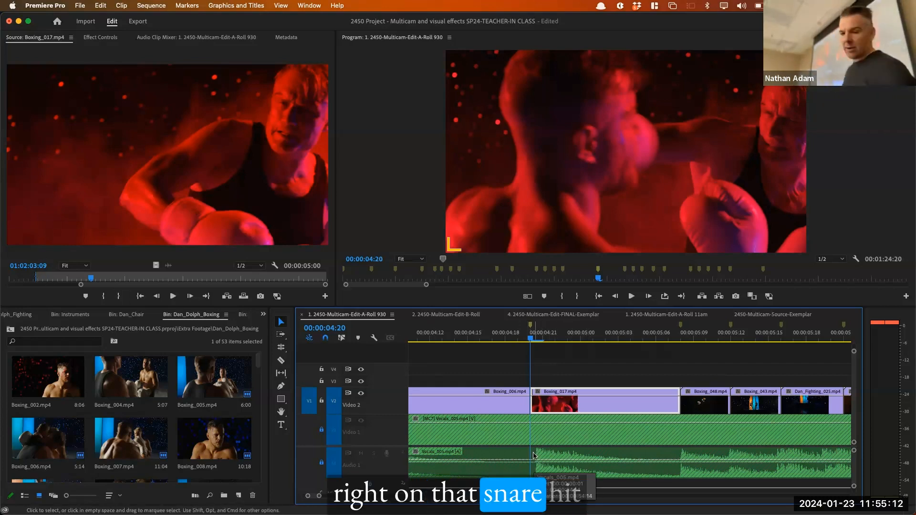
pyautogui.press('space')
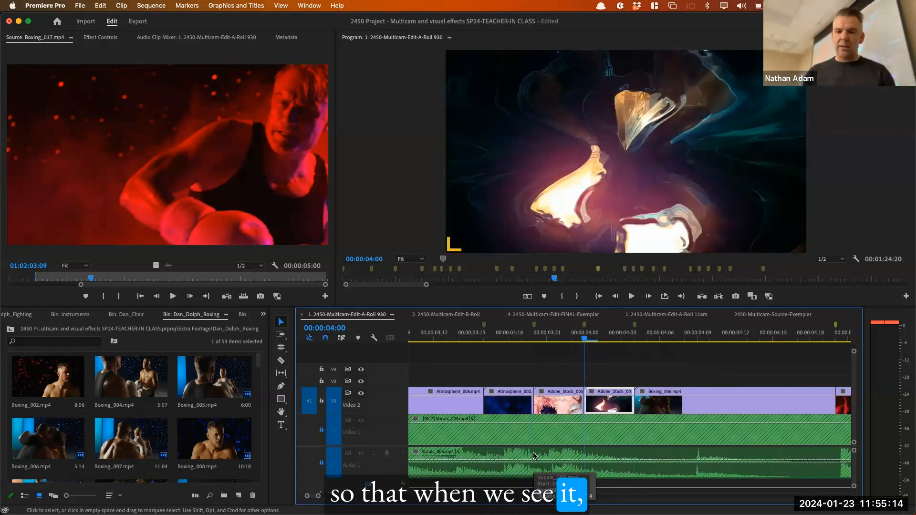
pyautogui.press('space')
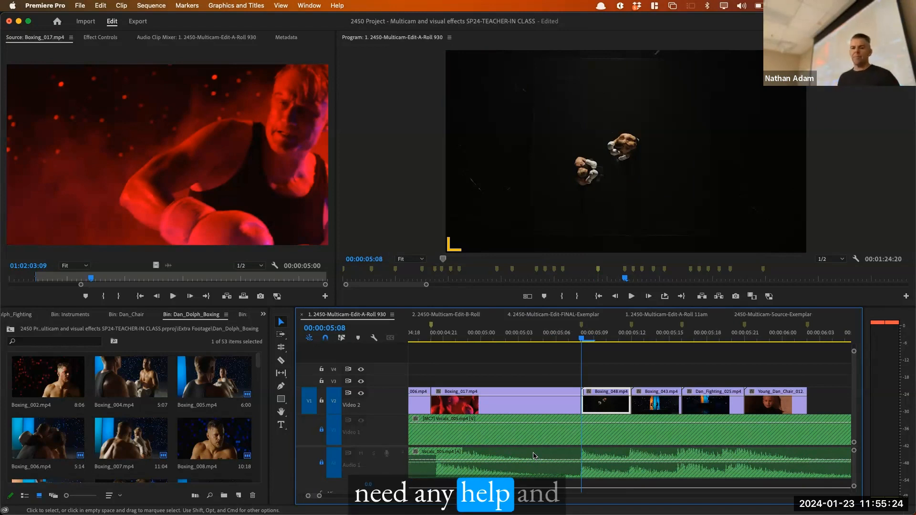
# Slip the Boxing_017 clip's footage with the Slip tool so the punch connects after the snare hit.
pyautogui.click(533, 337)
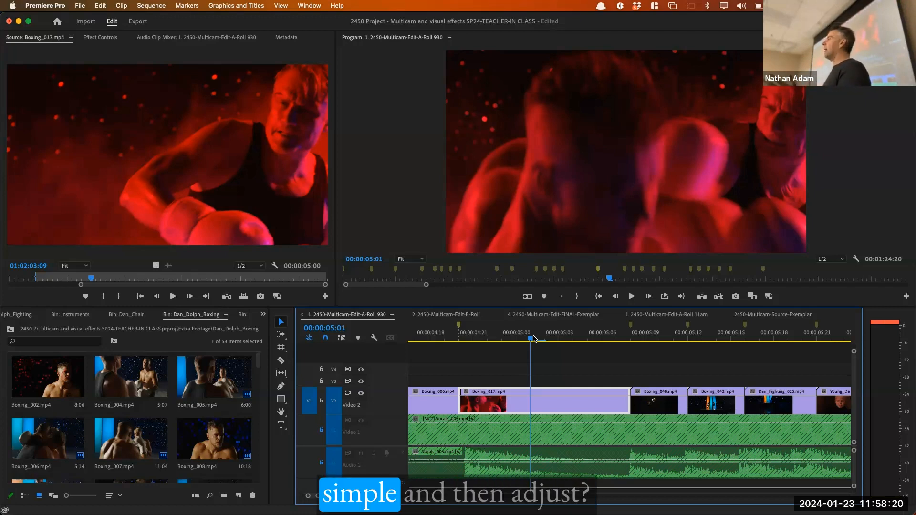
pyautogui.click(495, 338)
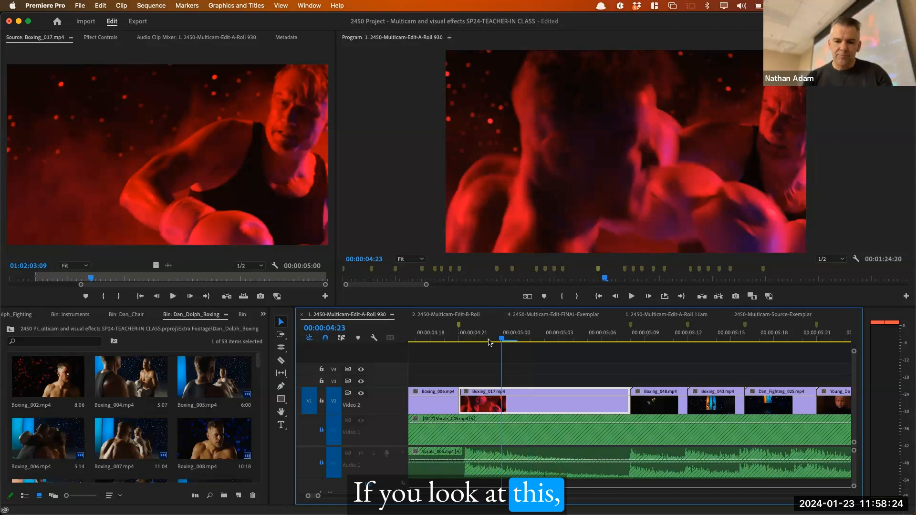
pyautogui.click(482, 334)
pyautogui.press('super+equal')
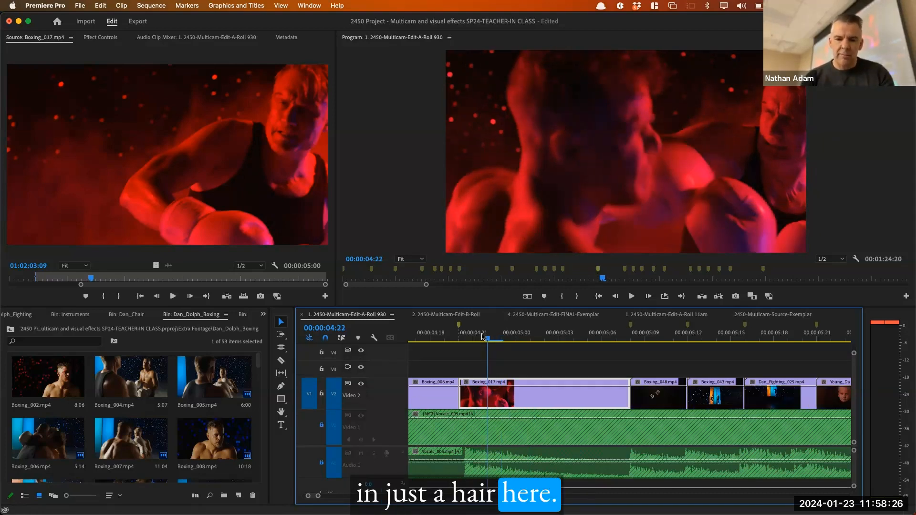
pyautogui.hscroll(-5, 482, 336)
pyautogui.click(587, 337)
pyautogui.click(633, 338)
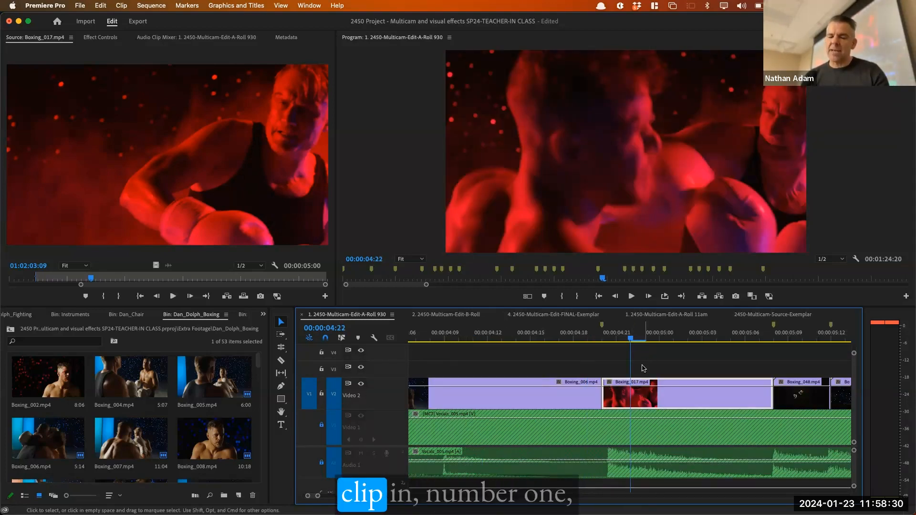
pyautogui.press('y')
pyautogui.moveTo(674, 384); pyautogui.dragTo(703, 386)
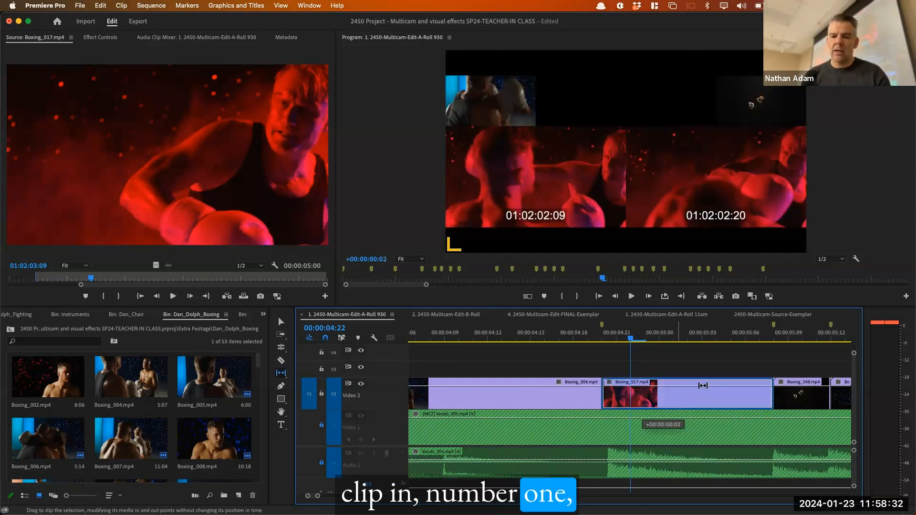
# Review the cut into Boxing_017 and step frame by frame to the punch connecting at 00:00:05:02.
pyautogui.click(575, 334)
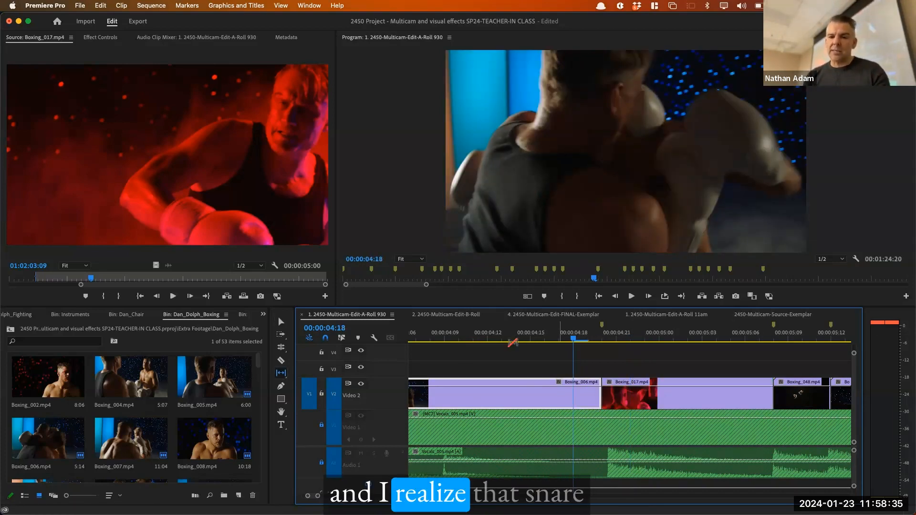
pyautogui.click(629, 337)
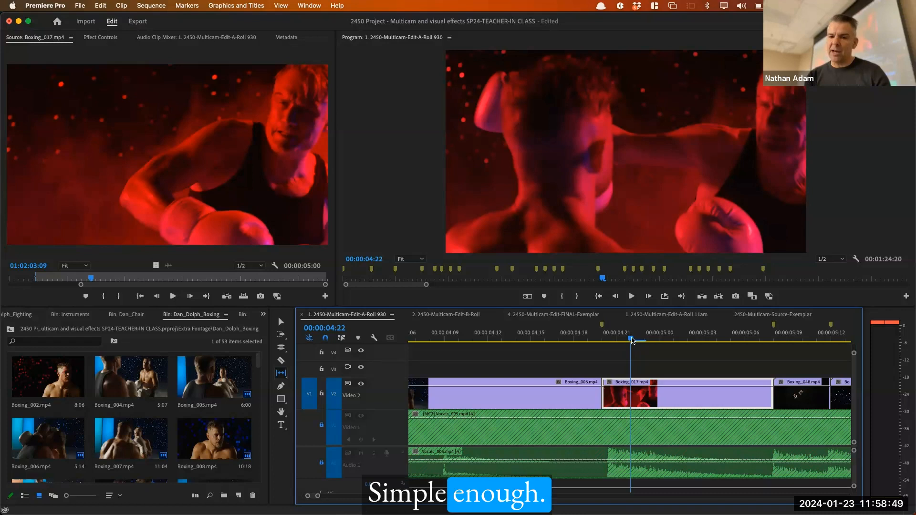
pyautogui.moveTo(642, 340); pyautogui.dragTo(694, 338)
pyautogui.press('Right')
pyautogui.press('Left')
pyautogui.press('Left')
pyautogui.press('Left')
pyautogui.press('Left')
pyautogui.press('Left')
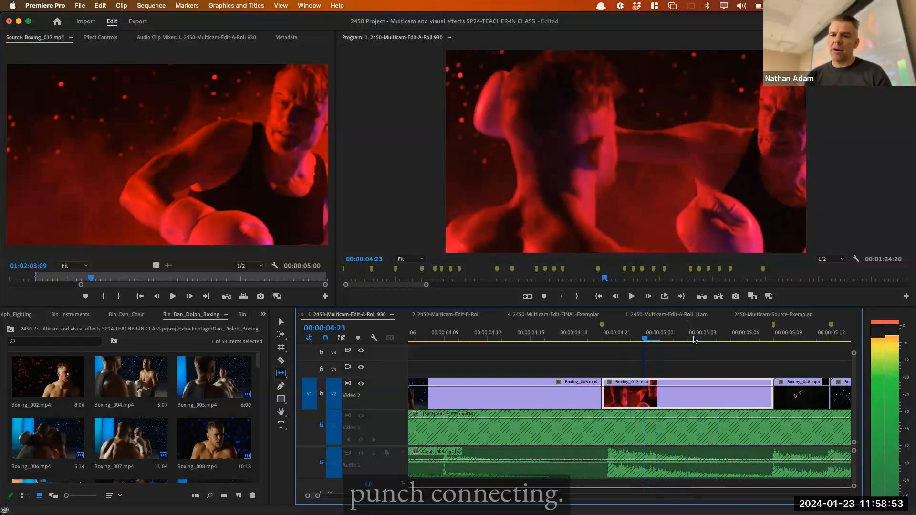
pyautogui.press('Right')
pyautogui.press('Right')
pyautogui.press('Right')
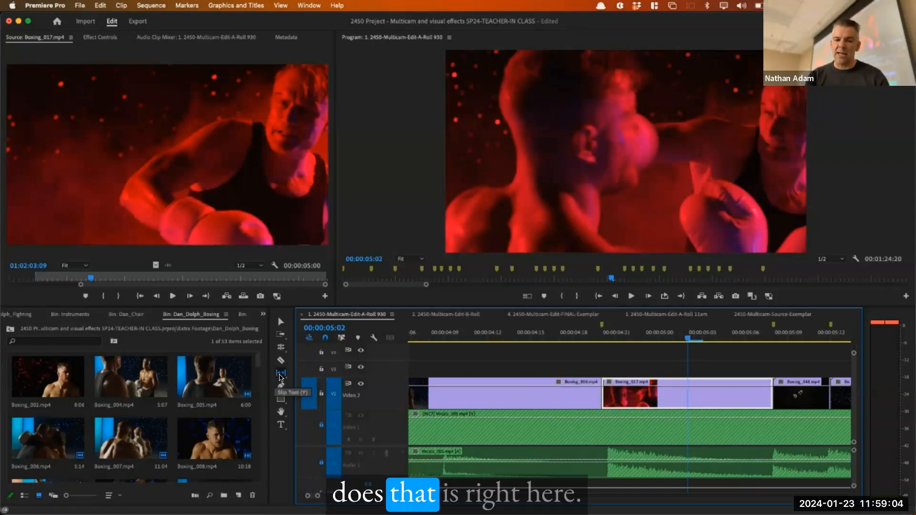
# Slip the Boxing_017 footage back toward the snare hit with the Slip tool and play across the cut to check the timing.
pyautogui.click(280, 376)
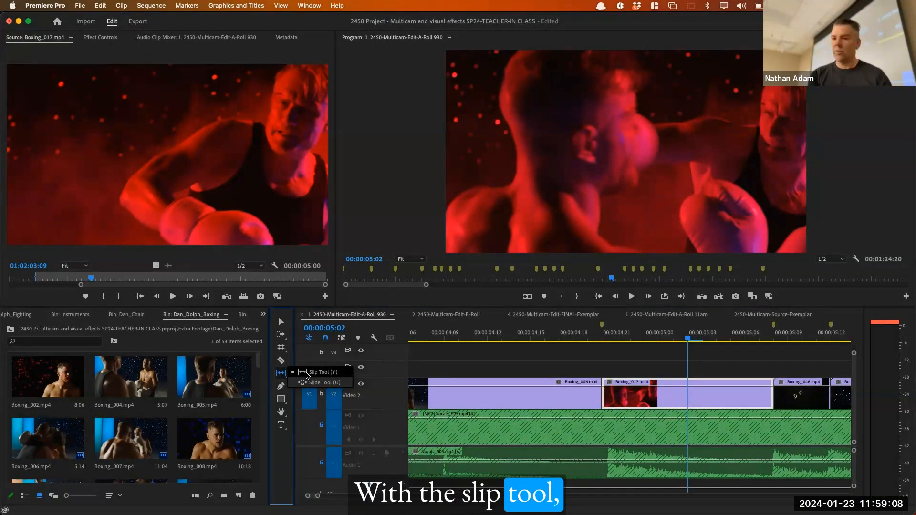
pyautogui.click(307, 375)
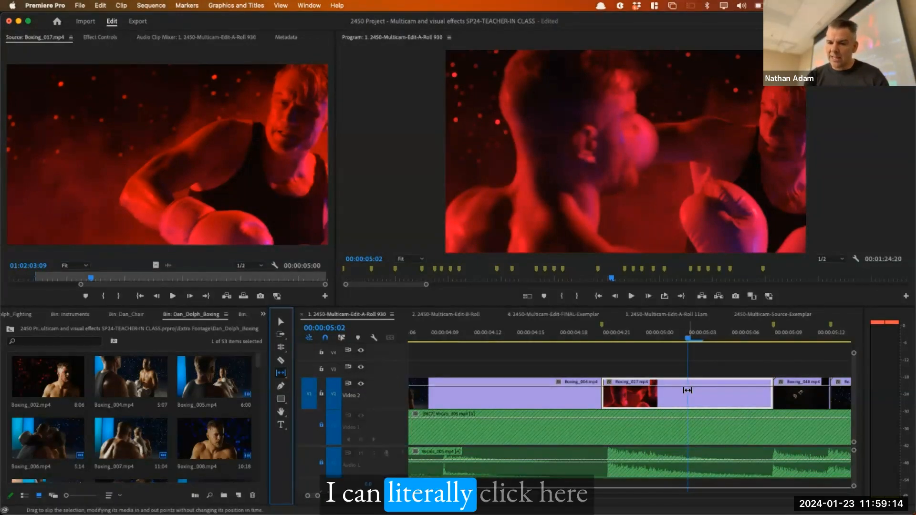
pyautogui.moveTo(687, 390); pyautogui.dragTo(613, 394)
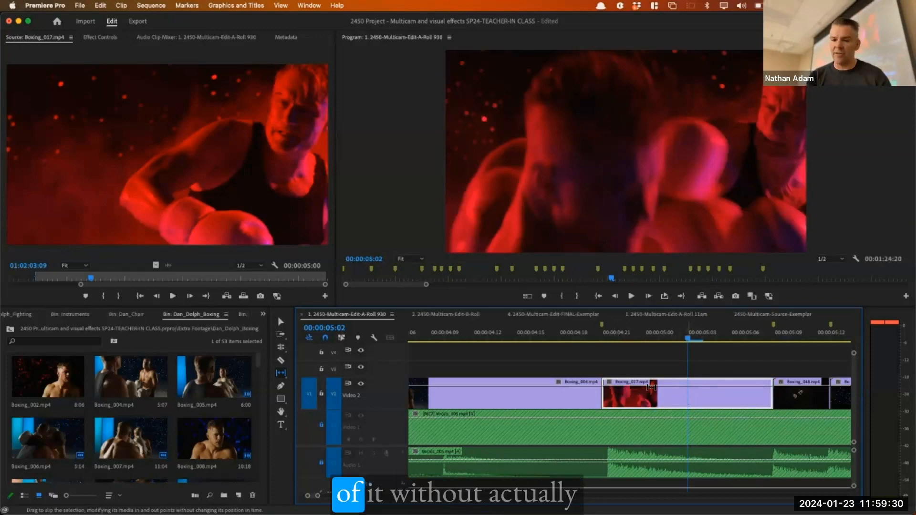
pyautogui.moveTo(516, 332); pyautogui.dragTo(623, 330)
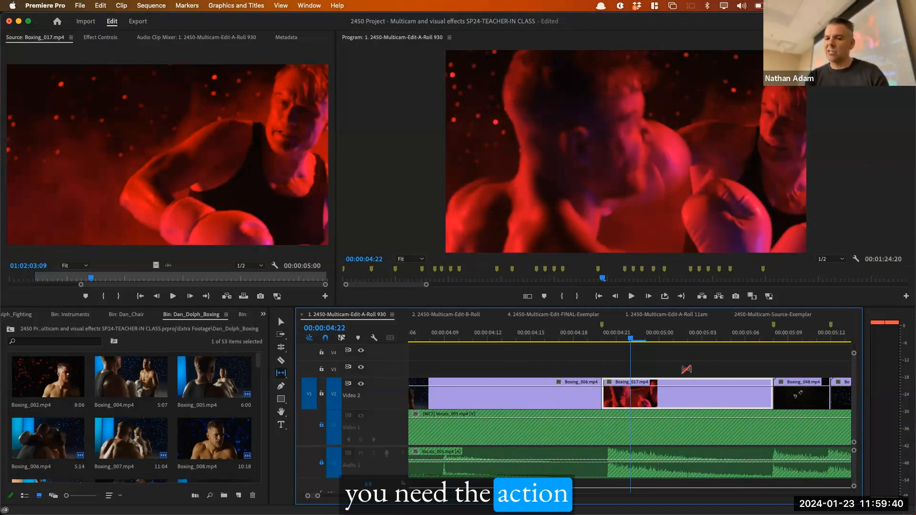
pyautogui.moveTo(681, 393); pyautogui.dragTo(674, 399)
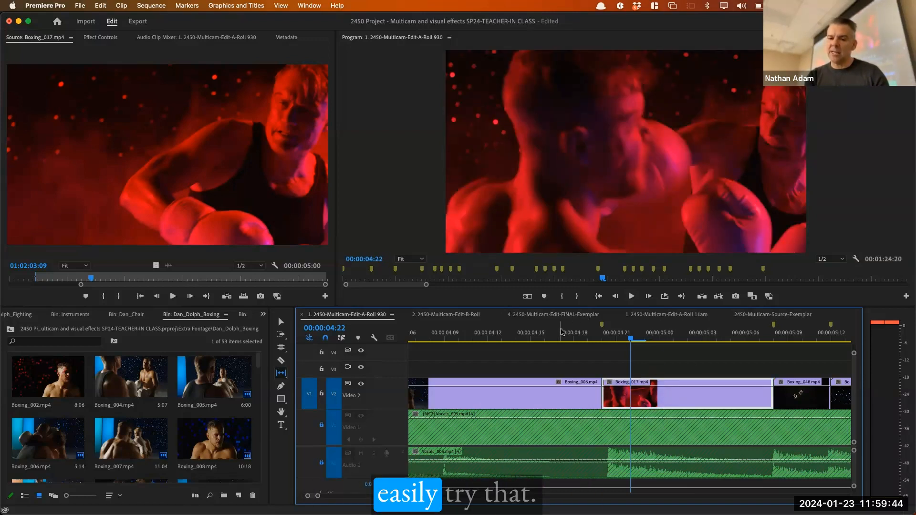
pyautogui.click(561, 332)
pyautogui.press('space')
pyautogui.press('space')
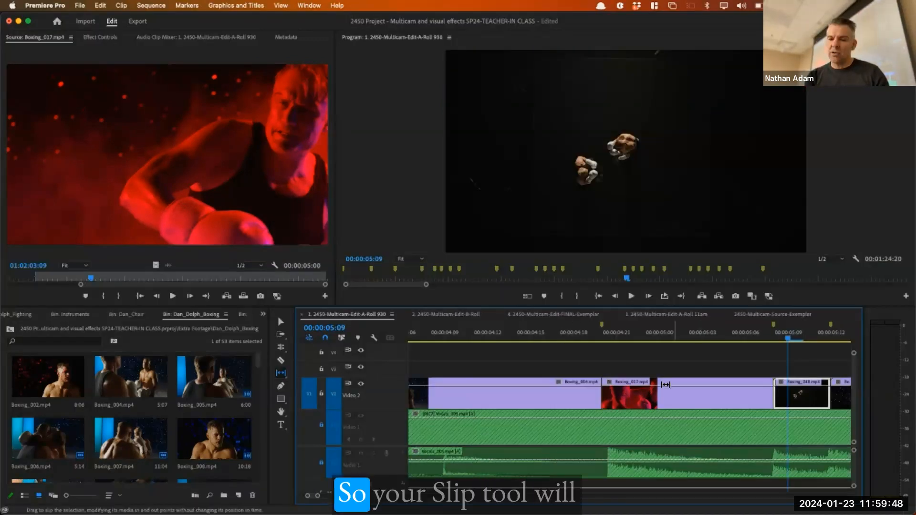
# Fine-tune the Boxing_017 slip and park the playhead on the punch at 00:00:04:21.
pyautogui.click(653, 394)
pyautogui.moveTo(654, 394); pyautogui.dragTo(668, 395)
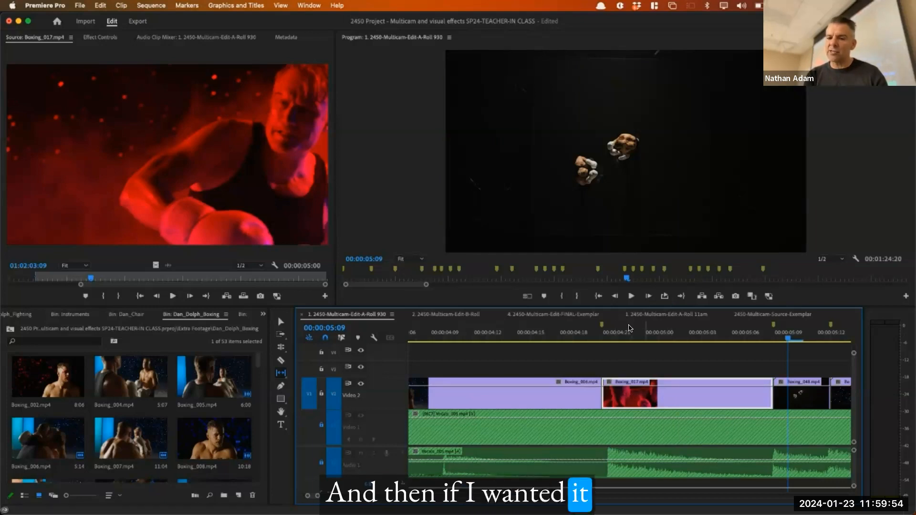
pyautogui.click(616, 332)
pyautogui.moveTo(631, 333); pyautogui.dragTo(616, 334)
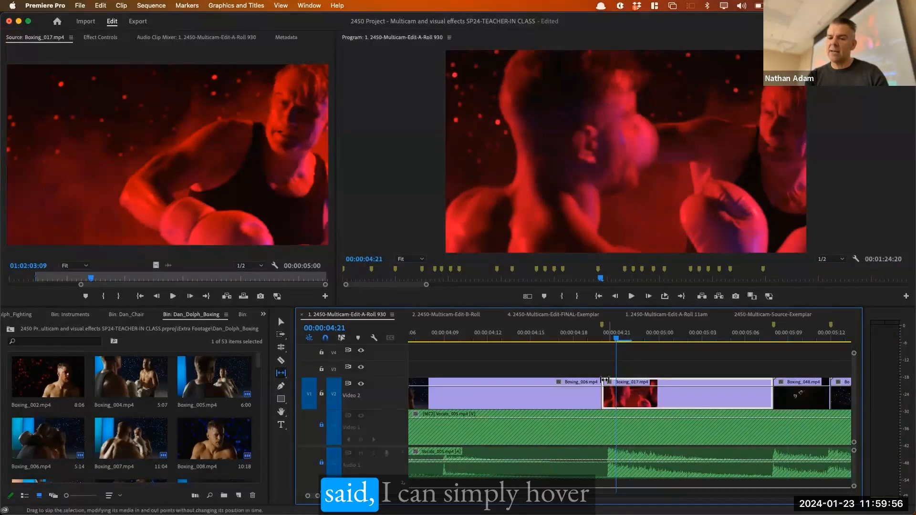
# With the Selection tool, roll the cut at the start of Boxing_017 about four frames earlier and play through it.
pyautogui.press('v')
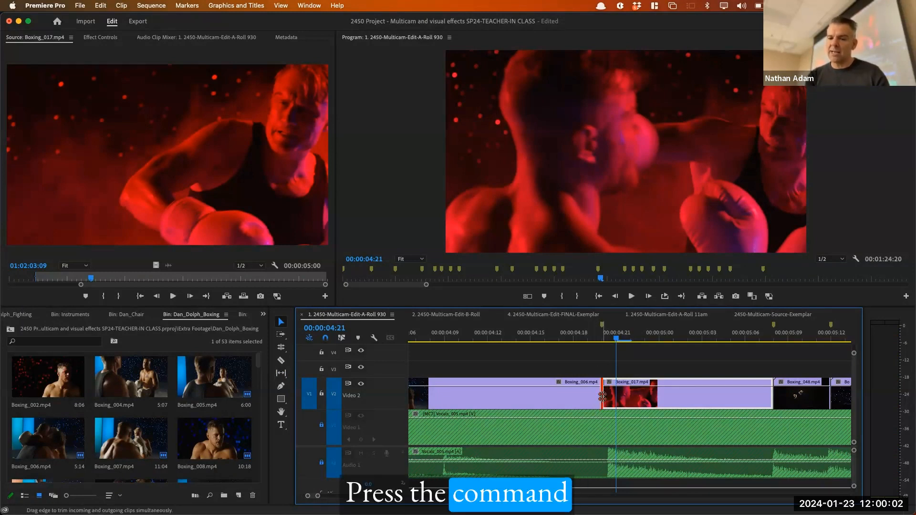
pyautogui.moveTo(601, 398); pyautogui.dragTo(544, 397)
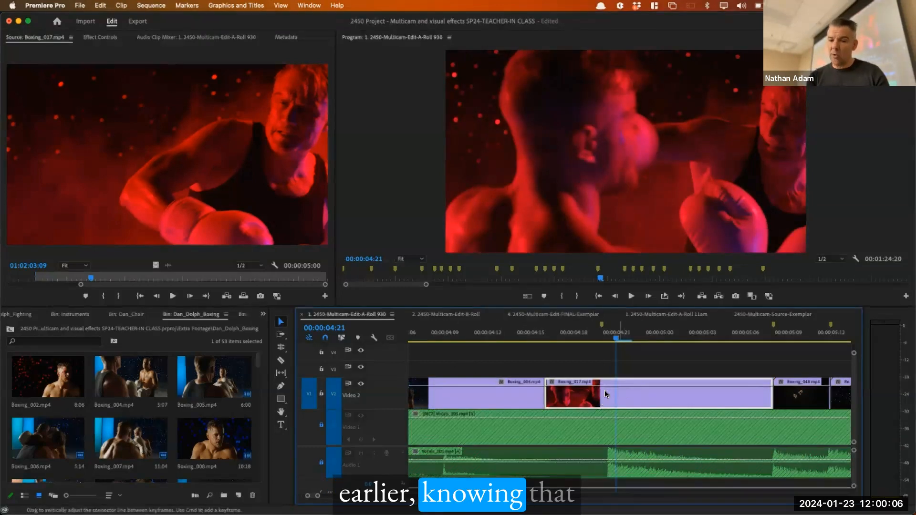
pyautogui.click(416, 333)
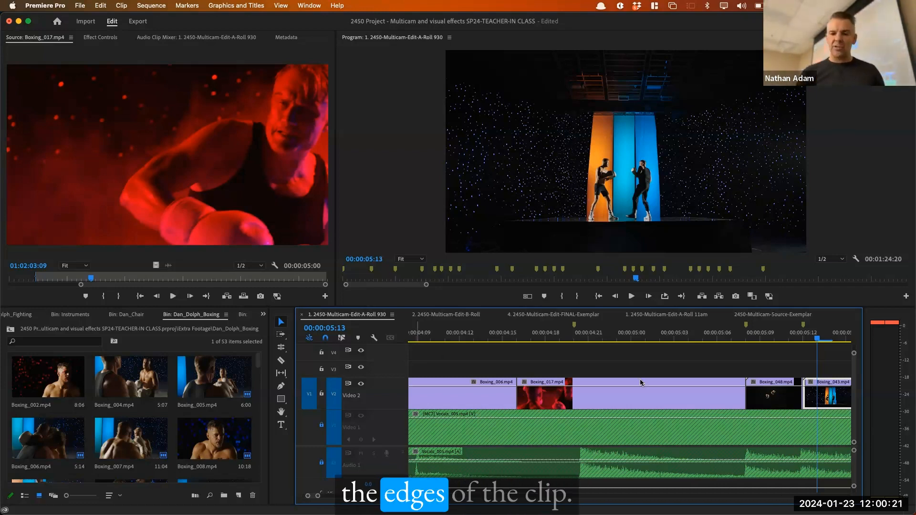
# Try sliding Boxing_017 about two frames later between its neighbouring clips with the Slide tool, and undo the move.
pyautogui.click(615, 388)
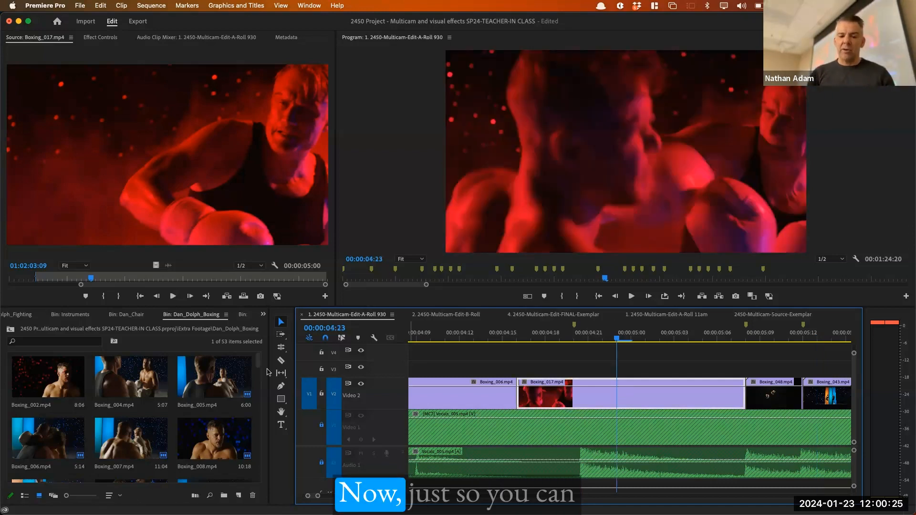
pyautogui.click(280, 373)
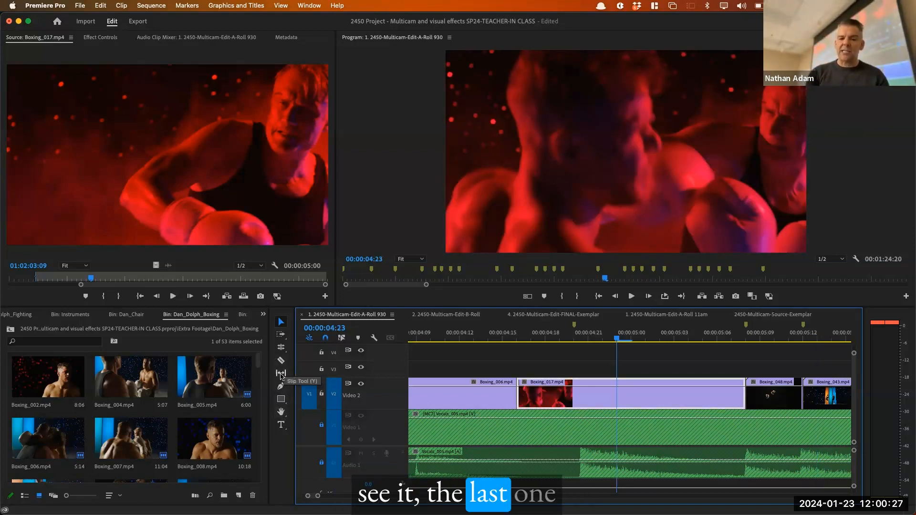
pyautogui.click(306, 382)
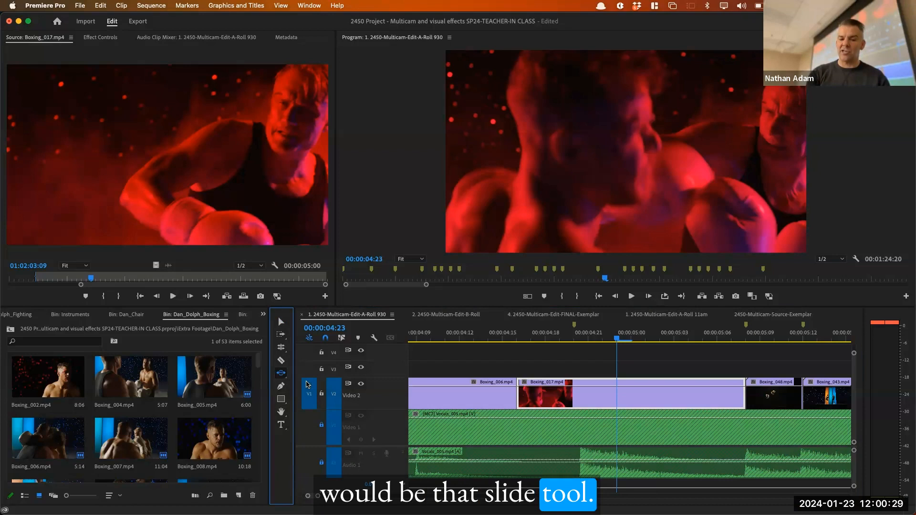
pyautogui.moveTo(569, 396); pyautogui.dragTo(619, 388)
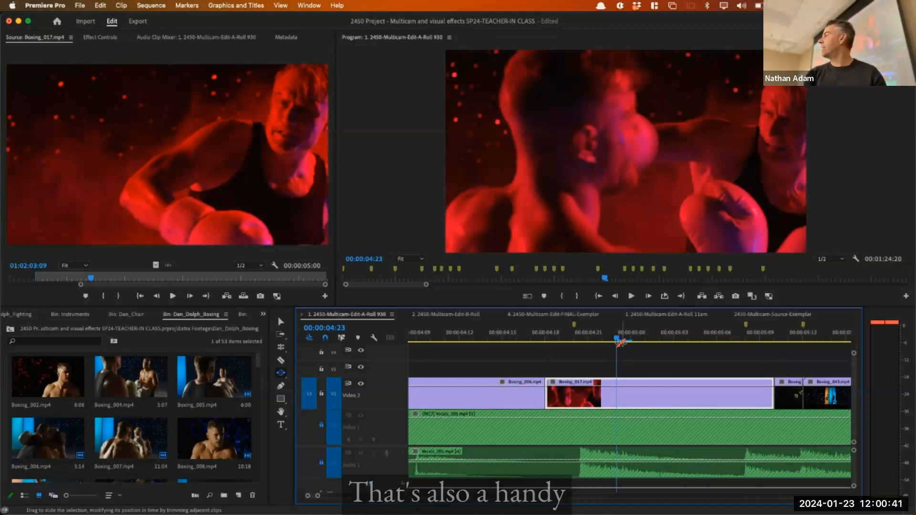
pyautogui.press('super+z')
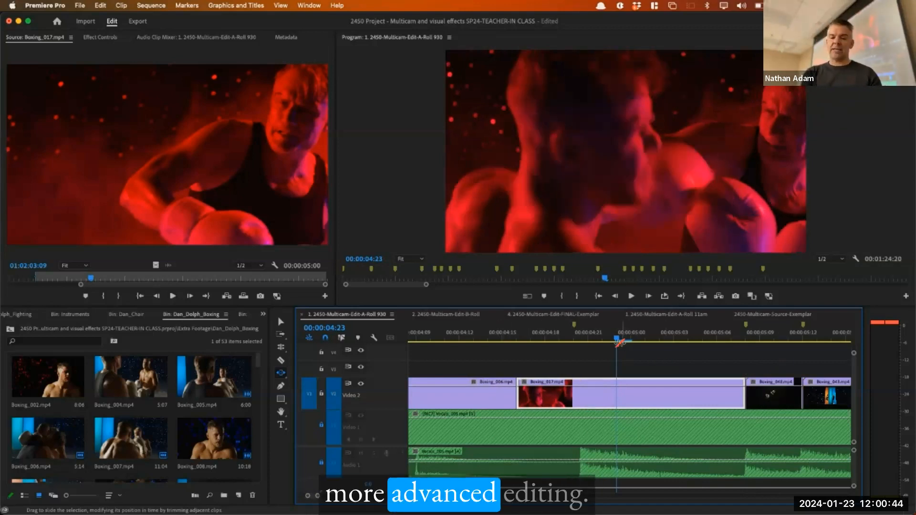
# Switch back to the Selection tool and park the playhead inside Boxing_017 at 00:00:04:19.
pyautogui.hscroll(3, 475, 353)
pyautogui.hscroll(-3, 445, 355)
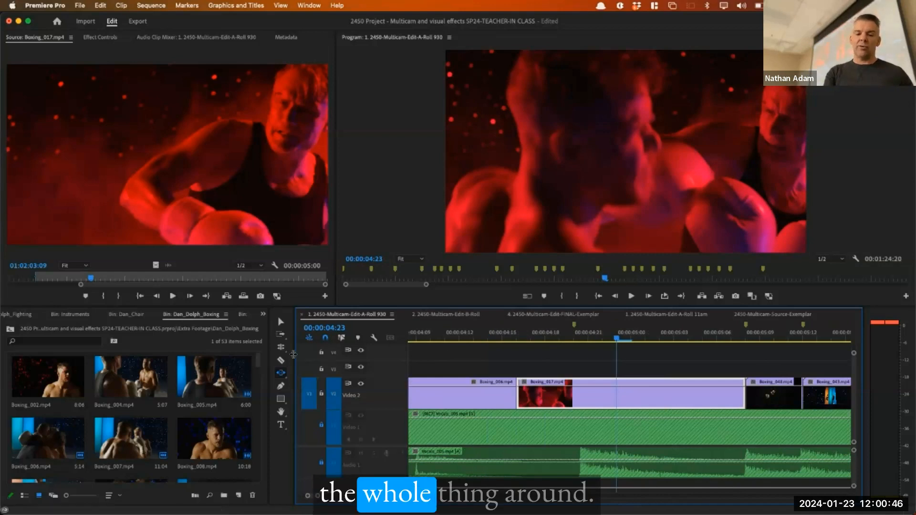
pyautogui.click(281, 321)
pyautogui.click(560, 339)
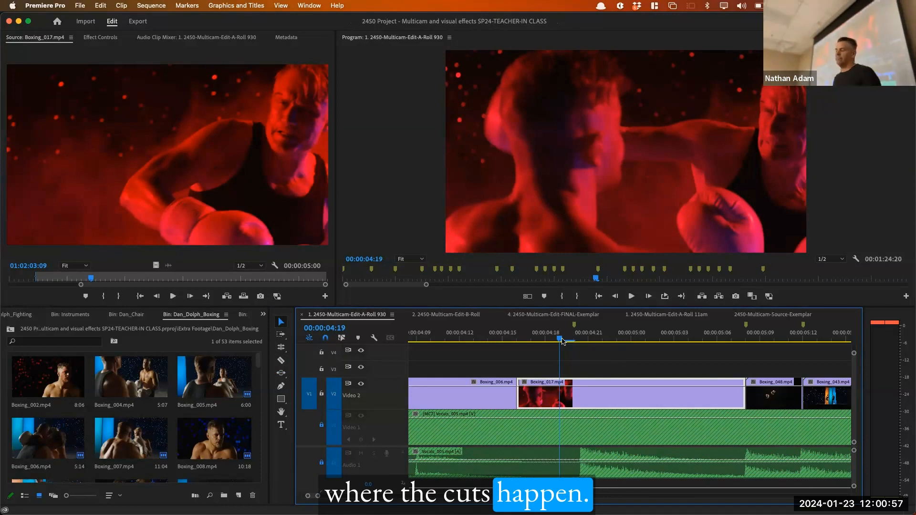
# Examine the stacked video tracks of the 2450-Multicam-Edit-B-Roll sequence from 00:00:17:01, with the timeline enlarged to fill the window.
pyautogui.click(488, 338)
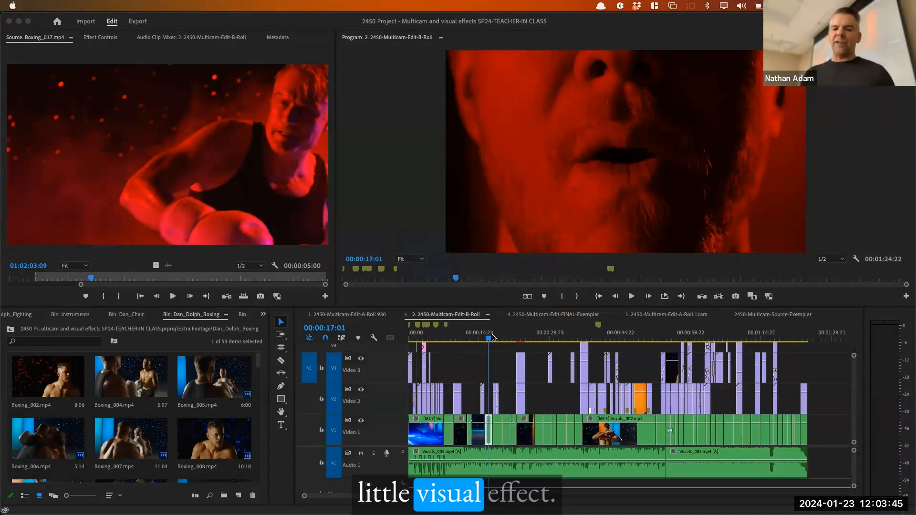
pyautogui.click(840, 321)
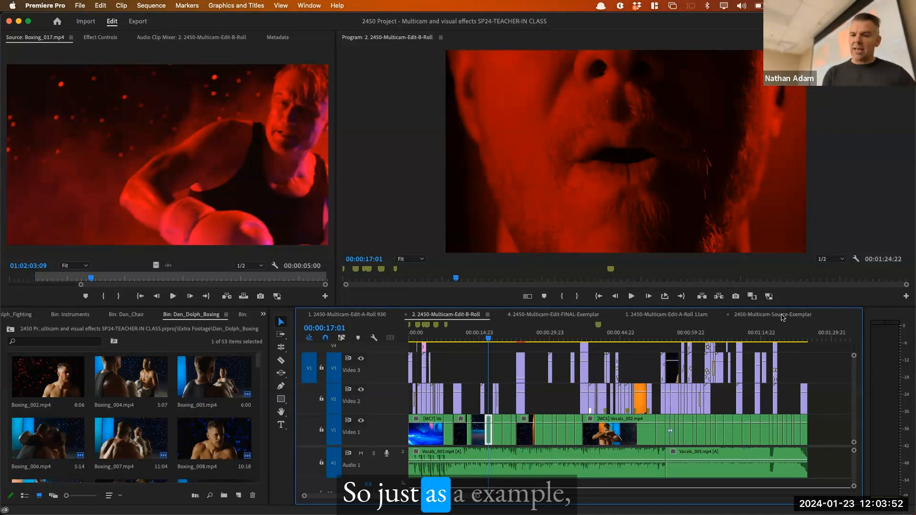
pyautogui.scroll(3, 706, 395)
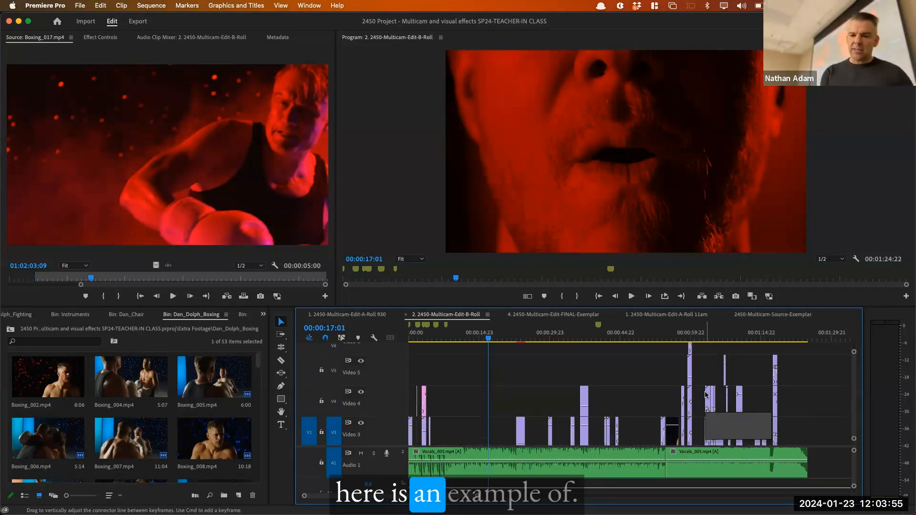
pyautogui.scroll(-3, 706, 395)
pyautogui.press('`')
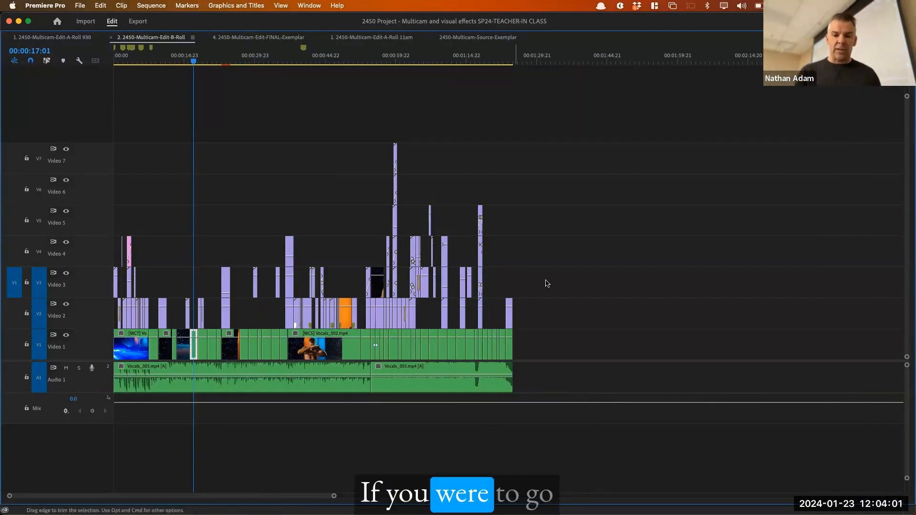
# Try deleting the B-roll clips stacked on the tracks above Video 2, and undo the deletion.
pyautogui.moveTo(535, 283); pyautogui.dragTo(6, 142)
pyautogui.press('Delete')
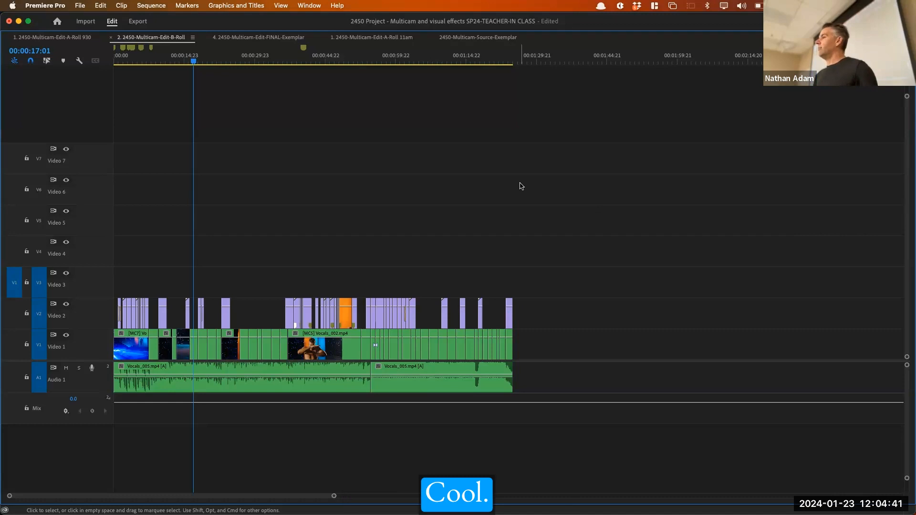
pyautogui.press('super+z')
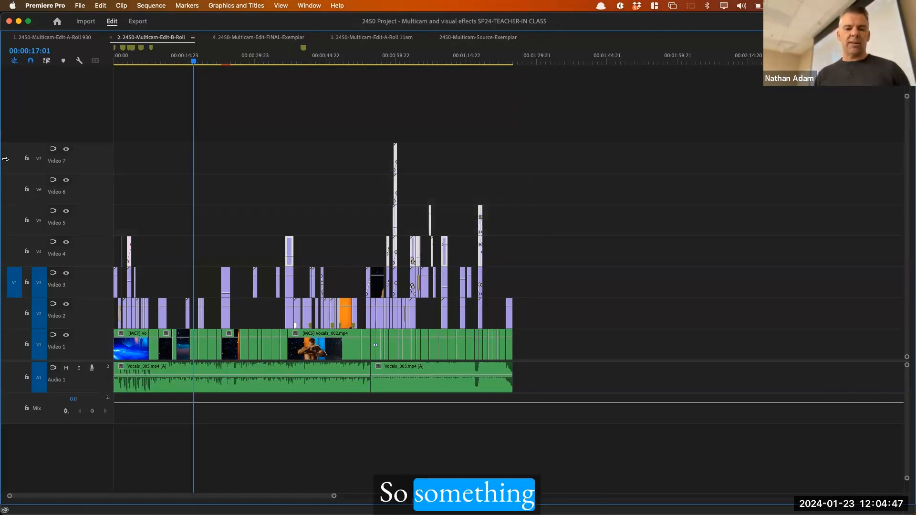
# Restore the normal panel layout, rewind the B-Roll sequence and return to the Boxing_017 area of the 2450-Multicam-Edit-A-Roll 930 sequence.
pyautogui.press('`')
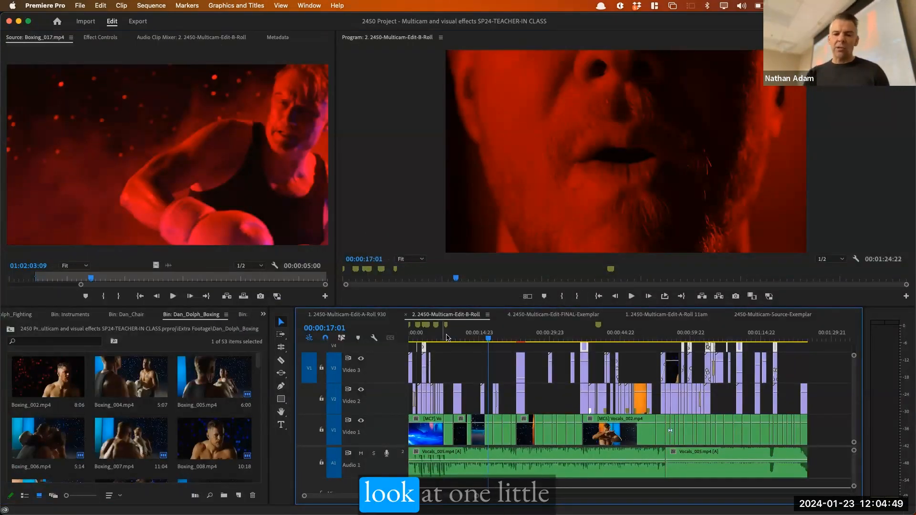
pyautogui.press('Home')
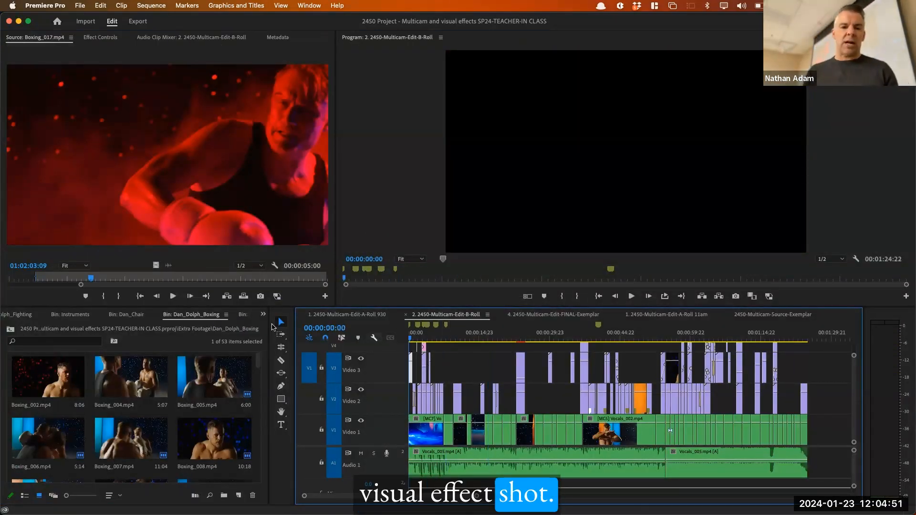
pyautogui.click(362, 316)
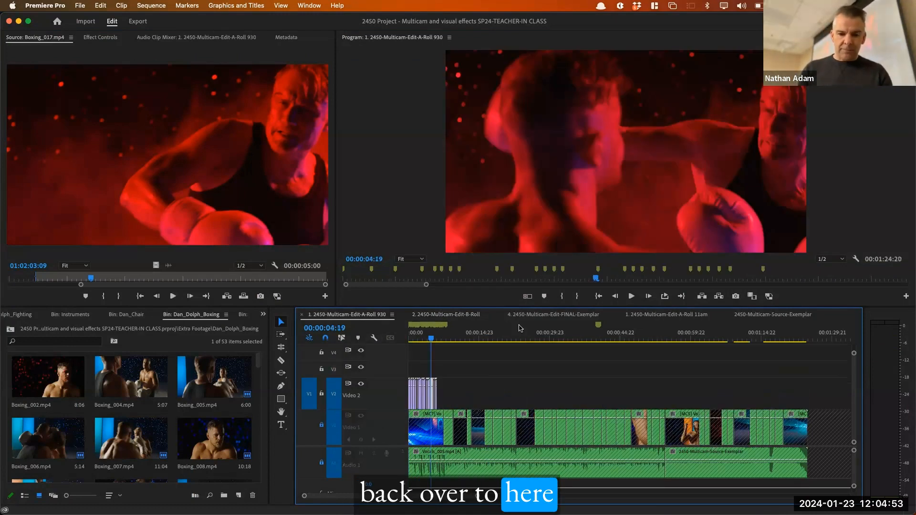
pyautogui.press('=')
pyautogui.press('=')
pyautogui.press('=')
# Switch to the project spreadsheet in Chrome and review the section 5 B-roll storyline requirements in rows 27 to 32.
pyautogui.press('super+Tab')
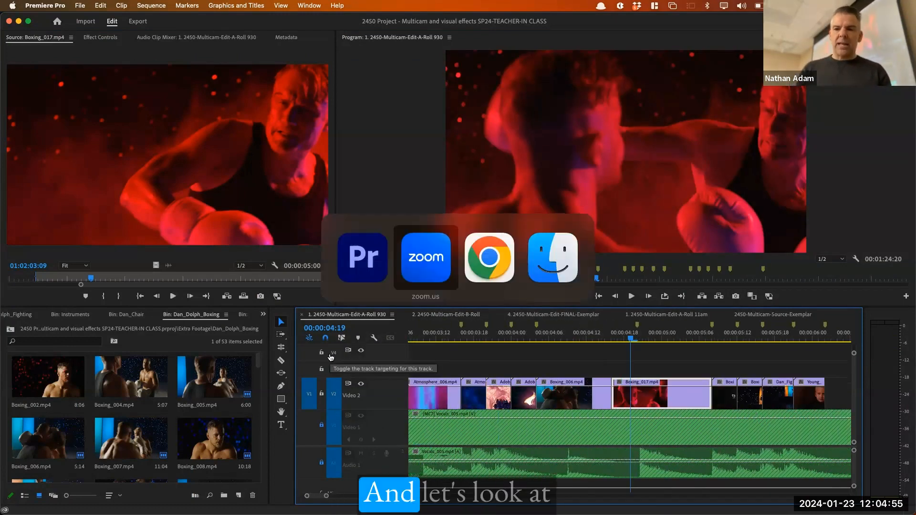
pyautogui.press('super+Tab')
pyautogui.click(230, 400)
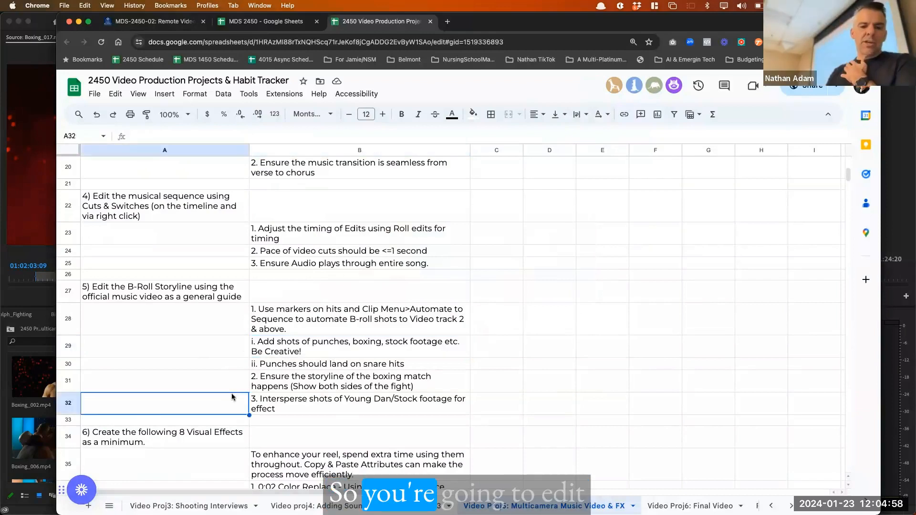
pyautogui.scroll(-2, 234, 393)
pyautogui.click(195, 220)
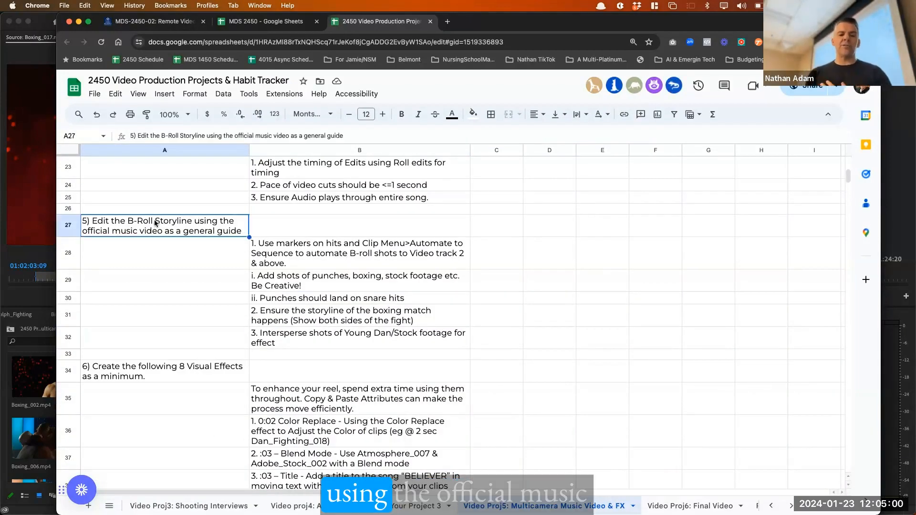
pyautogui.click(277, 251)
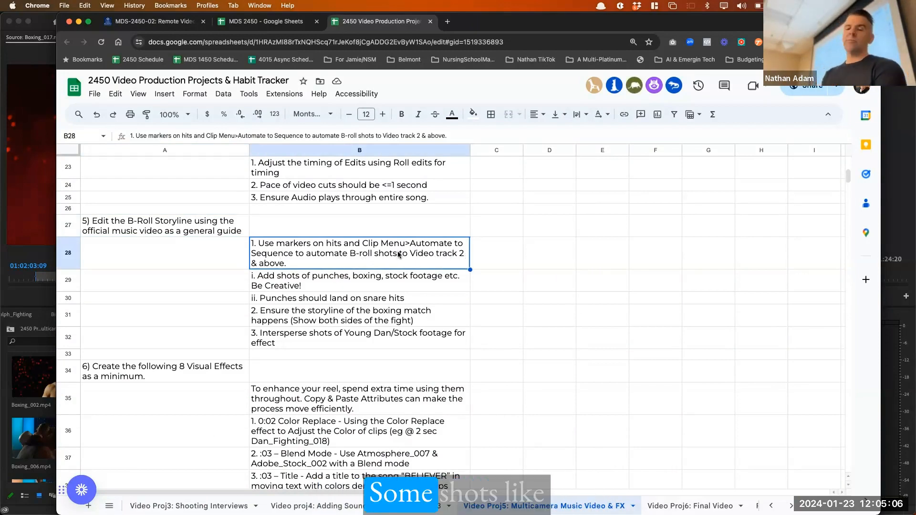
pyautogui.click(336, 285)
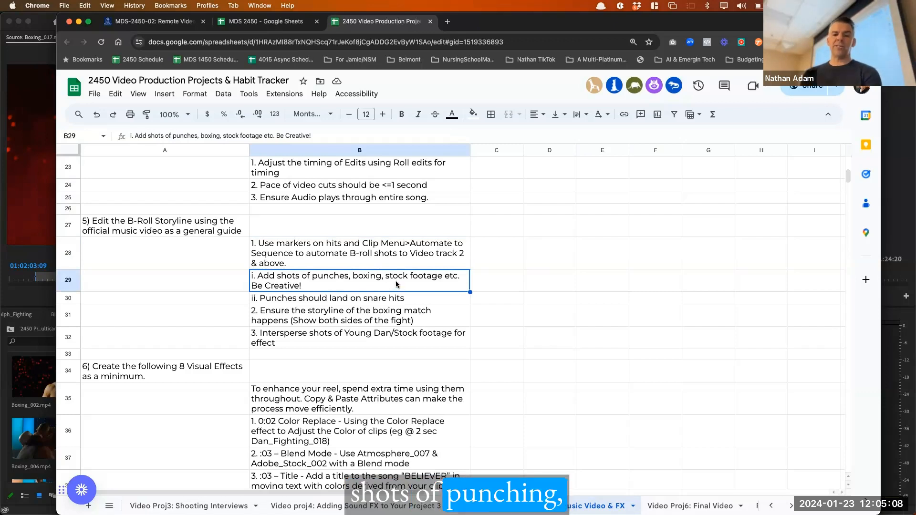
pyautogui.click(299, 302)
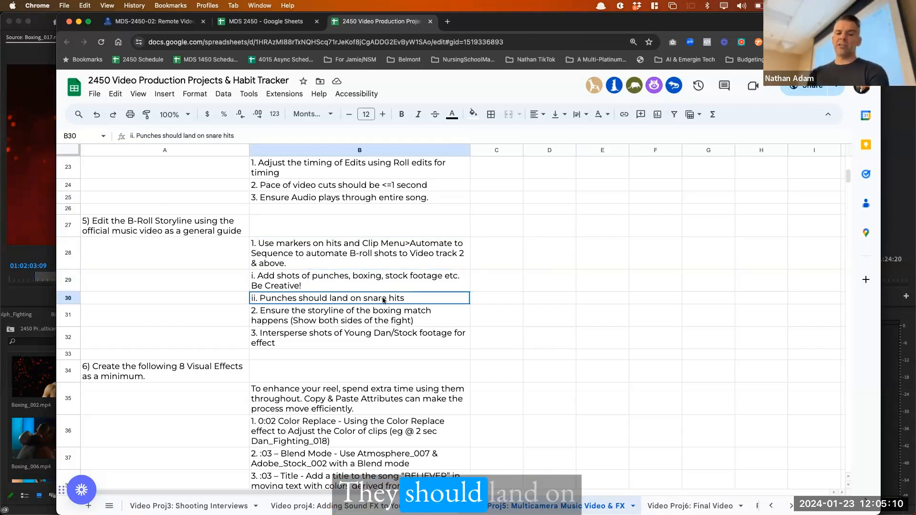
pyautogui.click(367, 321)
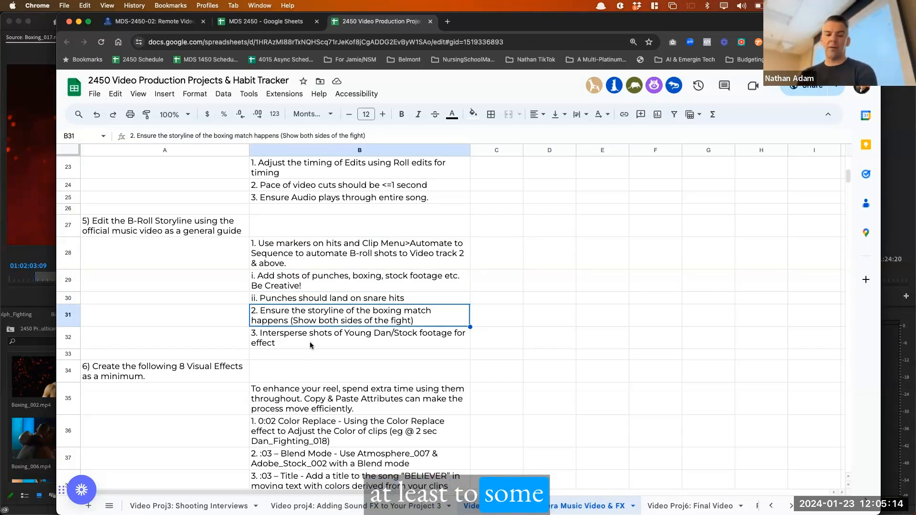
pyautogui.click(422, 337)
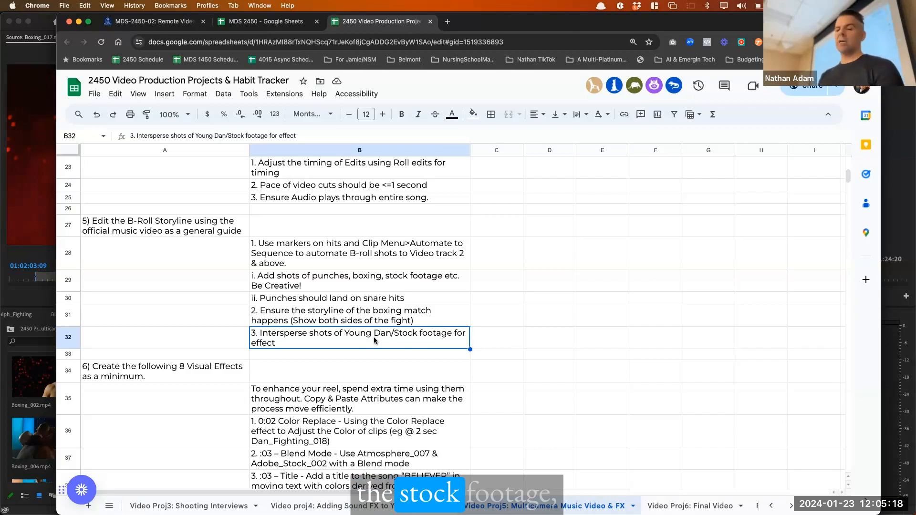
# Review the introduction to the 8 required visual effects in section 6 and the first item, the 0:02 Color Replace.
pyautogui.scroll(-5, 390, 324)
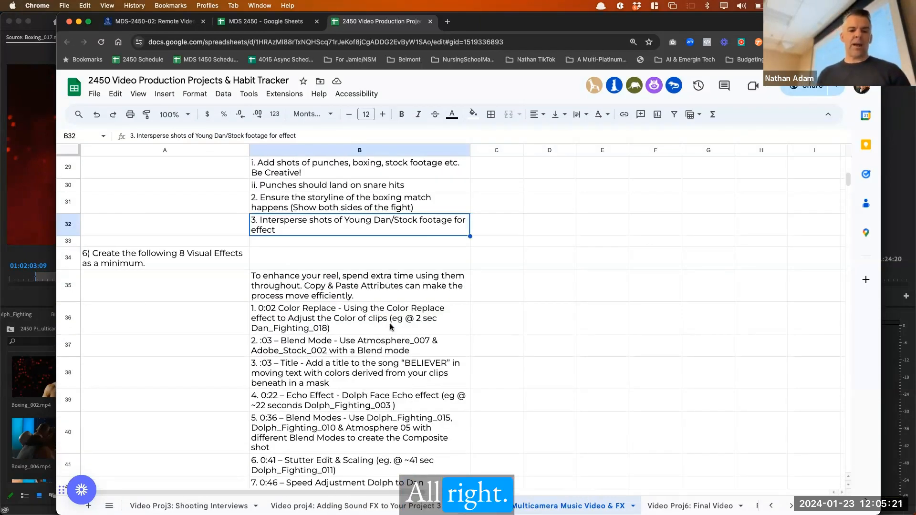
pyautogui.click(299, 289)
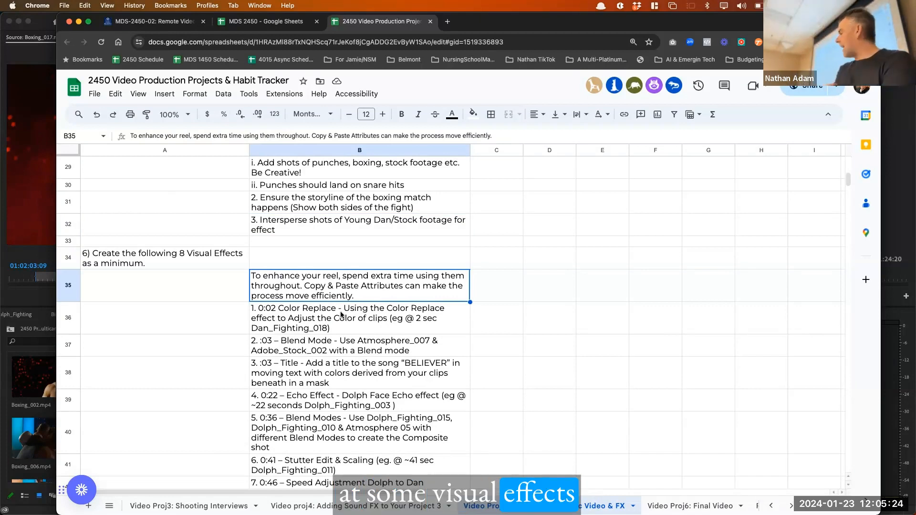
pyautogui.click(322, 328)
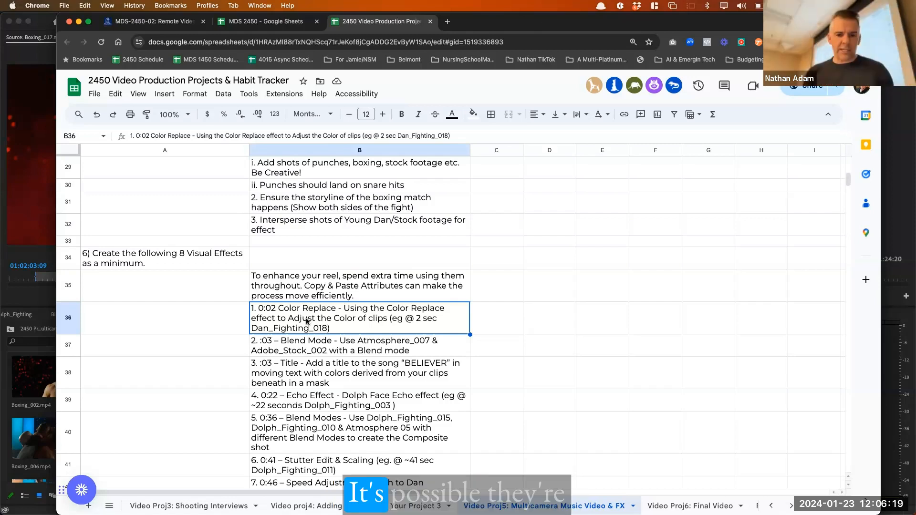
# Switch to Premiere Pro and inspect the opening of the A-Roll 930 sequence, placing the playhead where the song starts.
pyautogui.press('super+Tab')
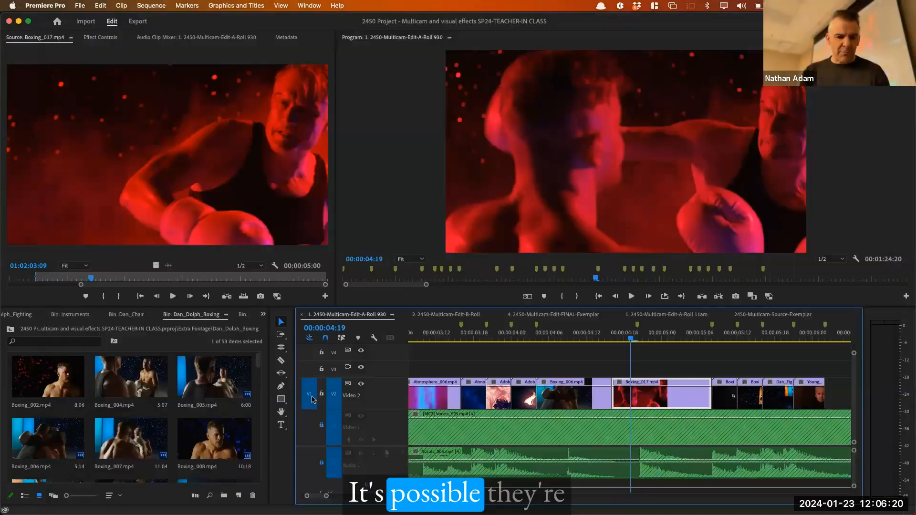
pyautogui.press('Home')
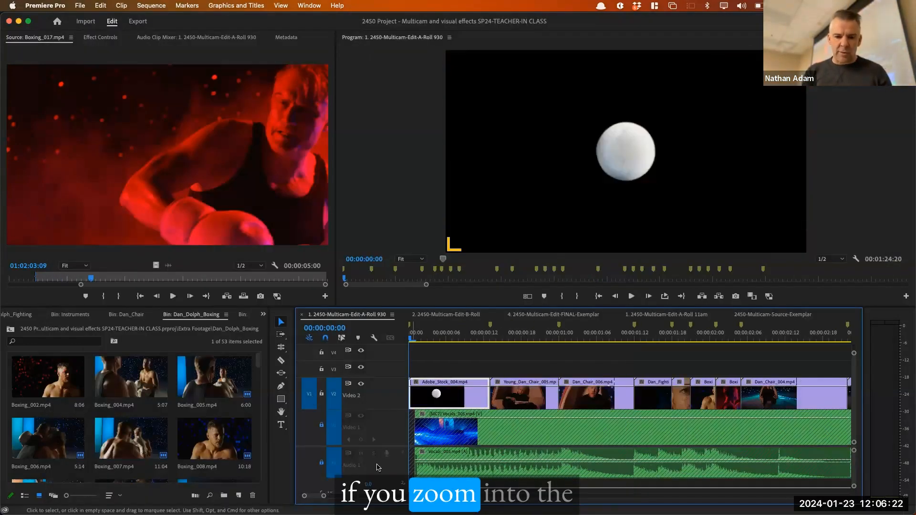
pyautogui.press('=')
pyautogui.press('=')
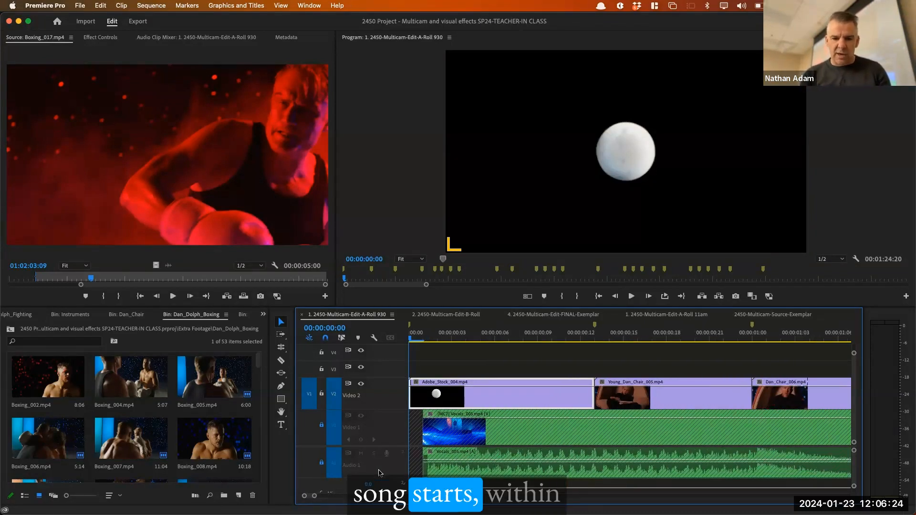
pyautogui.click(422, 335)
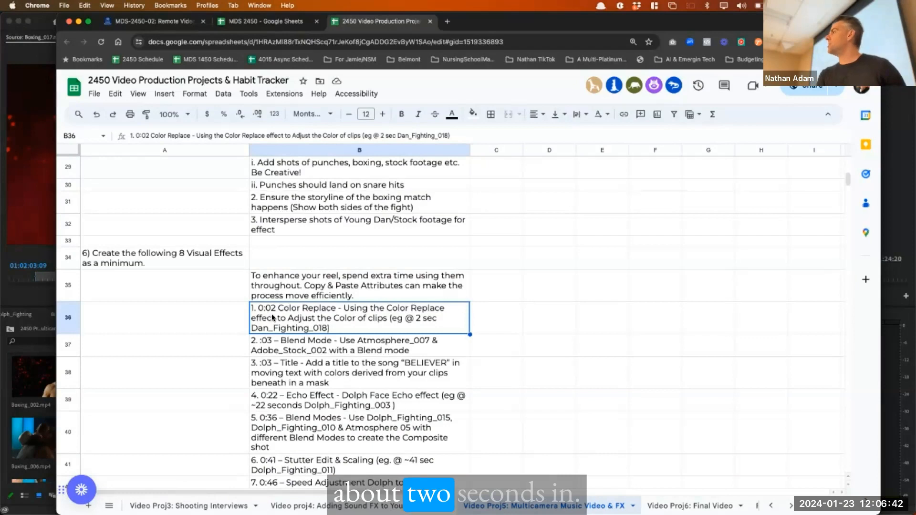
# In the project spreadsheet, review the Blend Mode, Title and Echo Effect items, ending on the 0:02 Color Replace item.
pyautogui.click(290, 350)
pyautogui.click(297, 358)
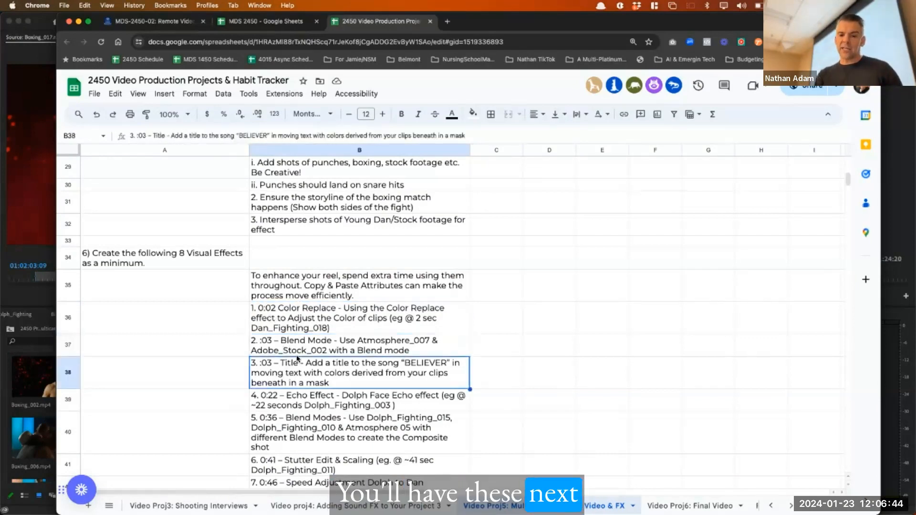
pyautogui.click(296, 351)
pyautogui.click(295, 366)
pyautogui.click(305, 347)
pyautogui.click(296, 374)
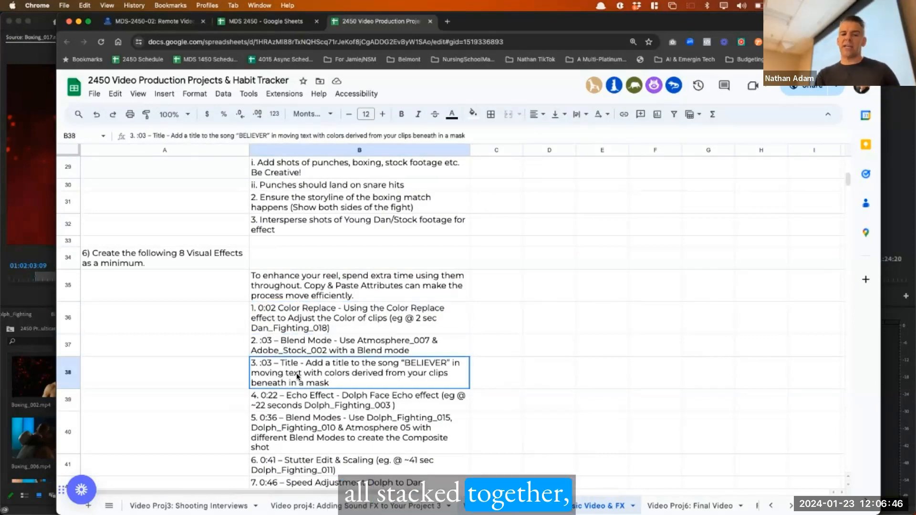
pyautogui.click(290, 400)
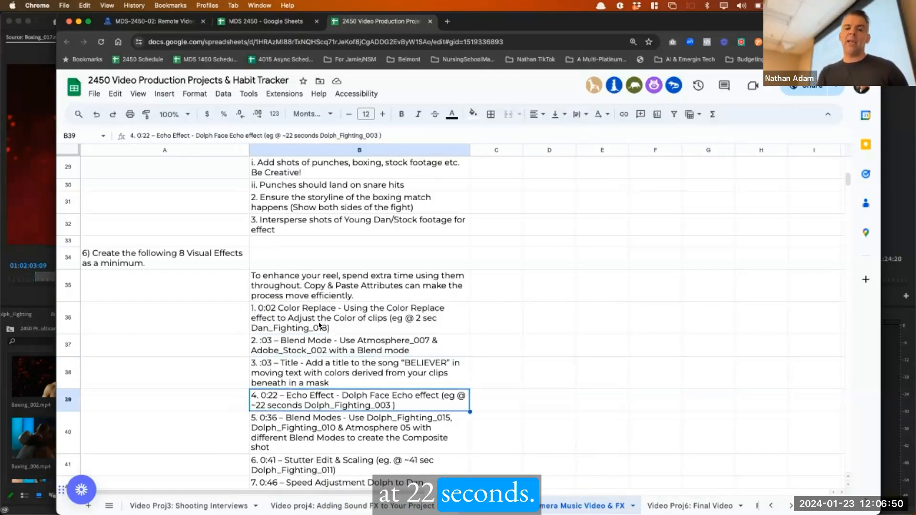
pyautogui.click(293, 321)
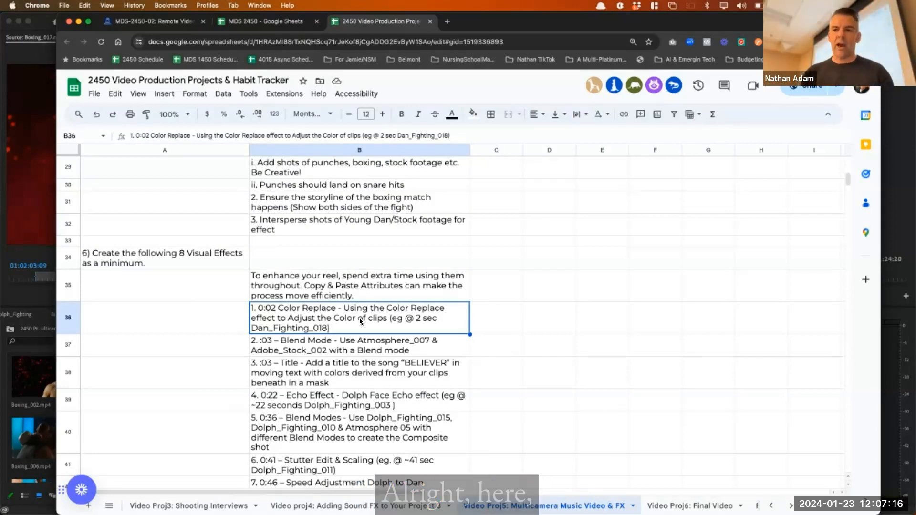
# Switch to Premiere Pro and place the playhead at 00:00:02:06, near the start of the Dan_Chair_004 clip in the A-Roll 930 sequence.
pyautogui.press('super+Tab')
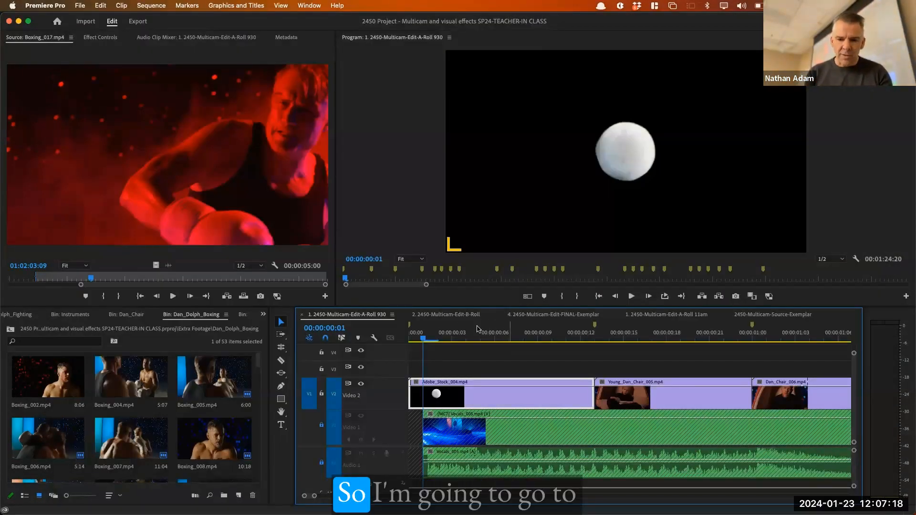
pyautogui.click(489, 334)
pyautogui.press('-')
pyautogui.press('-')
pyautogui.click(562, 338)
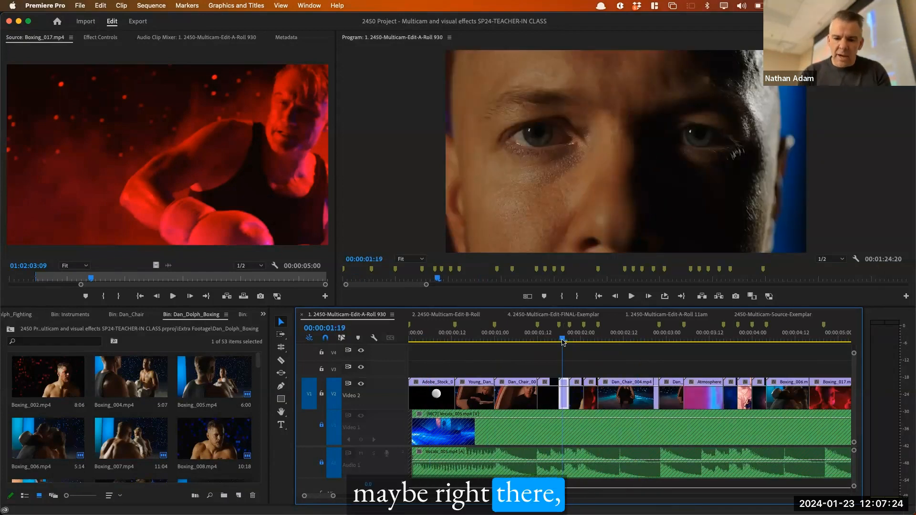
pyautogui.press('=')
pyautogui.press('=')
pyautogui.click(788, 337)
pyautogui.press('-')
pyautogui.press('=')
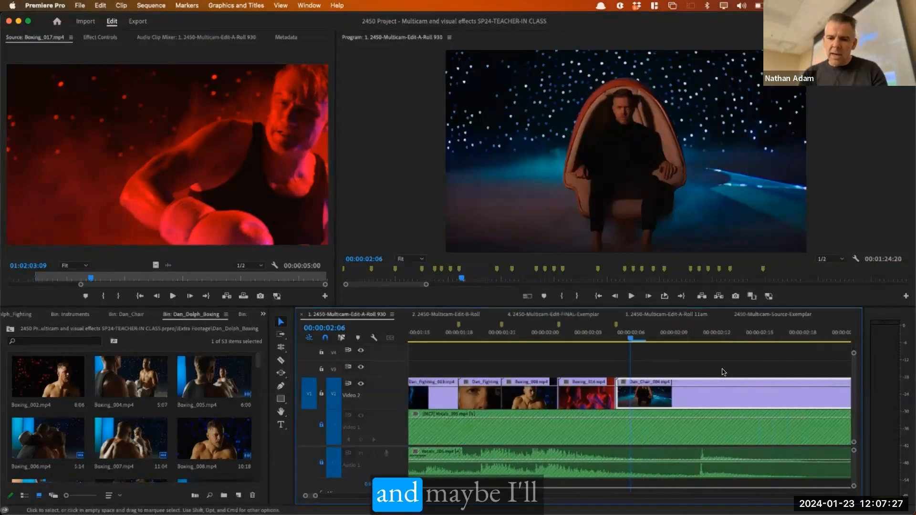
pyautogui.hscroll(3, 724, 372)
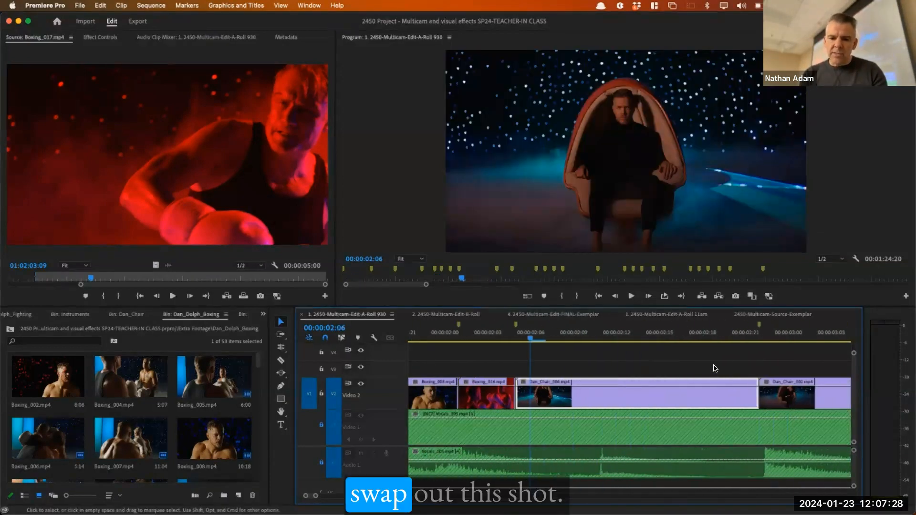
# Split the Dan_Chair_004 clip at 00:00:02:11 and delete its first part together with the preceding Boxing_016 clip.
pyautogui.click(602, 333)
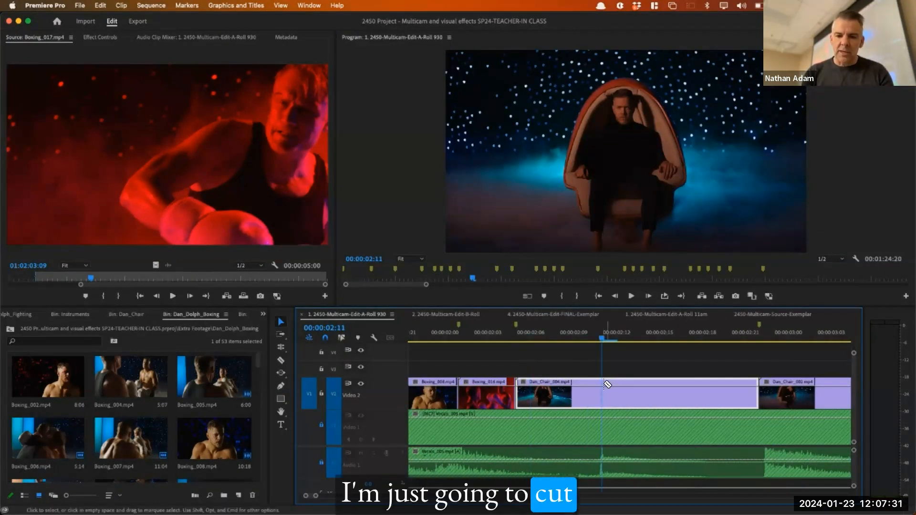
pyautogui.press('super+k')
pyautogui.moveTo(566, 365); pyautogui.dragTo(475, 403)
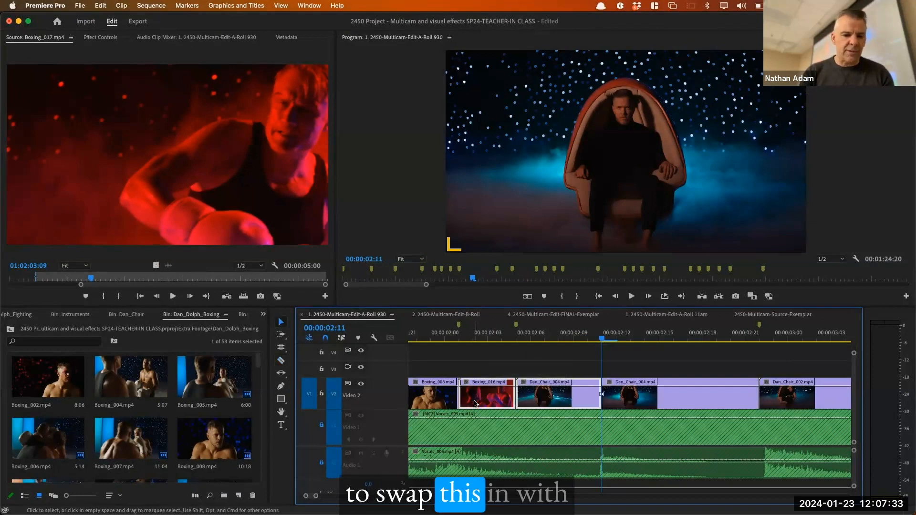
pyautogui.press('Delete')
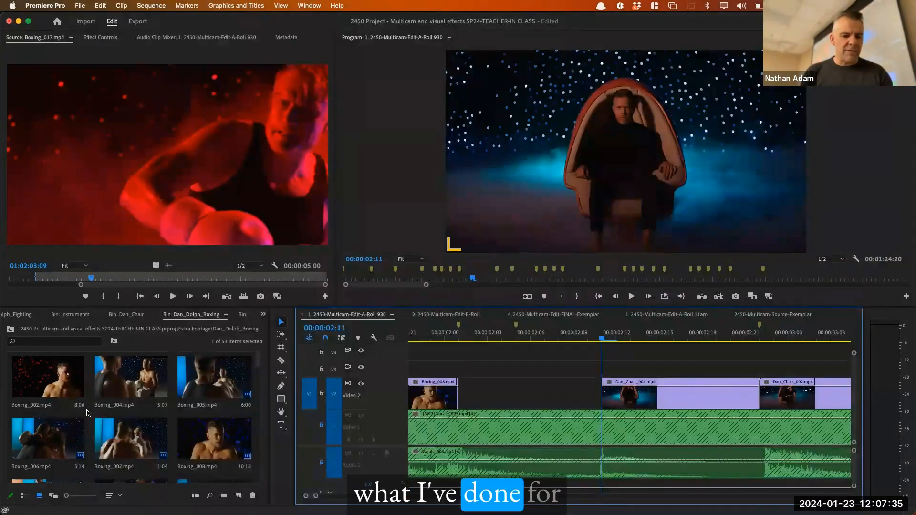
# Maximize the project bins, collapse Extra Footage in the main project view and expand the Fx Shots Footage bin.
pyautogui.press('`')
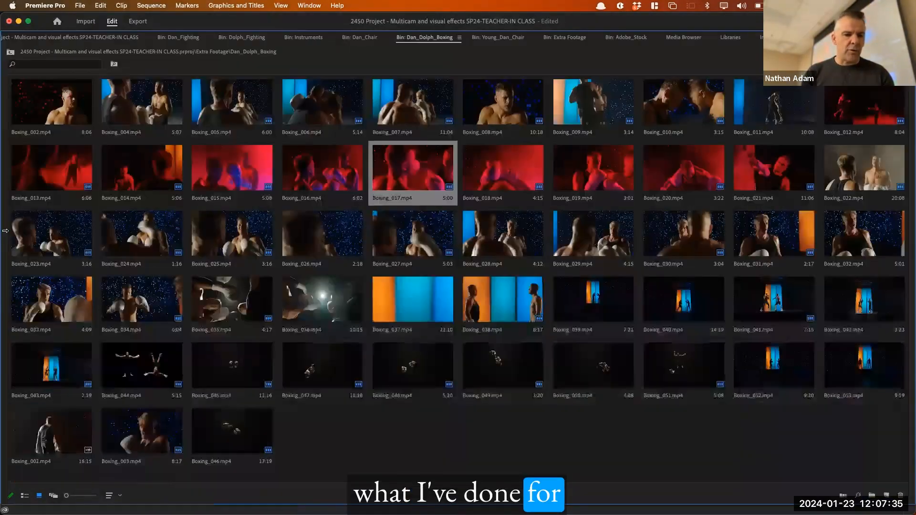
pyautogui.scroll(1, 4, 43)
pyautogui.click(28, 41)
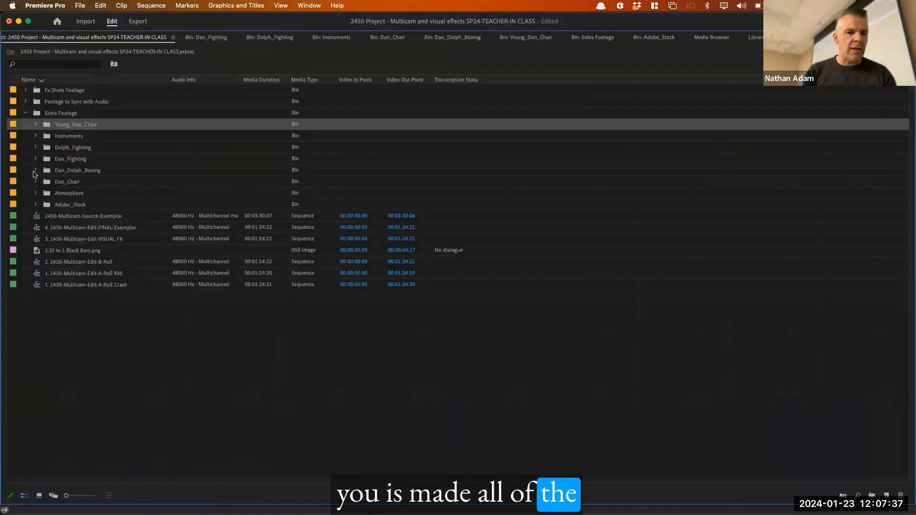
pyautogui.click(27, 90)
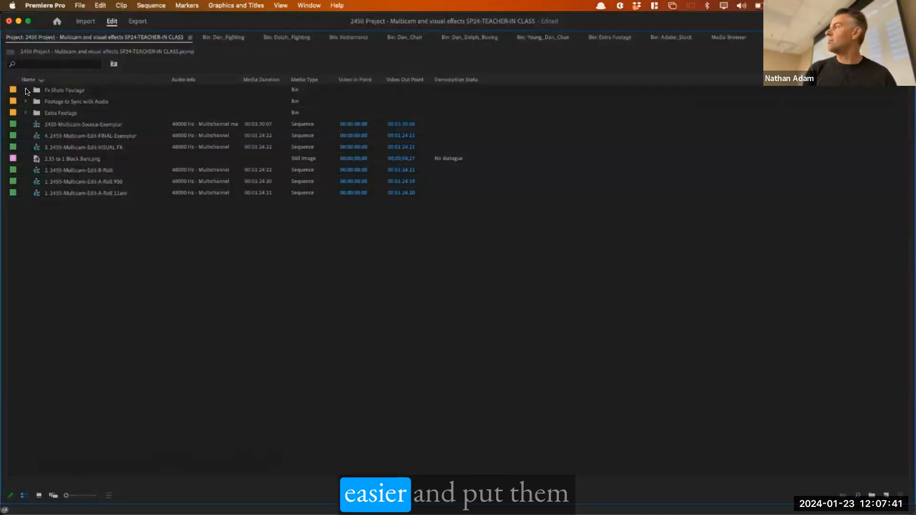
pyautogui.click(26, 91)
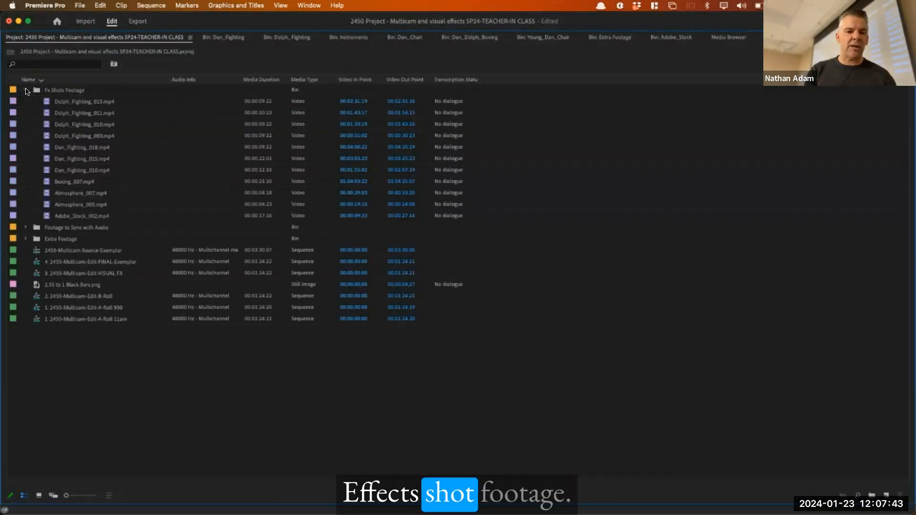
# Check the Color Replace clip name in the spreadsheet, then load Dan_Fighting_018.mp4 in the Source Monitor and cue it to 00:04:02:11.
pyautogui.press('super+Tab')
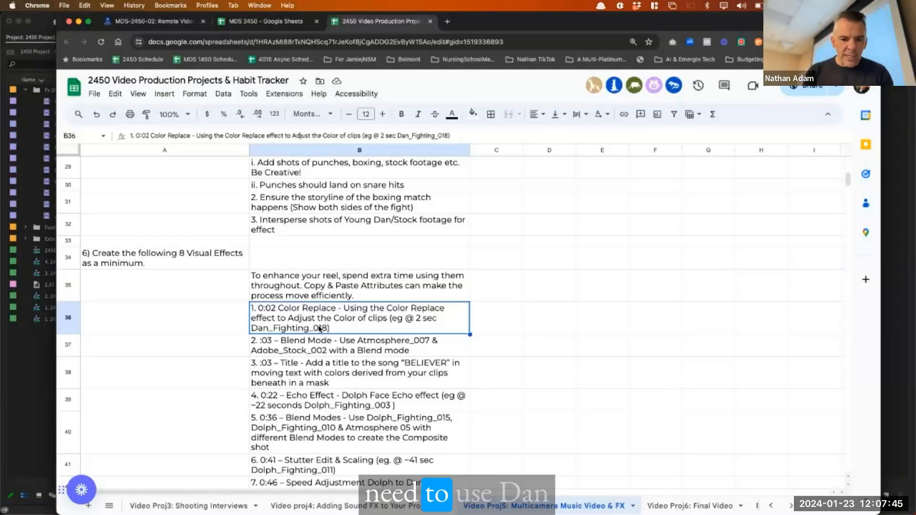
pyautogui.click(5, 122)
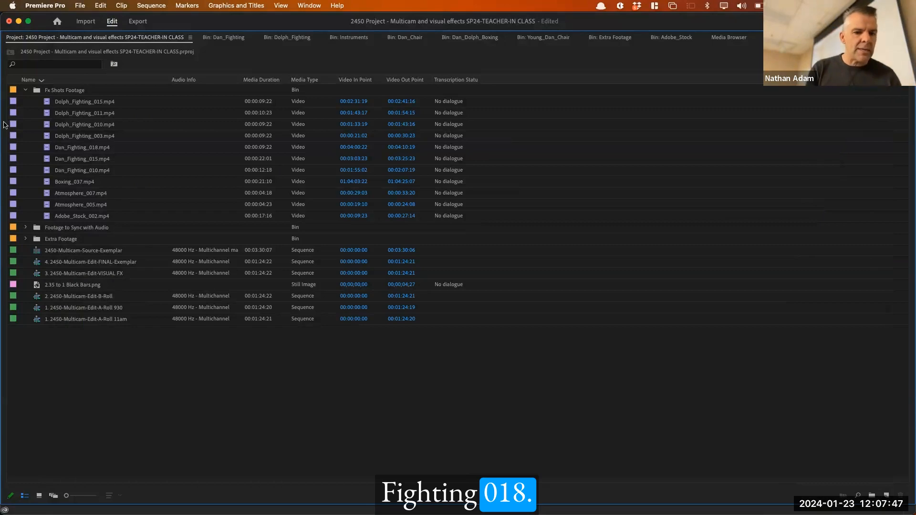
pyautogui.click(63, 151)
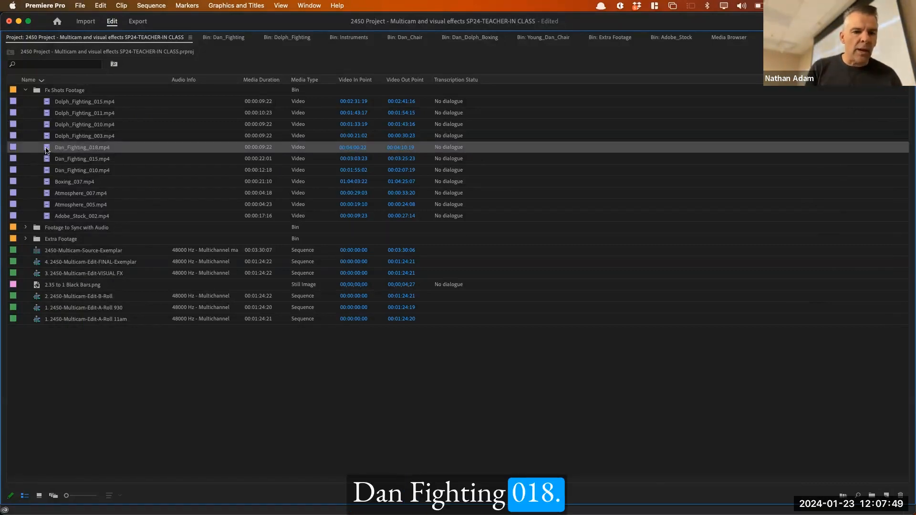
pyautogui.doubleClick(47, 151)
pyautogui.moveTo(40, 279)
pyautogui.mouseDown()
pyautogui.moveTo(126, 284)
pyautogui.moveTo(54, 286)
pyautogui.mouseUp()
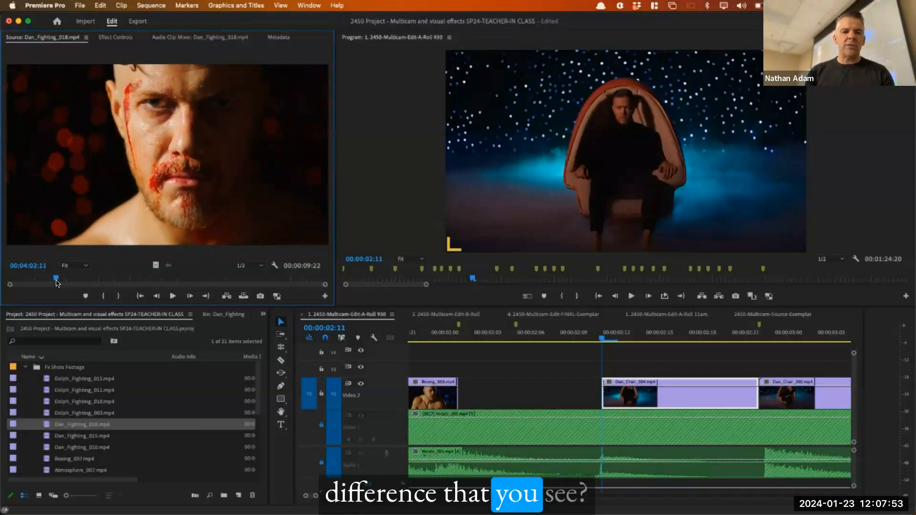
# Preview Imagine Dragons - Believer.mp4 in Finder at the close-up around 00:02 and compare its color with the Dan_Fighting_018 shot.
pyautogui.press('super+Tab')
pyautogui.press('super+Tab')
pyautogui.press('super+Tab')
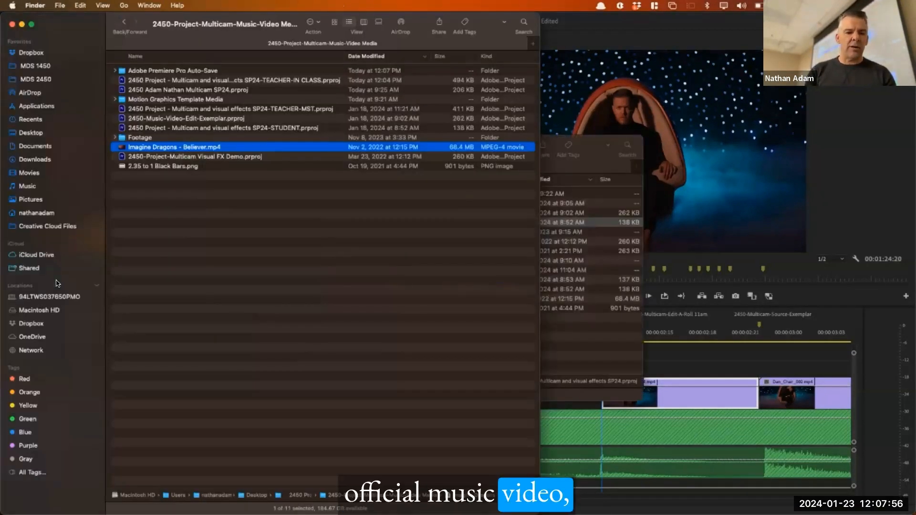
pyautogui.press('space')
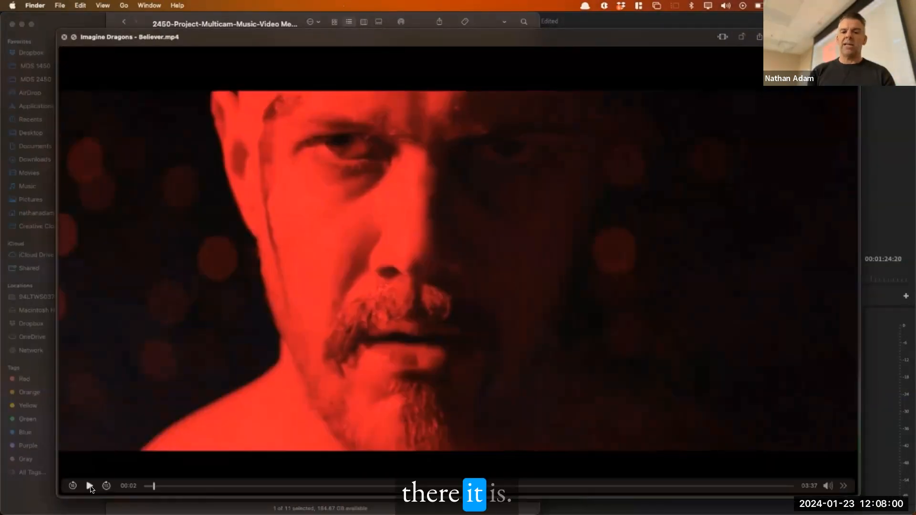
pyautogui.press('super+Tab')
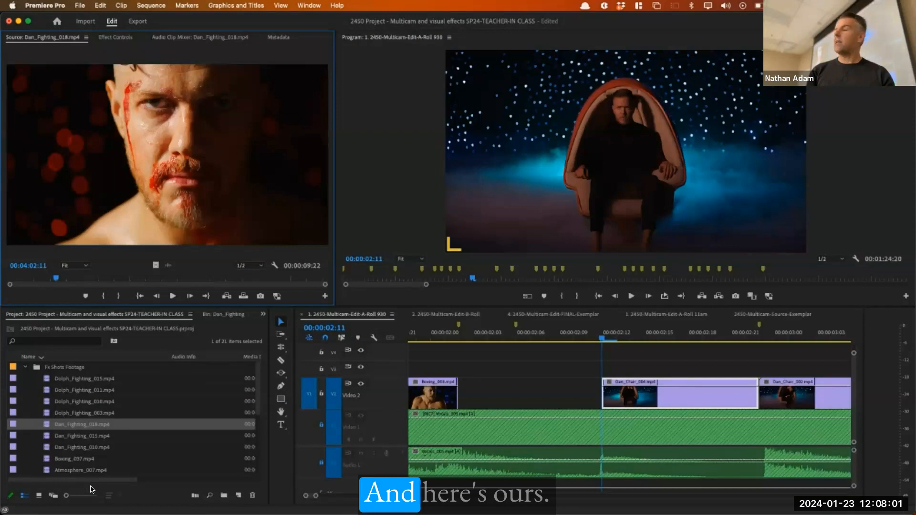
pyautogui.press('super+Tab')
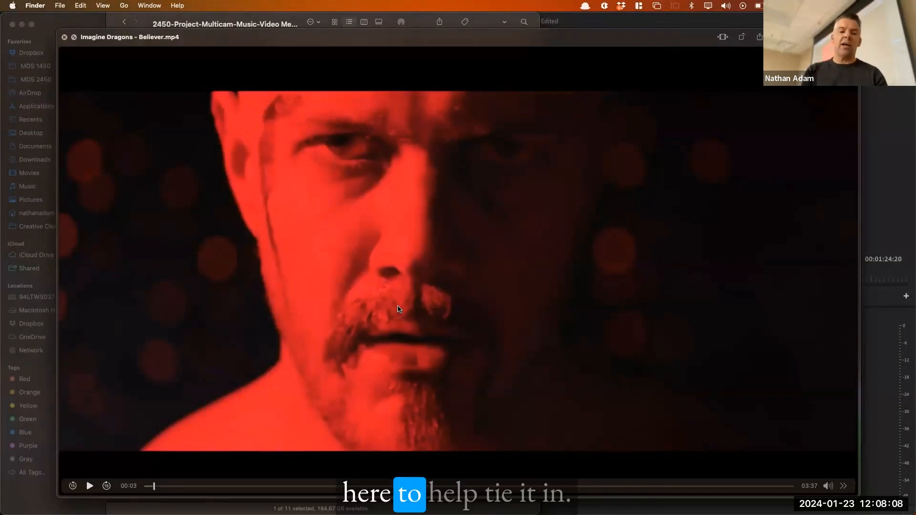
pyautogui.press('super+Tab')
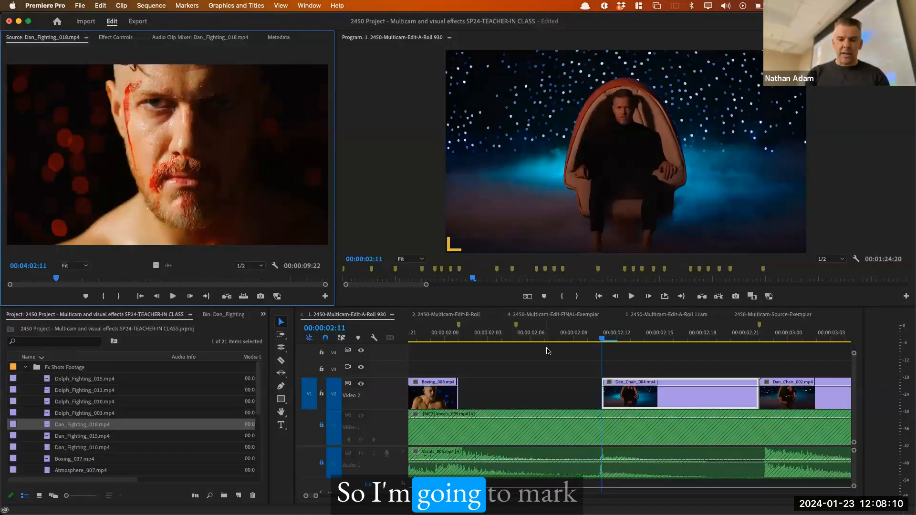
# Mark the empty gap before Dan_Chair_004 on Video 2 and overwrite it with the Dan_Fighting_018 clip.
pyautogui.click(517, 339)
pyautogui.press('c')
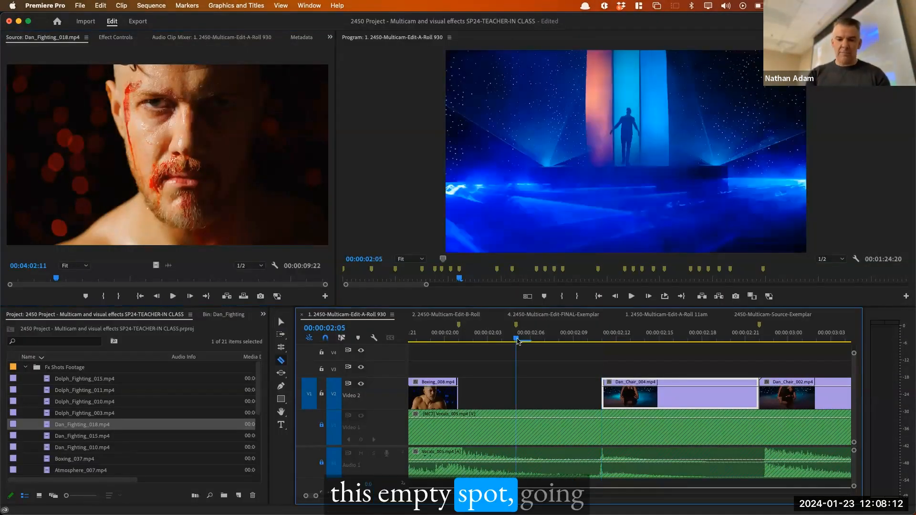
pyautogui.press('x')
pyautogui.click(217, 60)
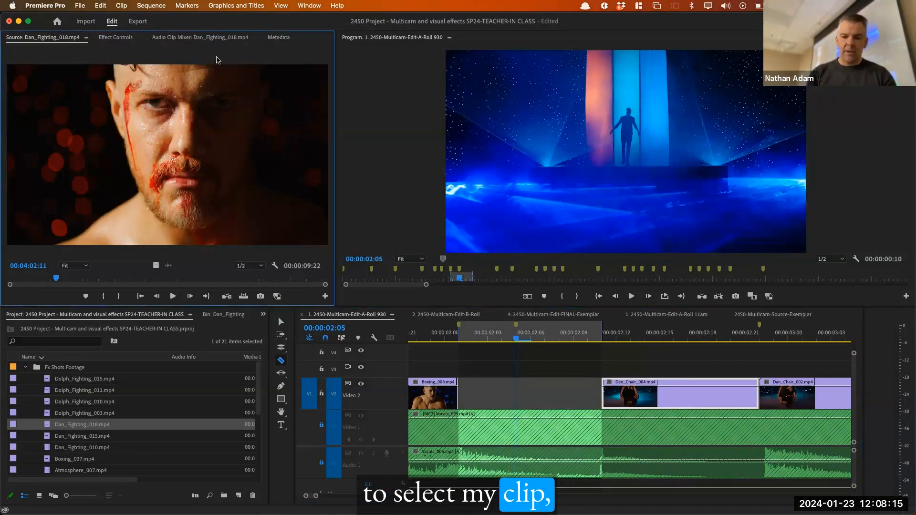
pyautogui.press('.')
pyautogui.click(501, 338)
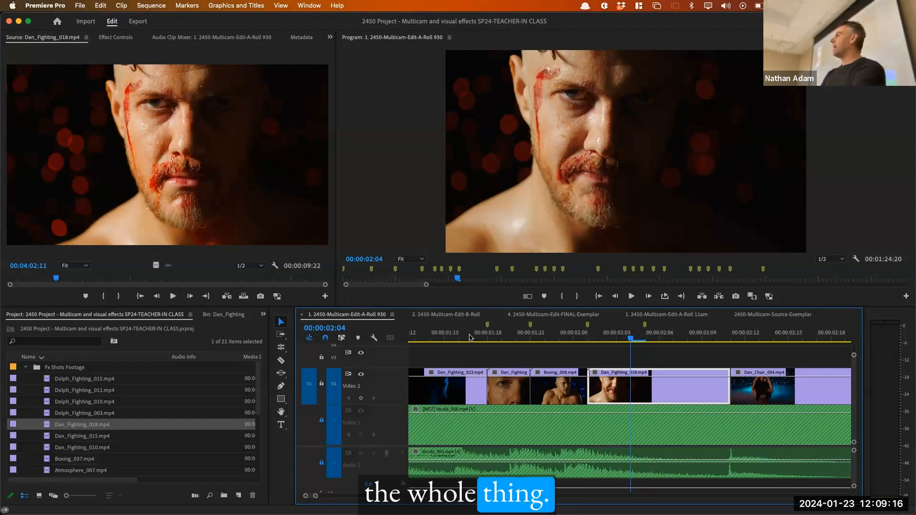
# Play the A-Roll 930 sequence from 00:00:01:15 through the inserted Dan_Fighting_018 shot.
pyautogui.moveTo(607, 335); pyautogui.dragTo(444, 339)
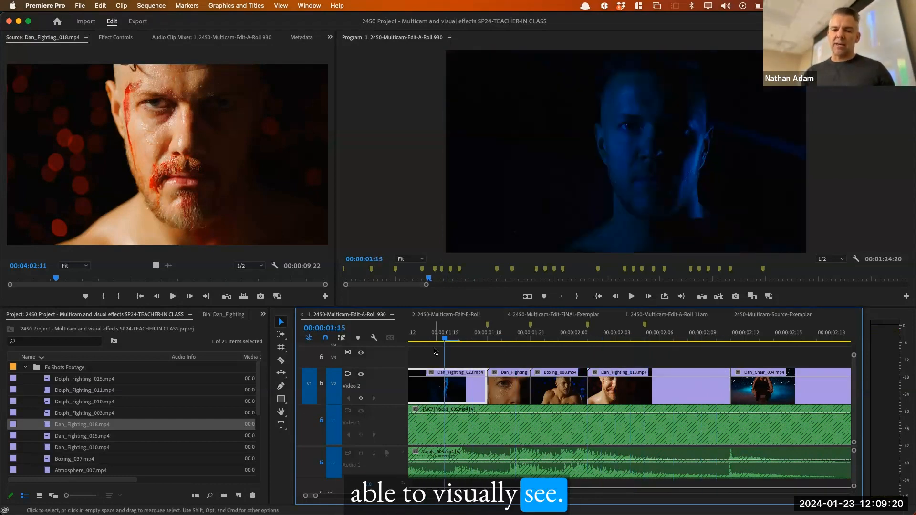
pyautogui.press('space')
pyautogui.press('space')
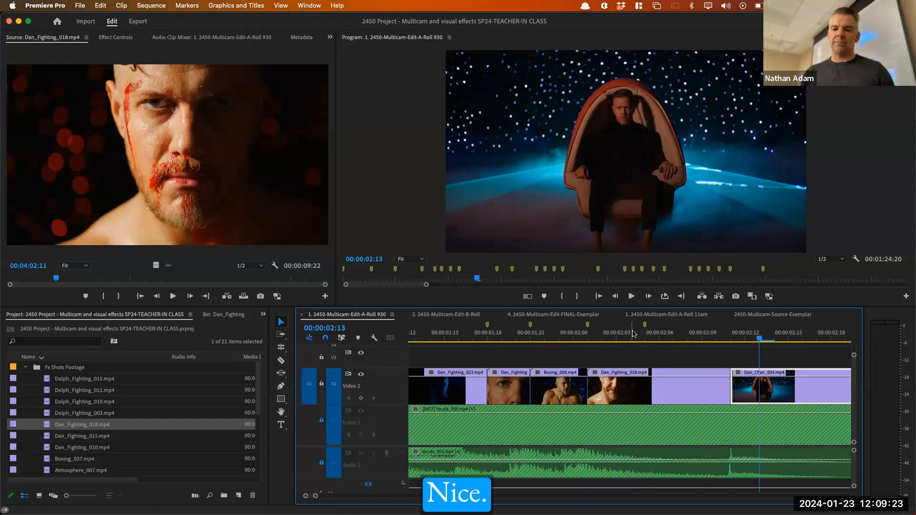
# Search the effects for "color" and apply Color Replace to the Dan_Fighting_018 clip at 00:00:02:04.
pyautogui.click(630, 331)
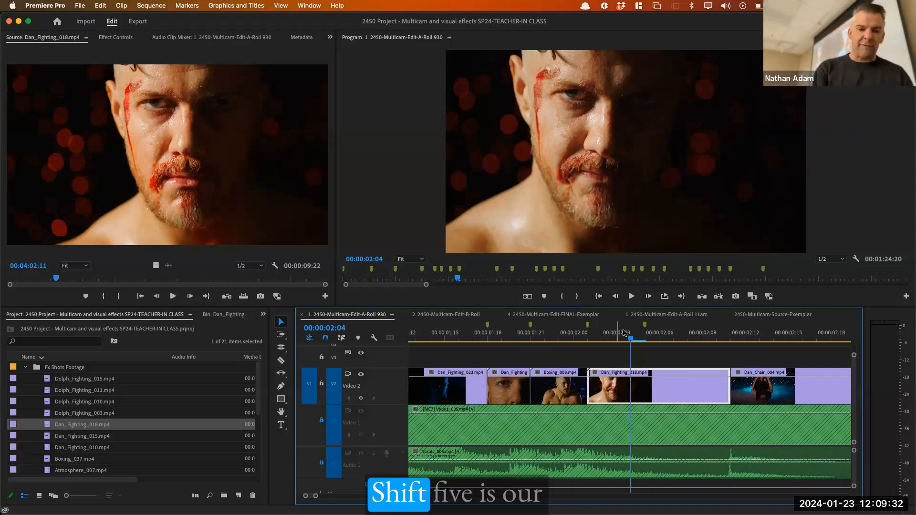
pyautogui.hotkey('shift', '5')
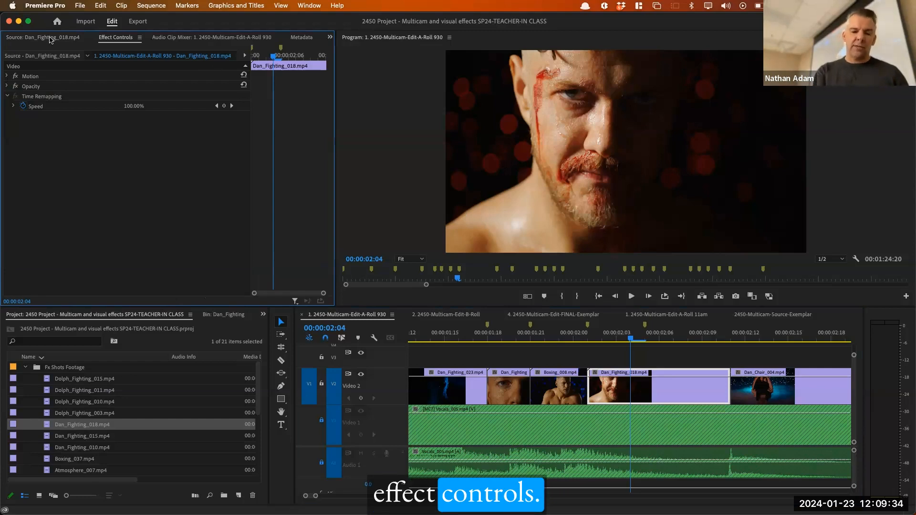
pyautogui.hotkey('shift', '7')
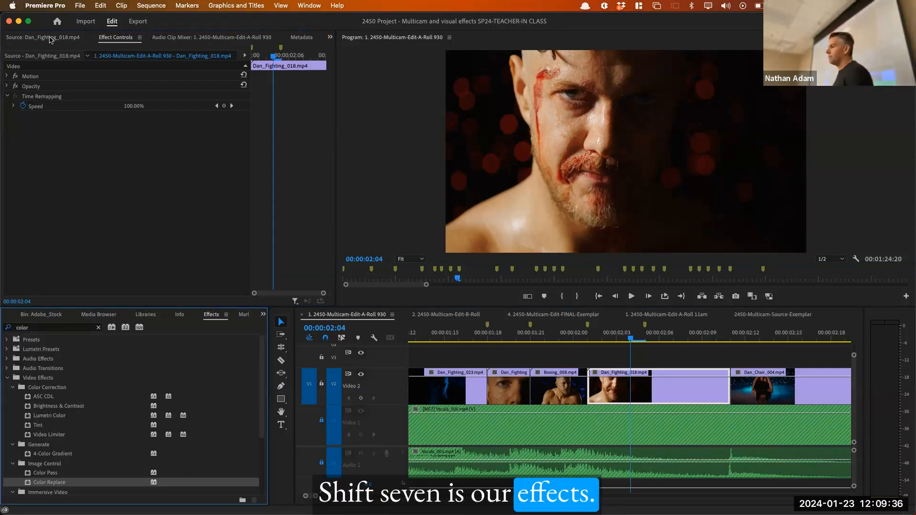
pyautogui.click(98, 327)
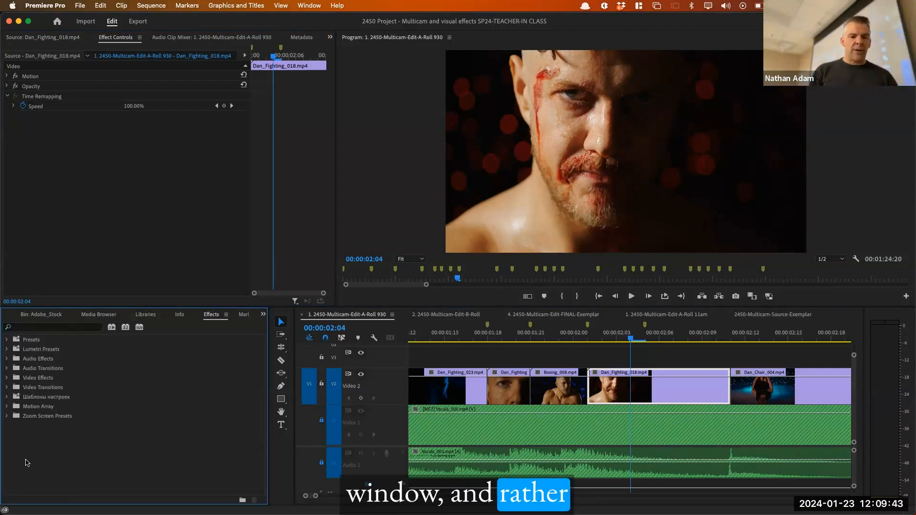
pyautogui.click(43, 327)
pyautogui.write('colo')
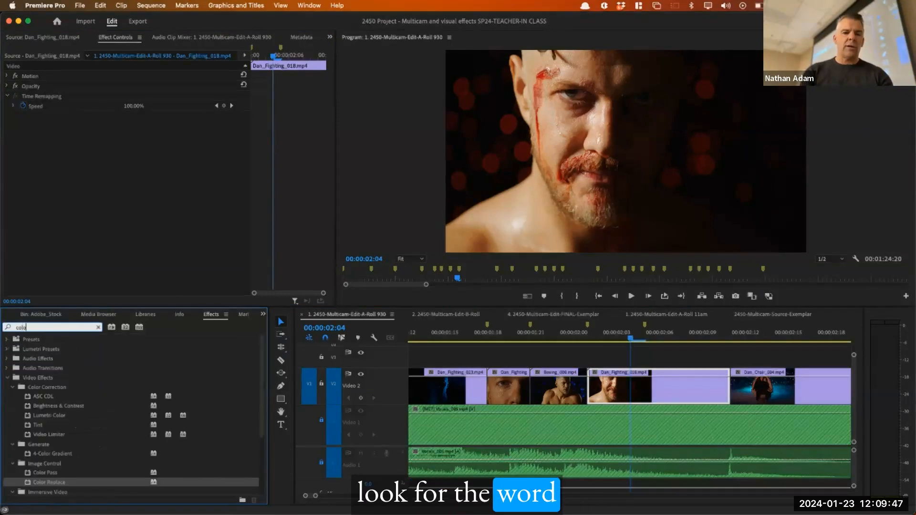
pyautogui.write('r')
pyautogui.scroll(-5, 38, 392)
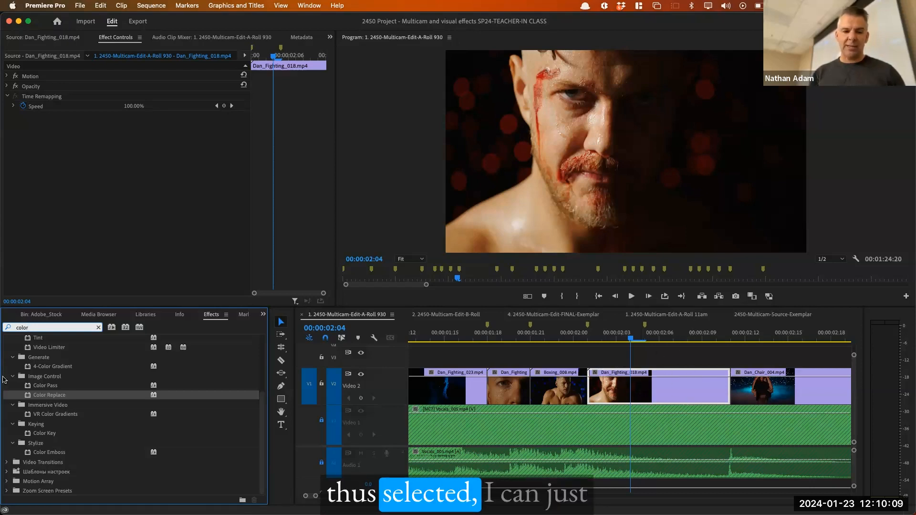
pyautogui.doubleClick(28, 399)
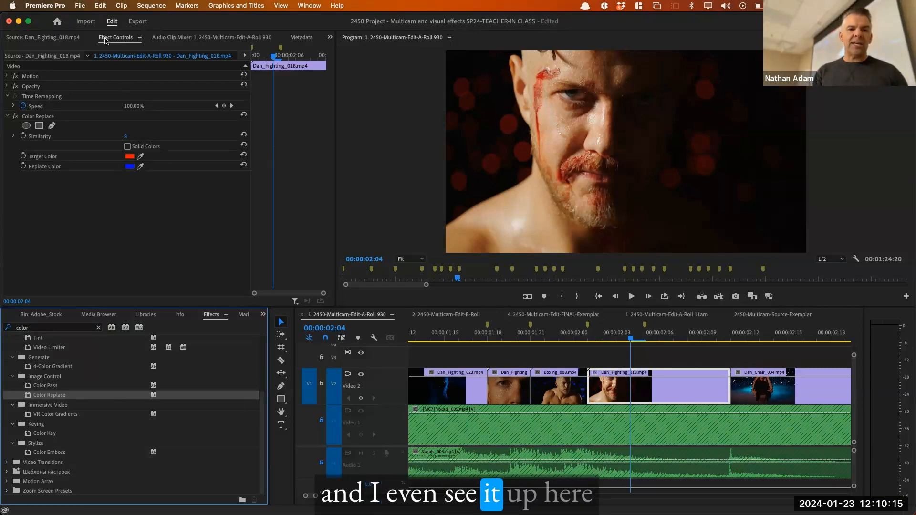
# Examine the Color Replace settings on Dan_Fighting_018, including Similarity, Target Color and Replace Color.
pyautogui.click(58, 116)
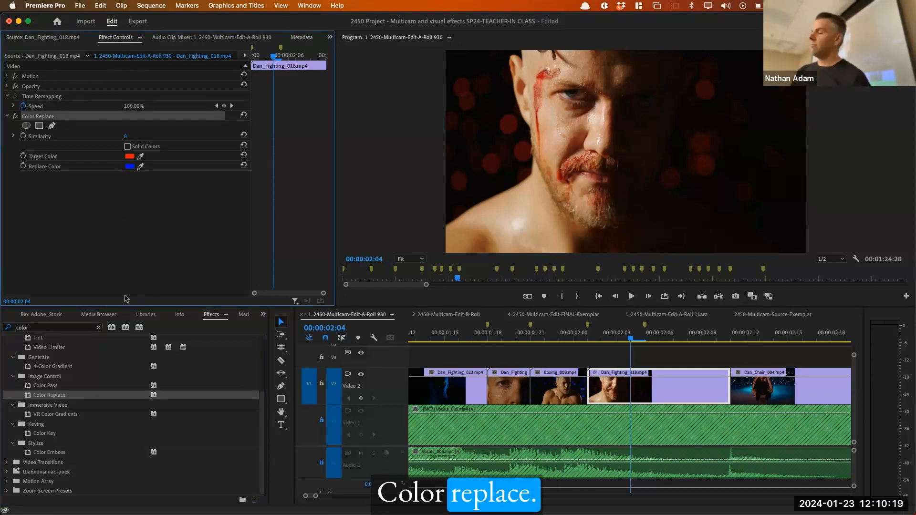
pyautogui.hotkey('shift', '7')
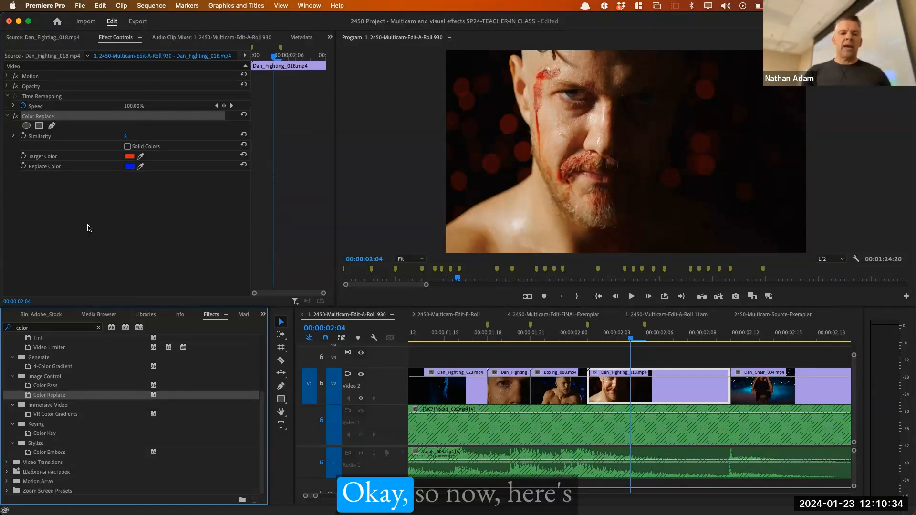
pyautogui.click(87, 225)
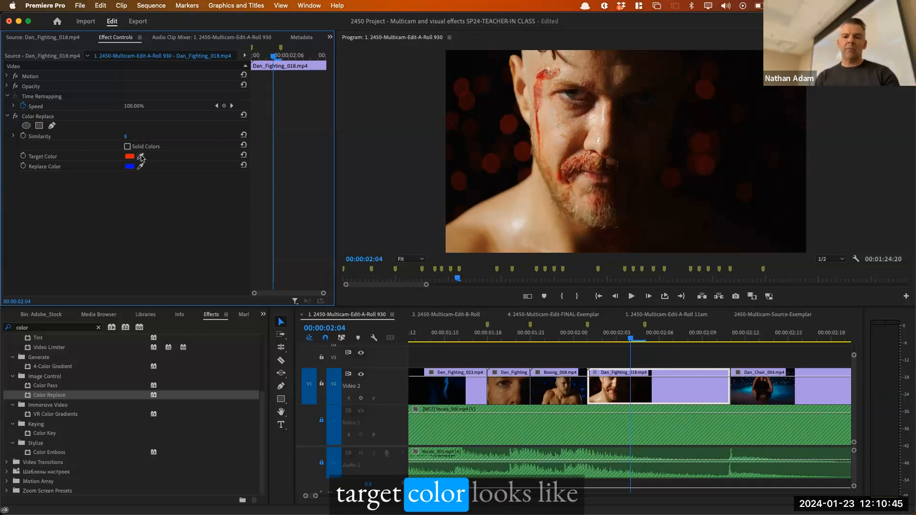
# Sample the skin tone on Dan_Fighting_018's shoulder as the Color Replace Target Color and raise Similarity to 82.
pyautogui.press('super+Tab')
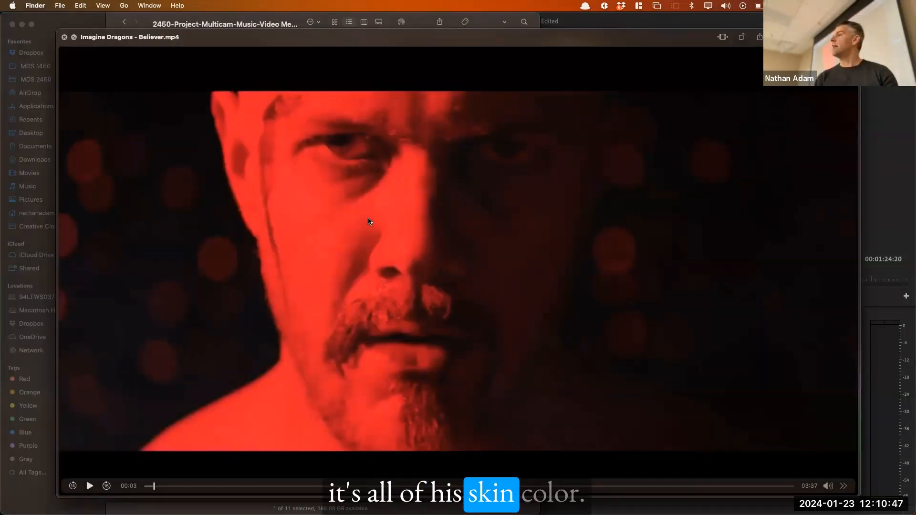
pyautogui.press('super+Tab')
pyautogui.click(142, 158)
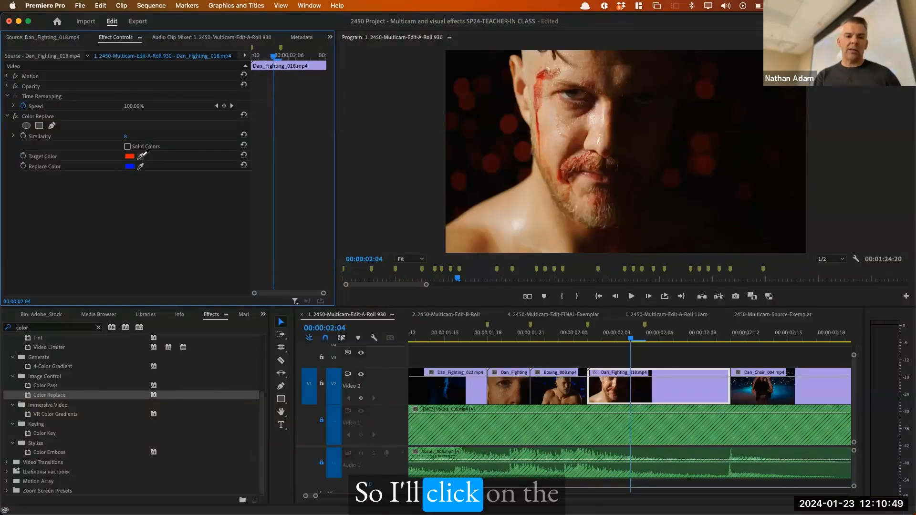
pyautogui.click(533, 209)
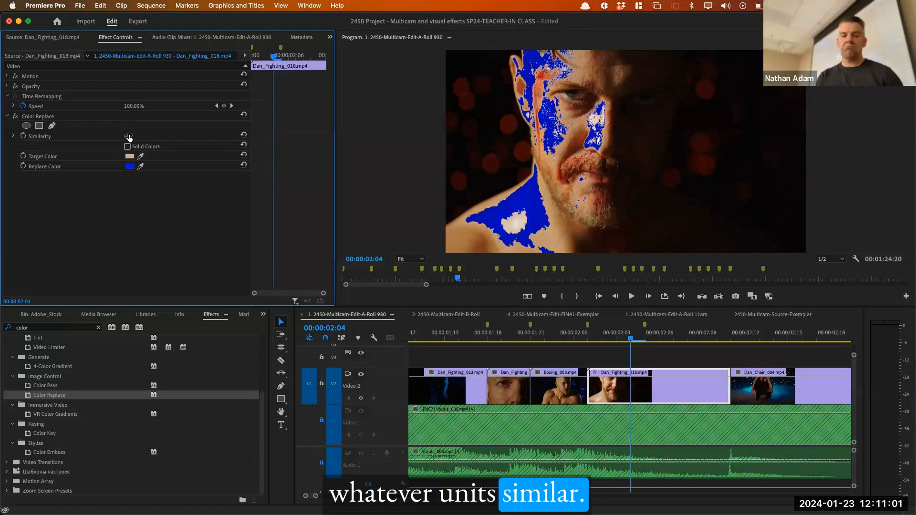
pyautogui.moveTo(126, 137); pyautogui.dragTo(161, 137)
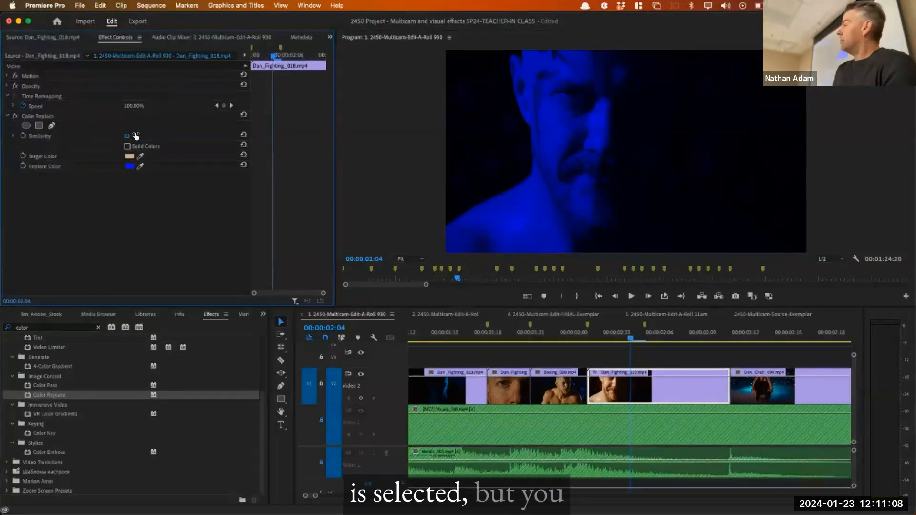
# Change the Color Replace effect's Replace Color from blue to bright red and lower Similarity to 17.
pyautogui.click(129, 167)
pyautogui.click(476, 327)
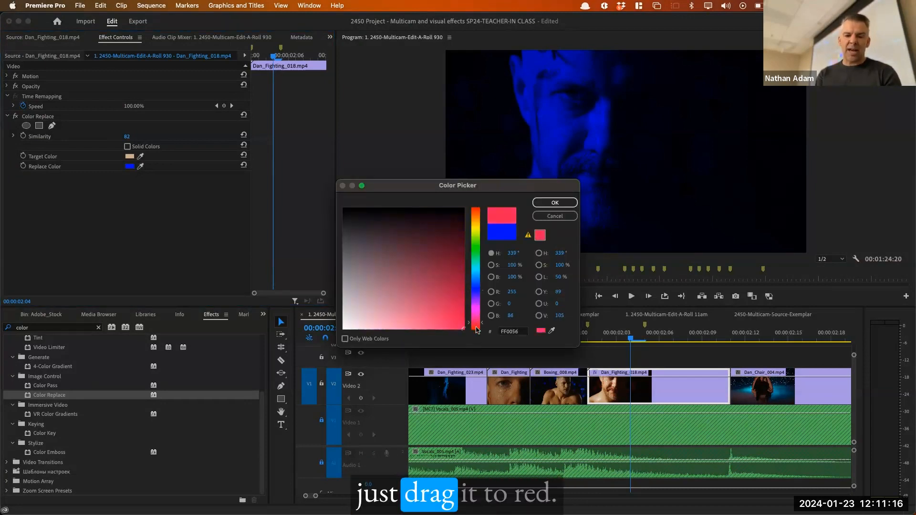
pyautogui.click(555, 202)
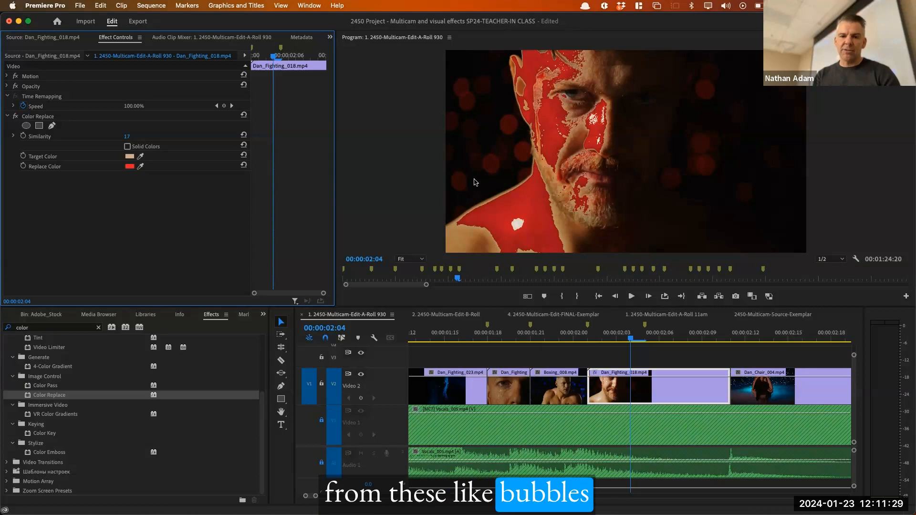
# Sample a dark red background light as the Replace Color and brighten it to vivid red.
pyautogui.click(140, 167)
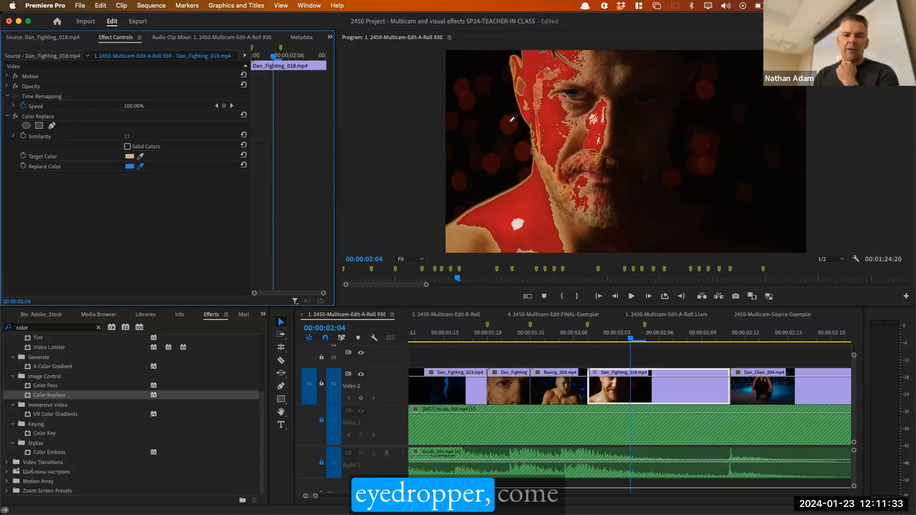
pyautogui.click(511, 121)
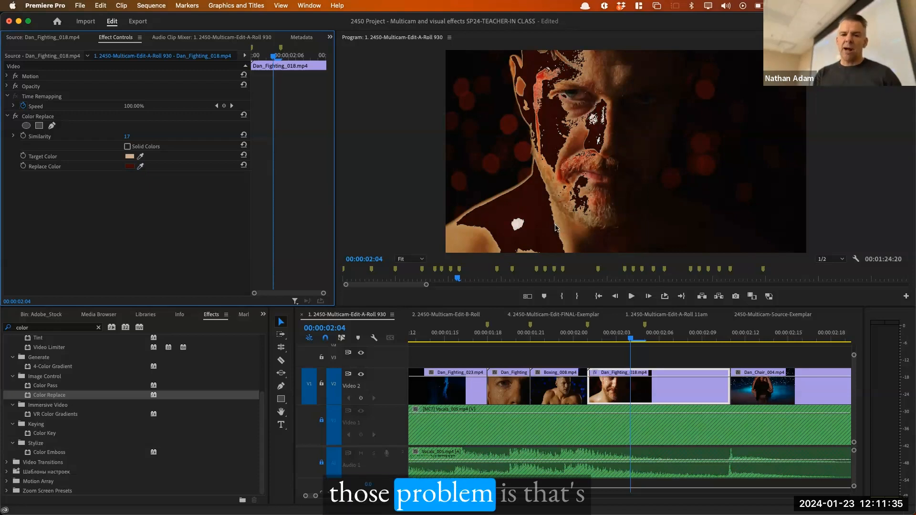
pyautogui.click(130, 167)
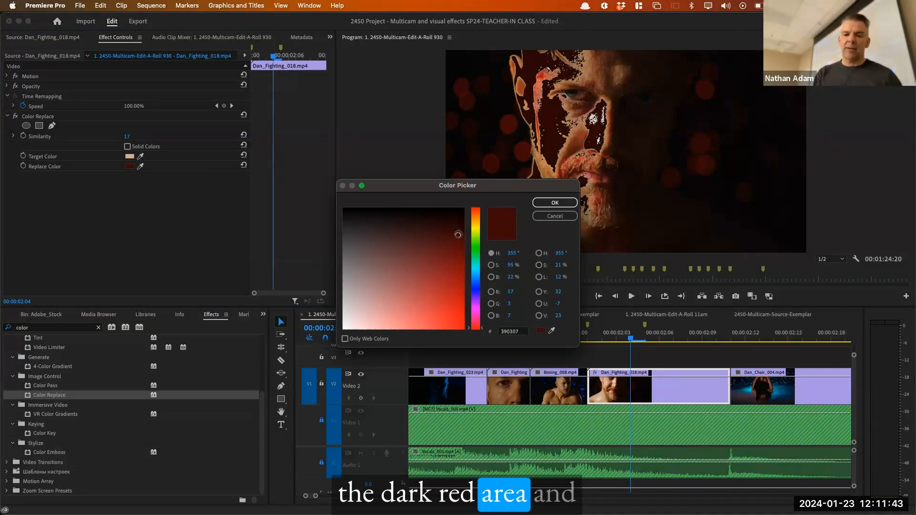
pyautogui.moveTo(457, 234); pyautogui.dragTo(456, 335)
pyautogui.press('Return')
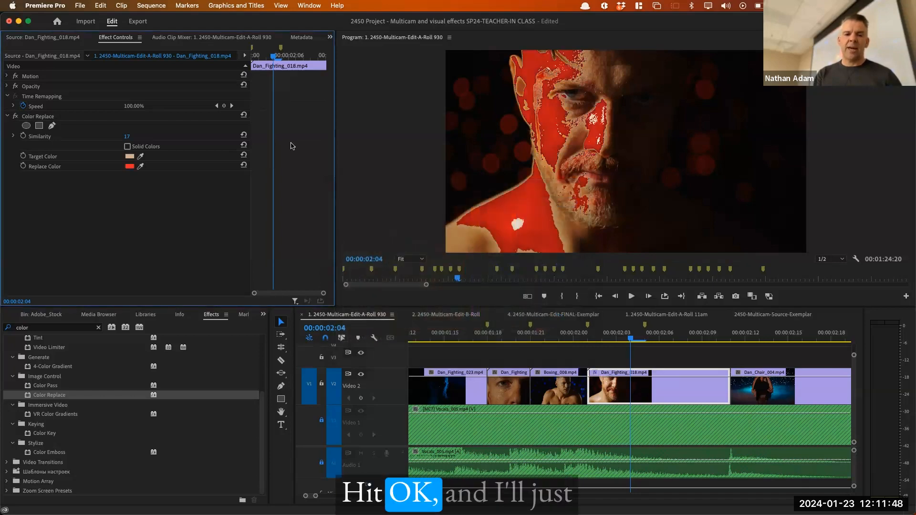
# Raise the Color Replace Similarity to 81 and compare the shot with the reference music video.
pyautogui.moveTo(127, 136); pyautogui.dragTo(155, 136)
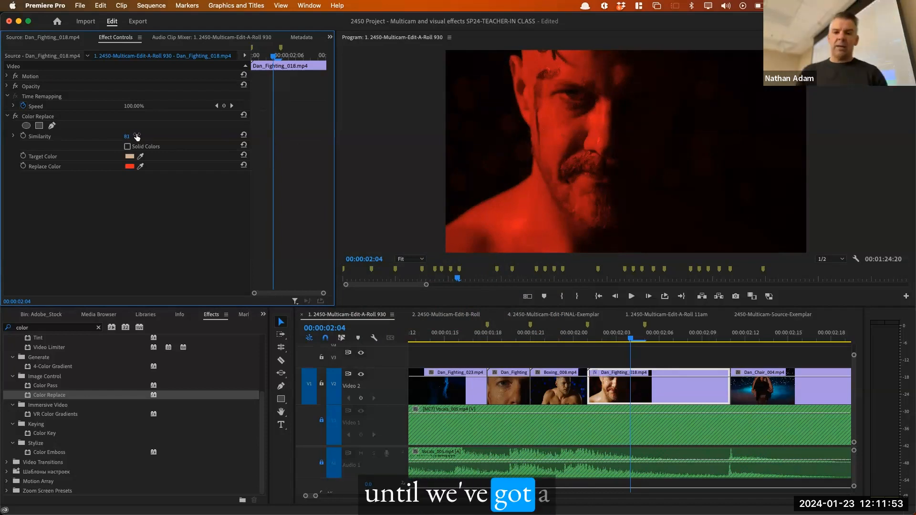
pyautogui.press('super+Tab')
pyautogui.press('super+Tab')
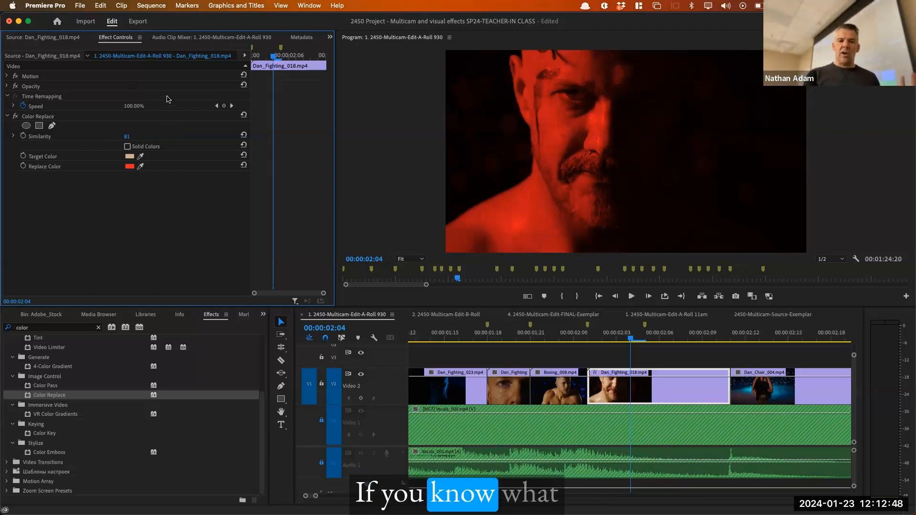
# Copy the Color Replace effect from Dan_Fighting_018, paste it onto Boxing_006 at 00:00:04:05, and undo the paste.
pyautogui.click(614, 378)
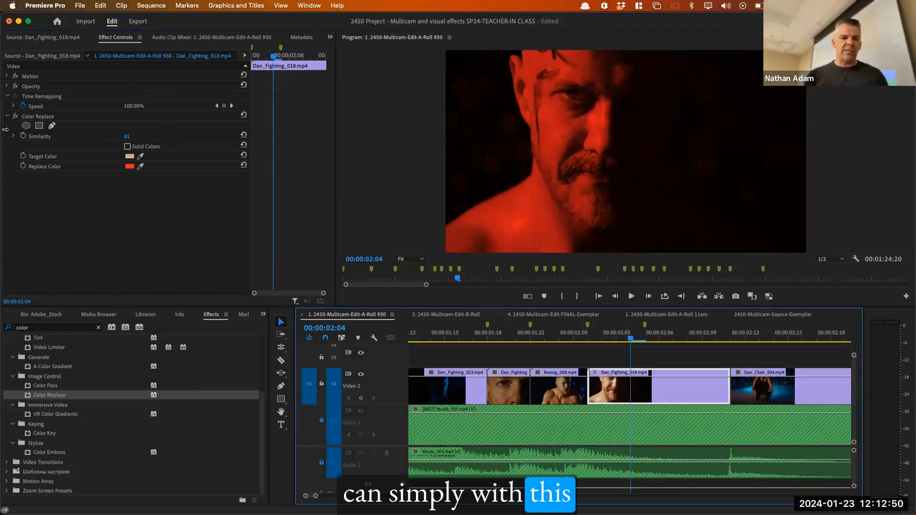
pyautogui.click(42, 118)
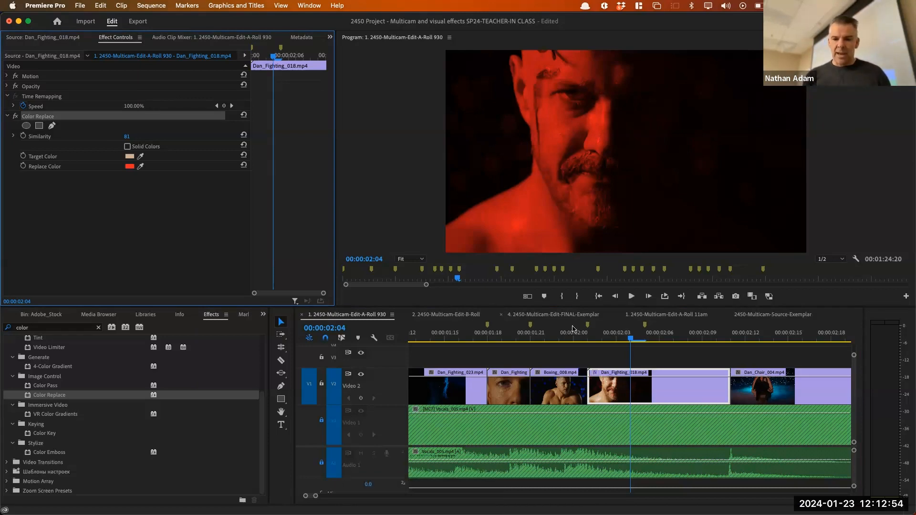
pyautogui.scroll(-5, 688, 372)
pyautogui.scroll(-1, 687, 372)
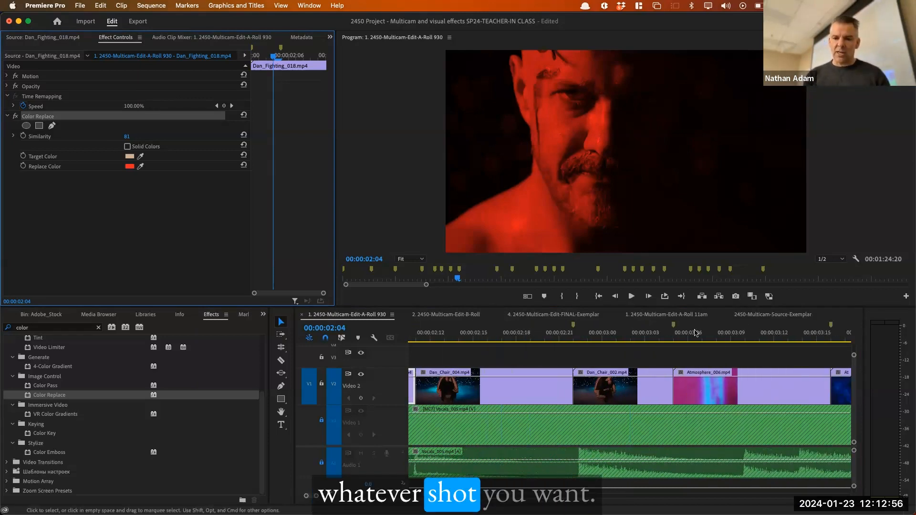
pyautogui.click(621, 332)
pyautogui.scroll(-5, 698, 335)
pyautogui.click(701, 333)
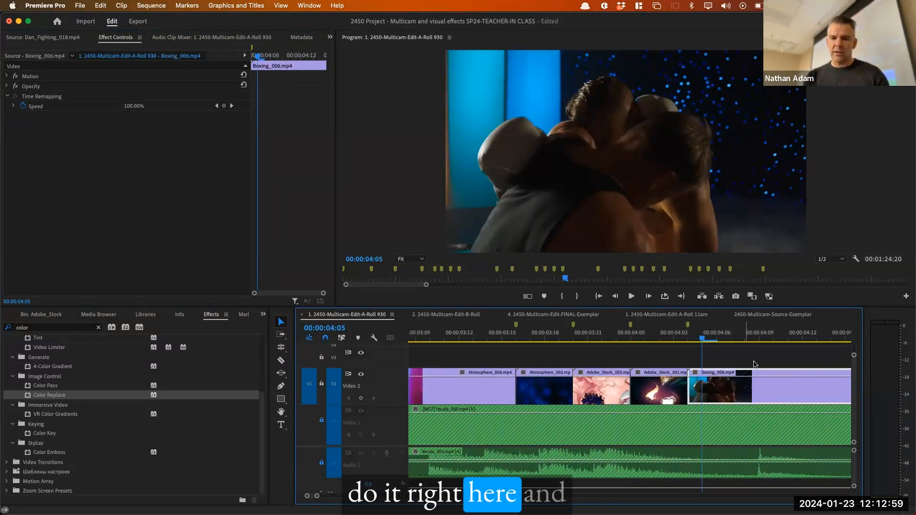
pyautogui.click(165, 170)
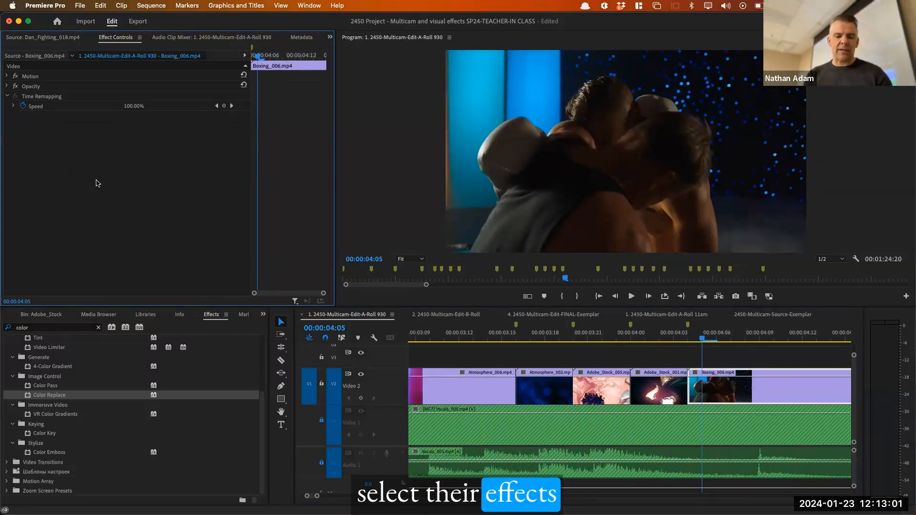
pyautogui.press('cmd+v')
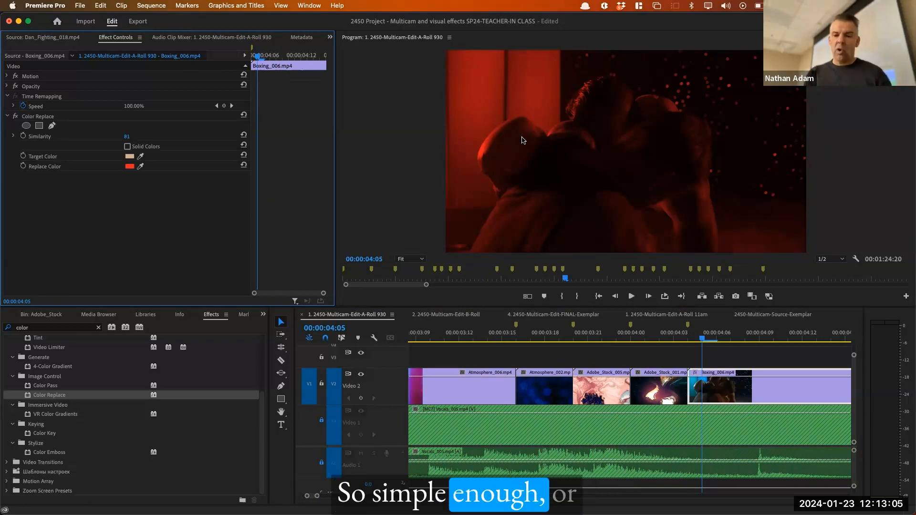
pyautogui.press('cmd+z')
# Copy the Dan_Fighting_018 clip, paste only its Color Replace attribute onto Young_Dan_Chair_012 at 00:00:05:23, and undo it.
pyautogui.hscroll(-10, 608, 392)
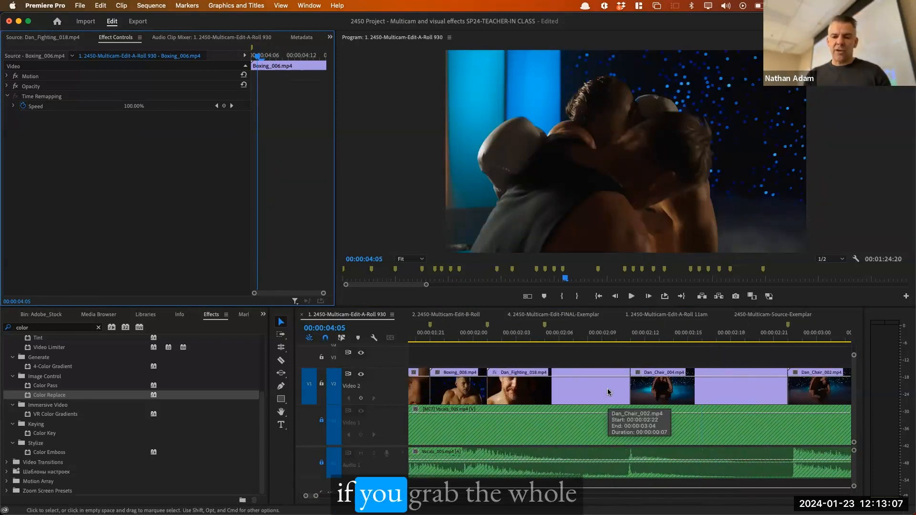
pyautogui.hscroll(-3, 608, 392)
pyautogui.click(651, 389)
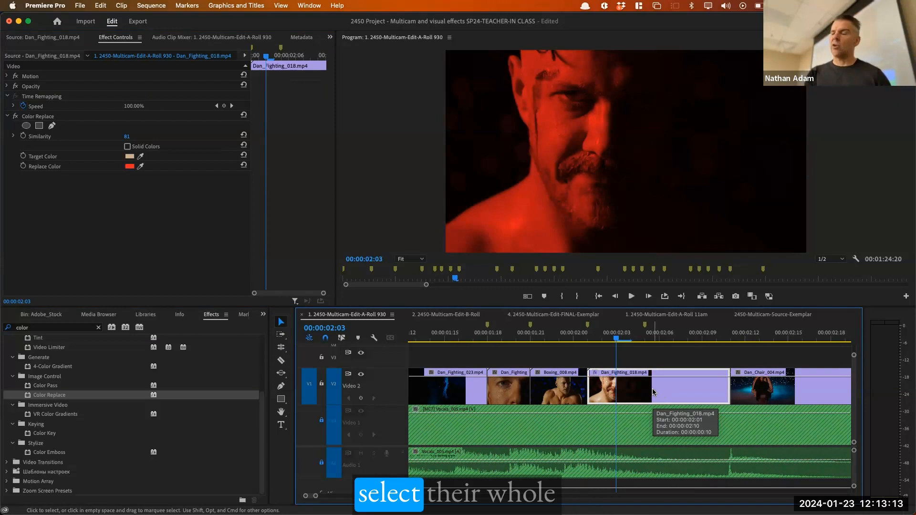
pyautogui.hscroll(8, 652, 392)
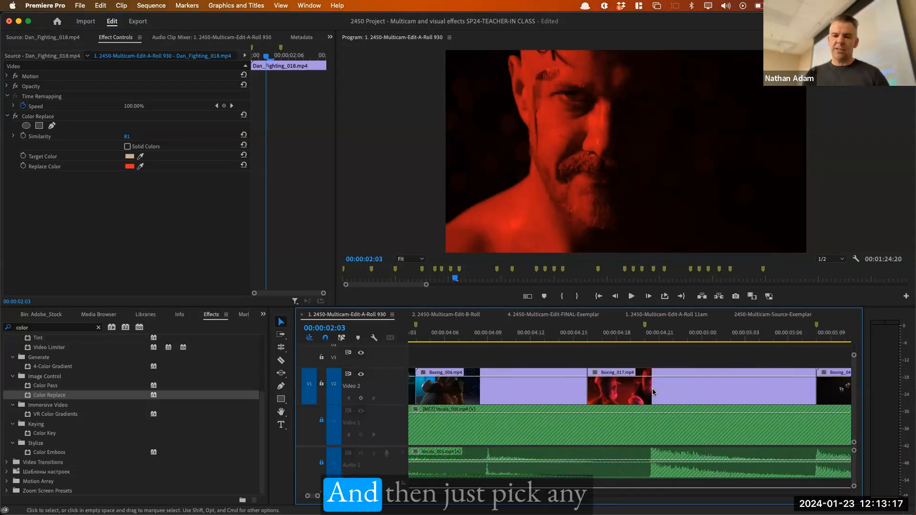
pyautogui.click(630, 335)
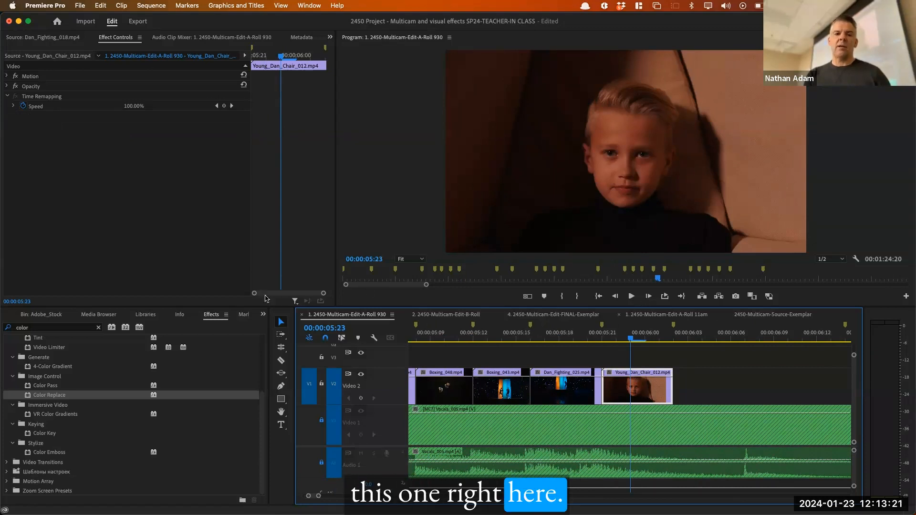
pyautogui.click(100, 5)
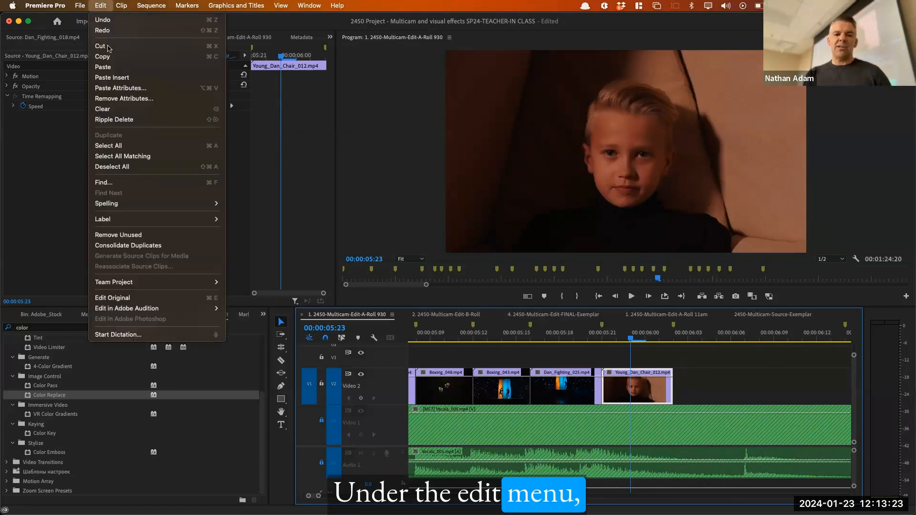
pyautogui.click(128, 89)
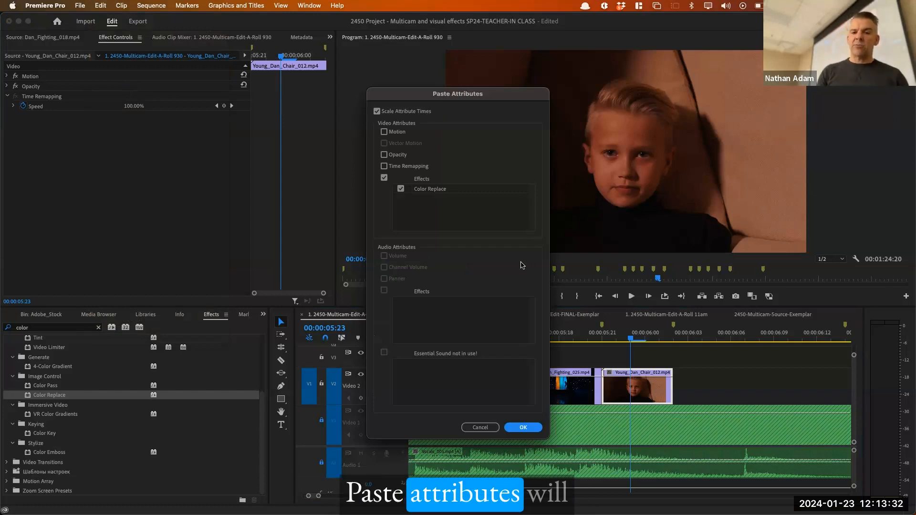
pyautogui.click(384, 132)
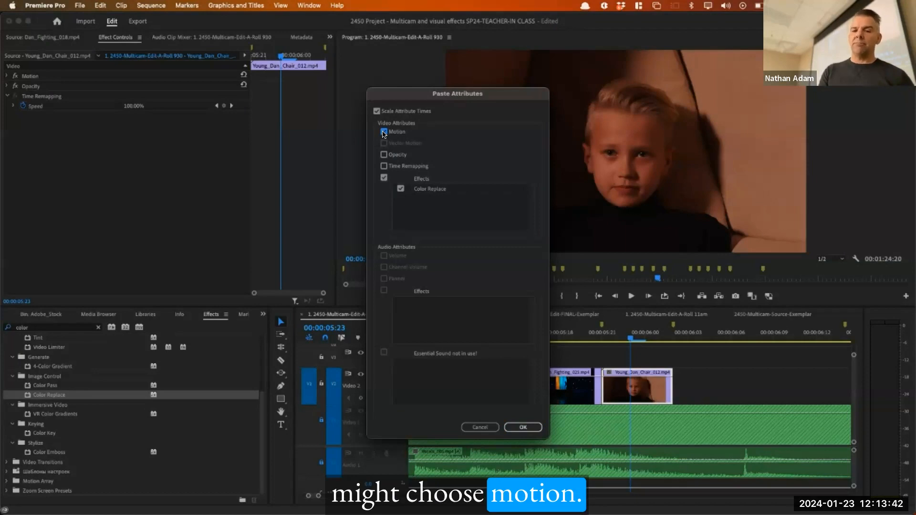
pyautogui.click(383, 132)
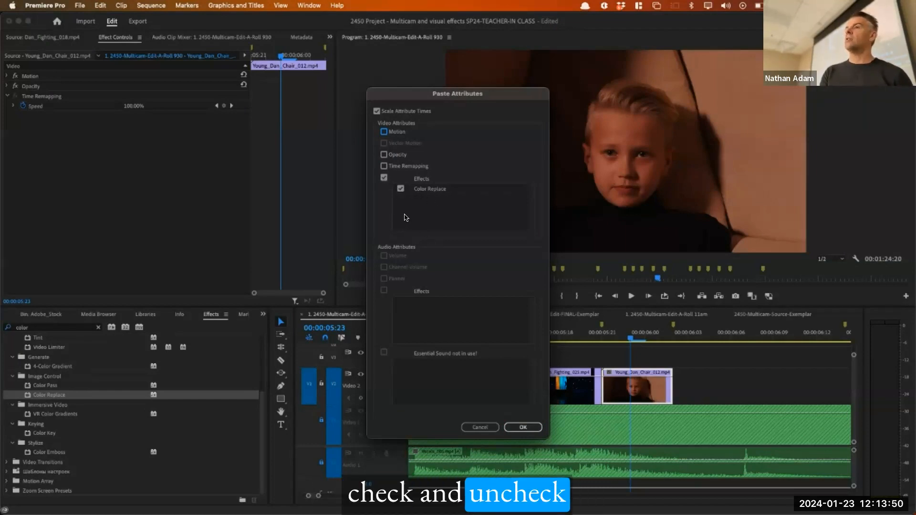
pyautogui.click(524, 427)
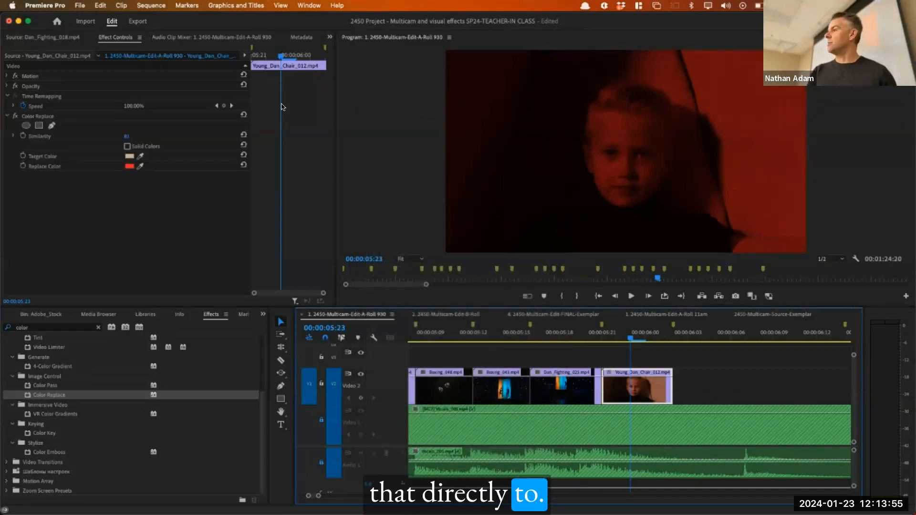
pyautogui.press('super+z')
# Save the project and show the 2. 2450-Multicam-Edit-B-Roll sequence in a maximized timeline.
pyautogui.press('super+s')
pyautogui.press('\\')
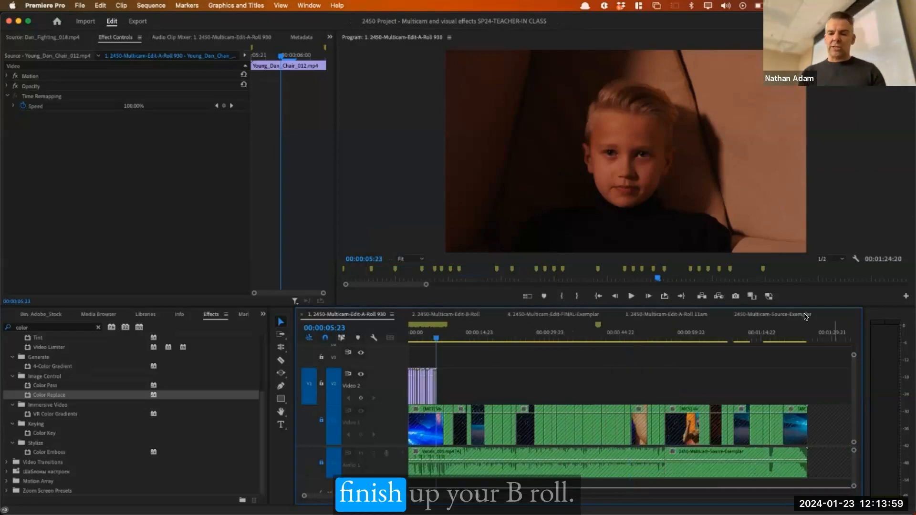
pyautogui.click(792, 318)
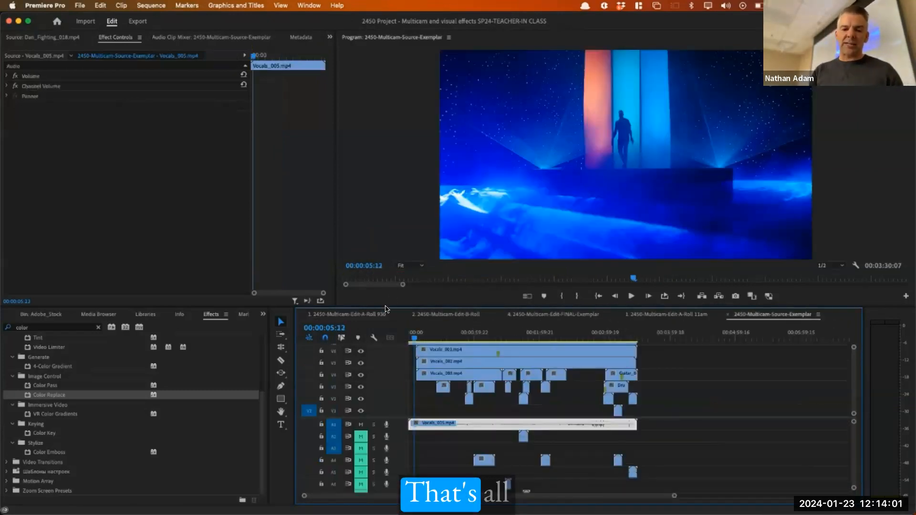
pyautogui.click(450, 315)
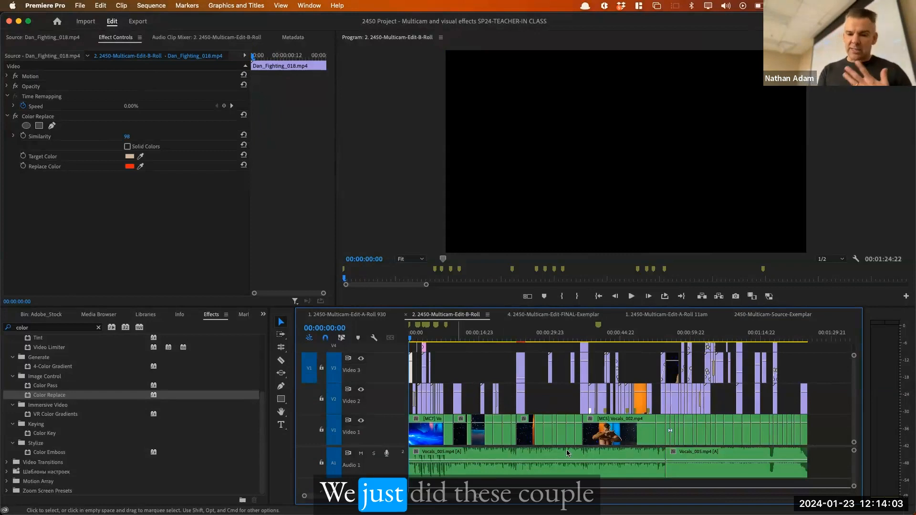
pyautogui.press('`')
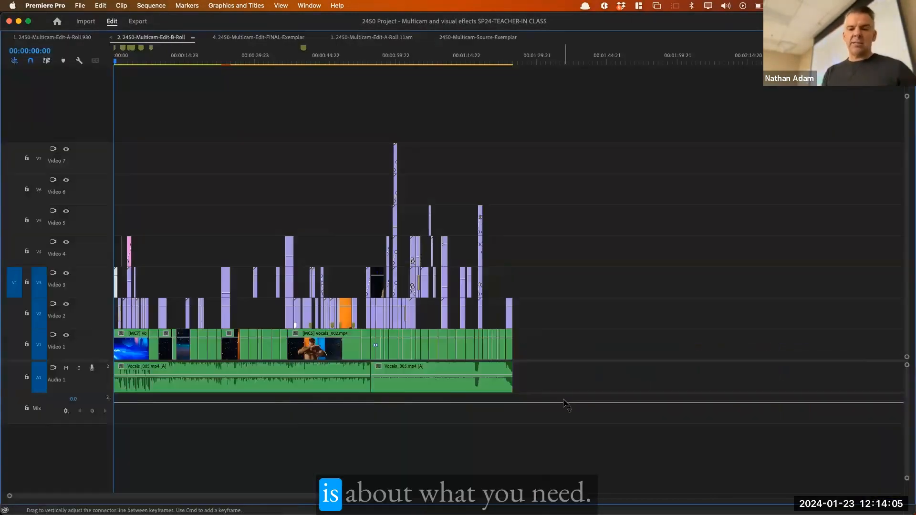
# Delete the clips on Video 4 through Video 7 of the B-Roll sequence, restore them, and save the project.
pyautogui.moveTo(563, 136); pyautogui.dragTo(114, 219)
pyautogui.moveTo(29, 241); pyautogui.dragTo(8, 262)
pyautogui.press('Delete')
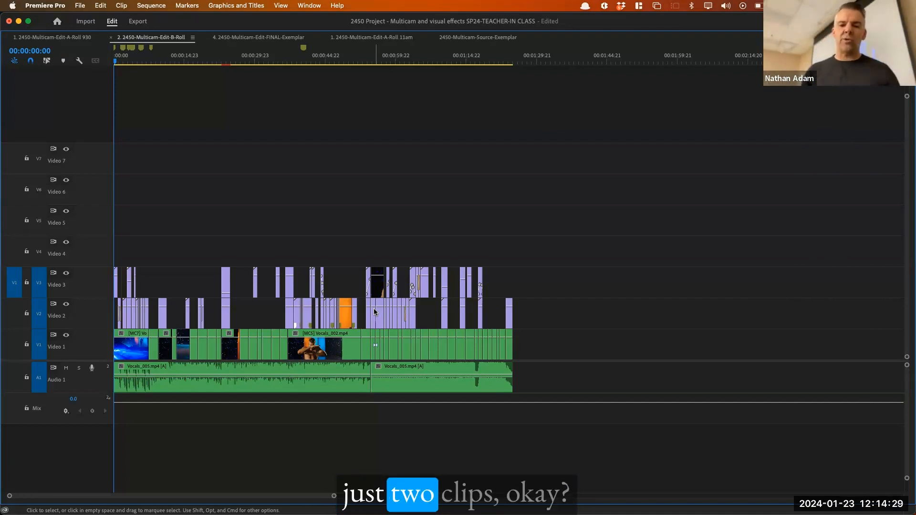
pyautogui.press('super+s')
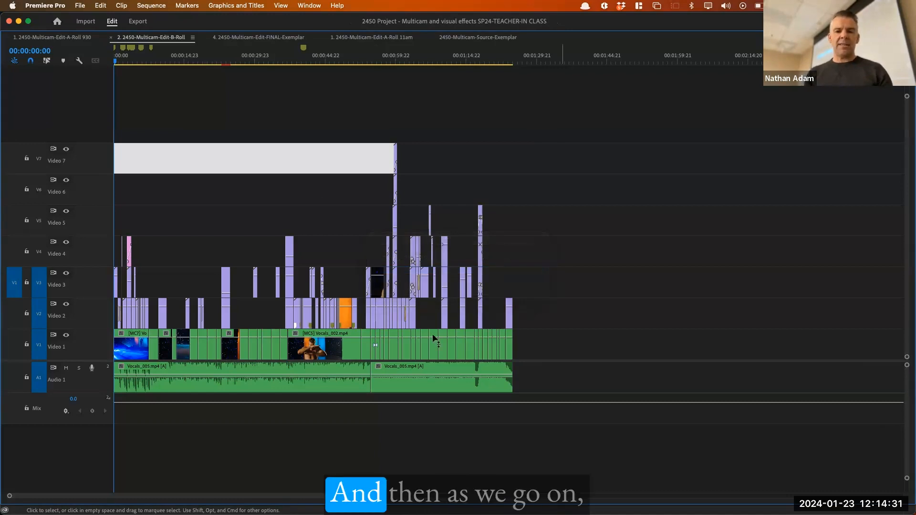
# Examine the taller clip stacks up to about 00:00:59:22, restore the panel layout, and play the B-Roll sequence from 00:00:38:22.
pyautogui.press('=')
pyautogui.press('=')
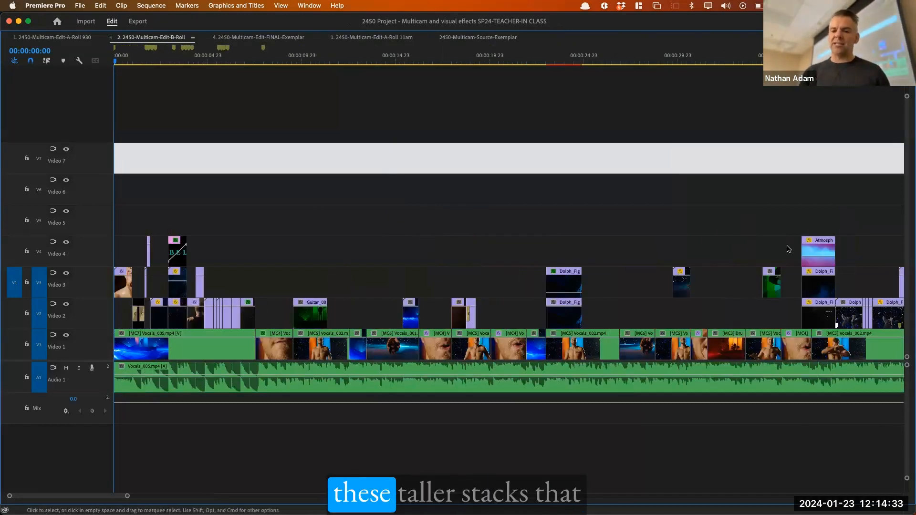
pyautogui.hscroll(6, 772, 242)
pyautogui.hscroll(5, 761, 237)
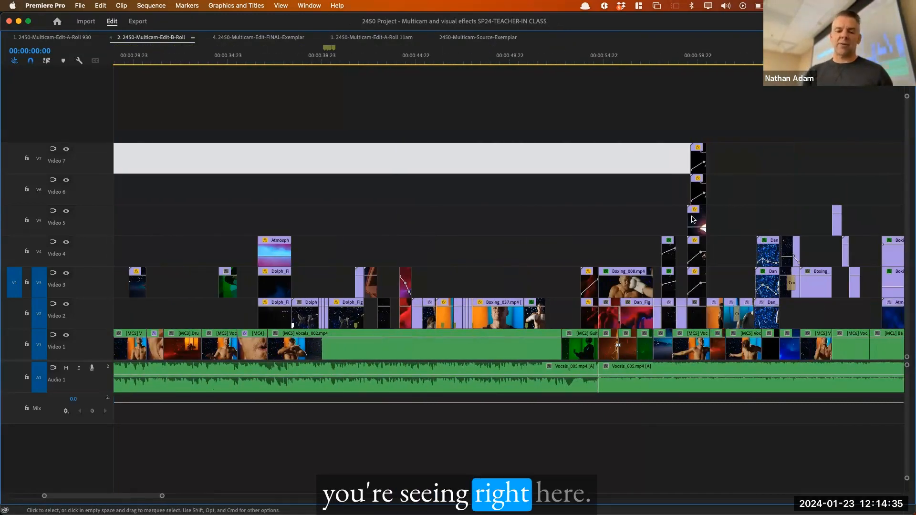
pyautogui.press('`')
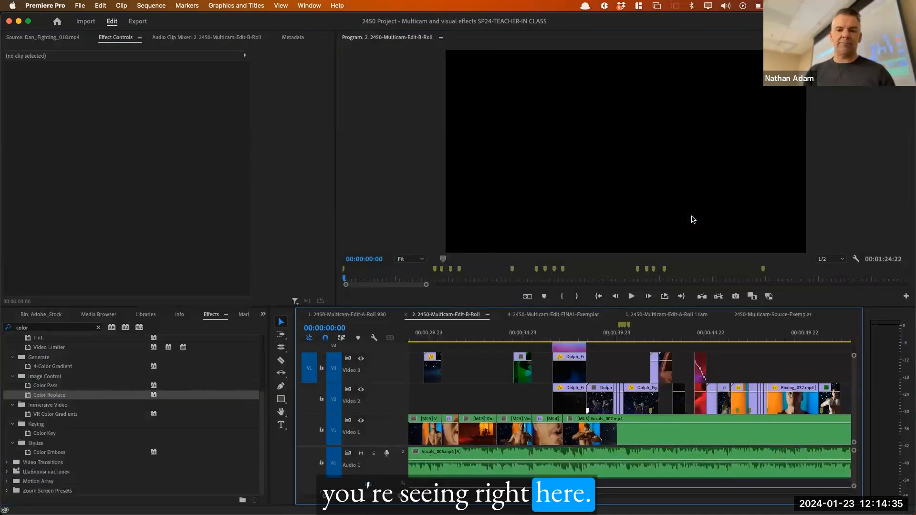
pyautogui.click(596, 335)
pyautogui.press('space')
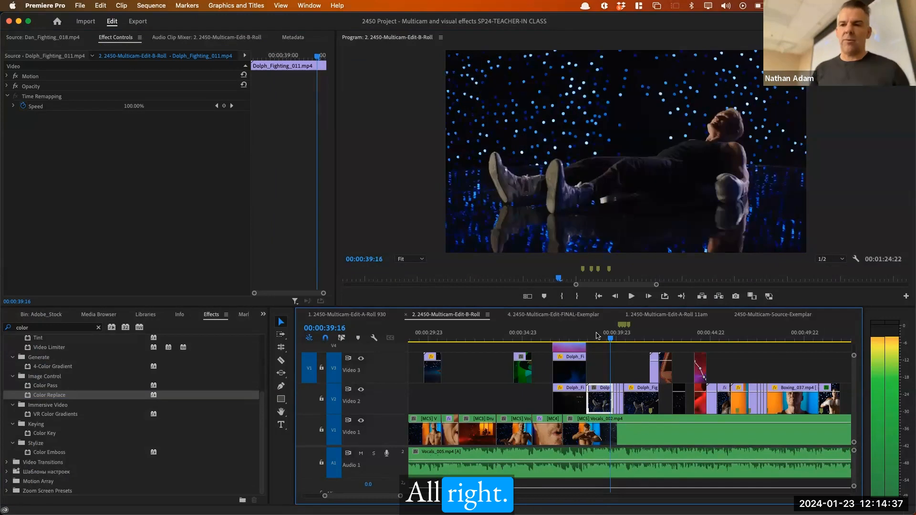
pyautogui.click(596, 335)
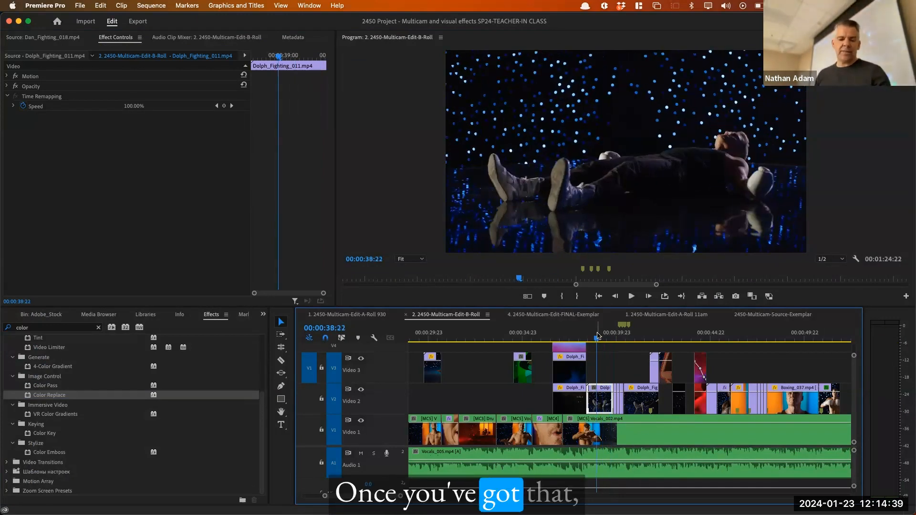
# Switch to the MDS 2450 schedule in Google Sheets and select the After Class / Tutorials cell for 1/23.
pyautogui.press('super+Tab')
pyautogui.press('super+Tab')
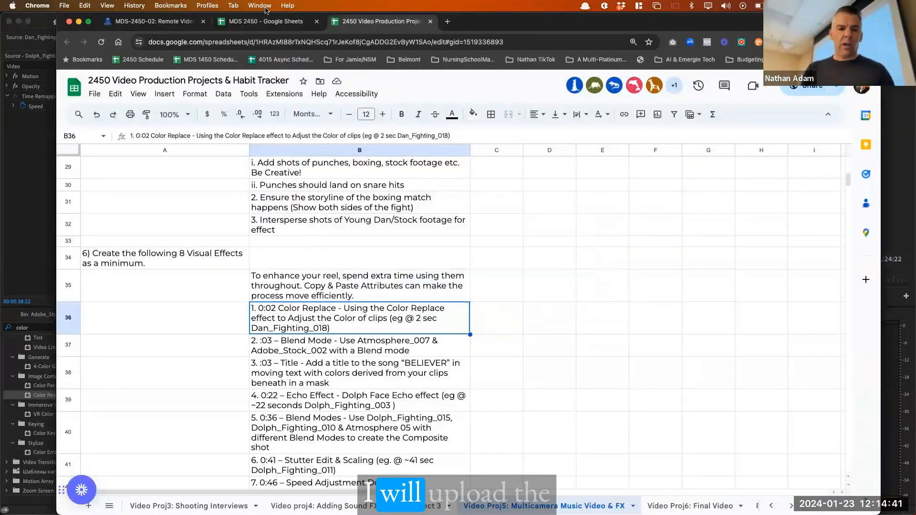
pyautogui.hotkey('ctrl', 'Tab')
pyautogui.click(246, 21)
pyautogui.click(709, 243)
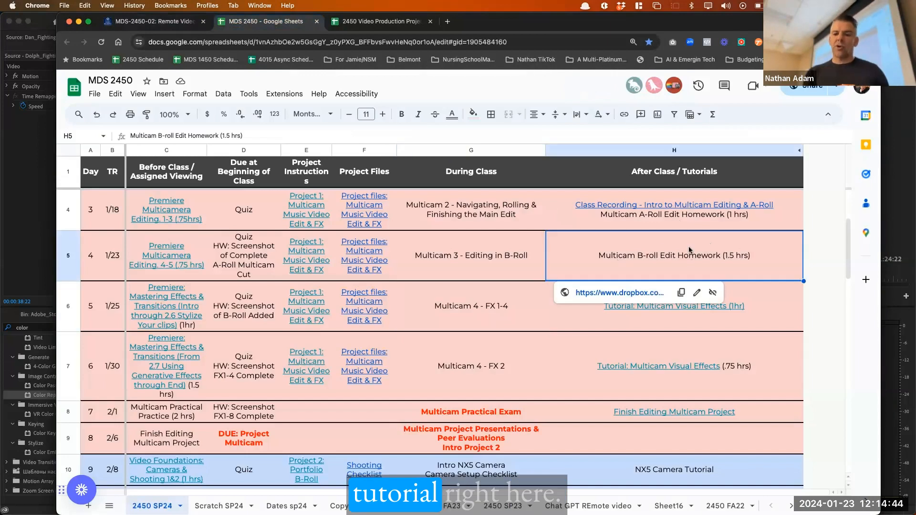